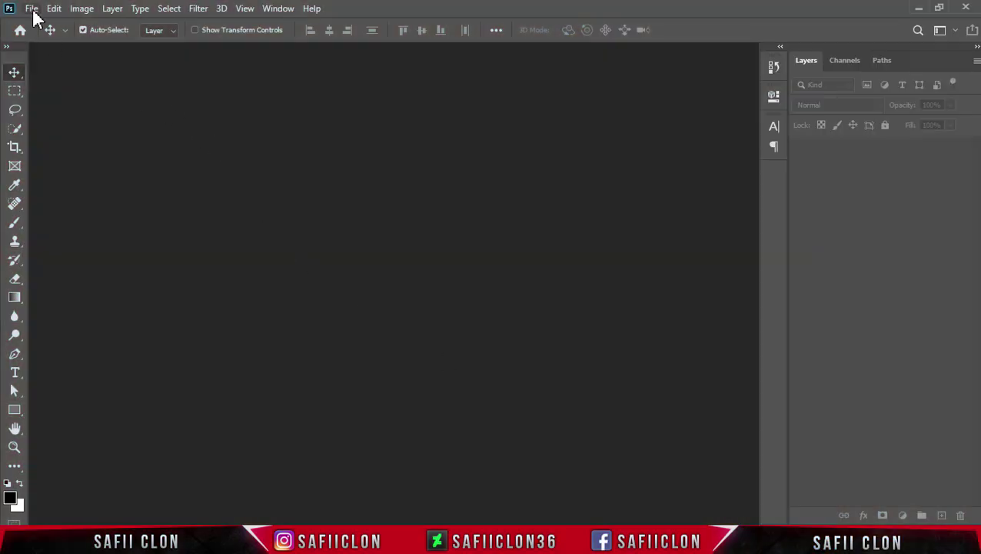
Step: Open dusk_on_mountains and landscape_01 together from the Sunset folder, then drag the landscape toward the dusk document
left_click(31, 8)
left_click(59, 37)
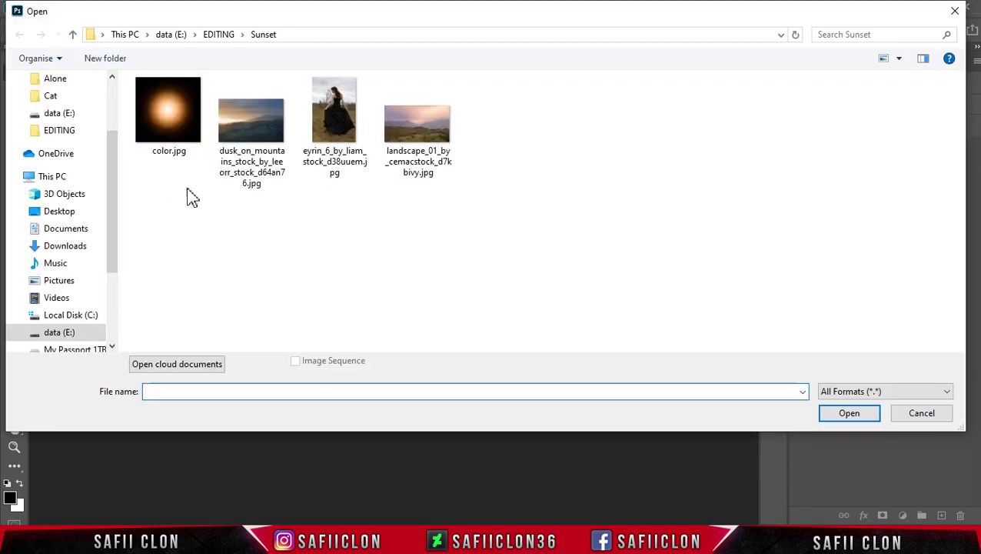
left_click(248, 127)
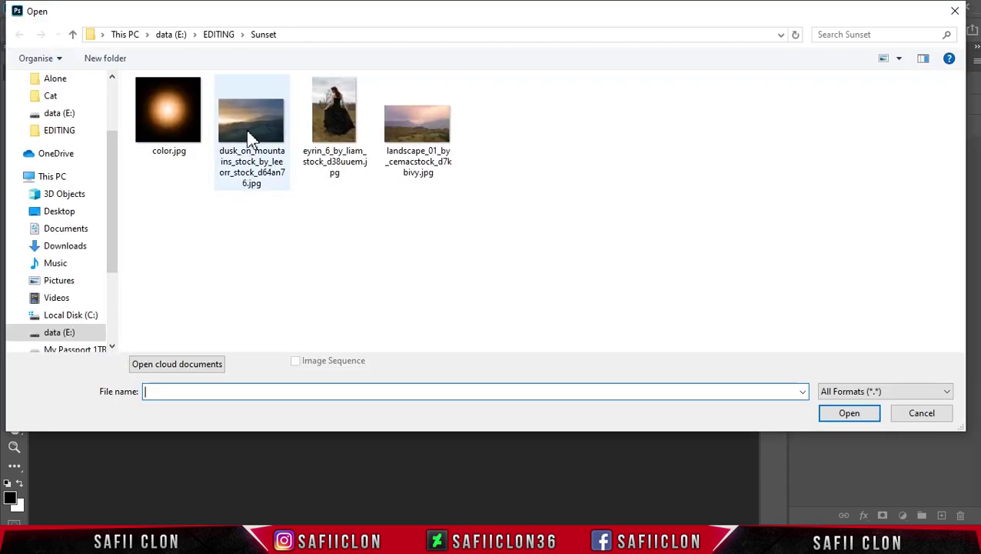
left_click(434, 132, "ctrl")
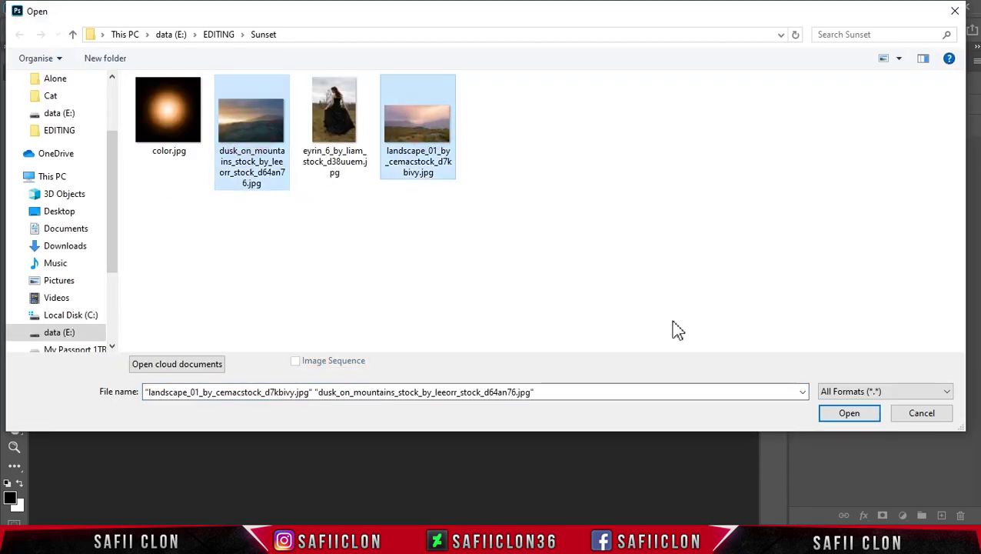
left_click(846, 415)
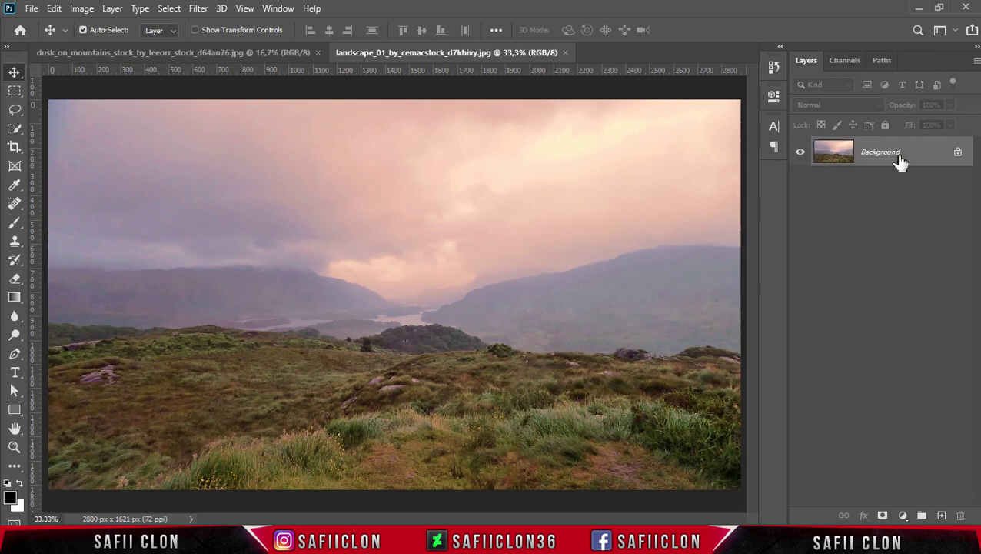
left_click_drag(918, 160, 188, 58)
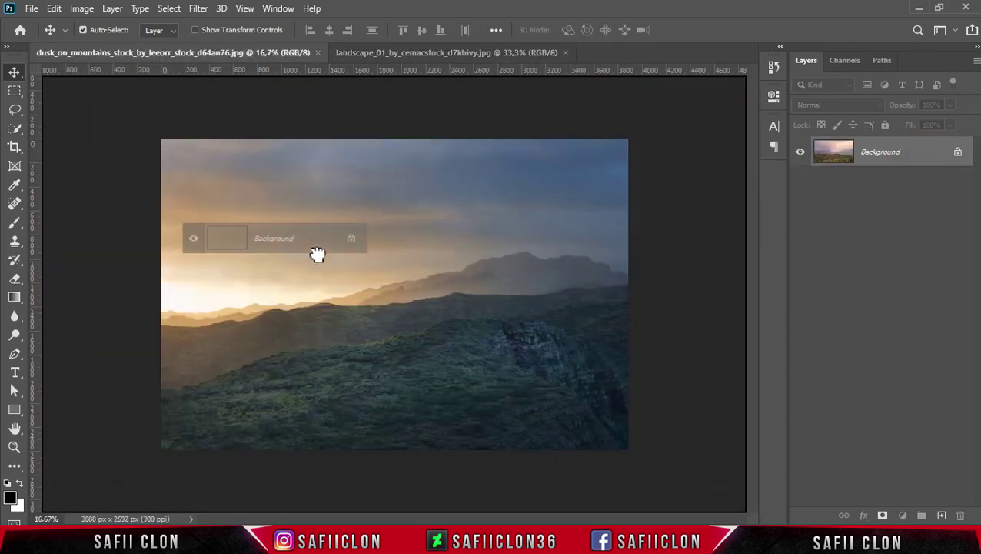
Step: Drop the landscape into the dusk document as Layer 1 and enlarge it to about 160%
left_click_drag(188, 58, 383, 301)
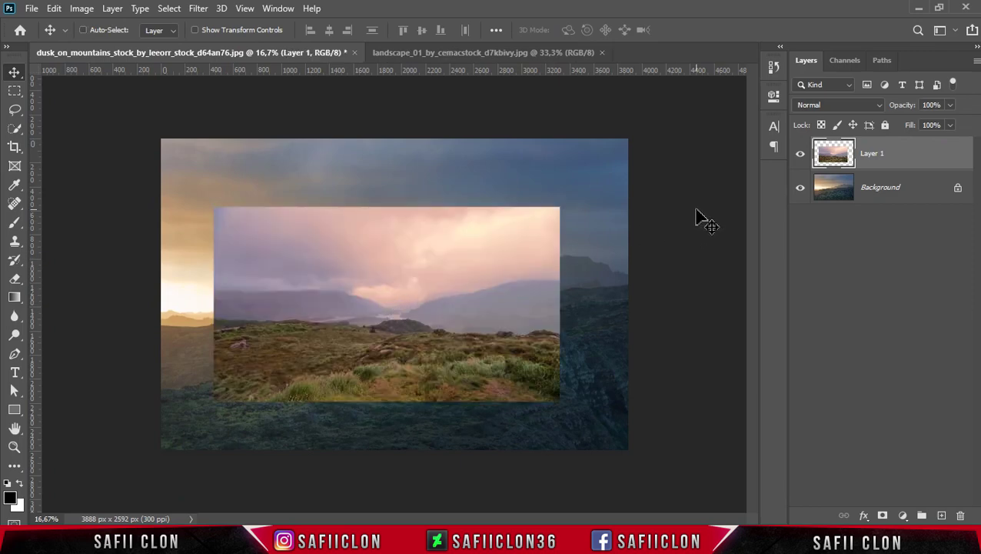
key("ctrl+t")
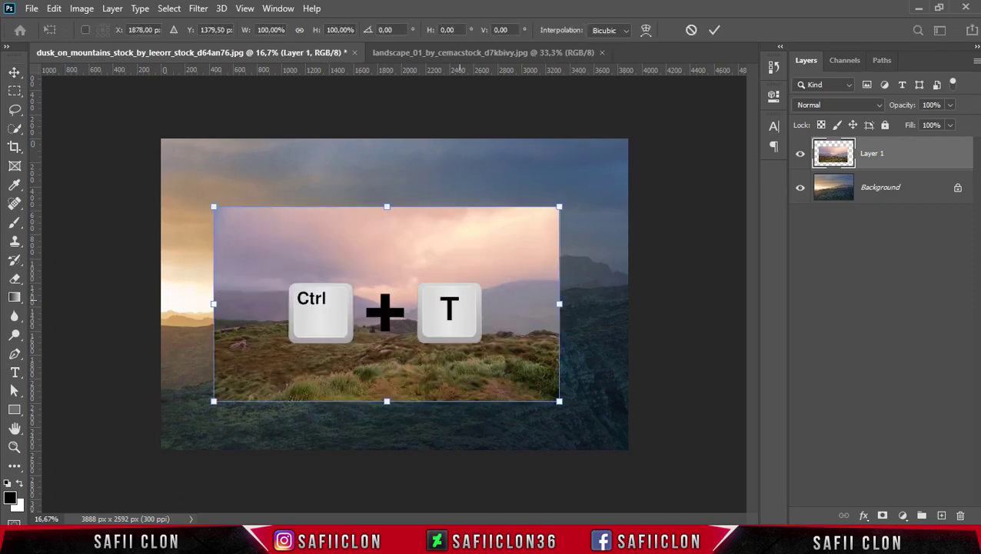
left_click_drag(448, 286, 400, 223)
mouse_move(508, 333)
left_mouse_down()
mouse_move(644, 429)
mouse_move(707, 462)
mouse_move(716, 450)
left_mouse_up()
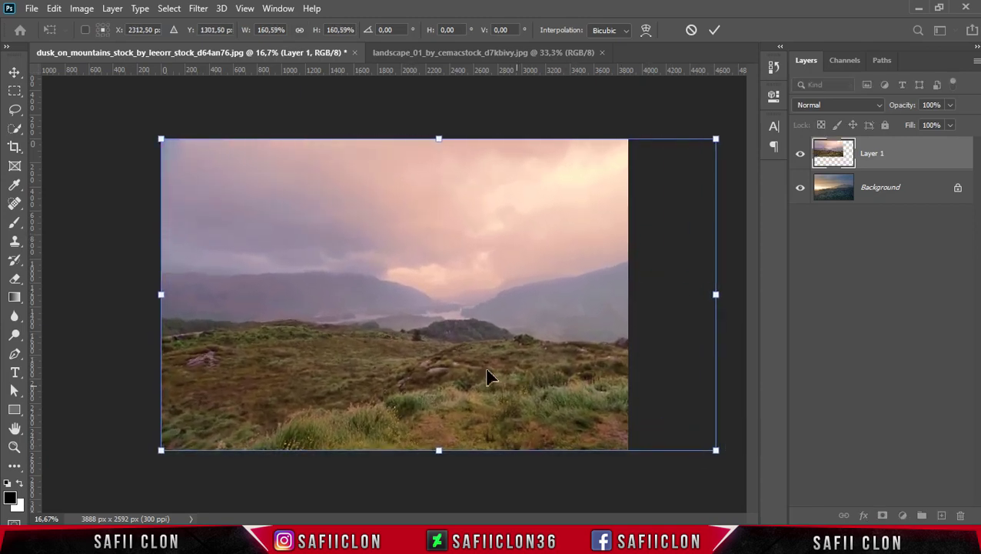
Step: Flip the landscape horizontally, reposition it over the canvas, and commit the transform
right_click(438, 282)
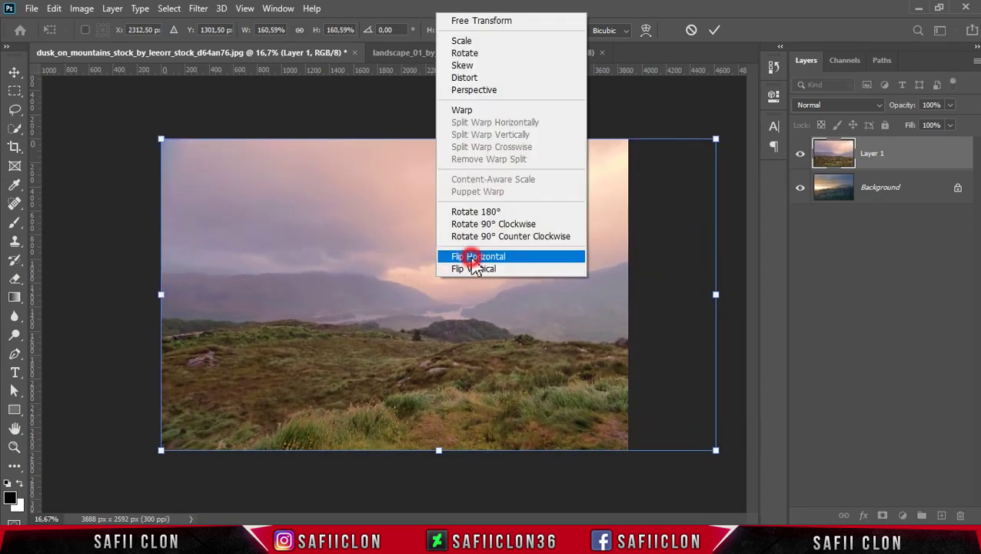
left_click(474, 259)
left_click_drag(539, 285, 496, 293)
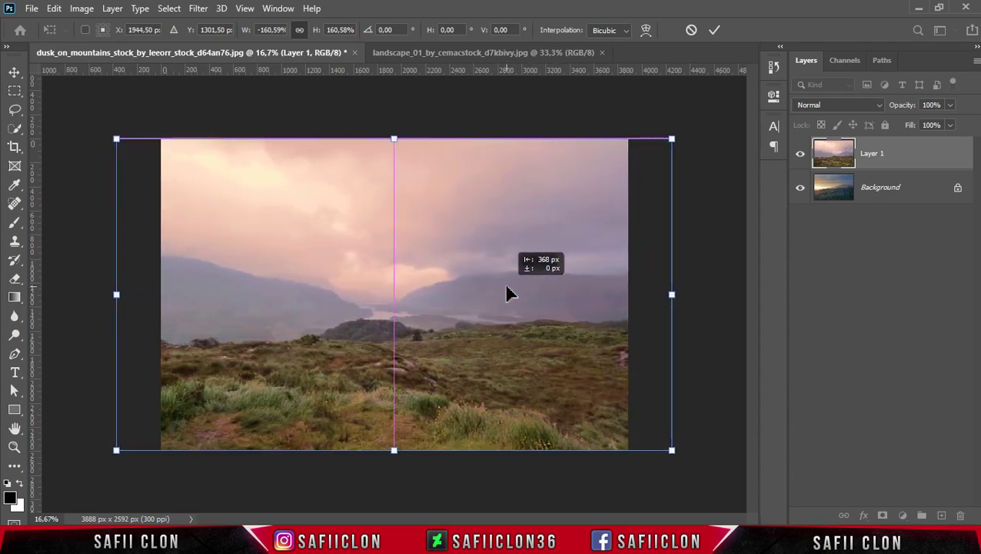
left_click_drag(496, 293, 509, 293)
left_click(713, 32)
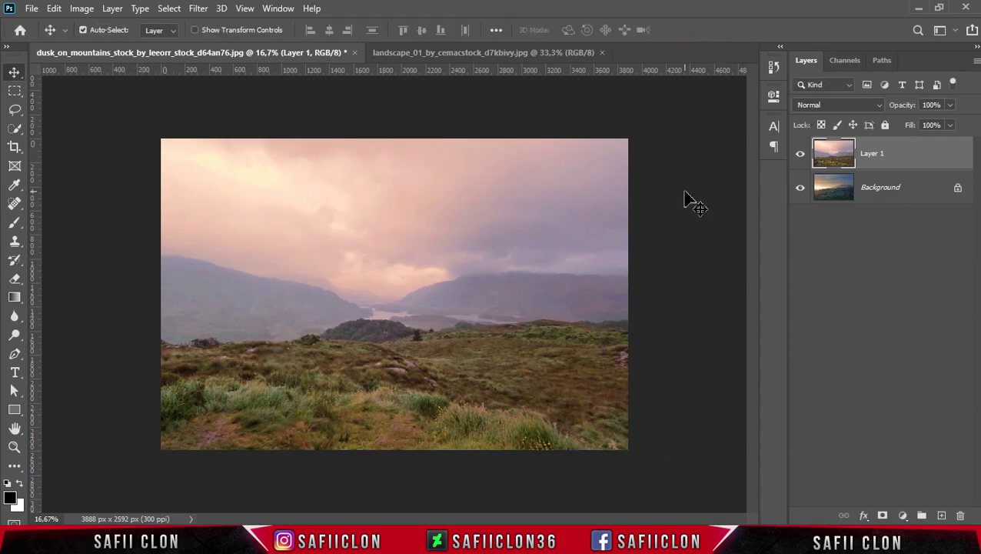
Step: Unlock the Background into Layer 0 and give Layer 1 a white layer mask
left_click(959, 189)
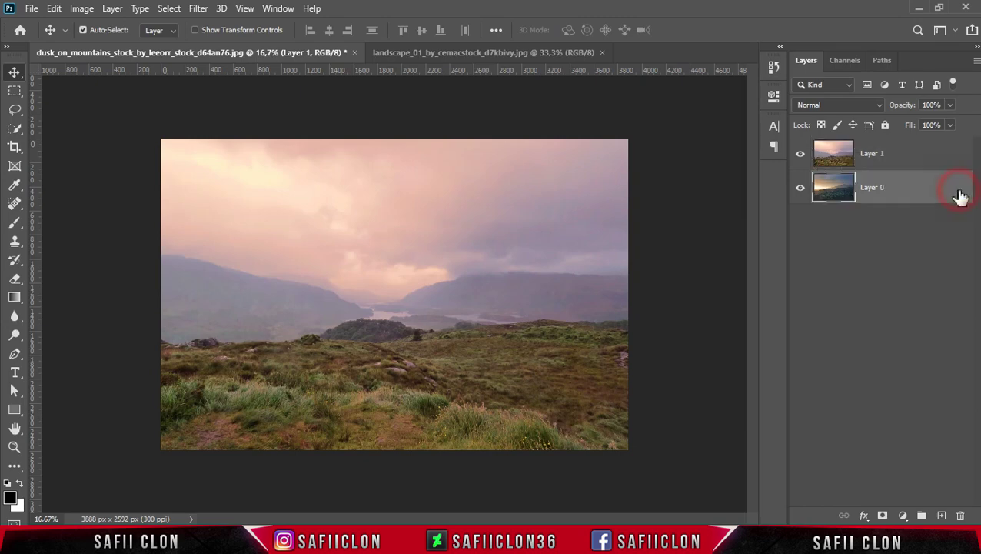
left_click(913, 163)
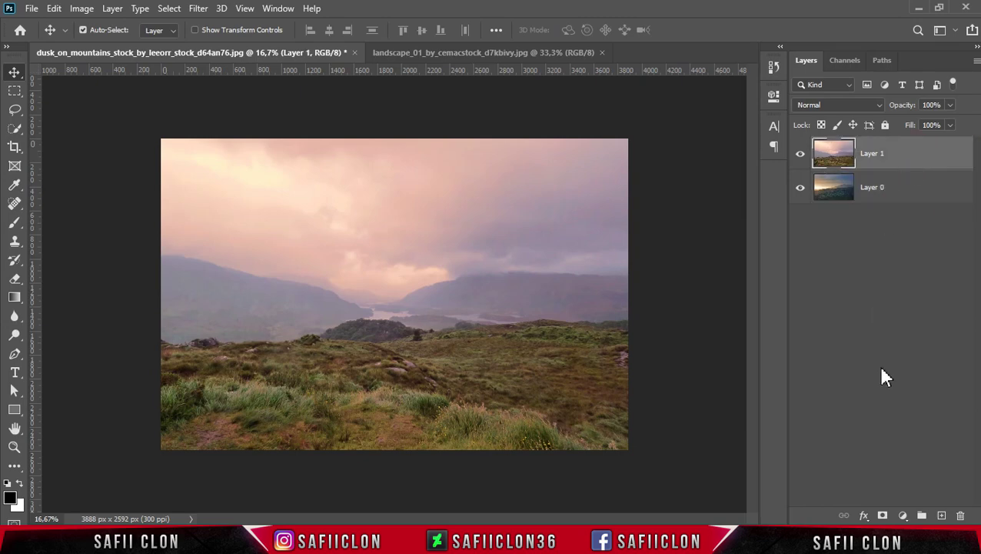
left_click(883, 515)
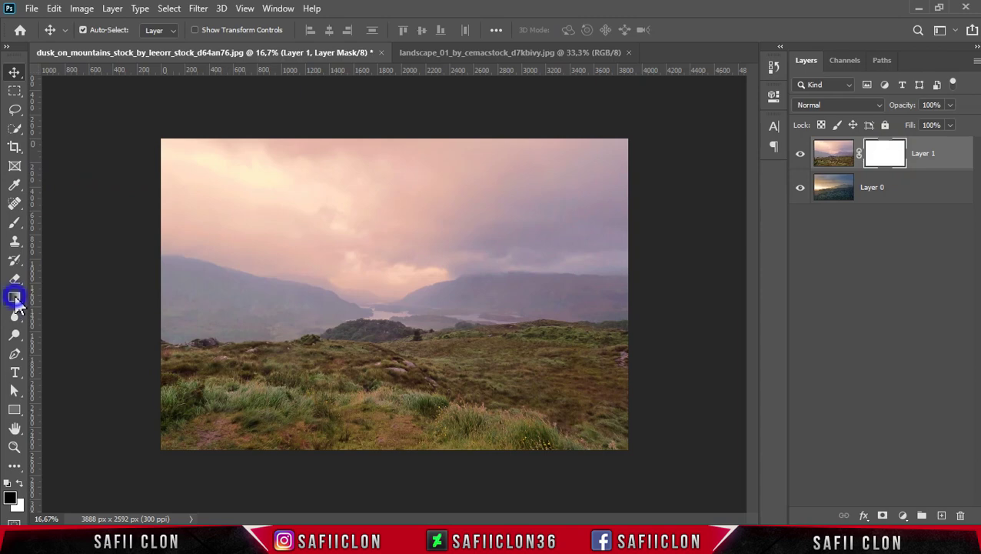
Step: Set up the Gradient tool with the Basics foreground-to-transparent preset in Linear mode
left_click_drag(15, 300, 45, 300)
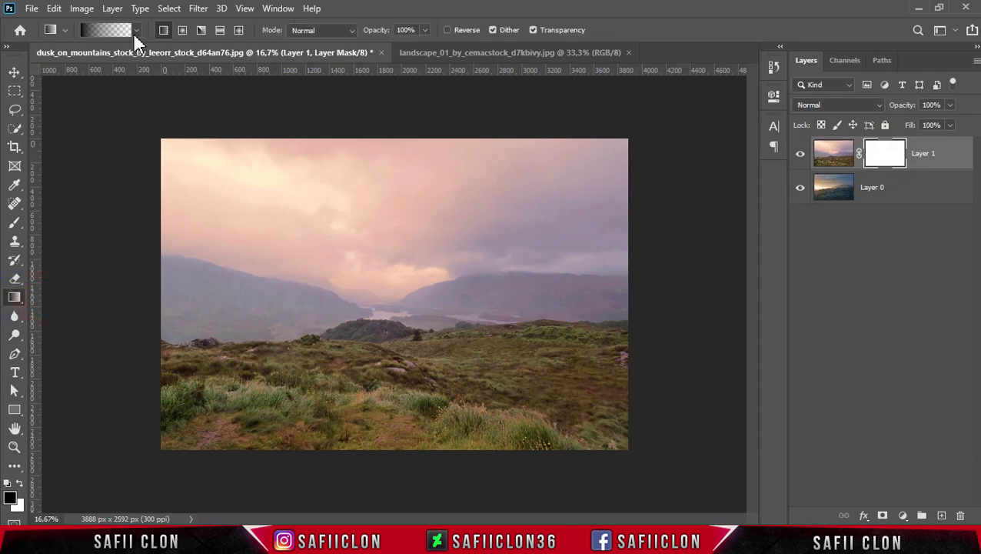
left_click(136, 33)
left_click(32, 59)
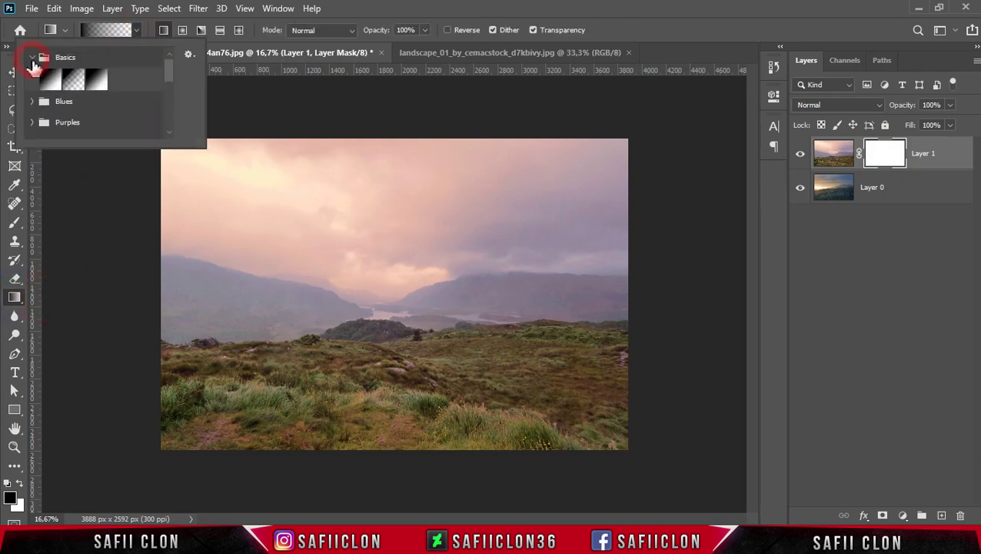
left_click(76, 80)
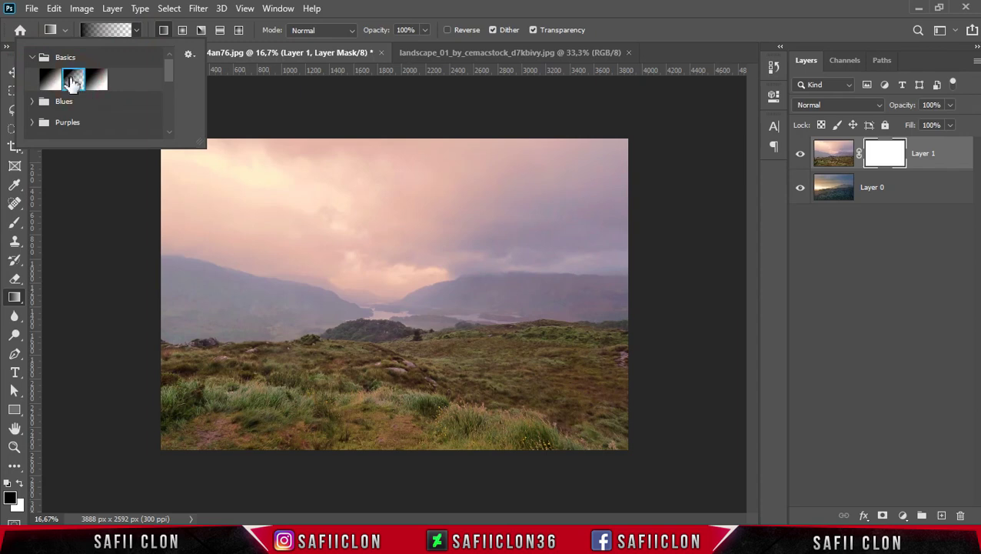
left_click(163, 30)
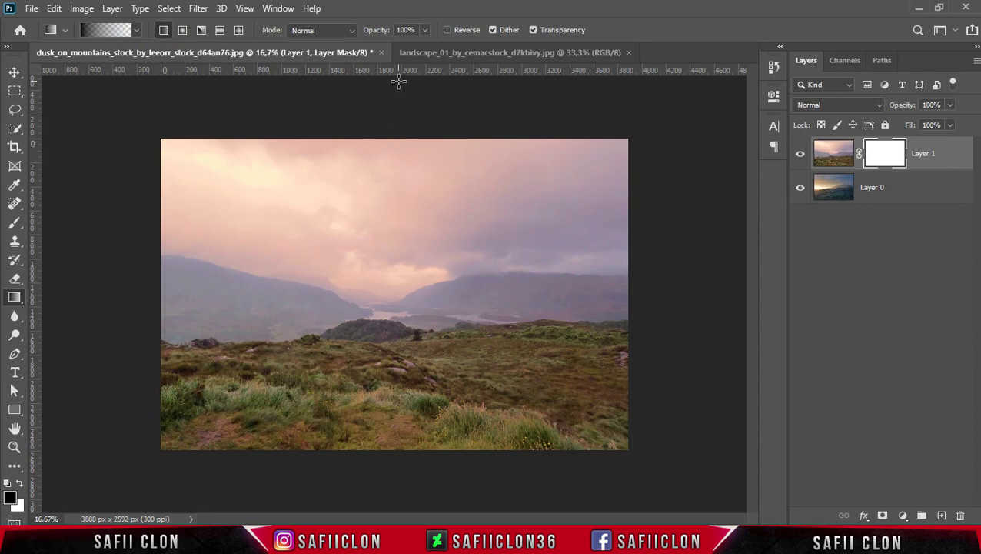
Step: Draw several top-down gradients on Layer 1's mask to fade its sky, including the top-left
left_click_drag(398, 81, 404, 274)
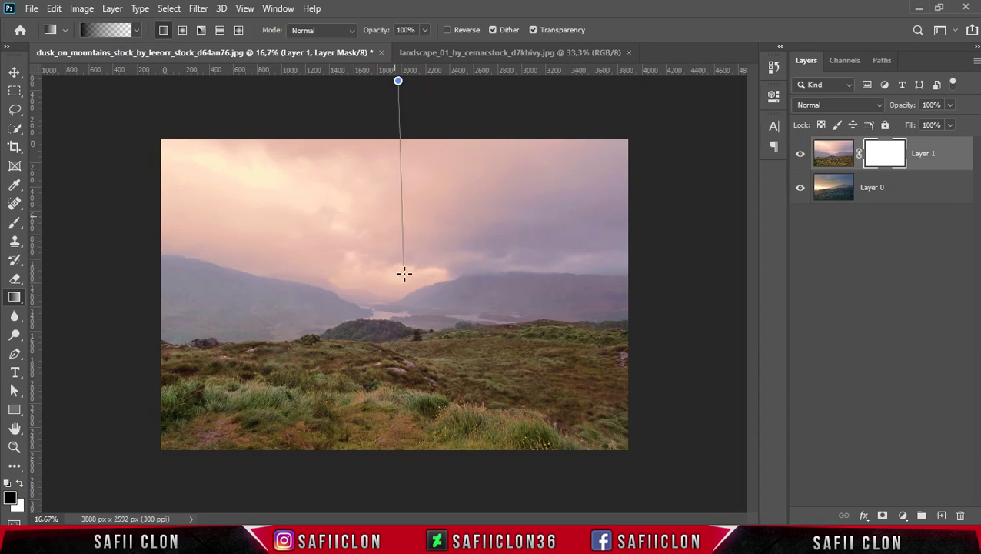
key("ctrl+minus")
left_click_drag(395, 86, 395, 304)
mouse_move(366, 102)
left_mouse_down()
mouse_move(380, 307)
mouse_move(388, 308)
left_mouse_up()
left_click_drag(241, 117, 283, 308)
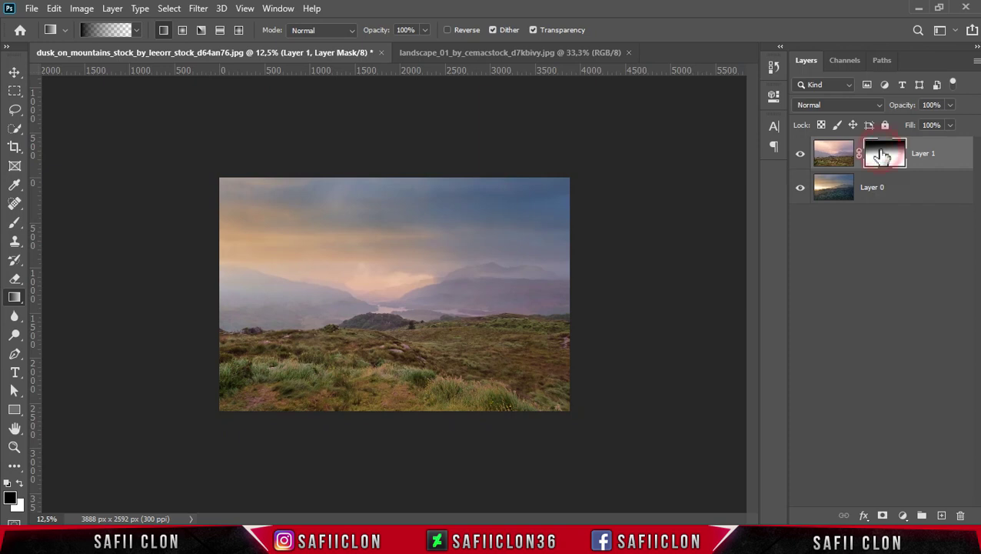
Step: Select the standard Brush with a Soft Round tip at 14% opacity
left_click(11, 231)
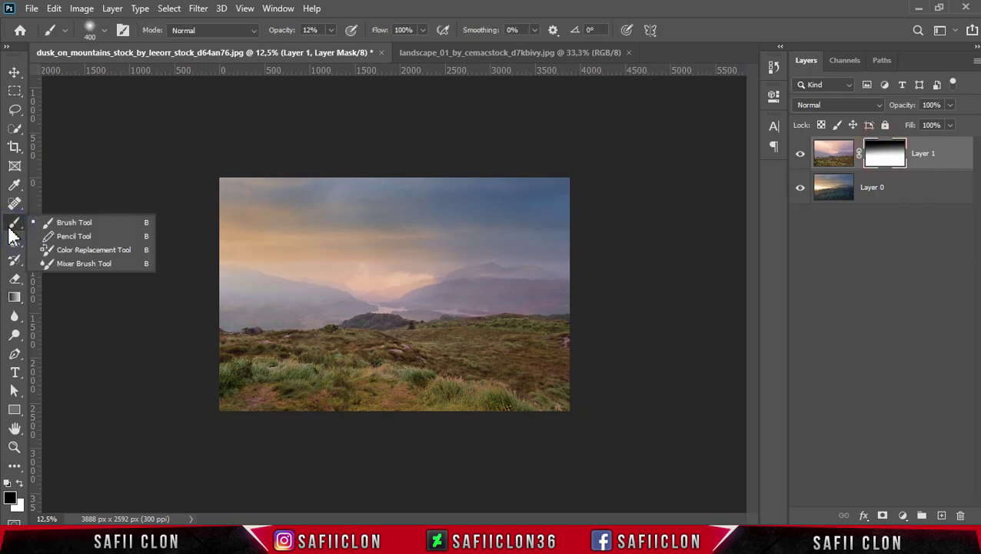
left_click(48, 226)
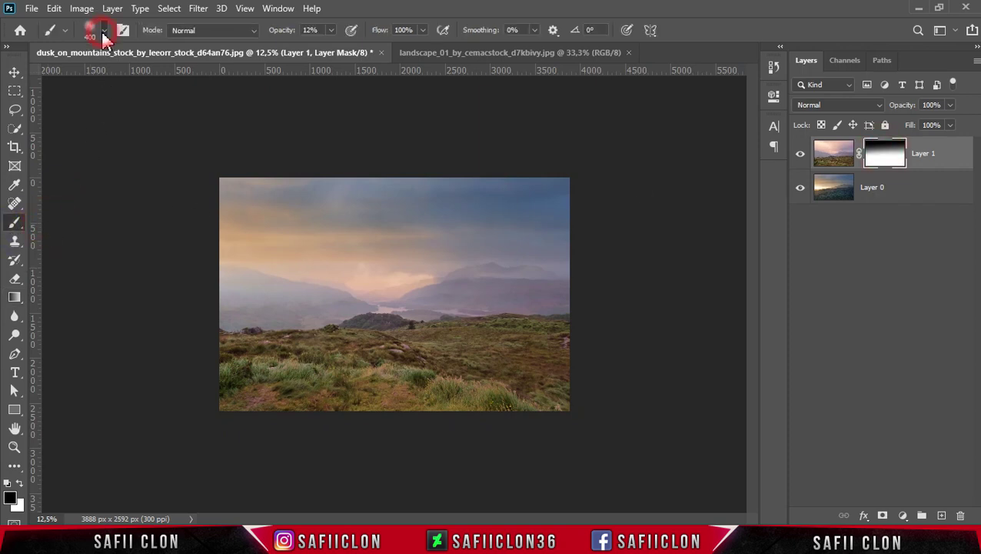
left_click(102, 30)
left_click(112, 200)
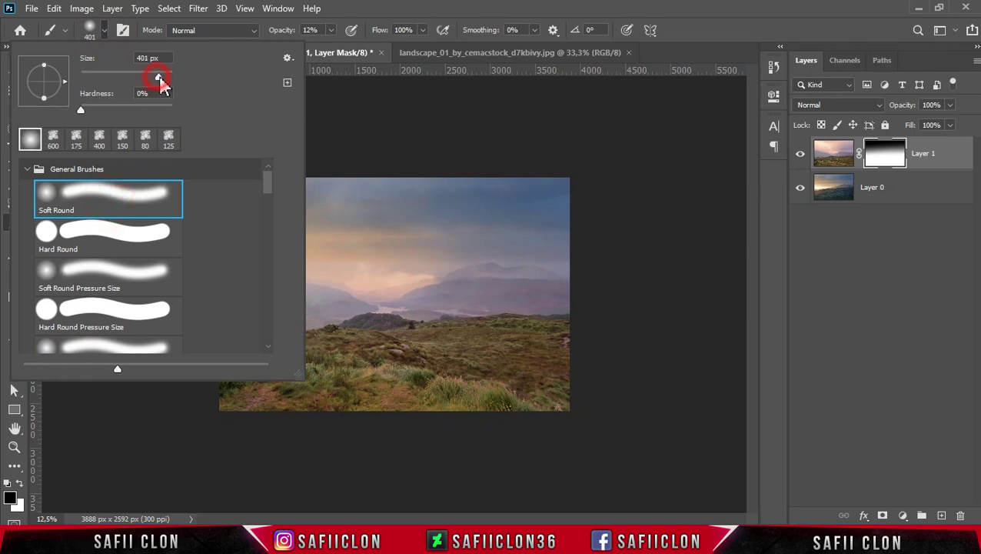
left_click(102, 31)
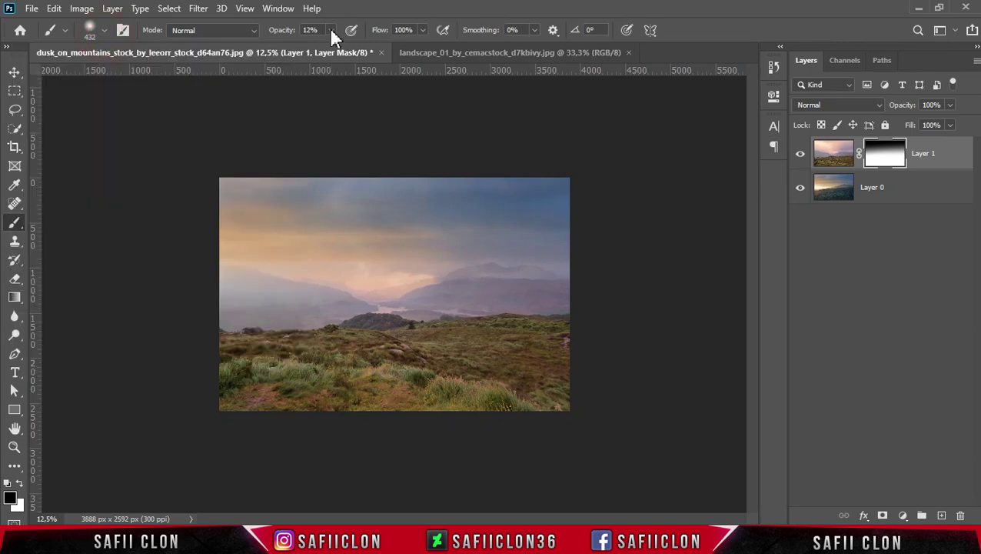
left_click_drag(331, 47, 335, 46)
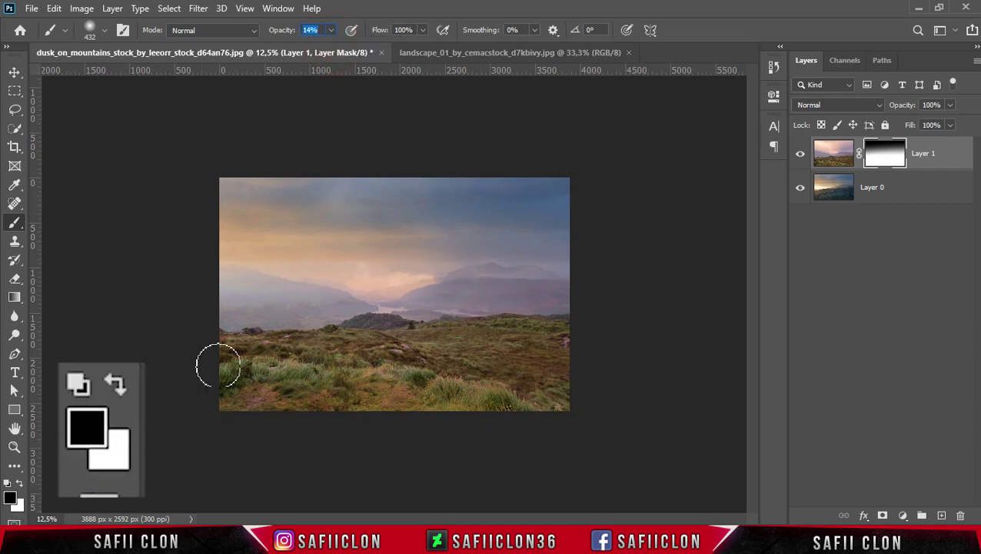
Step: Paint soft black strokes on Layer 1's mask over the left sky at brush sizes 600–900
mouse_move(219, 269)
left_mouse_down()
mouse_move(268, 290)
mouse_move(309, 274)
mouse_move(245, 300)
left_mouse_up()
key("bracketright")
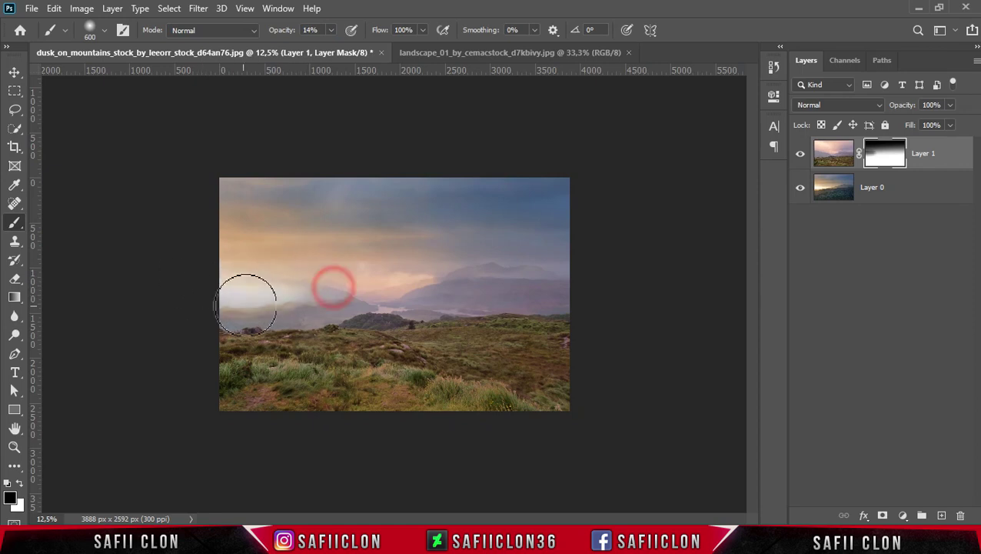
key("bracketright")
key("bracketright")
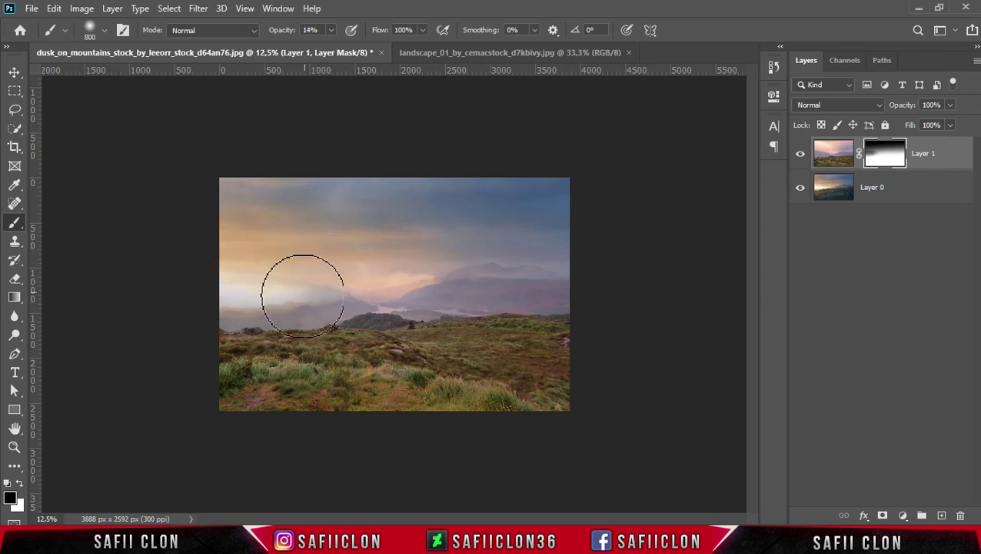
left_click_drag(313, 280, 258, 278)
left_click_drag(318, 267, 333, 266)
key("bracketleft")
key("bracketleft")
left_click(326, 273)
key("bracketright")
key("bracketright")
key("bracketright")
mouse_move(237, 291)
left_mouse_down()
mouse_move(324, 262)
mouse_move(251, 290)
mouse_move(318, 302)
mouse_move(258, 324)
left_mouse_up()
key("bracketleft")
key("bracketleft")
key("bracketleft")
key("bracketleft")
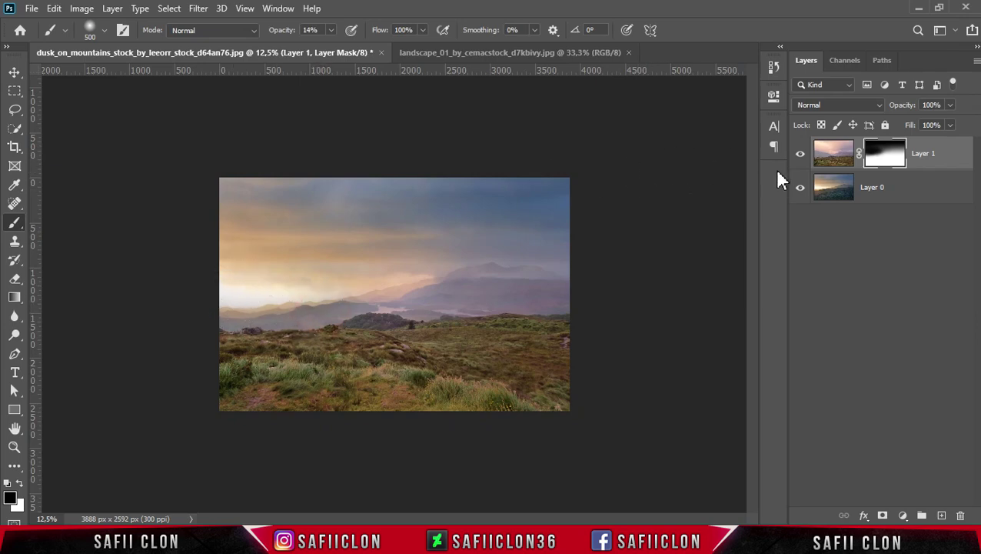
left_click(904, 197)
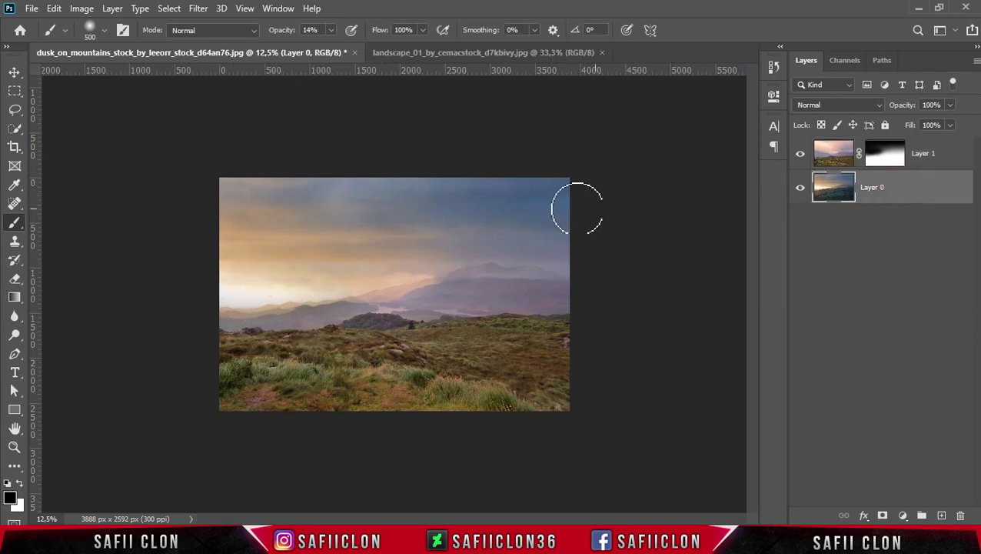
Step: Scale the dusk Layer 0 to about 108.69%, nudge it down-left, and apply the transform
key("ctrl+t")
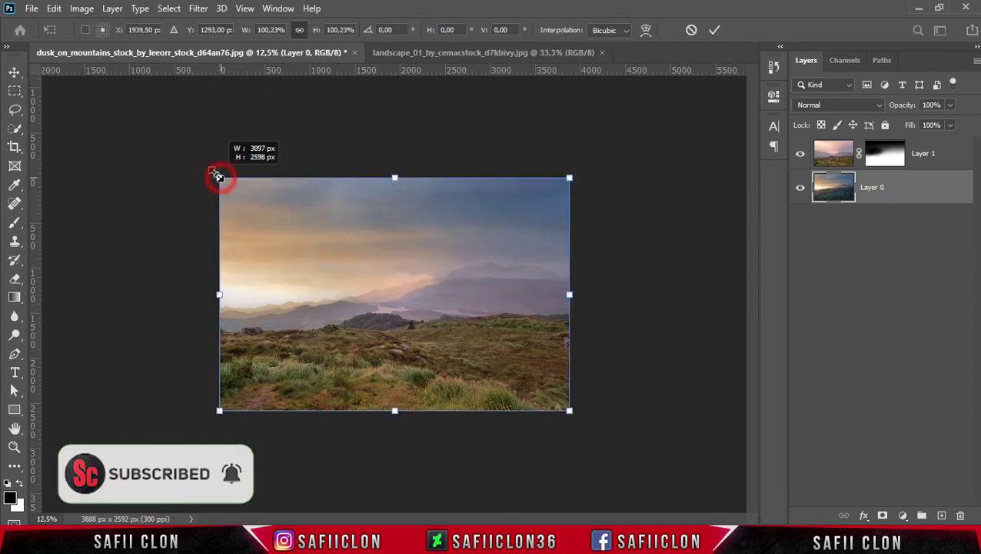
left_click_drag(219, 177, 189, 155)
mouse_move(373, 254)
left_mouse_down()
mouse_move(405, 266)
mouse_move(398, 259)
left_mouse_up()
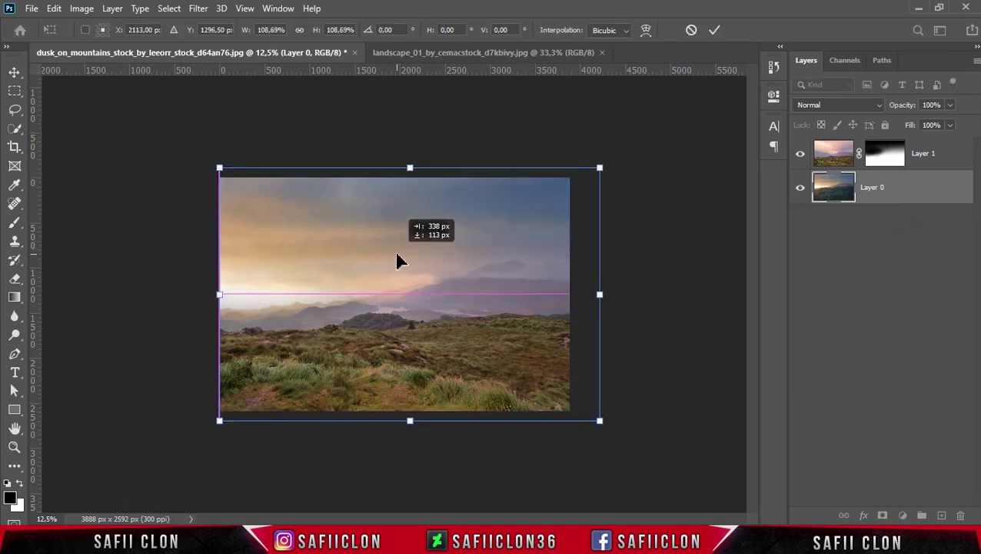
left_click_drag(399, 259, 397, 262)
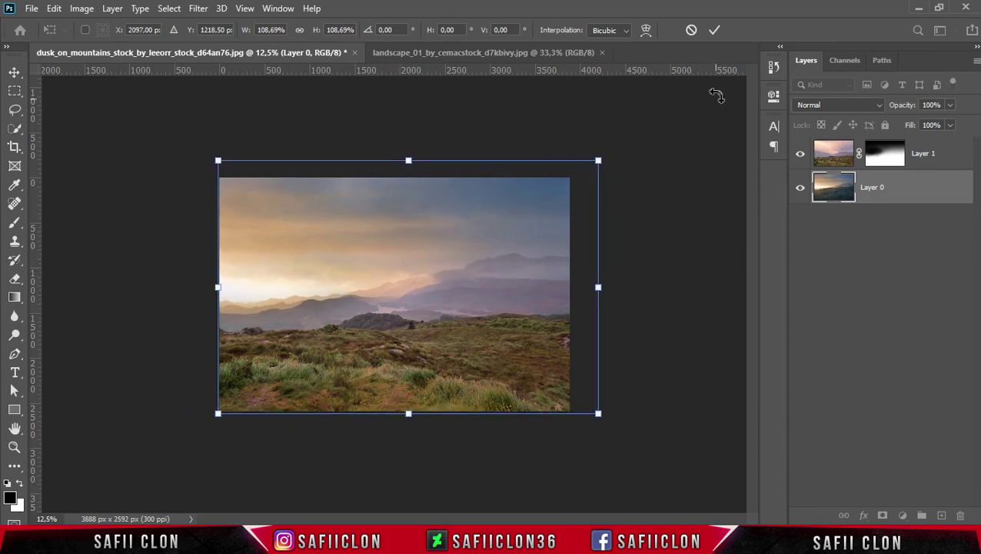
left_click(712, 34)
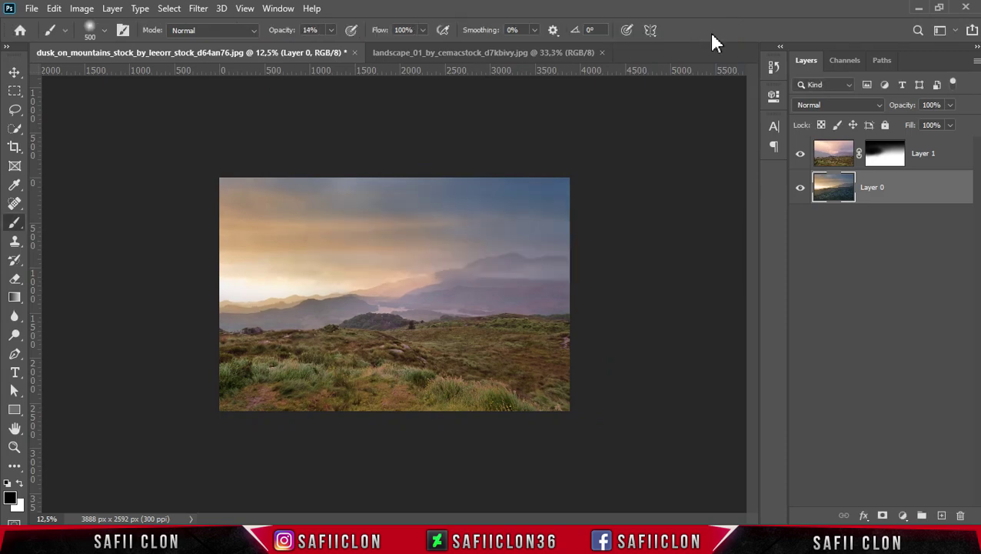
Step: Add an orange Solid Color fill layer with hex ee9f16
left_click(905, 516)
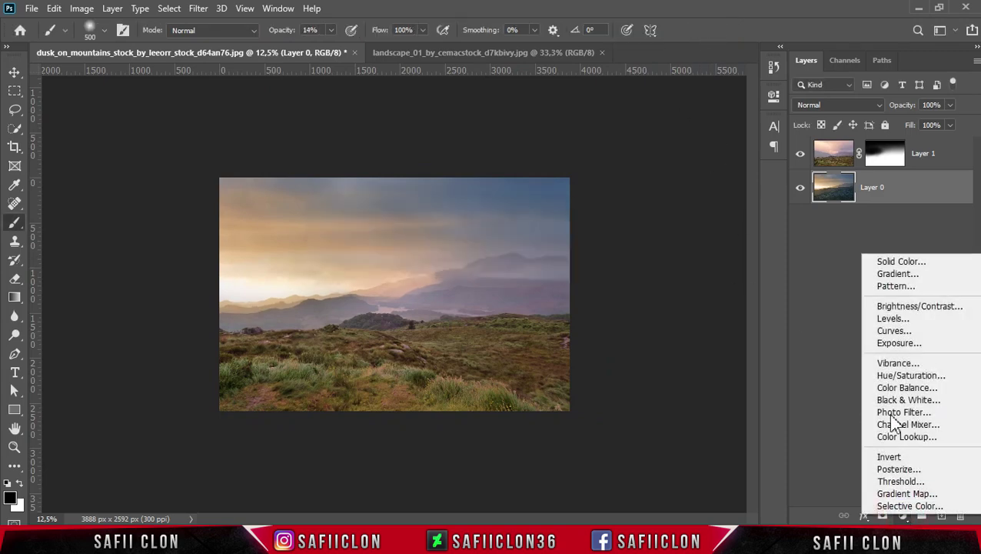
left_click(907, 265)
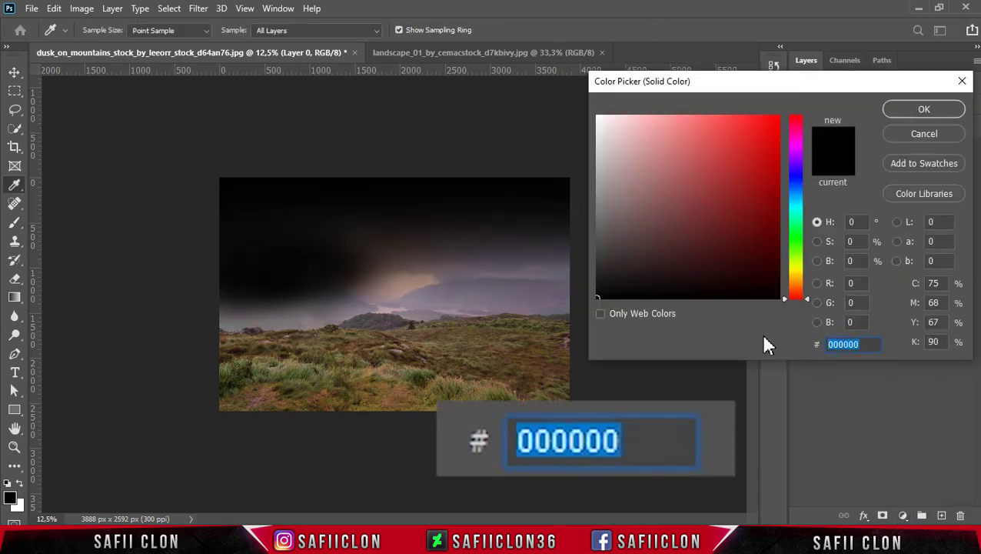
type("ee")
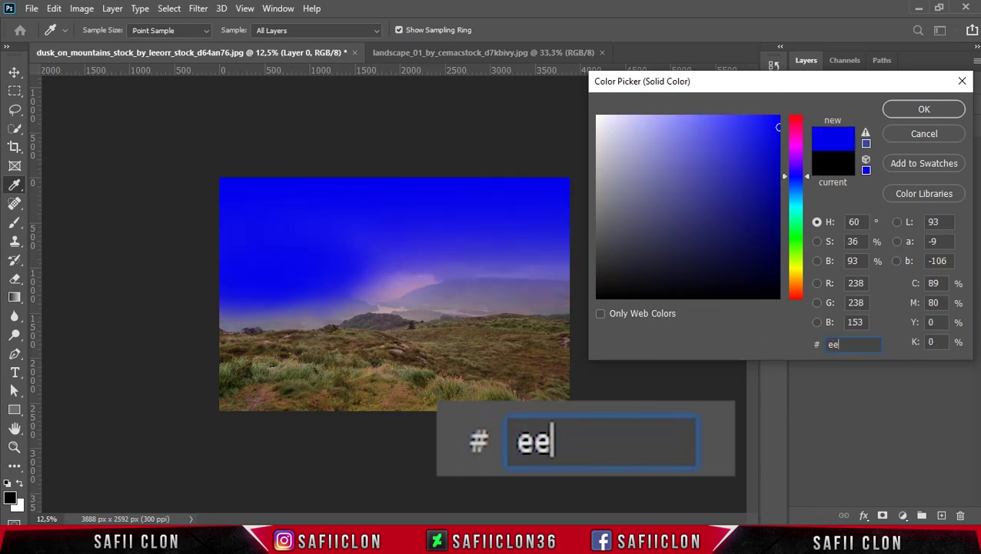
type("9f16")
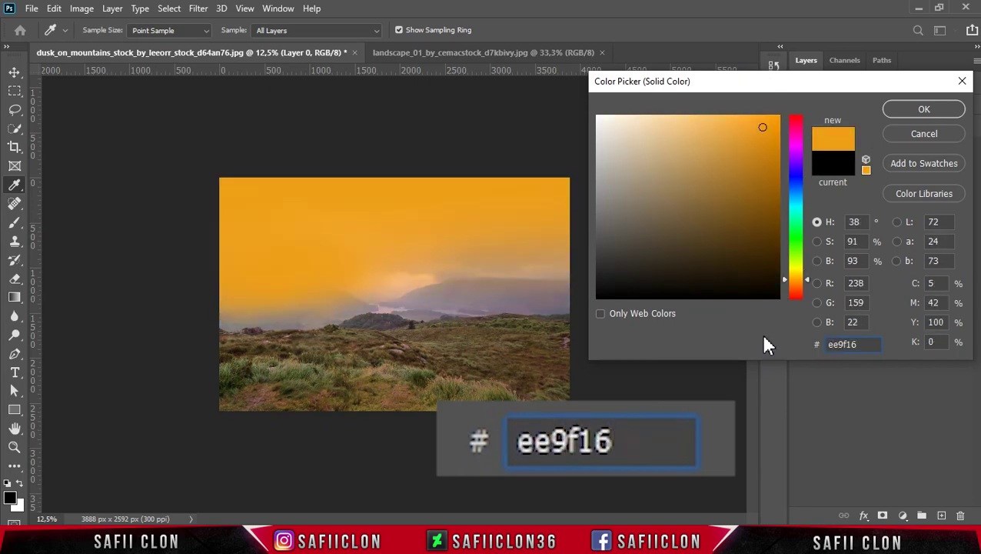
left_click_drag(854, 344, 810, 347)
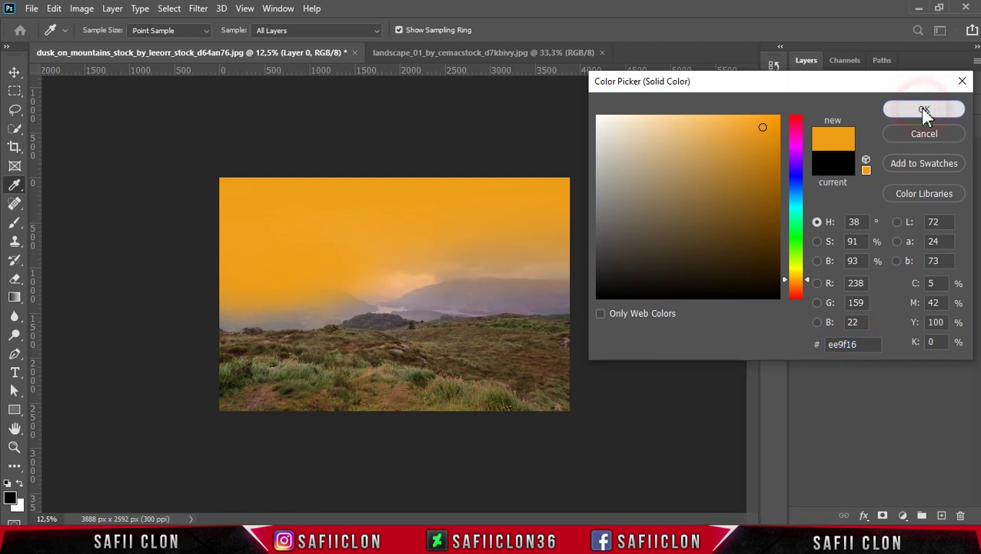
left_click(923, 112)
Step: Move Color Fill 1 beneath Layer 0 in the layer stack
left_click_drag(932, 187, 929, 233)
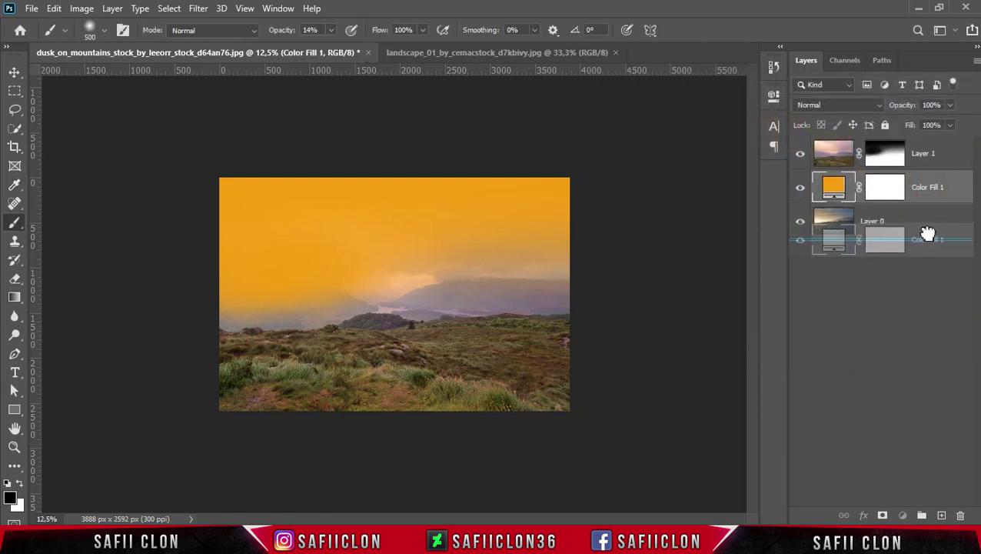
left_click_drag(928, 233, 929, 231)
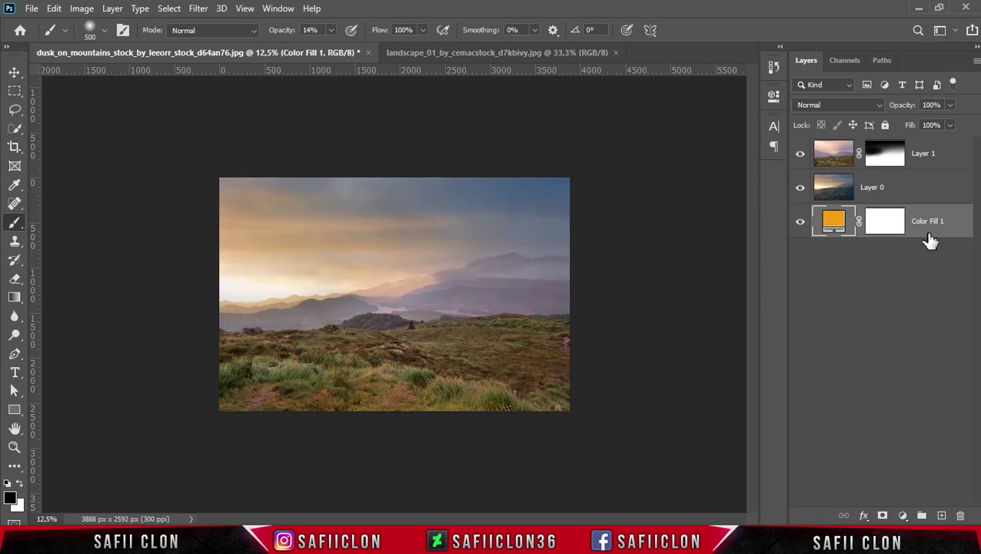
left_click(937, 224)
Step: Add a mask to Layer 0 and choose a soft round brush at 9% opacity
left_click(925, 197)
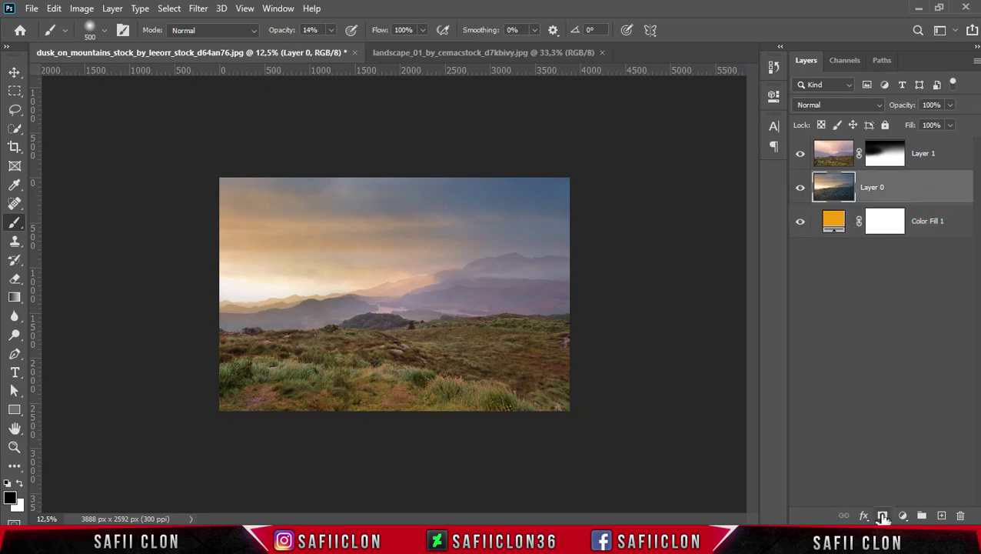
left_click(883, 516)
left_click(887, 189)
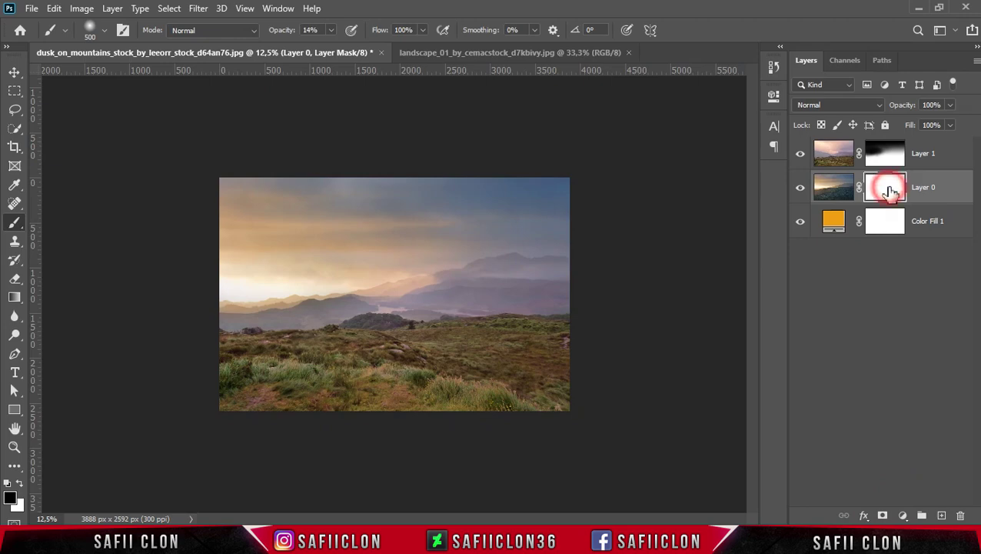
right_click(16, 224)
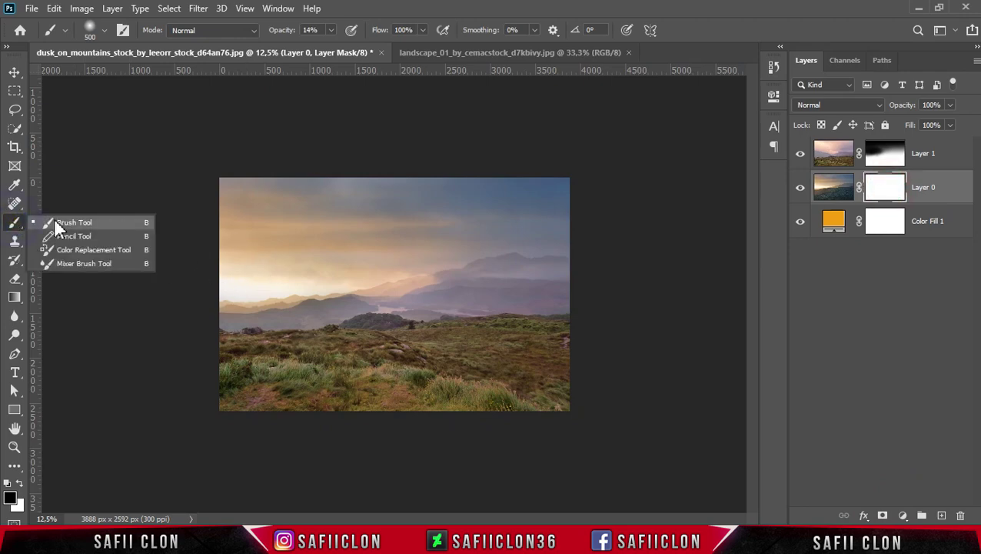
left_click(58, 224)
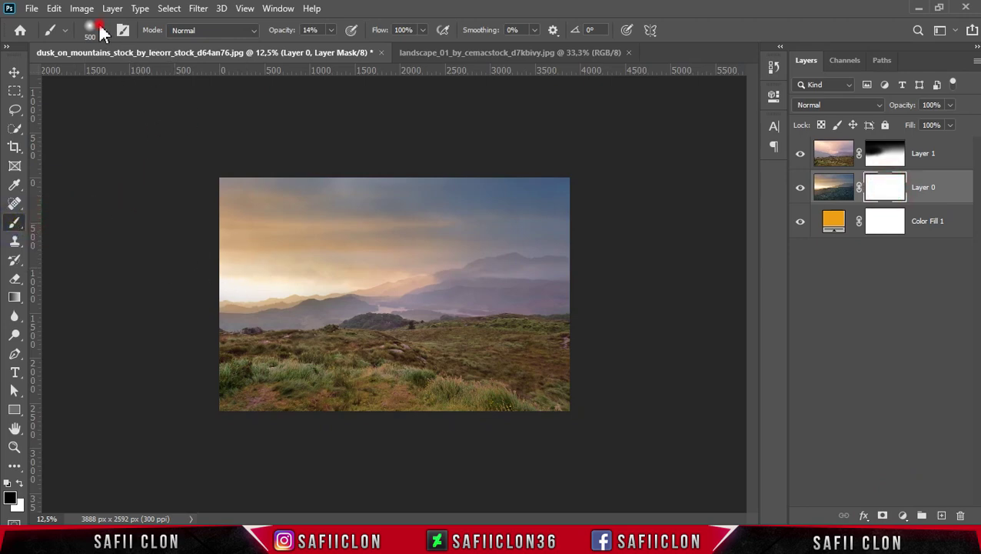
left_click(103, 30)
left_click(112, 191)
left_click(108, 29)
left_click(332, 30)
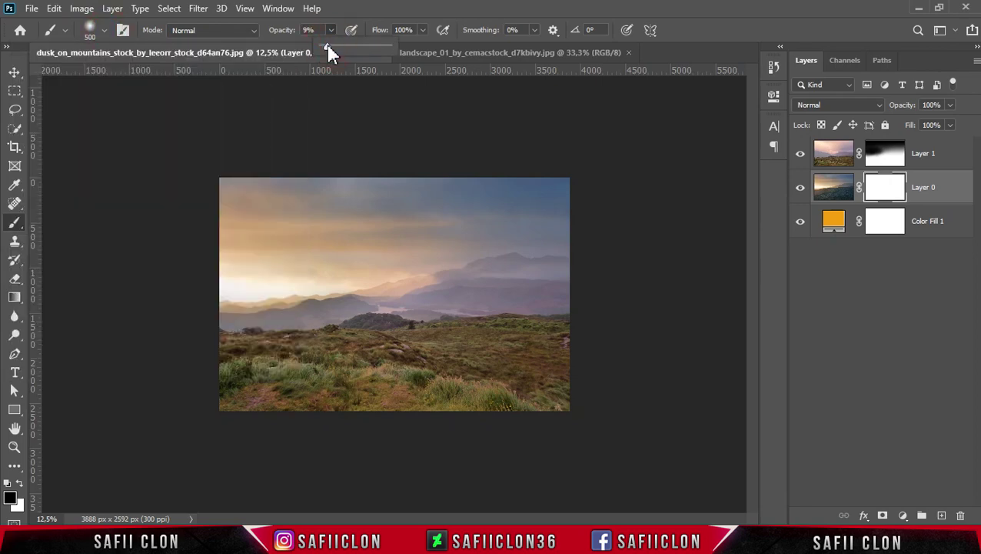
Step: Softly paint Layer 0's mask over the grass and horizon haze, then hide the layer to check
key("bracketright")
key("bracketright")
key("bracketright")
key("bracketright")
key("bracketright")
key("bracketright")
left_click_drag(229, 362, 263, 374)
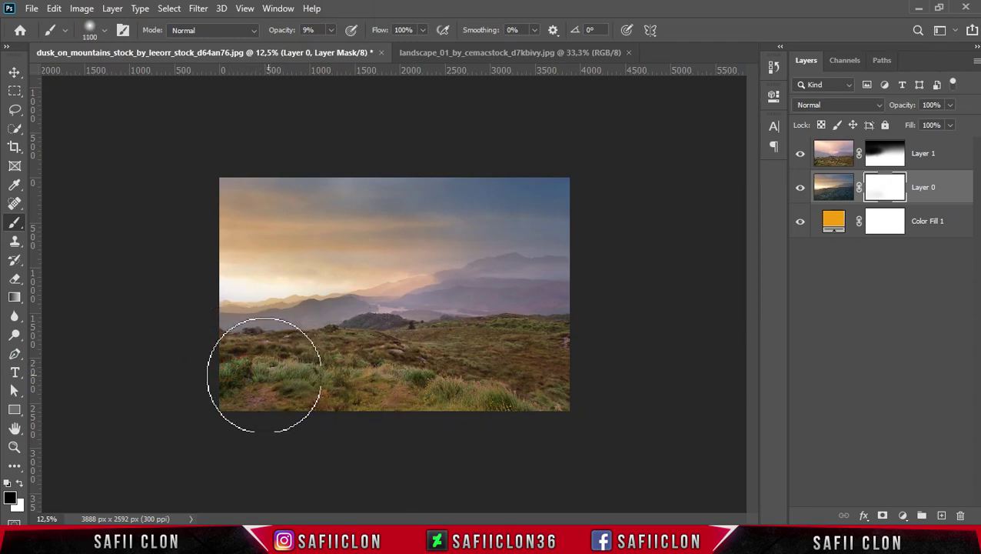
left_click_drag(324, 367, 241, 351)
left_click_drag(410, 339, 330, 352)
key("bracketleft")
key("bracketleft")
key("bracketleft")
key("bracketleft")
key("bracketleft")
left_click_drag(225, 328, 386, 287)
key("bracketright")
key("bracketright")
left_click_drag(210, 344, 582, 314)
mouse_move(373, 302)
left_mouse_down()
mouse_move(232, 324)
mouse_move(346, 318)
mouse_move(311, 307)
left_mouse_up()
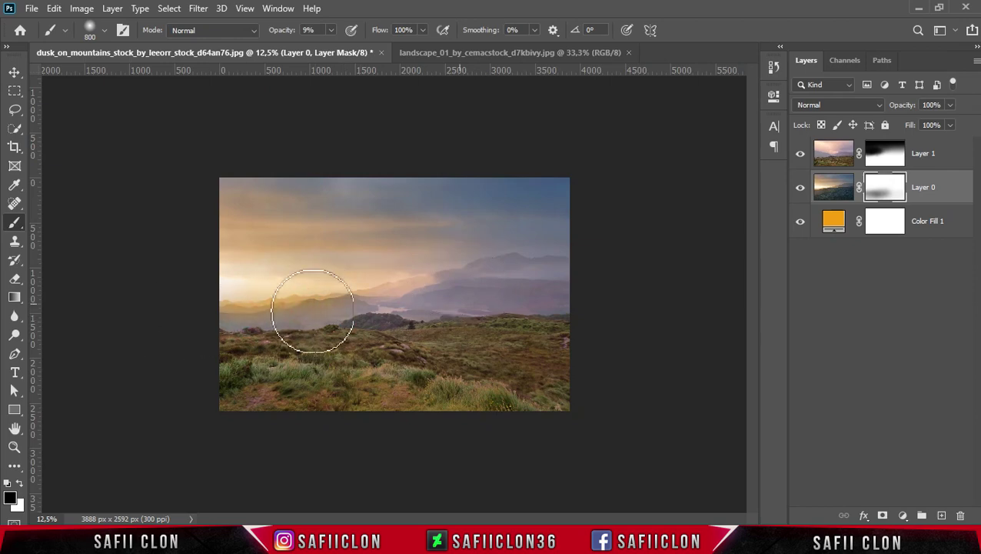
left_click_drag(384, 301, 408, 298)
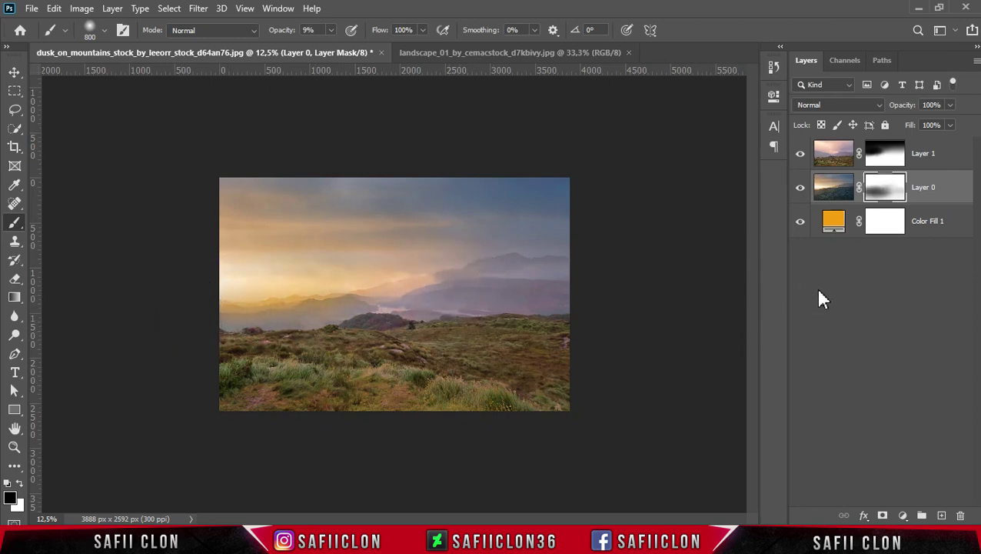
left_click(799, 188)
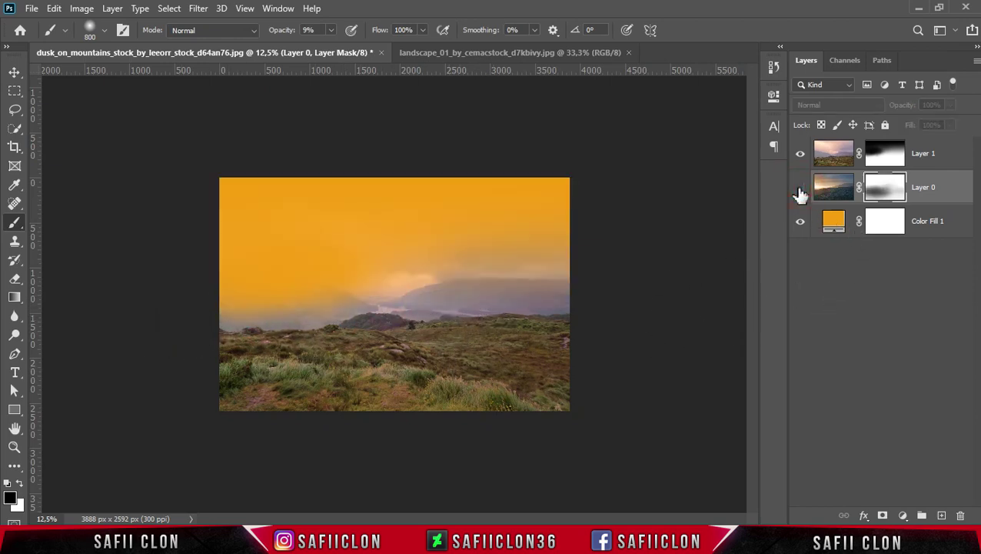
Step: Turn Layer 0 back on and select Layer 1 to add an adjustment layer above it
left_click(800, 189)
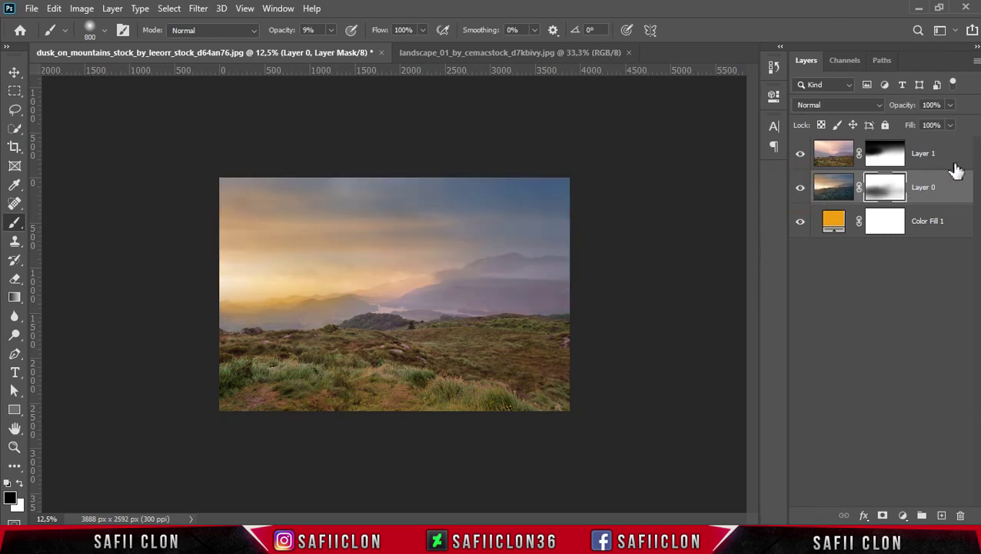
left_click(956, 169)
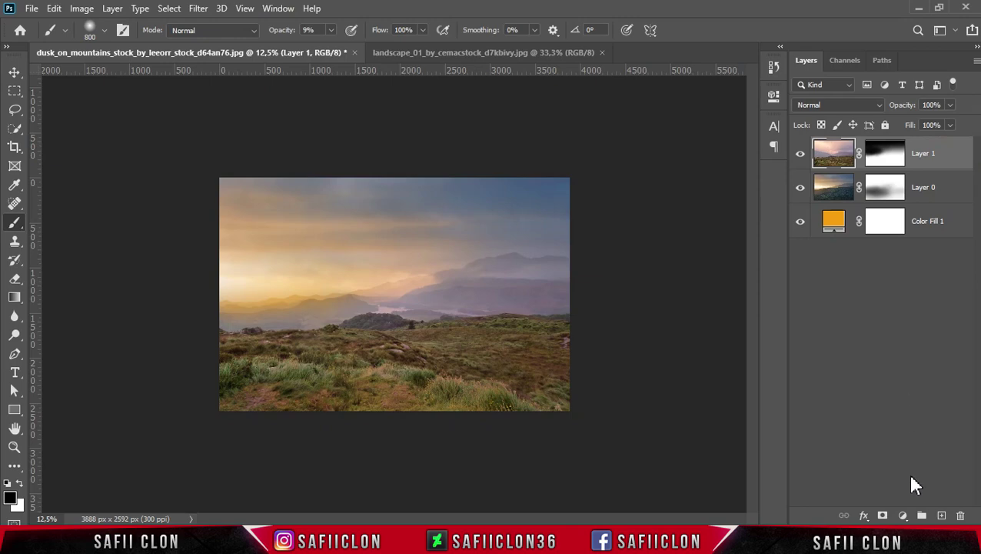
left_click(902, 515)
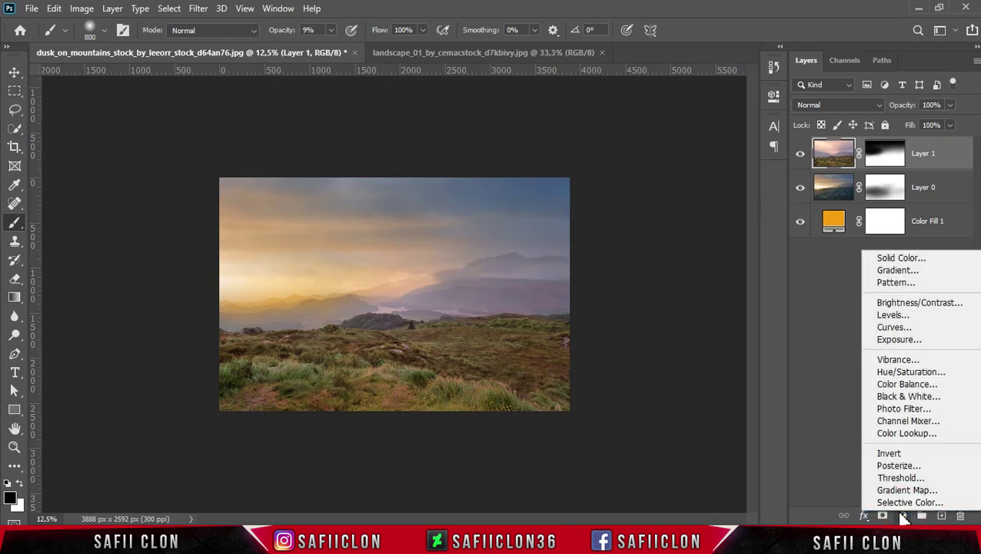
Step: Add a Selective Color layer clipped to Layer 1 and add magenta to the Yellows
left_click(905, 502)
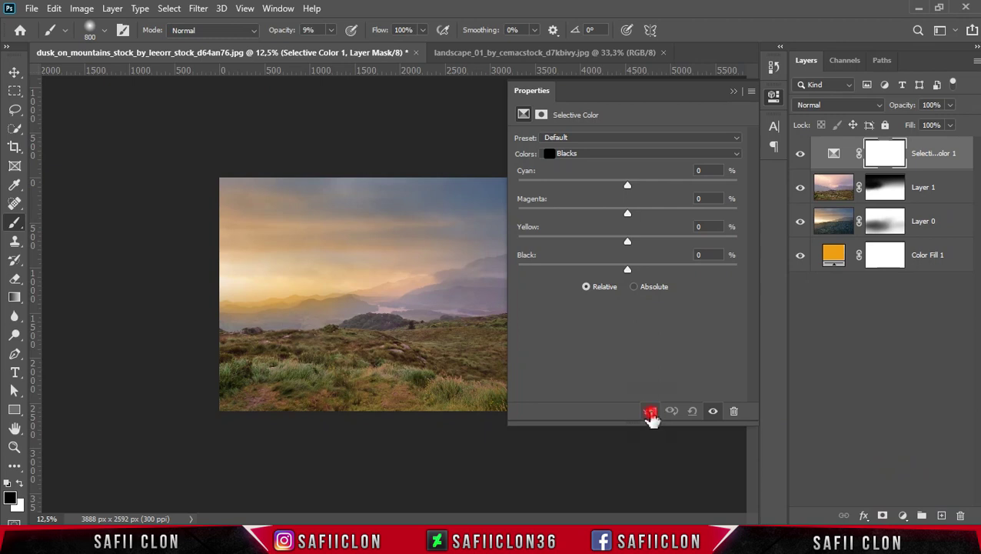
left_click(650, 413)
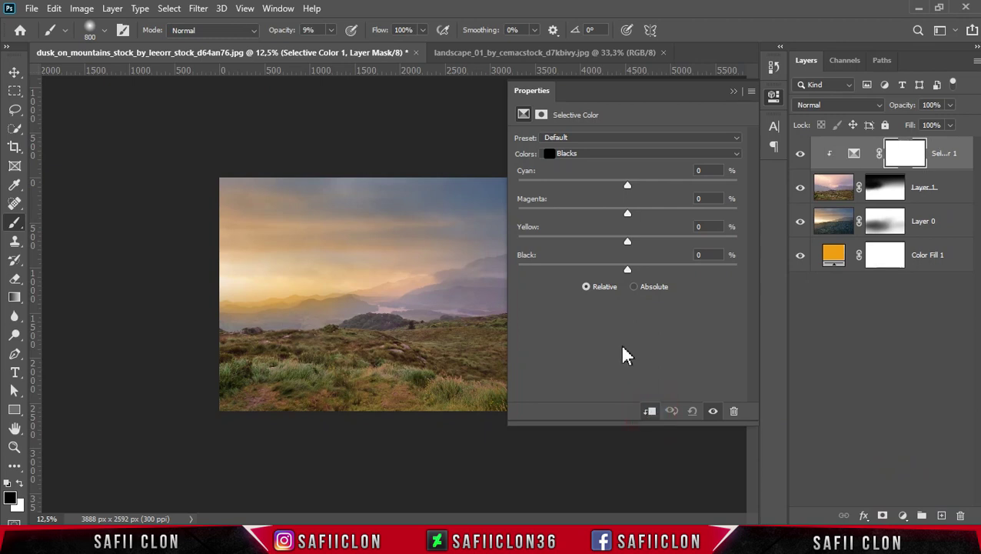
key("ctrl+plus")
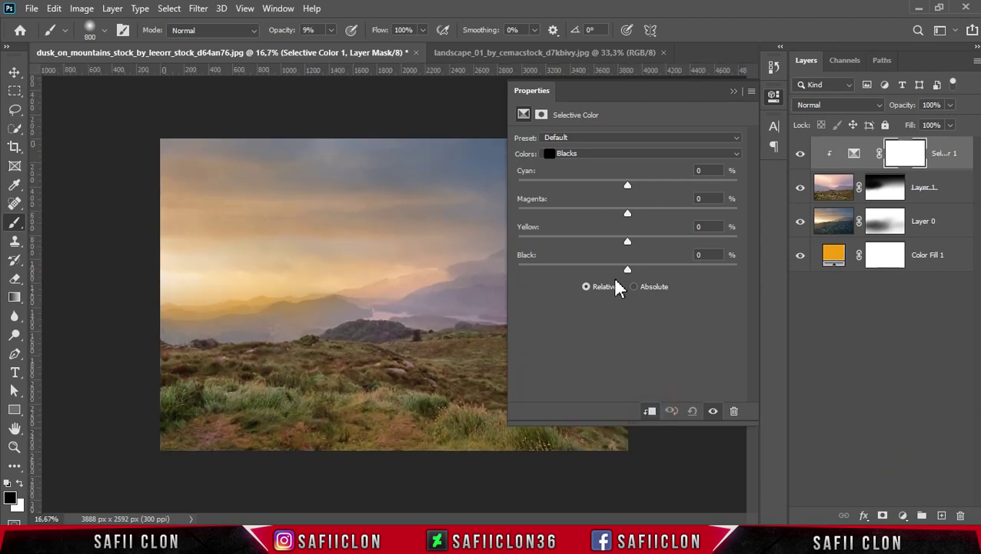
left_click(623, 158)
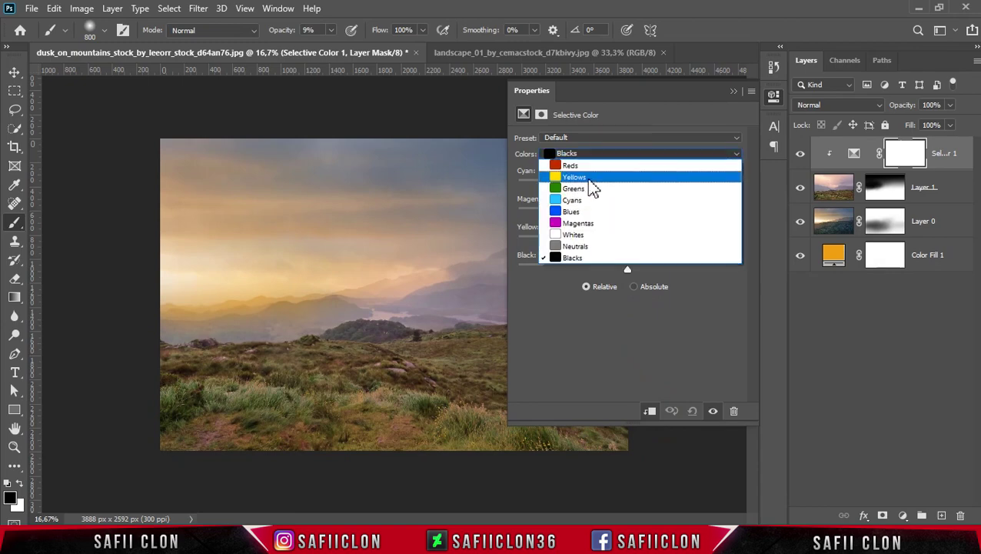
left_click(590, 182)
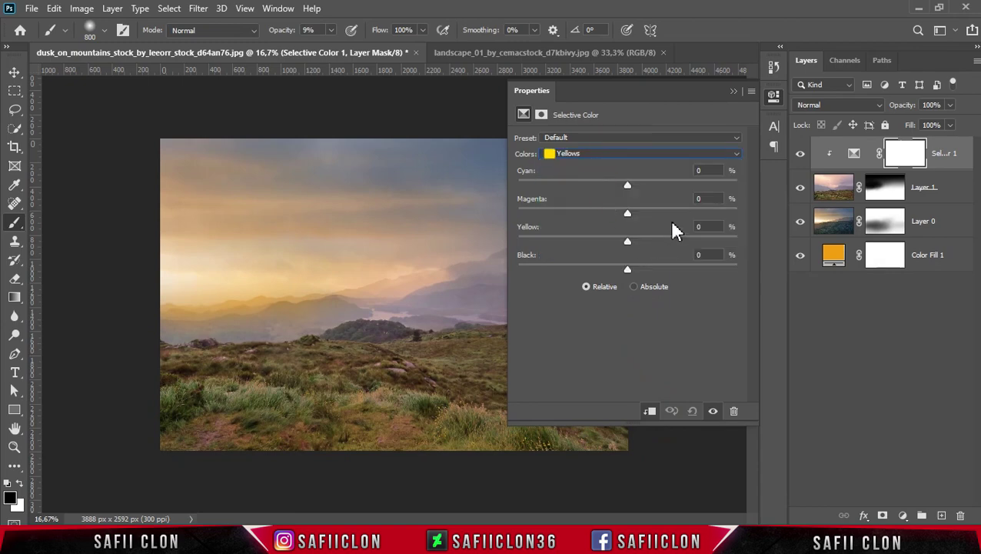
left_click_drag(628, 213, 643, 215)
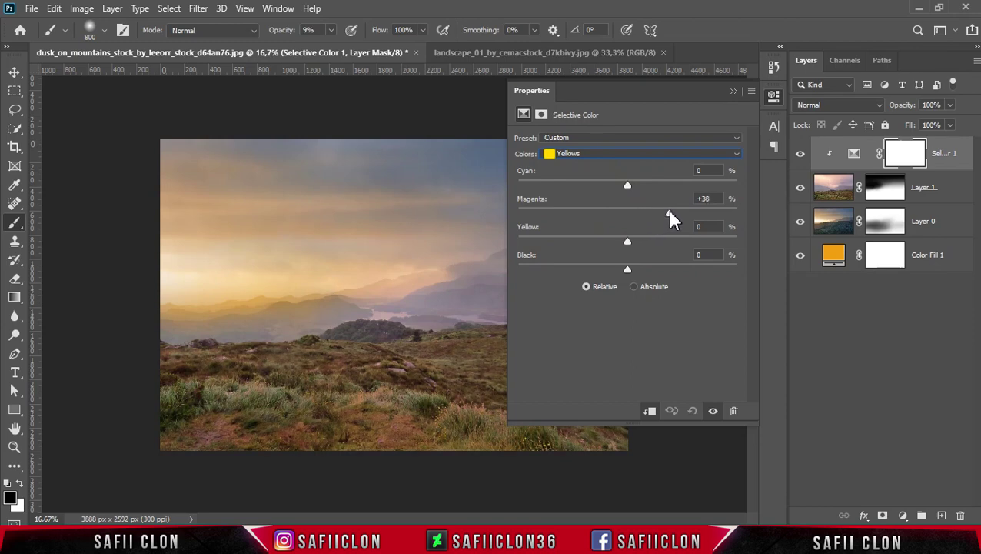
Step: Set Greens to Cyan -100, Magenta +55, Yellow +95 with added black
left_click(652, 157)
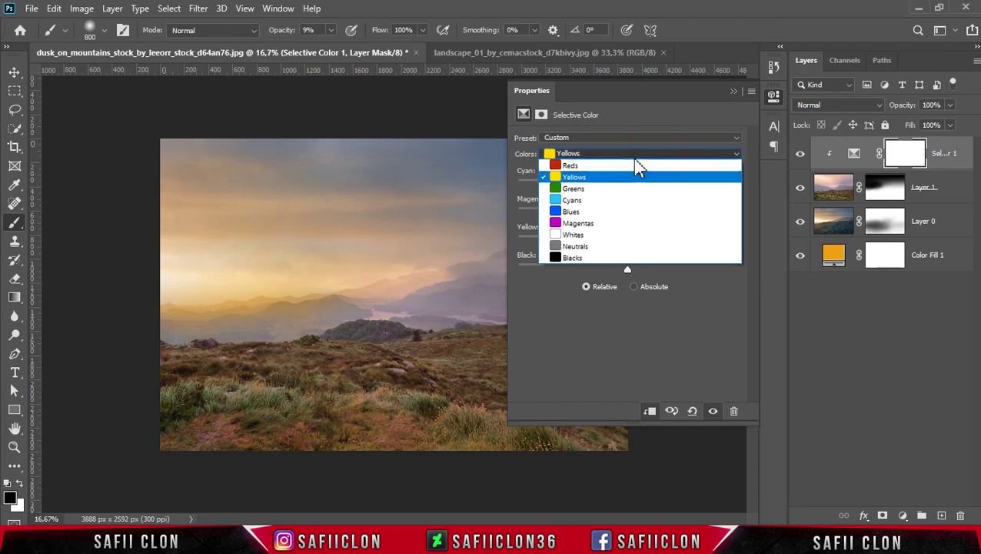
left_click(595, 198)
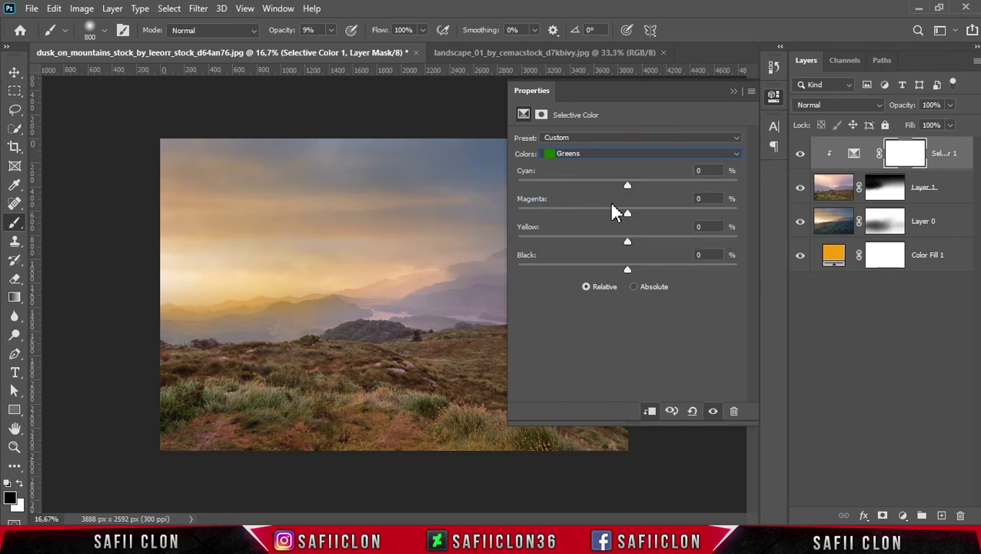
left_click_drag(629, 186, 510, 185)
left_click(628, 212)
left_click_drag(657, 211, 676, 211)
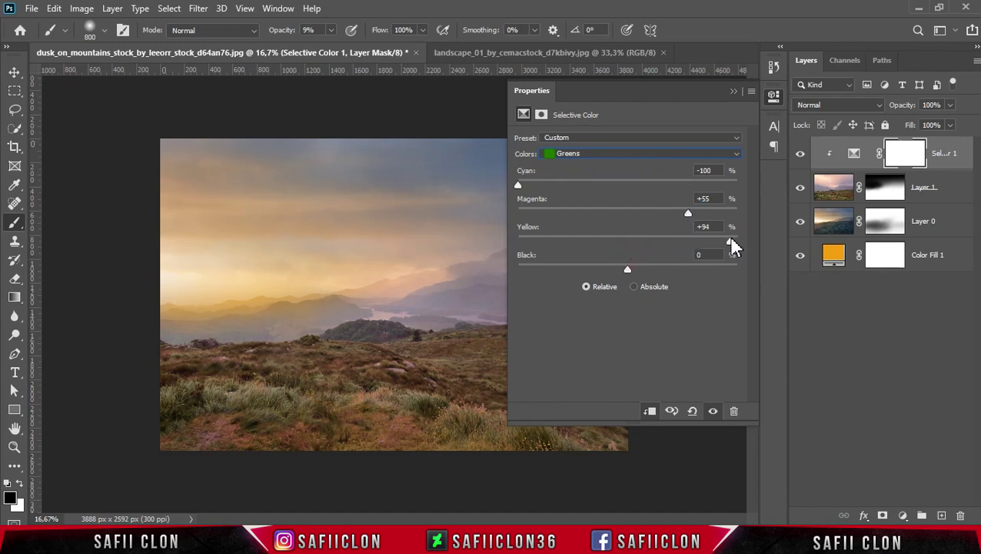
left_click_drag(732, 238, 730, 238)
left_click_drag(627, 269, 653, 268)
left_click(733, 91)
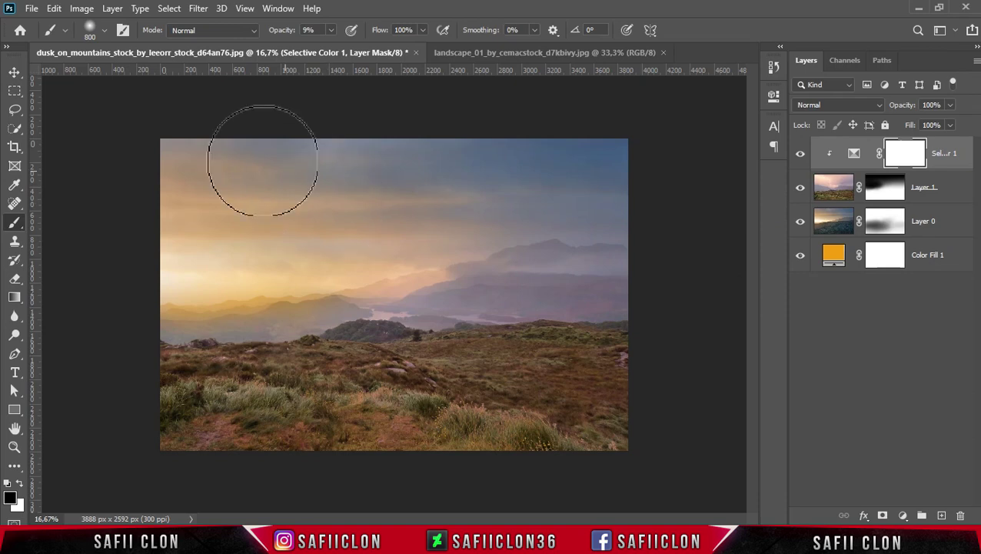
left_click(32, 8)
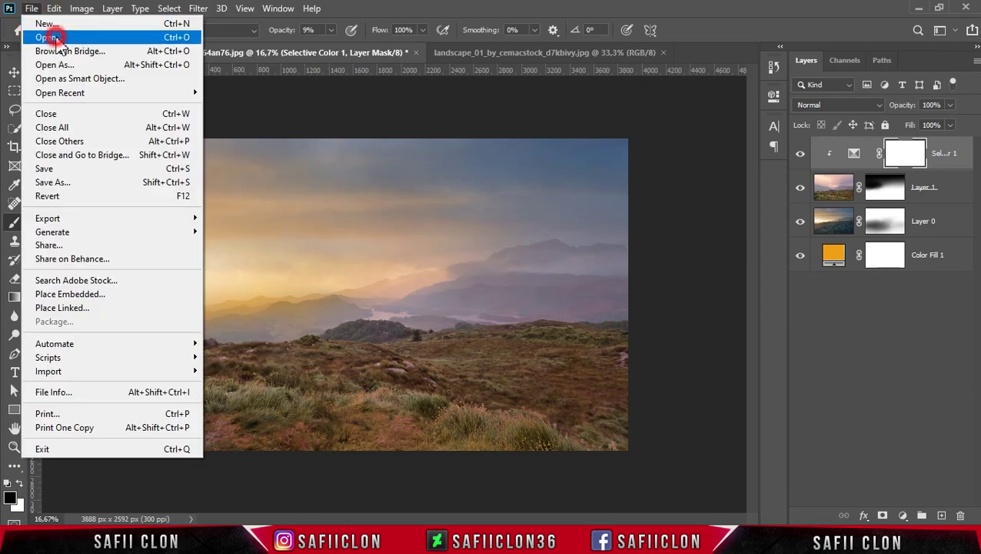
Step: Open eyrin_6_by_liam_stock_d38uuem.jpg, the photo of the woman in the black dress
left_click(54, 37)
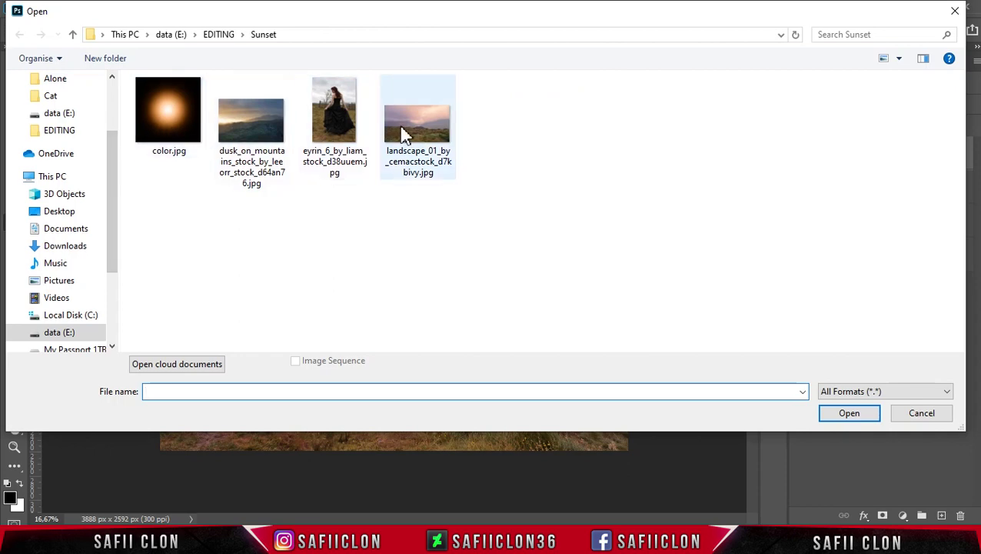
left_click(333, 127)
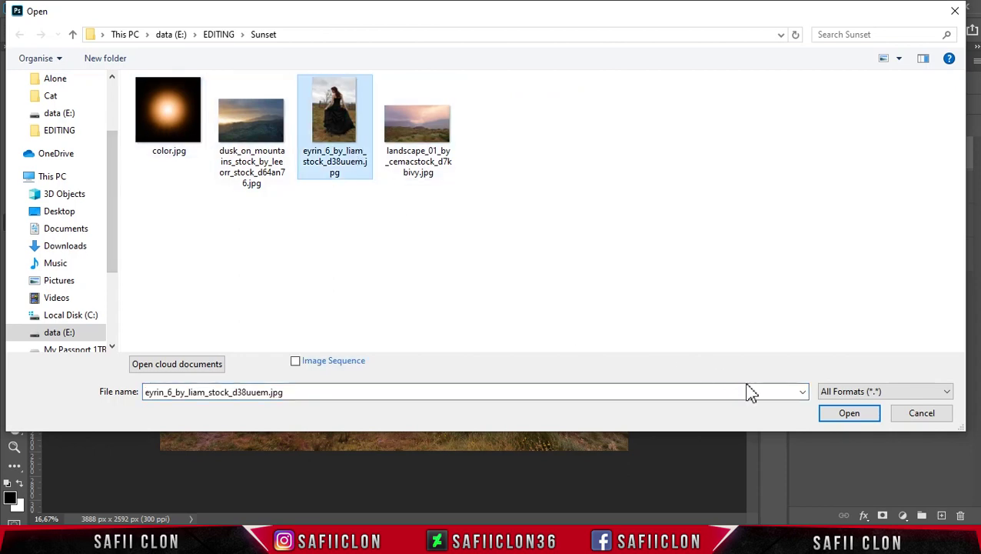
left_click(842, 415)
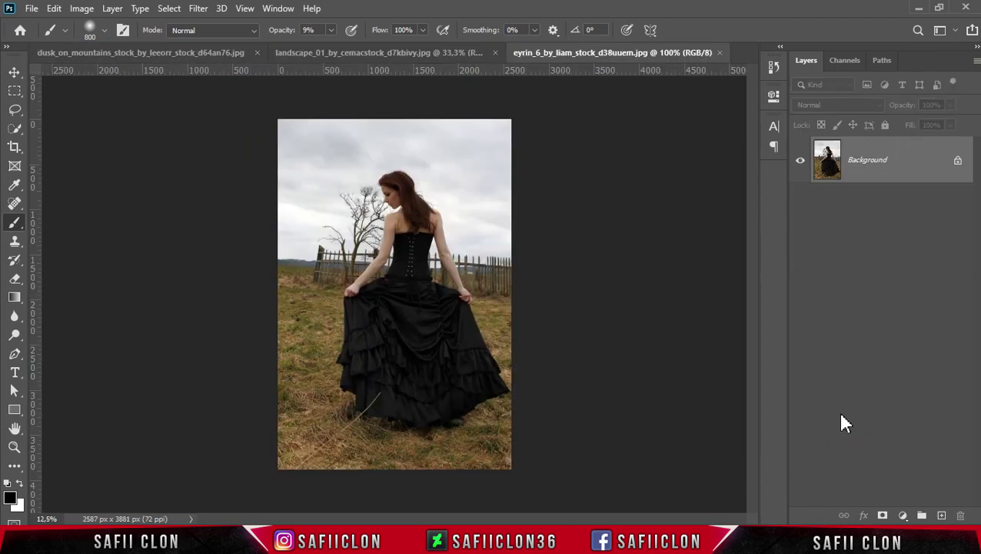
Step: Quick-select the woman from her dress up over her arm and hair
left_click(17, 132)
left_click(77, 143)
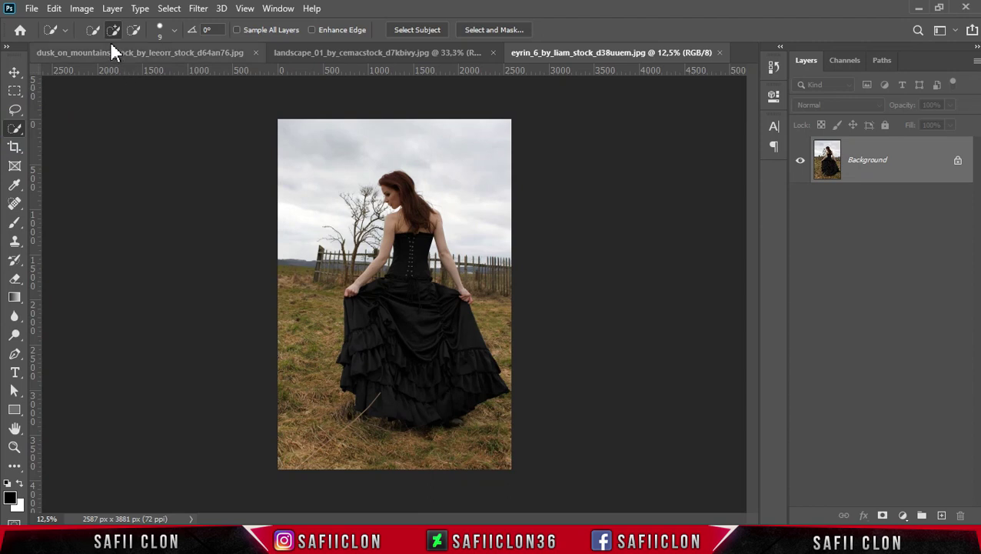
left_click(175, 29)
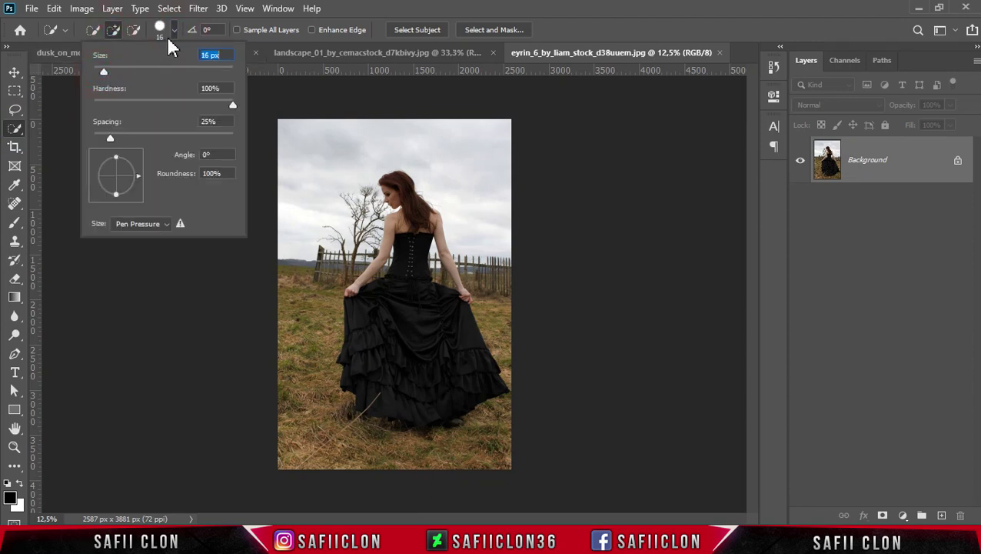
left_click(175, 29)
key("ctrl+plus")
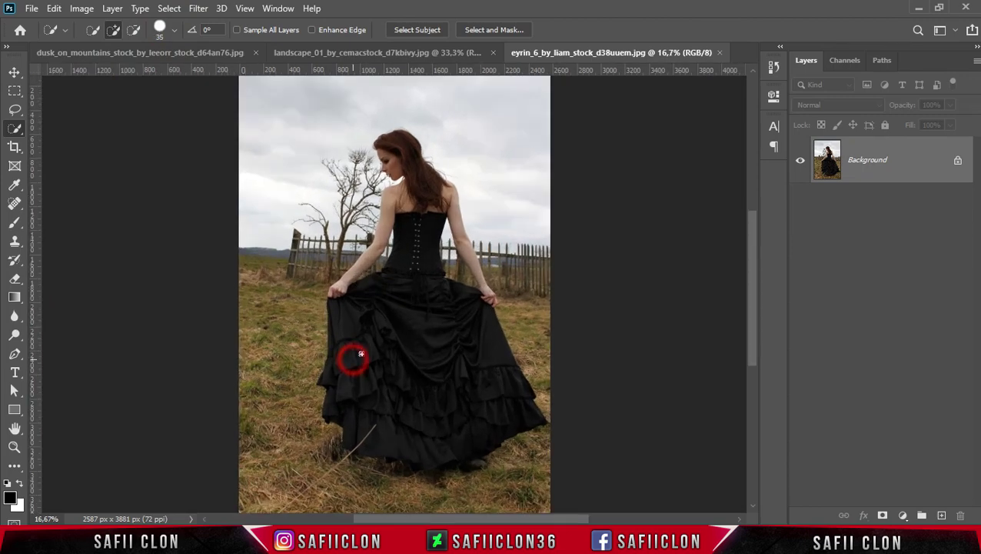
left_click_drag(509, 411, 461, 323)
key("ctrl+plus")
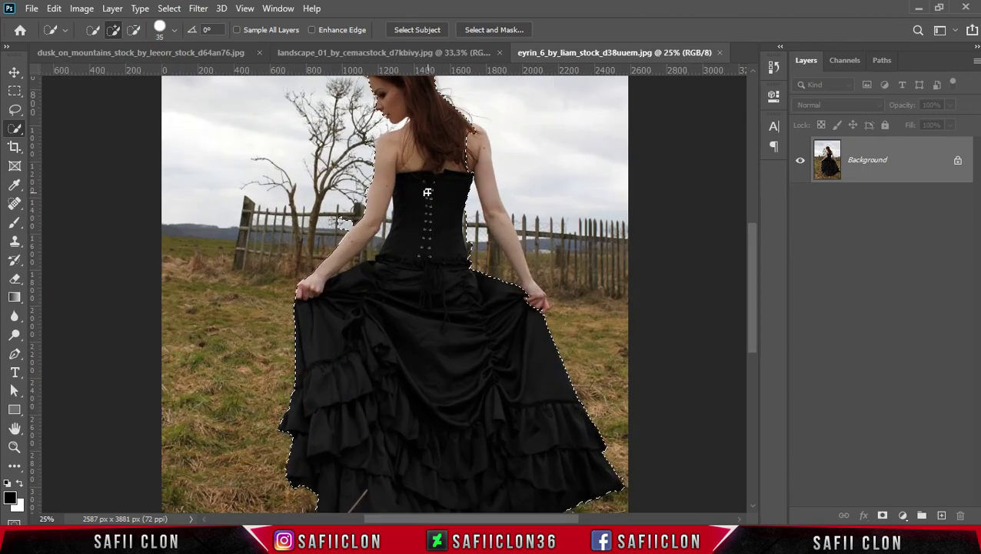
left_click_drag(538, 385, 406, 164)
scroll(456, 232, "down", 5)
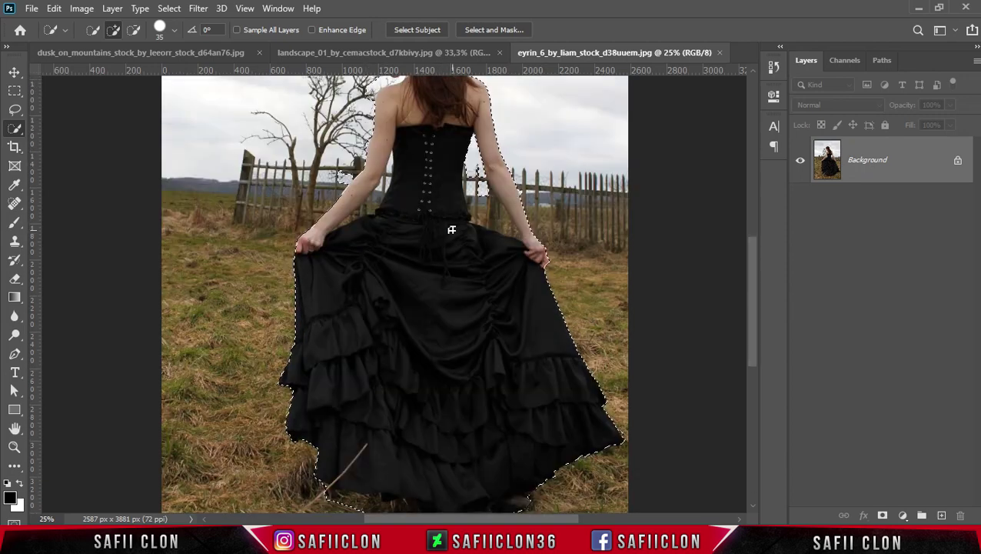
scroll(456, 232, "down", 1)
scroll(440, 228, "down", 1)
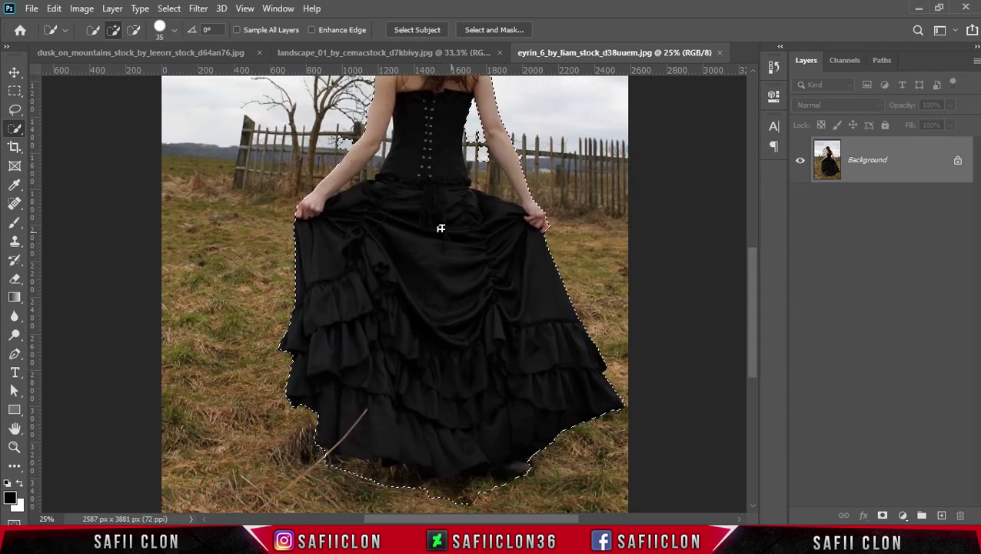
Step: Trim the grass below the hem and the arm-dress gap, and add the right forearm
left_click(132, 29)
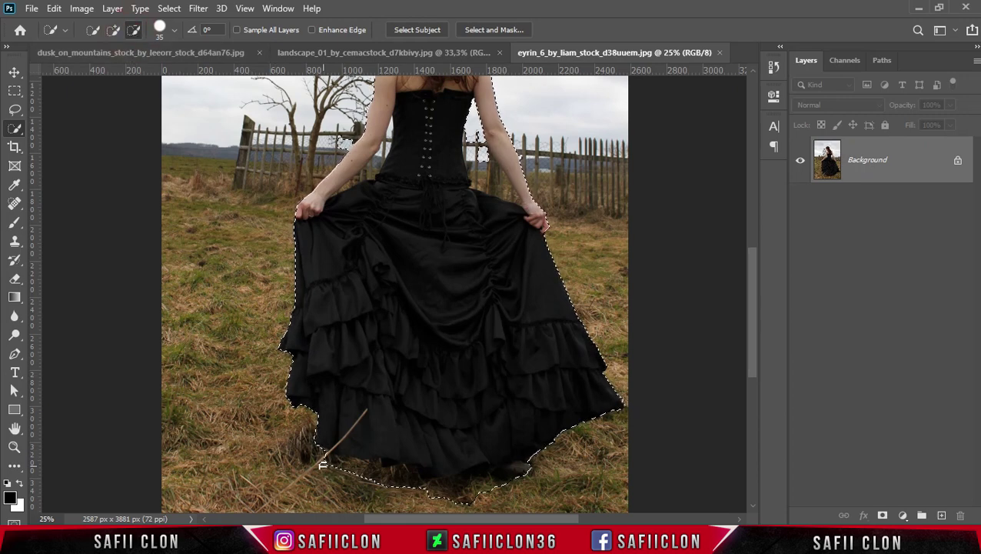
mouse_move(365, 474)
left_mouse_down()
mouse_move(528, 472)
mouse_move(338, 465)
left_mouse_up()
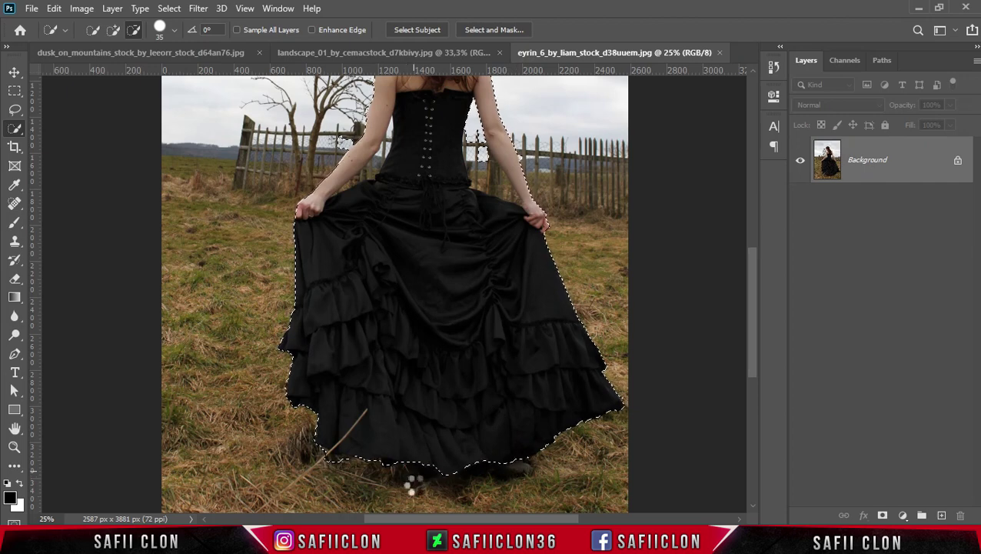
key("bracketleft")
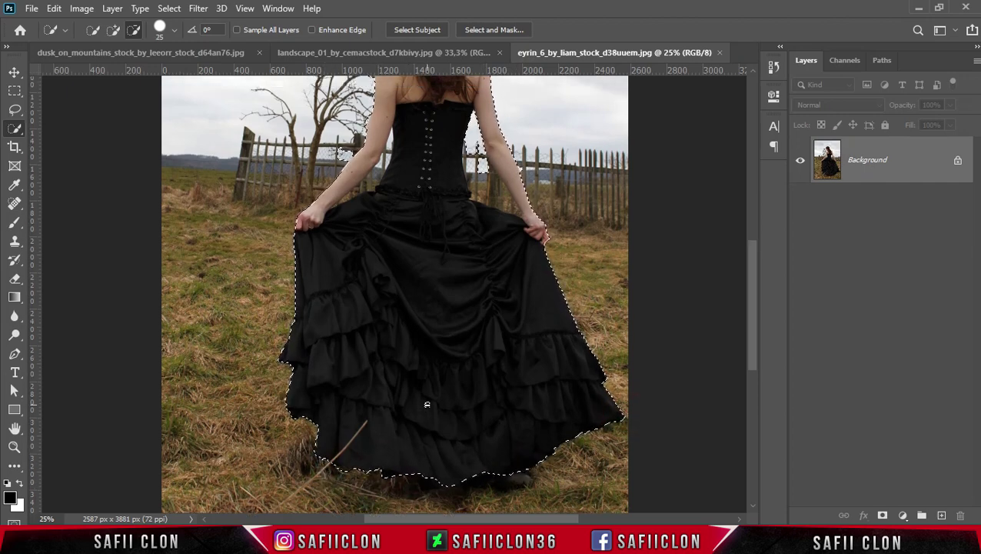
scroll(427, 405, "up", 5)
left_click_drag(496, 327, 504, 355)
key("ctrl+plus")
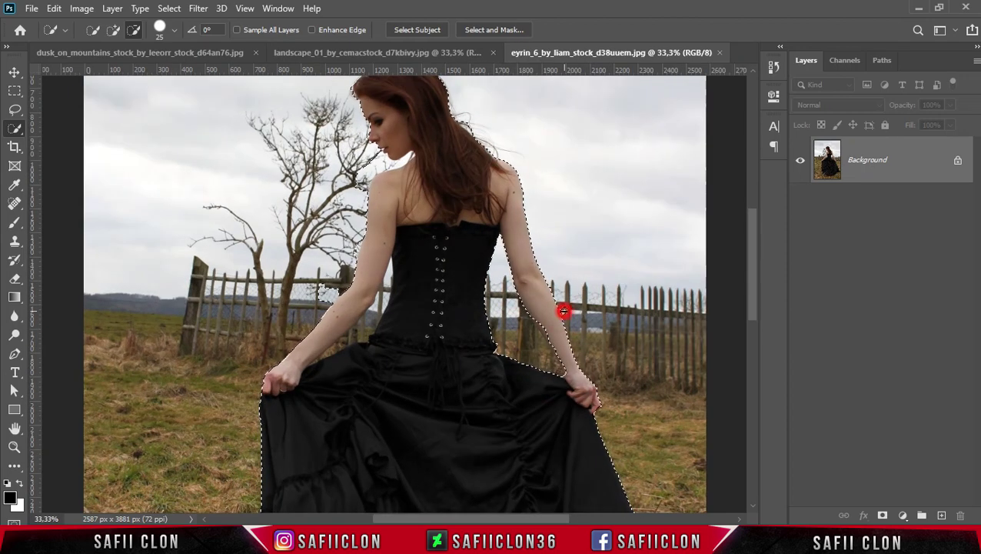
left_click_drag(576, 327, 573, 380)
left_click(361, 329)
Step: Remove the background beside the left arm and add the left arm, brush 15 then 25
key("bracketleft")
left_click_drag(367, 330, 388, 287)
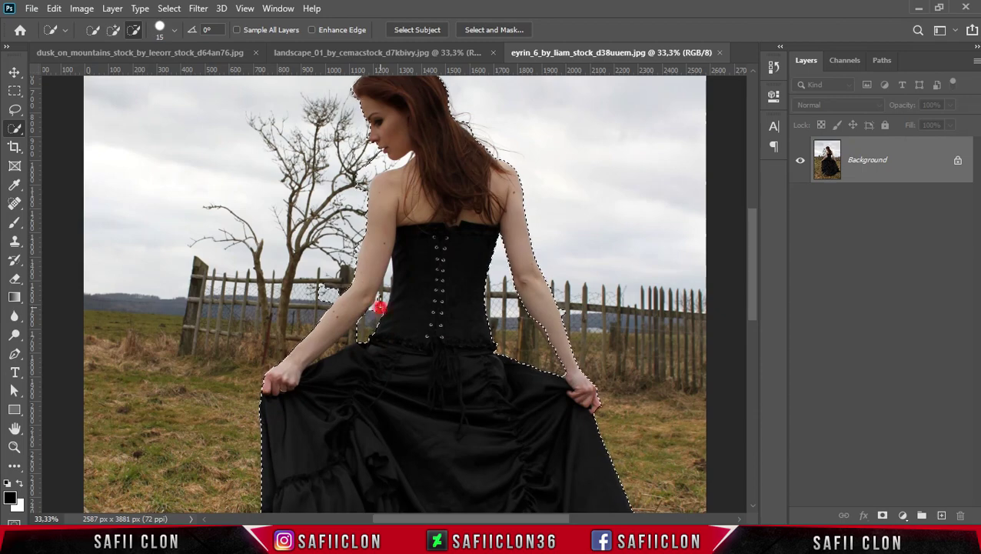
left_click(359, 332)
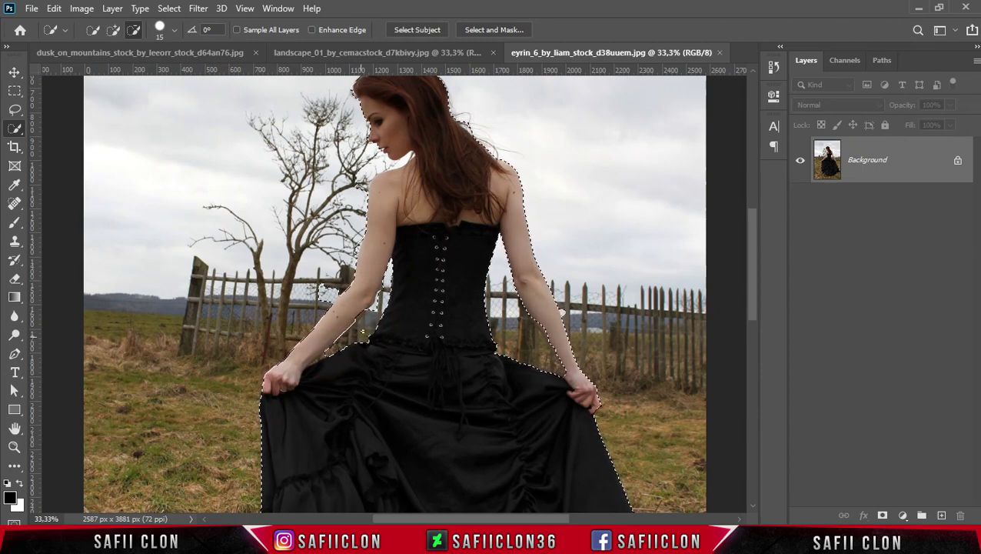
key("bracketright")
left_click_drag(362, 339, 355, 250)
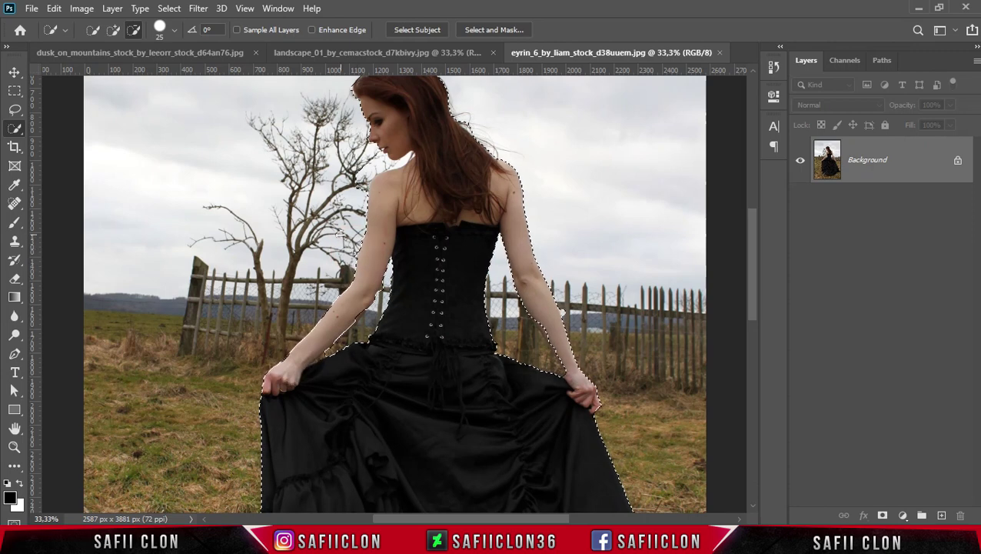
scroll(623, 277, "up", 1)
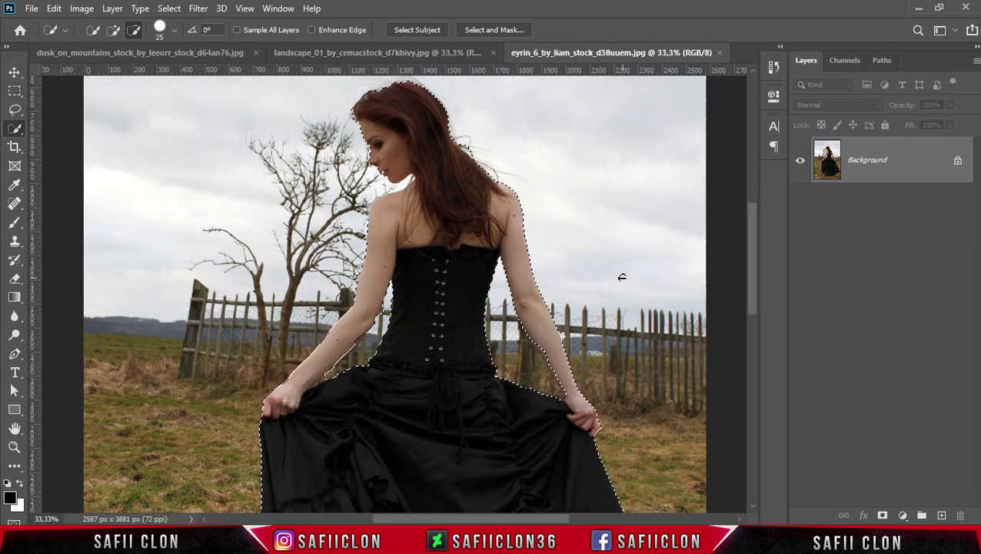
left_click(18, 119)
Step: With the Lasso in subtract mode, cut the sky out beside the neck and chin
left_click(67, 110)
left_click(126, 29)
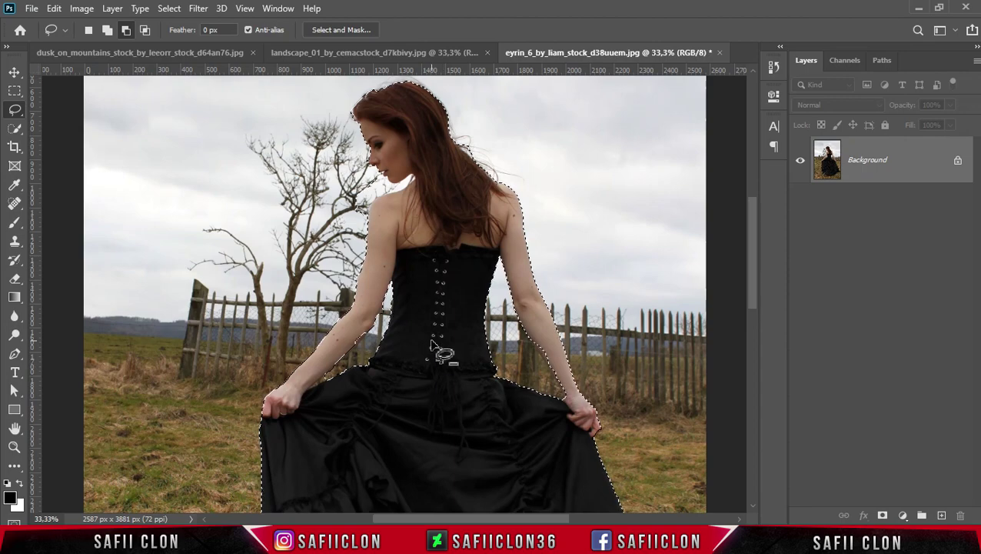
scroll(431, 347, "up", 1)
scroll(377, 255, "up", 1)
scroll(377, 255, "up", 1)
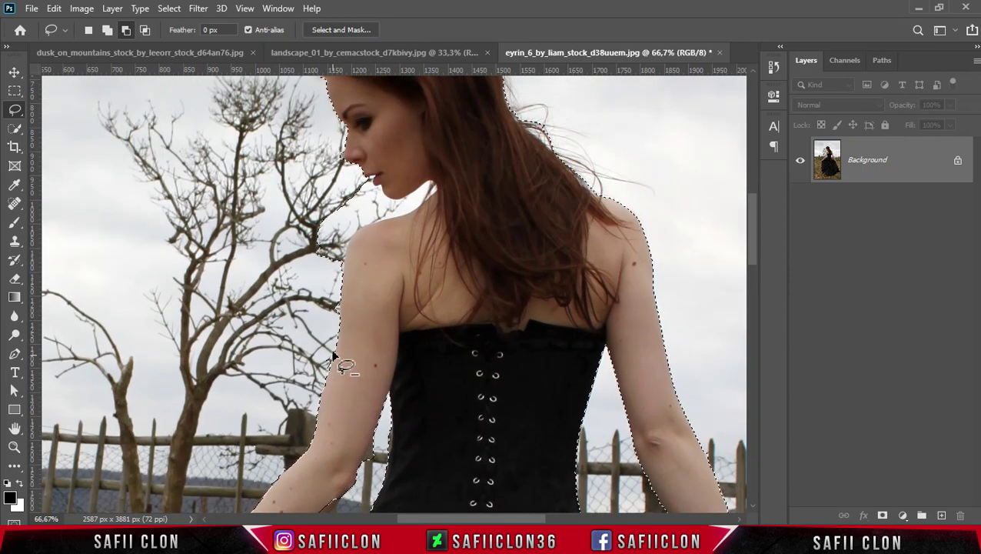
scroll(341, 336, "up", 1)
scroll(341, 339, "up", 2)
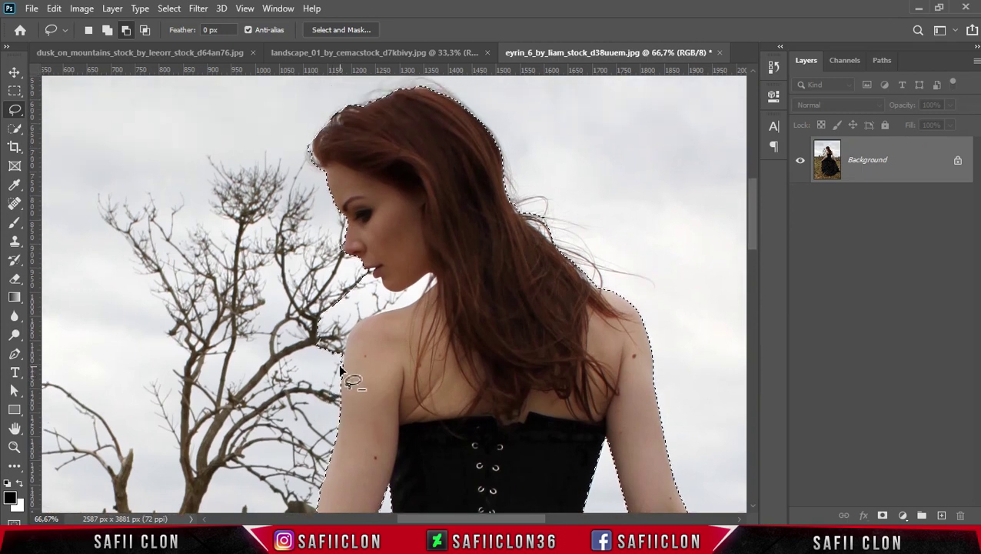
scroll(317, 390, "up", 2)
mouse_move(363, 332)
left_mouse_down()
mouse_move(358, 380)
mouse_move(433, 336)
left_mouse_up()
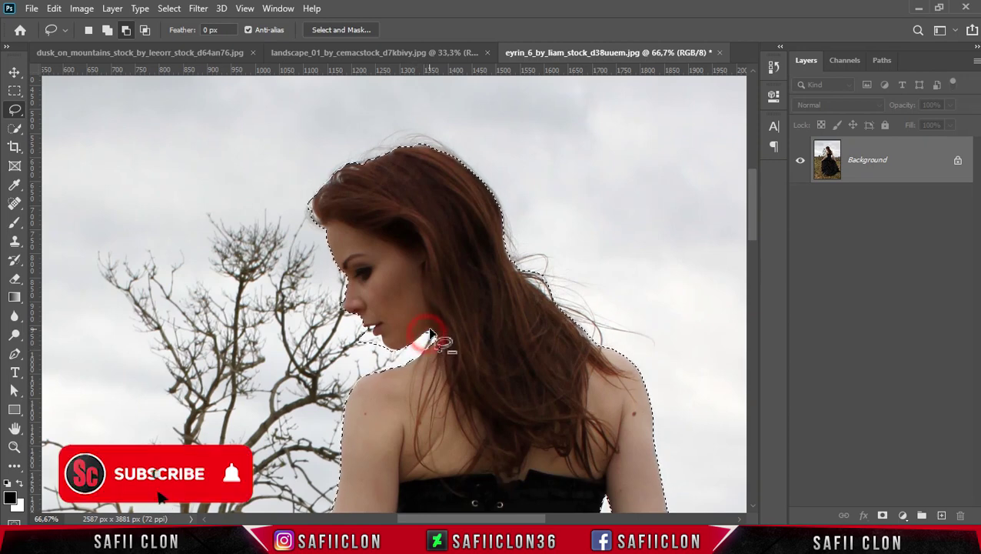
left_click_drag(432, 344, 393, 354)
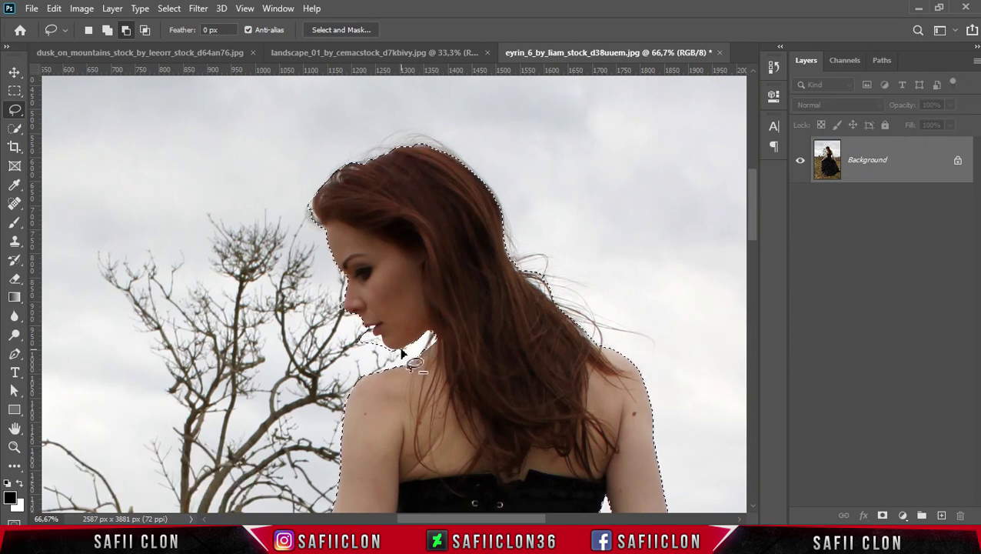
left_click_drag(394, 354, 374, 332)
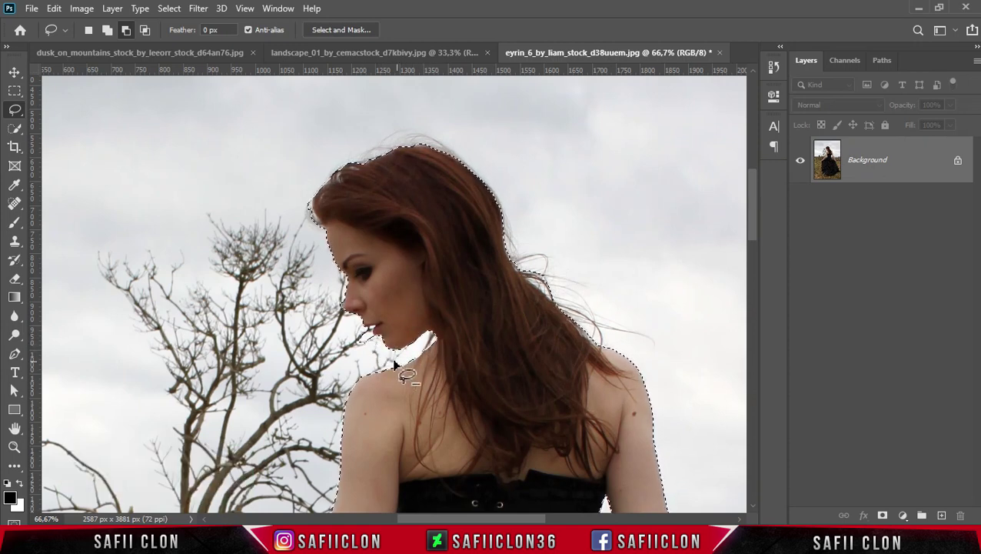
Step: Lasso away the background to smooth the selection edge along the lower arm
scroll(379, 360, "up", 2)
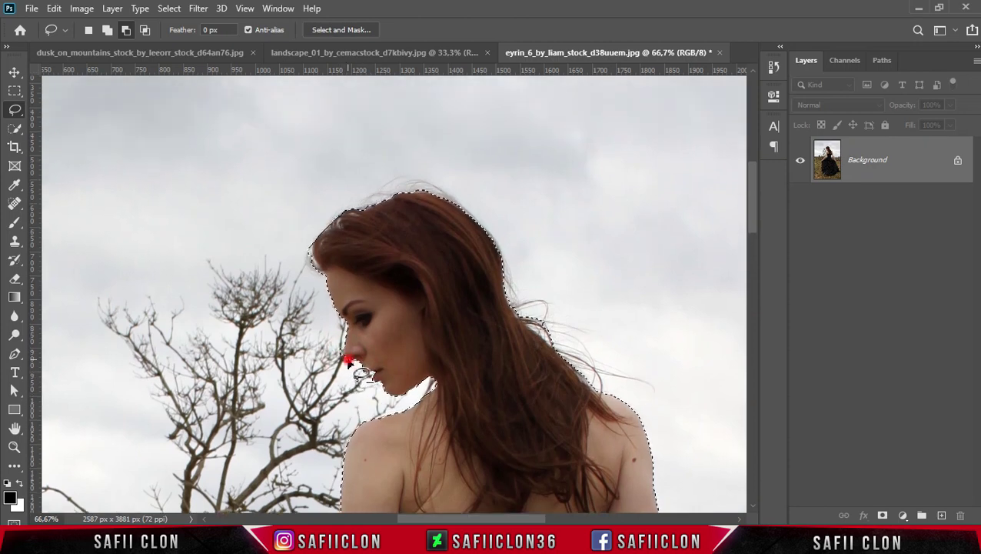
scroll(343, 372, "up", 3)
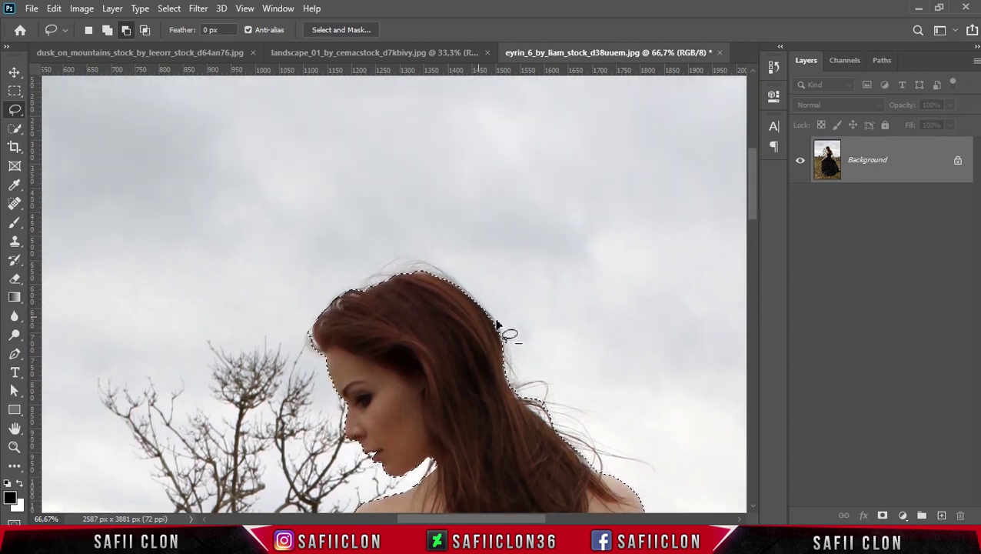
scroll(608, 373, "down", 7)
left_click_drag(749, 222, 749, 268)
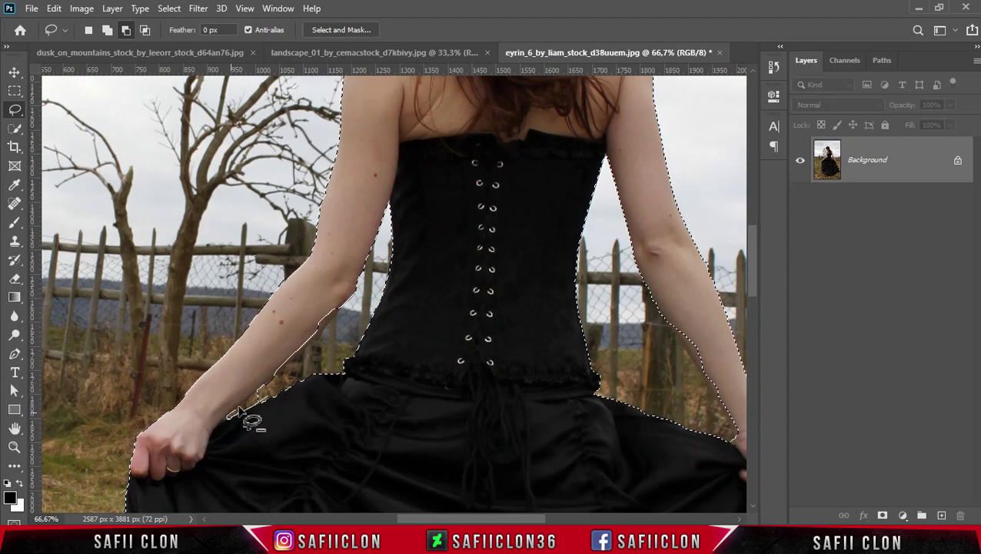
left_click_drag(230, 412, 263, 396)
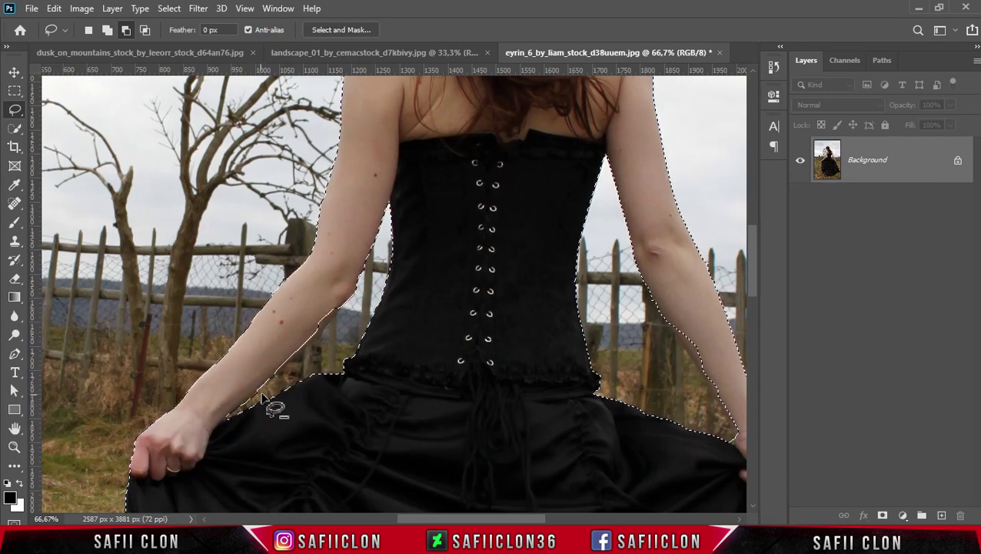
scroll(428, 350, "down", 3)
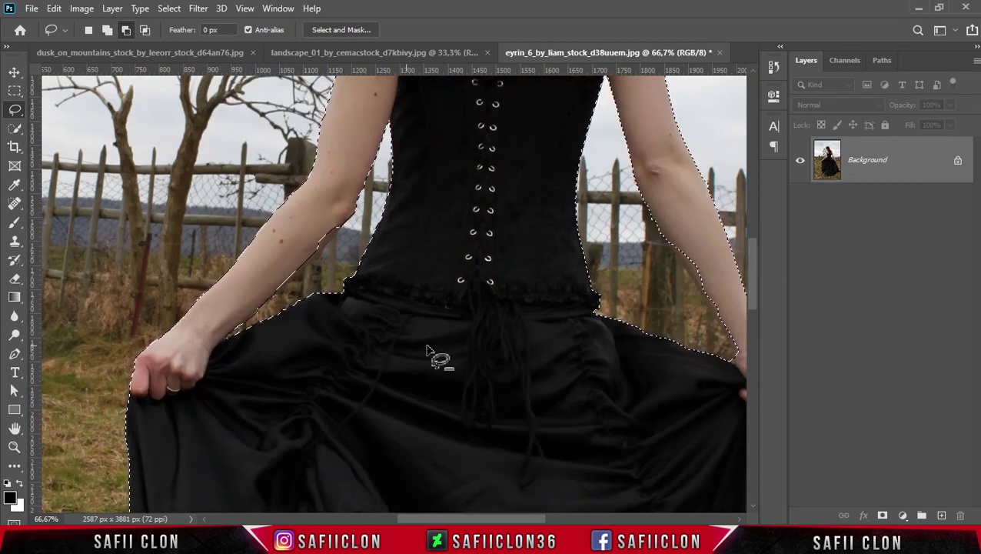
scroll(493, 507, "right", 5)
scroll(508, 442, "up", 2)
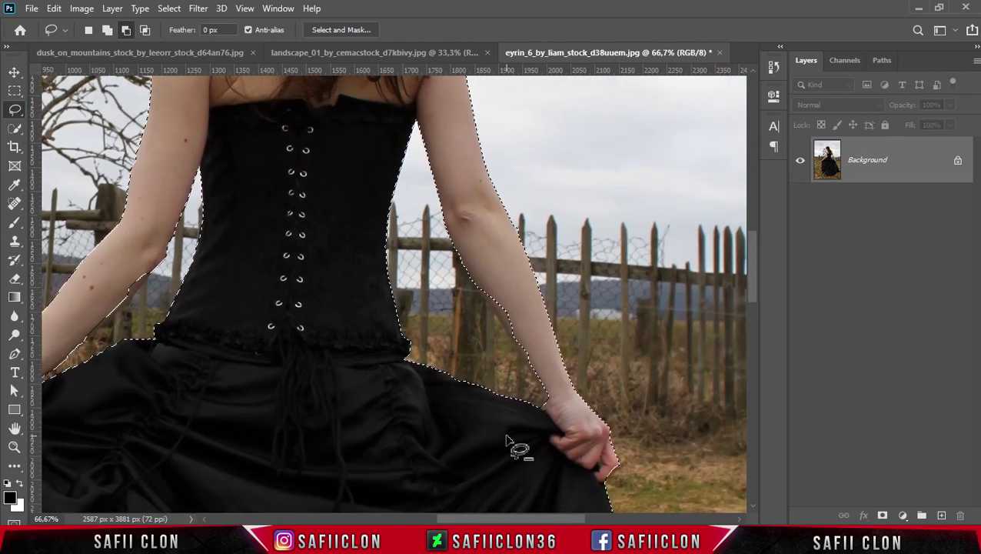
scroll(507, 442, "up", 1)
scroll(365, 262, "up", 2)
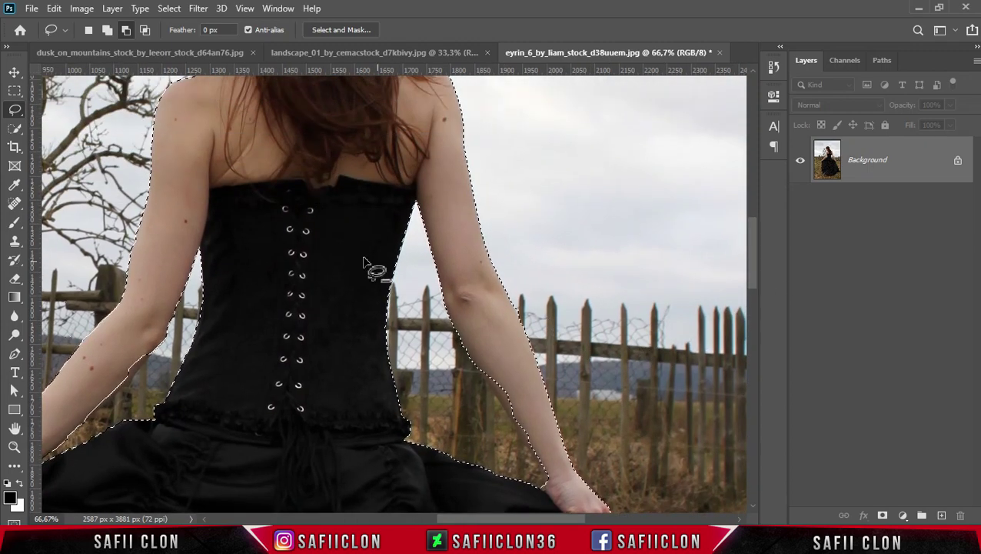
left_click(107, 33)
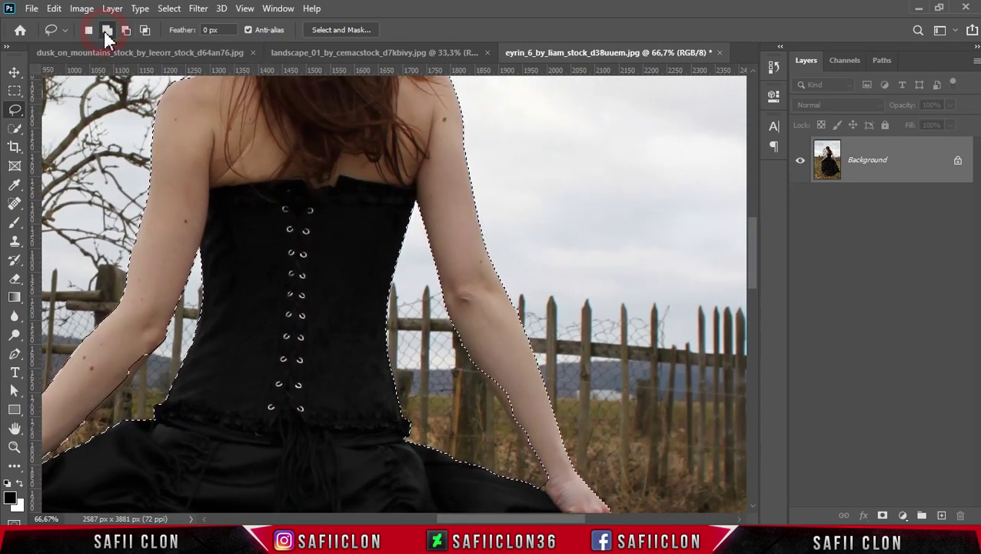
Step: Add the left arm and right forearm edges to the selection with the Lasso
mouse_move(153, 348)
left_mouse_down()
mouse_move(135, 377)
mouse_move(147, 359)
left_mouse_up()
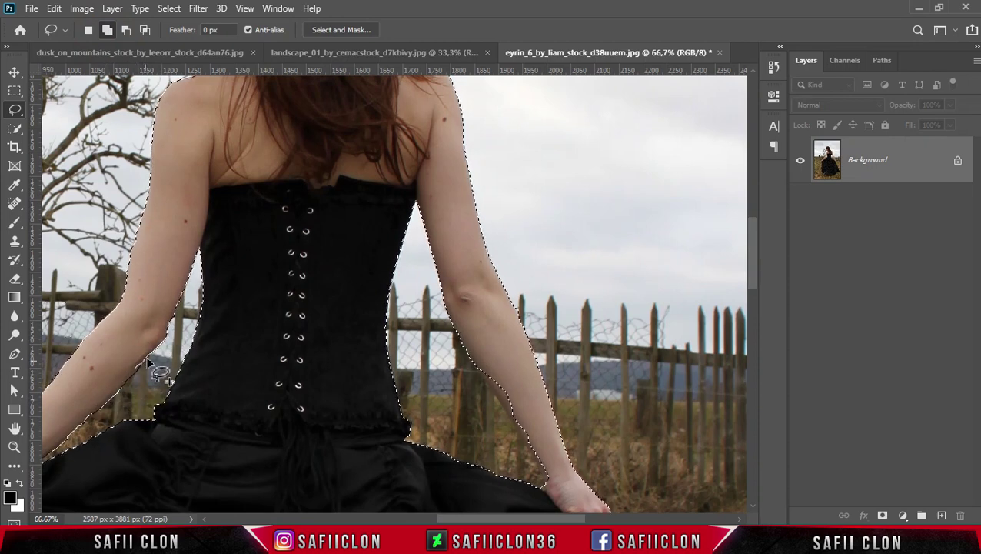
scroll(500, 385, "down", 3)
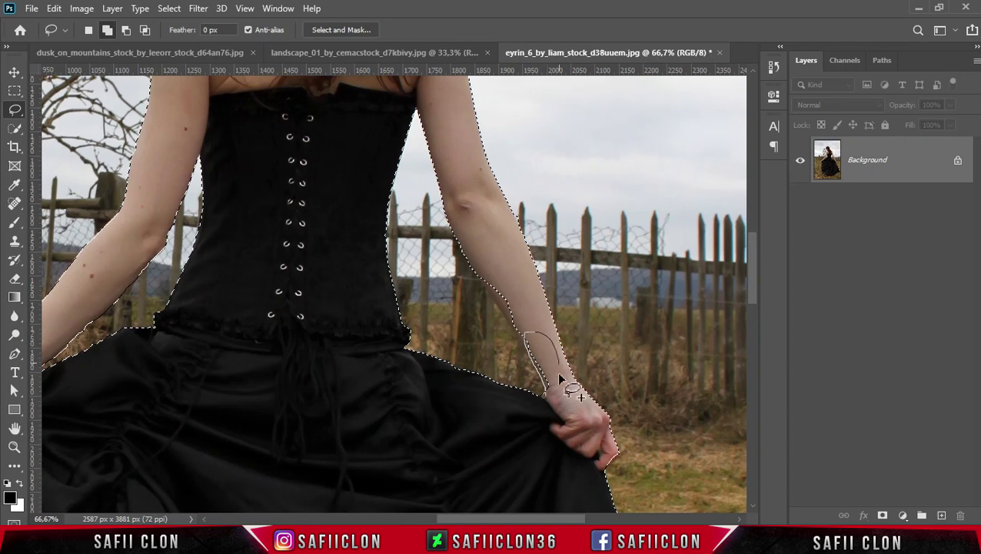
left_click_drag(559, 360, 510, 327)
left_click_drag(543, 372, 489, 296)
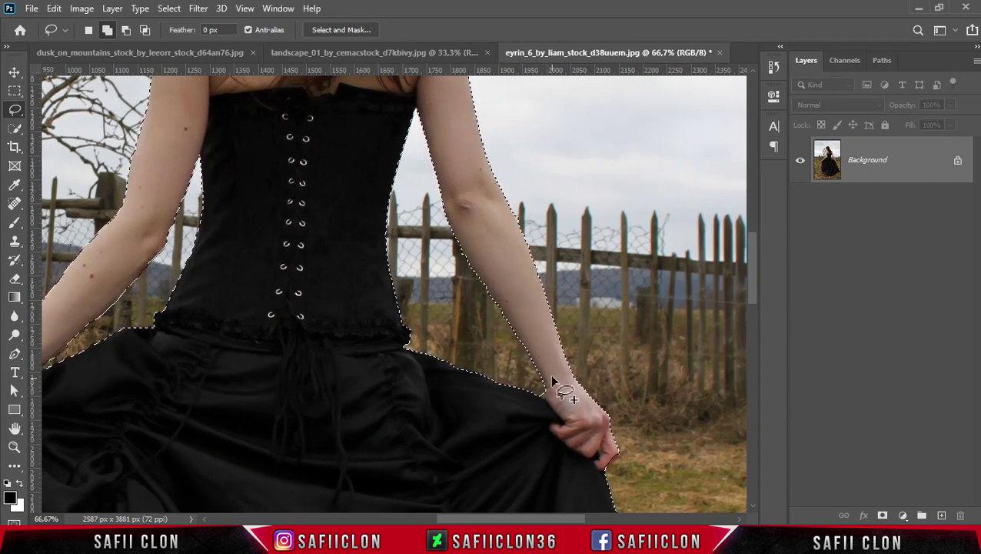
Step: Add a layer mask so the woman stands alone on transparency
scroll(539, 361, "down", 3)
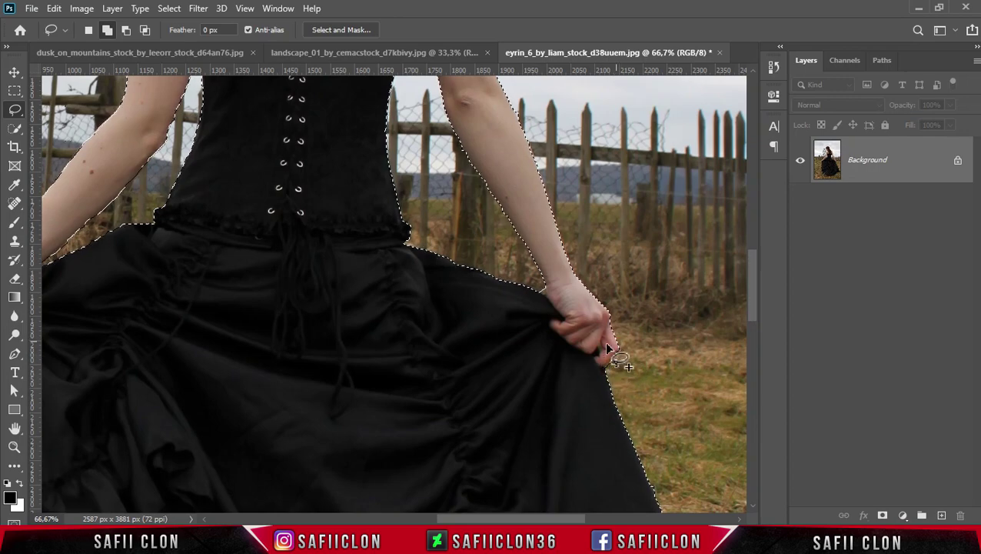
scroll(615, 354, "down", 1, "alt")
scroll(608, 350, "down", 2, "alt")
scroll(602, 348, "down", 1, "alt")
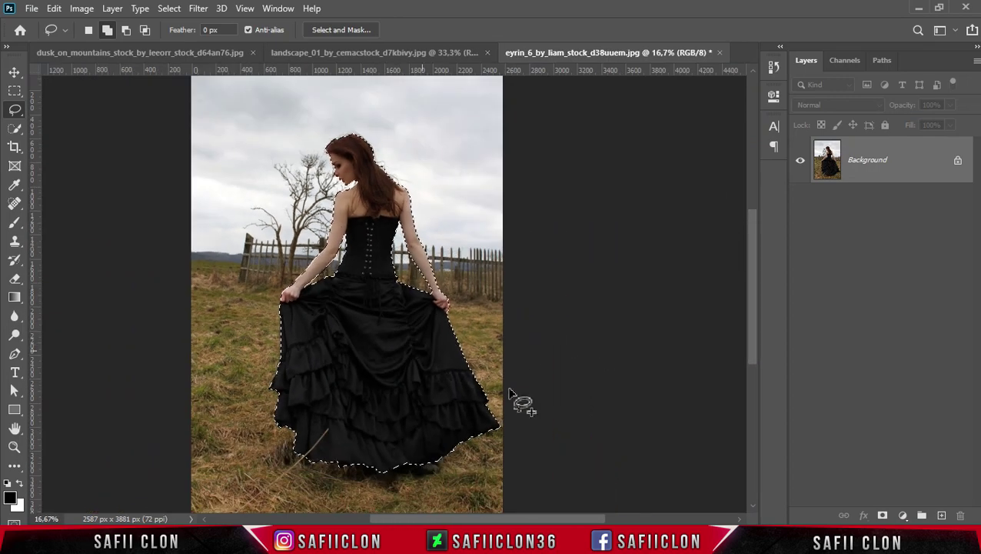
left_click(882, 515)
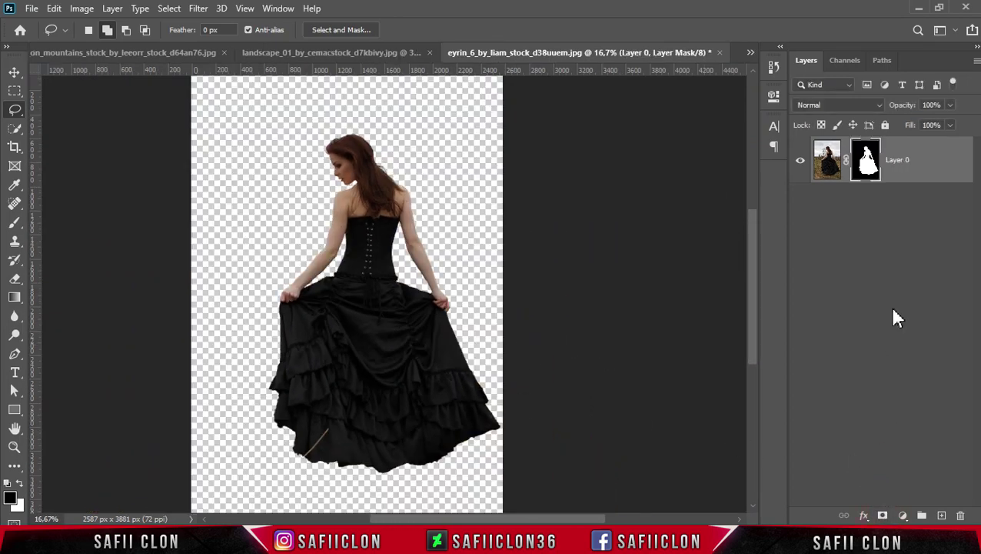
Step: Drag the masked woman layer into the dusk mountains document as Layer 2
left_click_drag(937, 161, 176, 54)
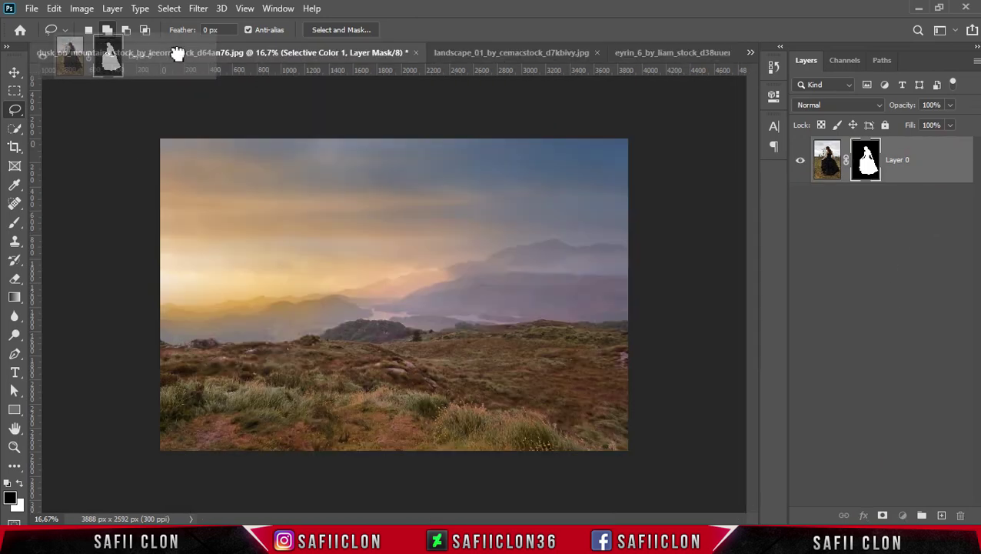
left_click_drag(177, 54, 460, 275)
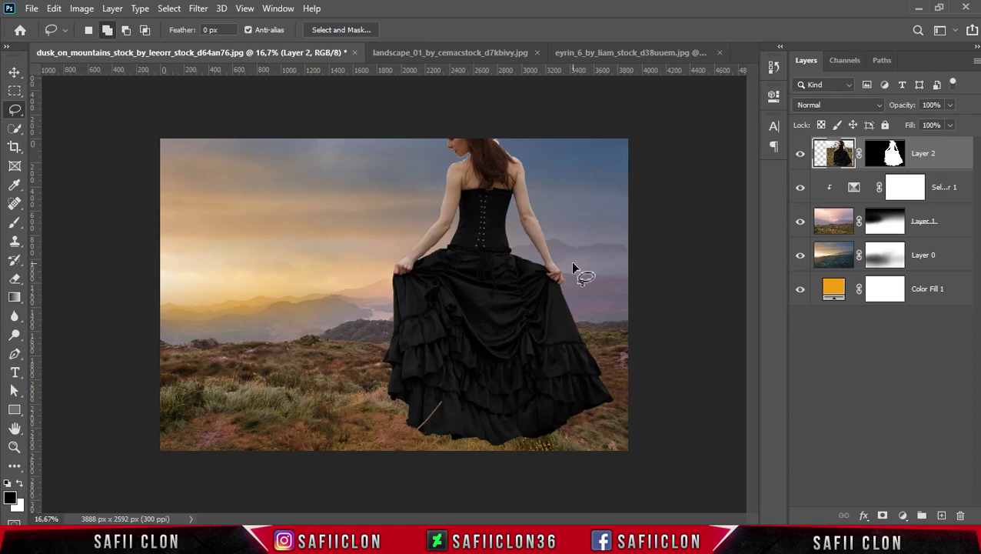
key("ctrl+t")
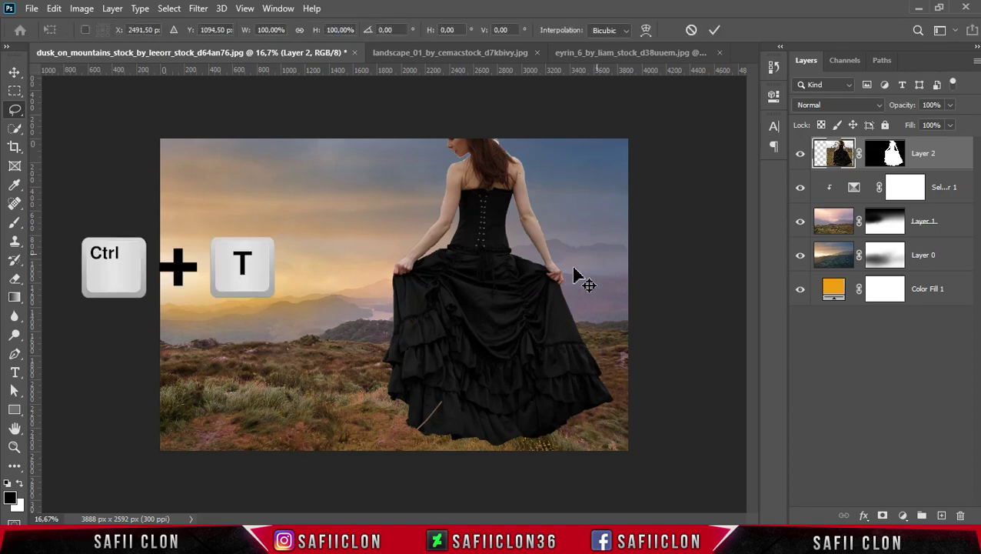
Step: Scale the woman to 58.83% and set her mid-frame on the grassy slope
left_click_drag(304, 505, 381, 389)
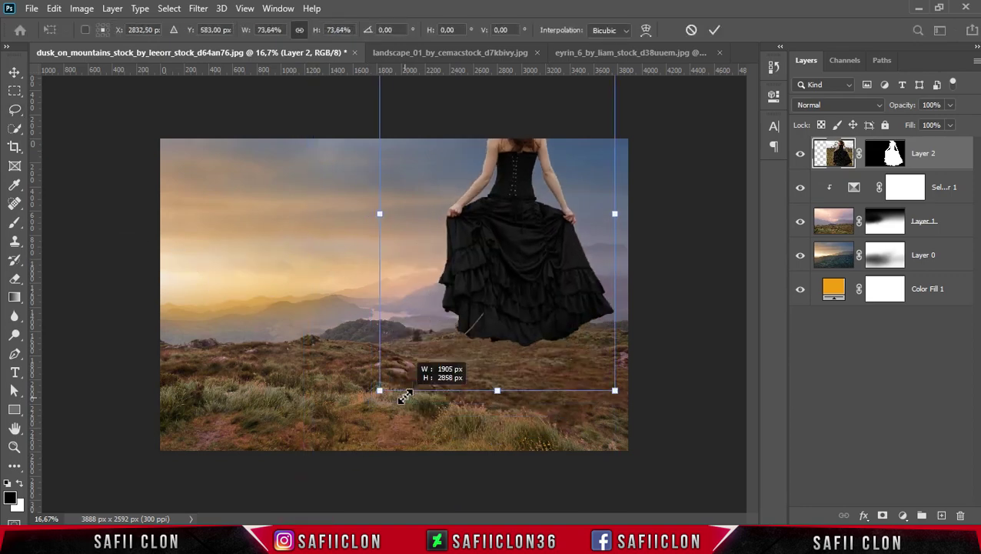
left_click_drag(491, 217, 361, 306)
left_click_drag(252, 138, 311, 218)
left_click_drag(437, 394, 410, 385)
left_click_drag(455, 212, 462, 197)
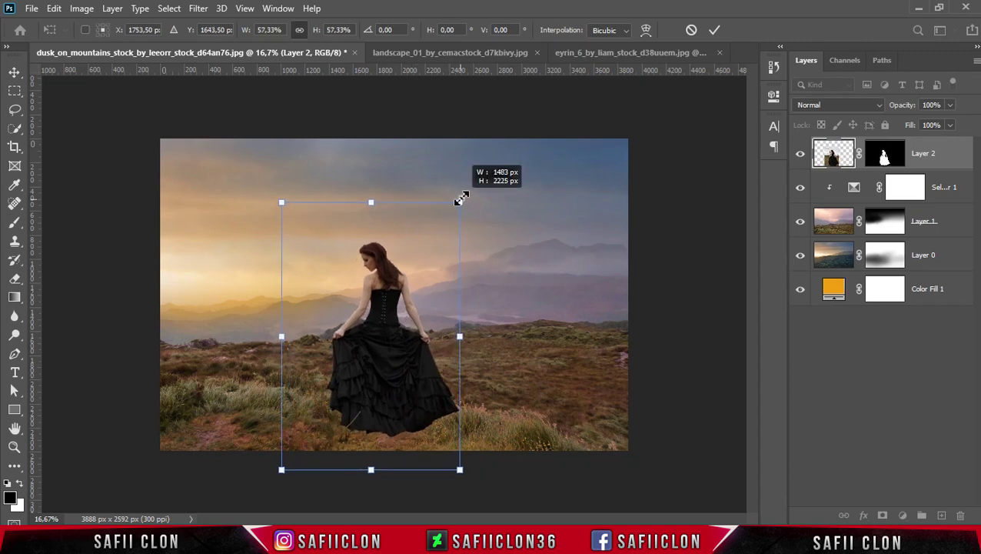
left_click_drag(405, 350, 394, 339)
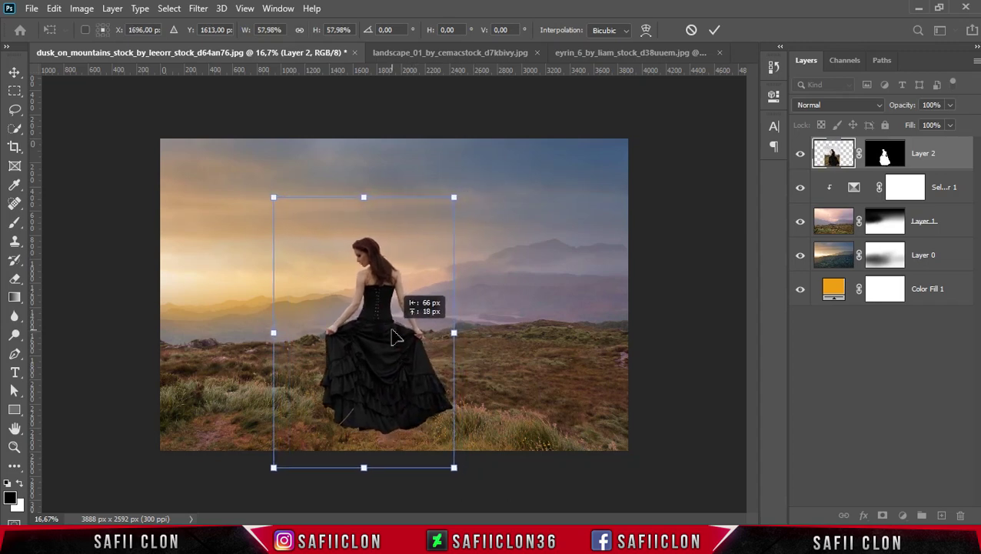
left_click_drag(455, 201, 458, 197)
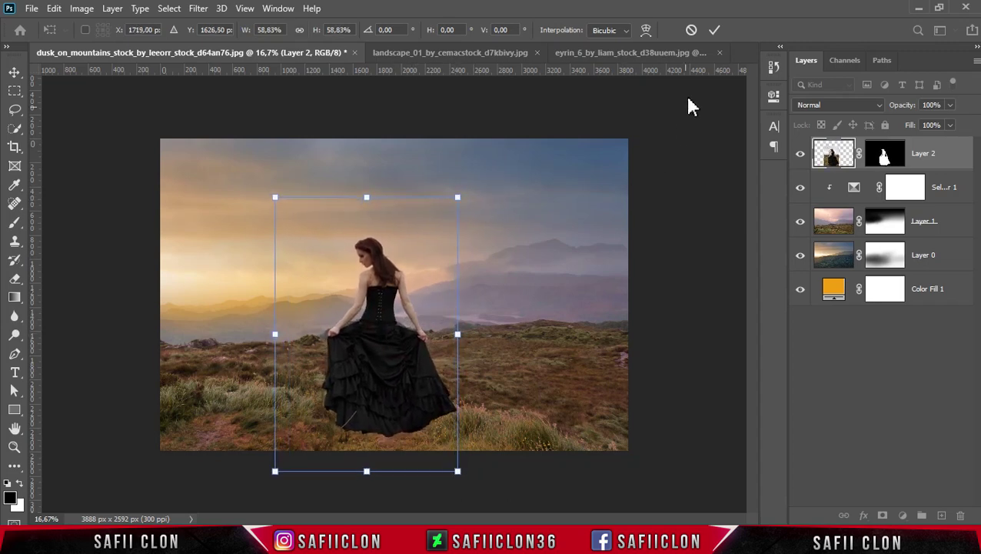
left_click(716, 30)
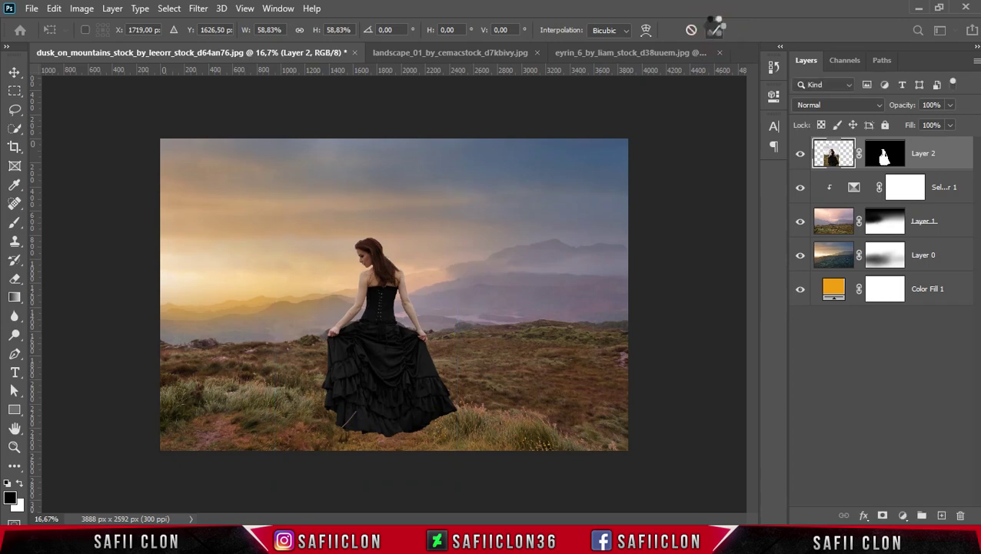
key("l")
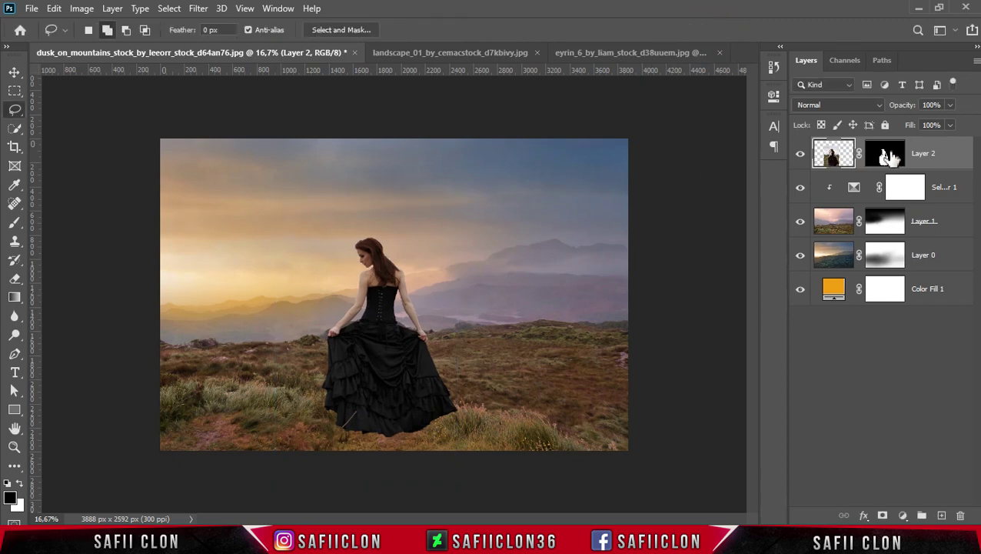
left_click(886, 154)
Step: Open Select and Mask on the woman's mask with a 13 px add-detail refine brush
right_click(886, 156)
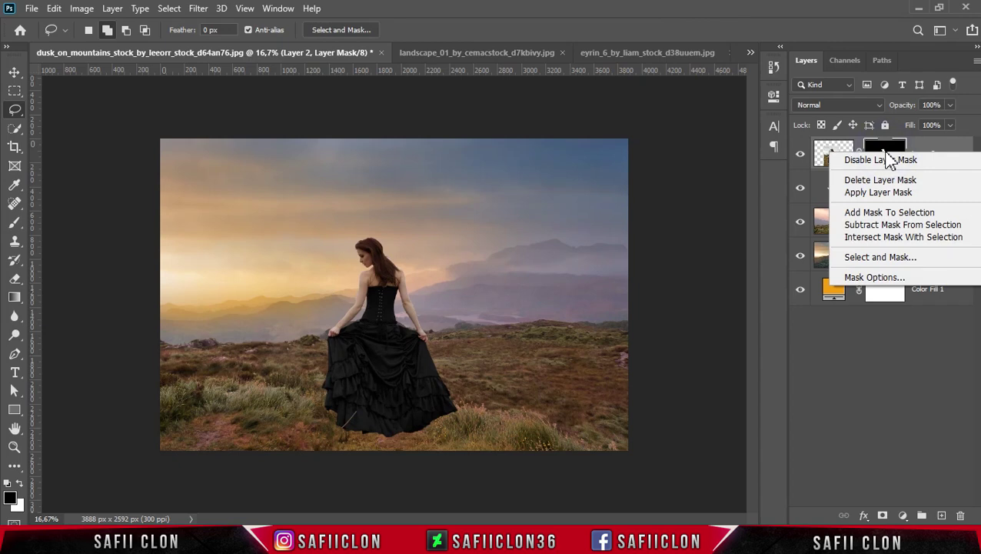
left_click(884, 258)
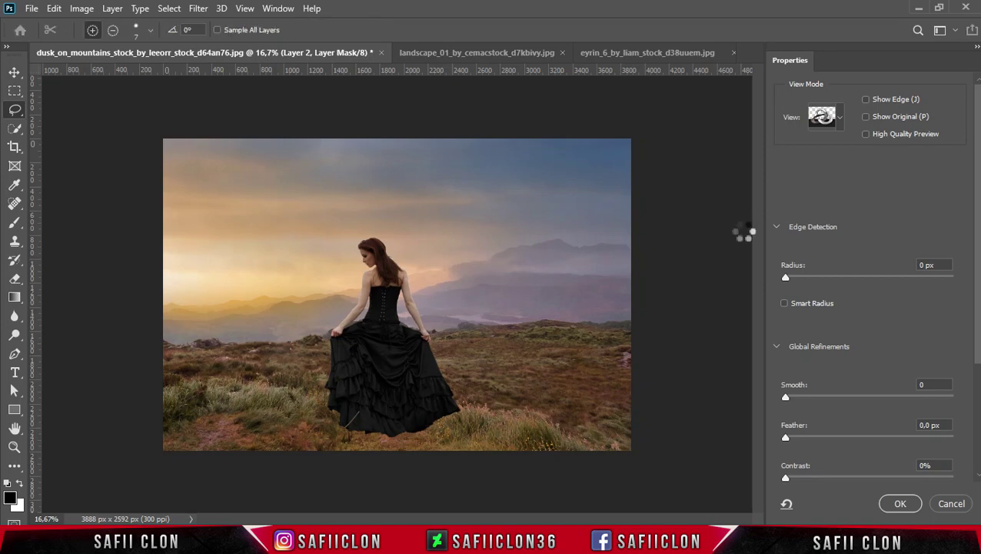
key("ctrl+plus")
key("ctrl+plus")
key("ctrl+plus")
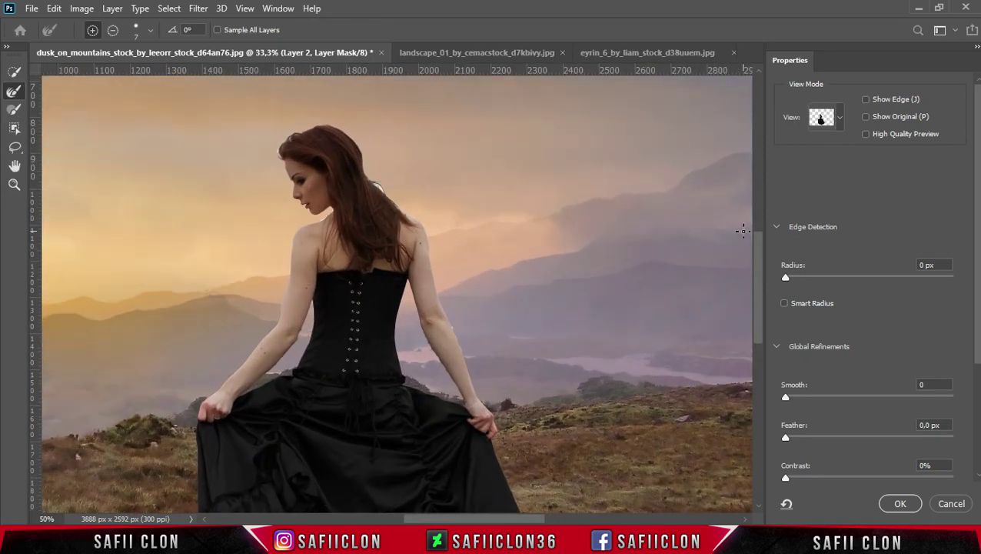
key("ctrl+plus")
scroll(758, 323, "up", 3)
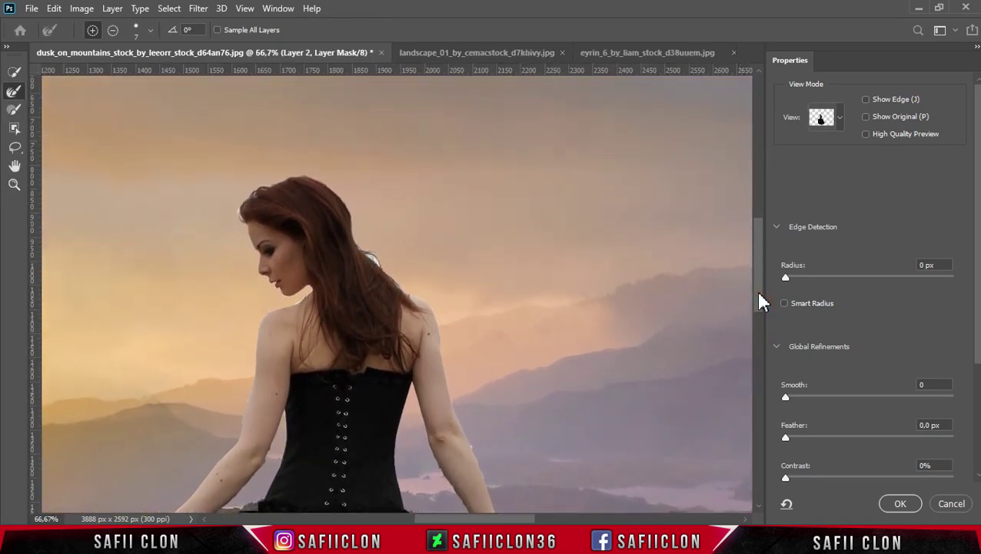
left_click(832, 118)
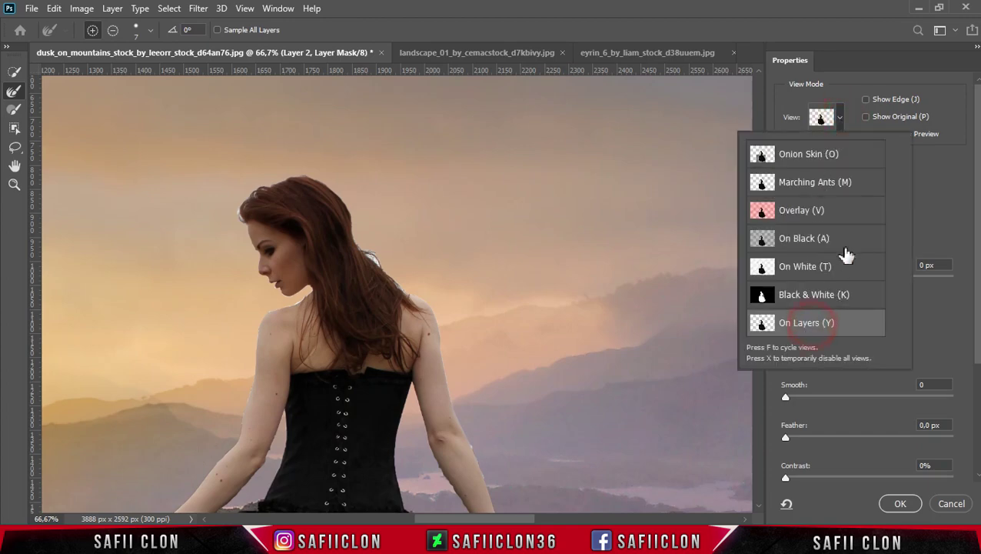
left_click(840, 120)
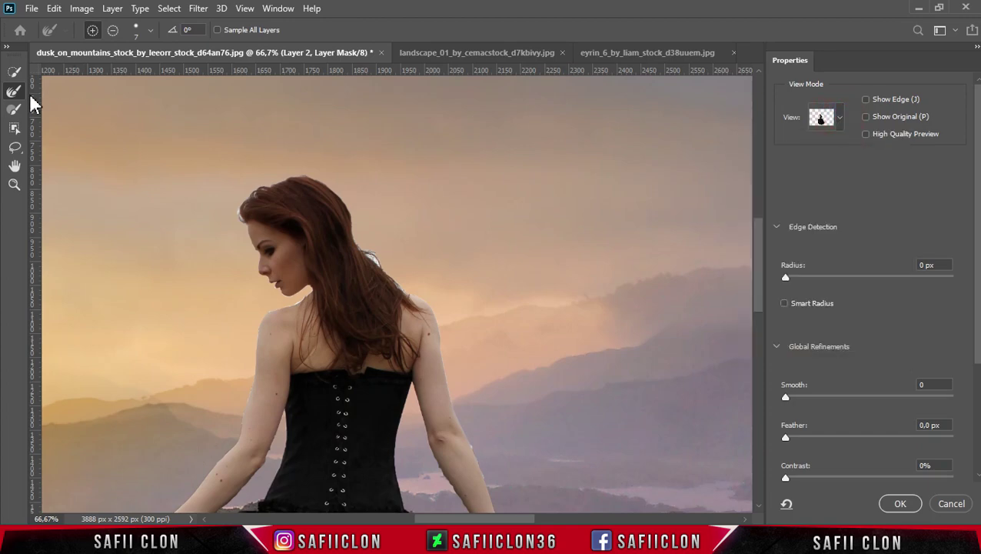
left_click(92, 30)
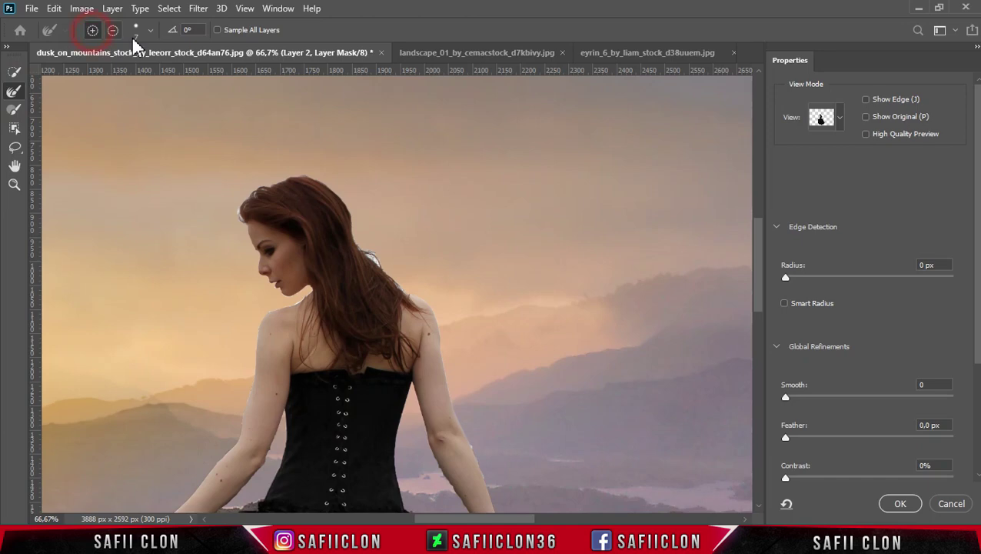
left_click(150, 30)
left_click_drag(76, 73, 79, 74)
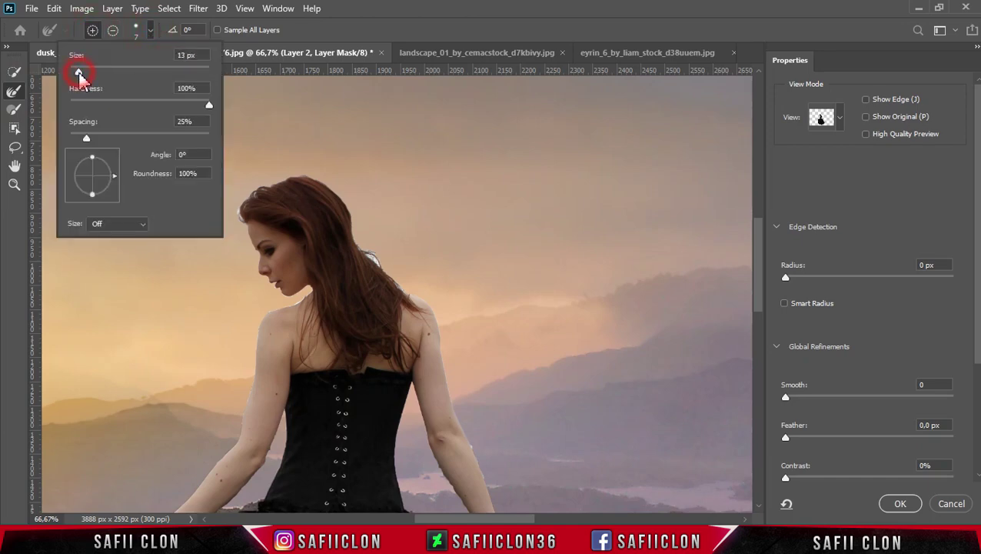
left_click(150, 30)
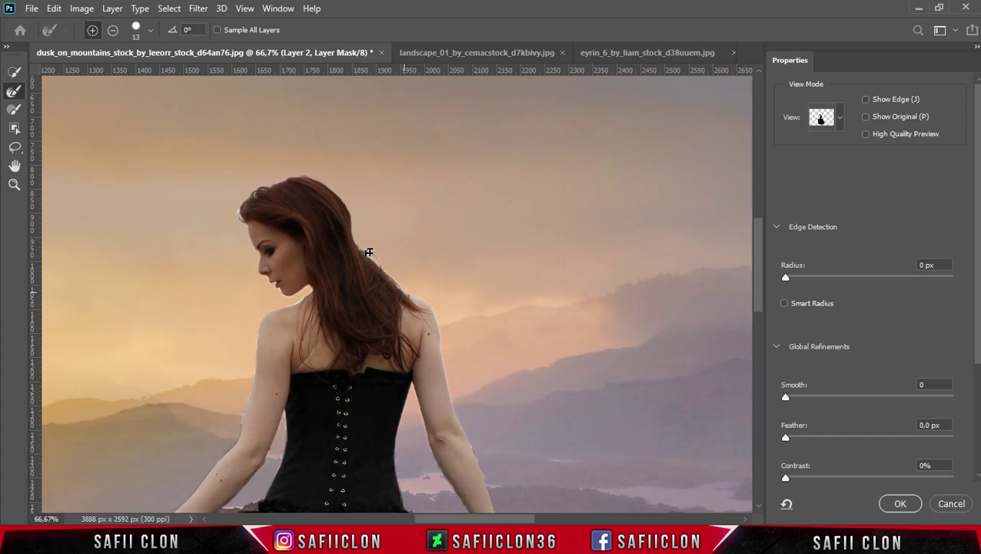
Step: Refine the hair edge against the sky, shrinking the brush to 9 px
left_click_drag(242, 228, 264, 187)
scroll(461, 271, "down", 1)
key("bracketleft")
key("bracketleft")
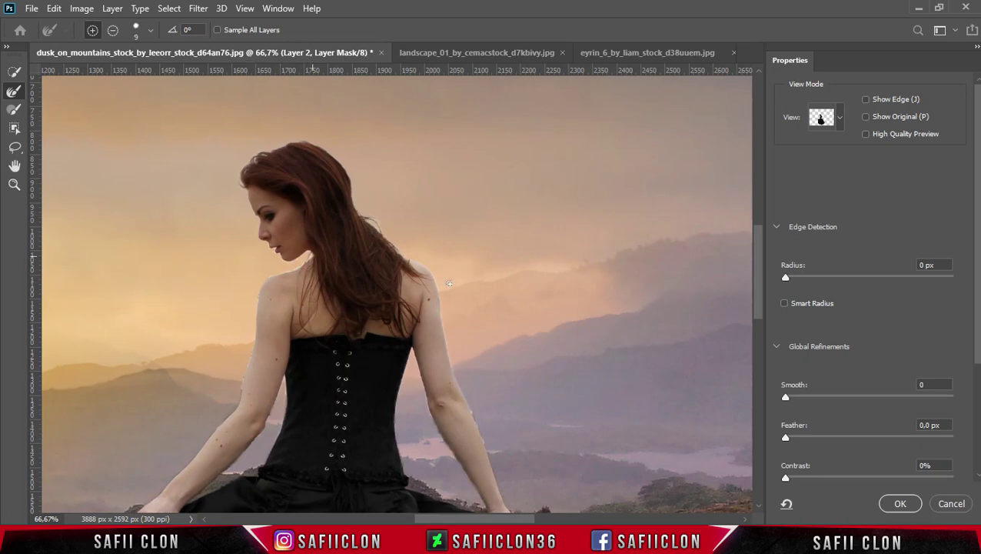
mouse_move(758, 269)
left_mouse_down()
mouse_move(762, 327)
mouse_move(759, 286)
left_mouse_up()
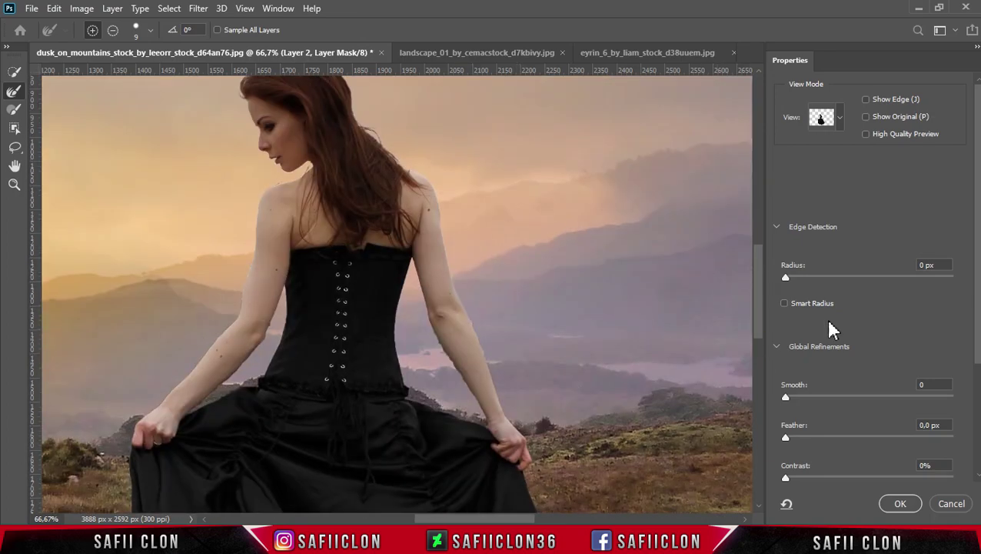
scroll(871, 370, "down", 1)
scroll(872, 370, "down", 4)
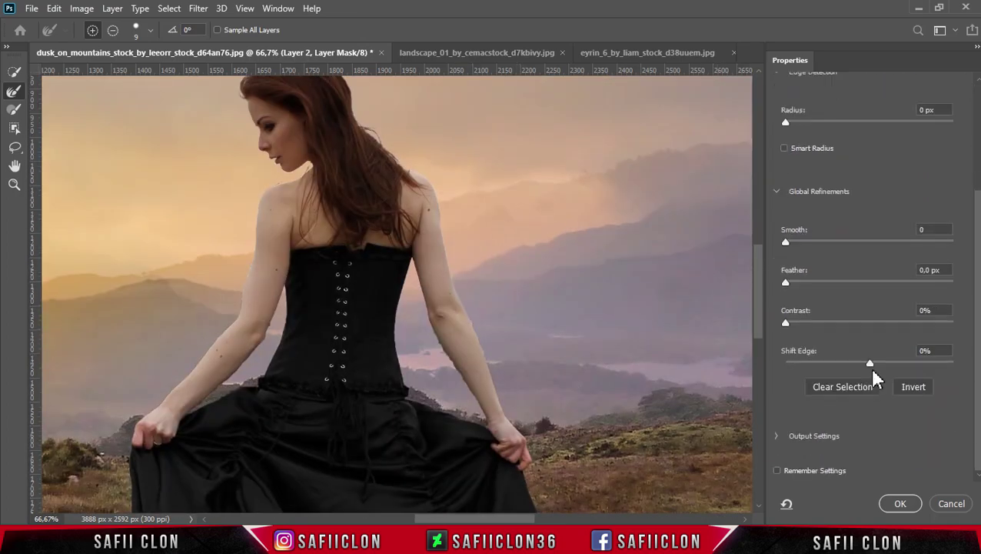
Step: Apply Shift Edge -9%, Contrast 5%, Feather 0.6 px and Smooth 3 to the mask
left_click_drag(870, 365, 862, 366)
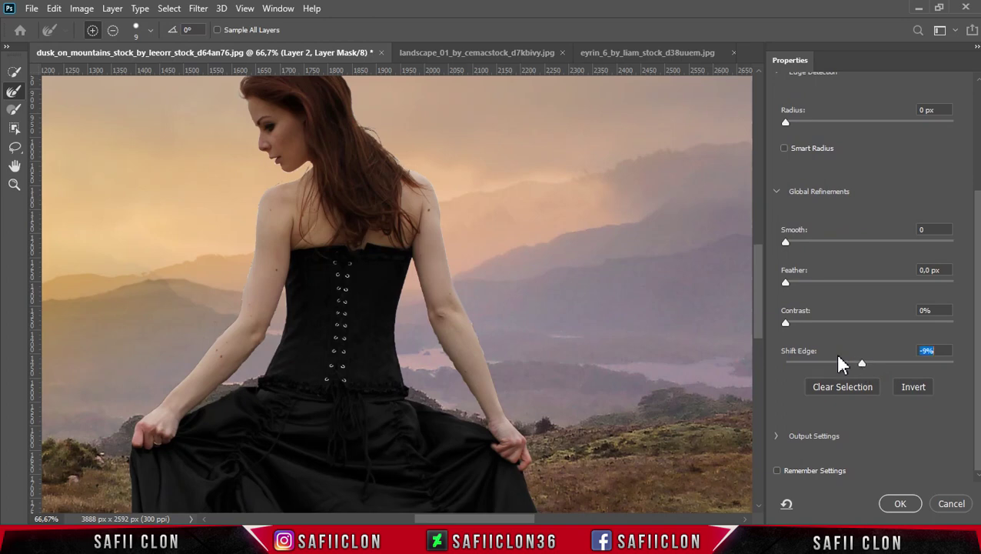
left_click(788, 323)
left_click_drag(792, 326, 797, 330)
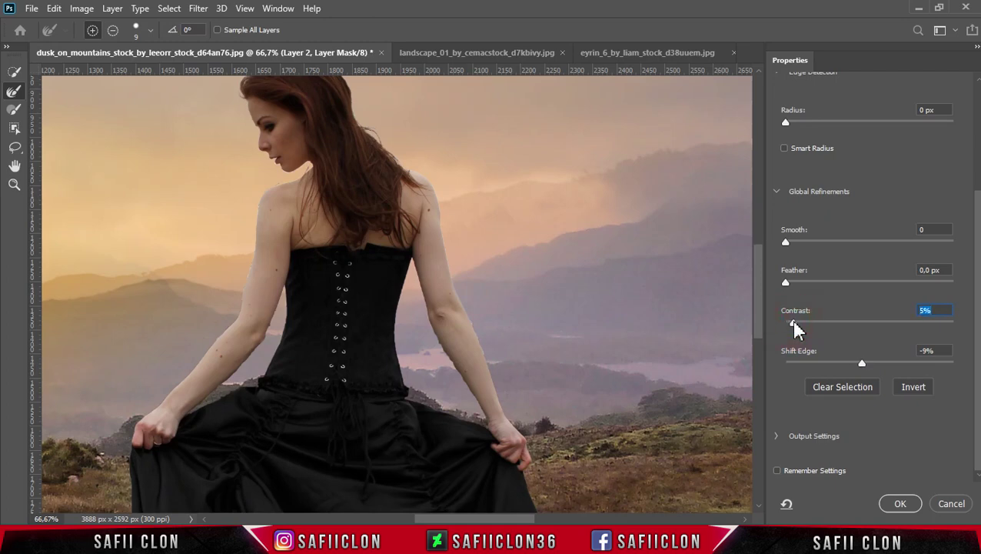
left_click(793, 286)
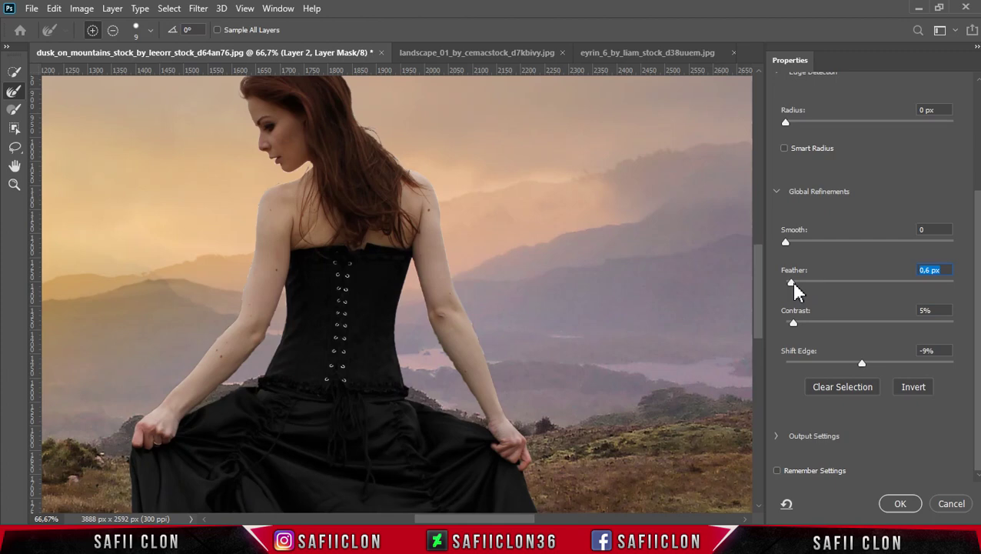
left_click(790, 243)
scroll(762, 324, "up", 2)
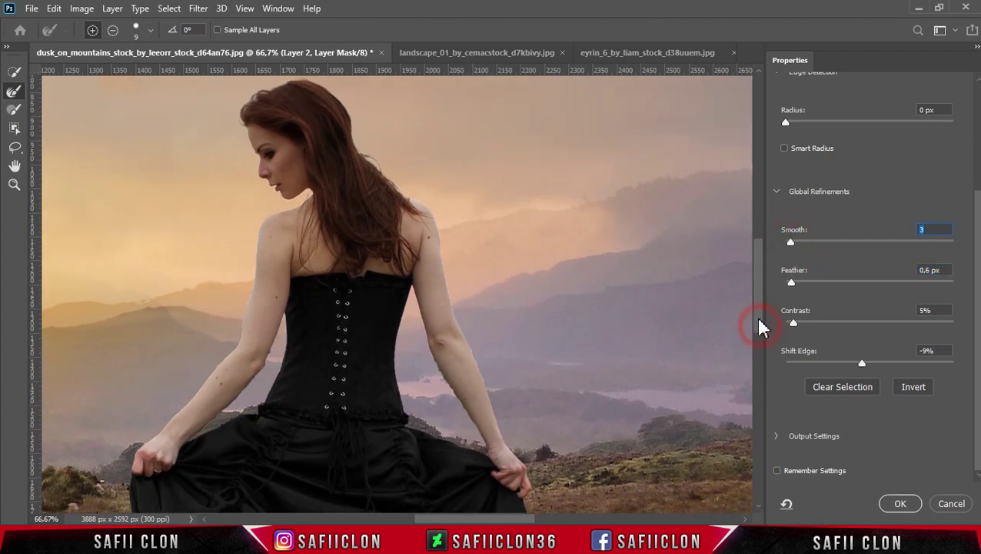
left_click(903, 505)
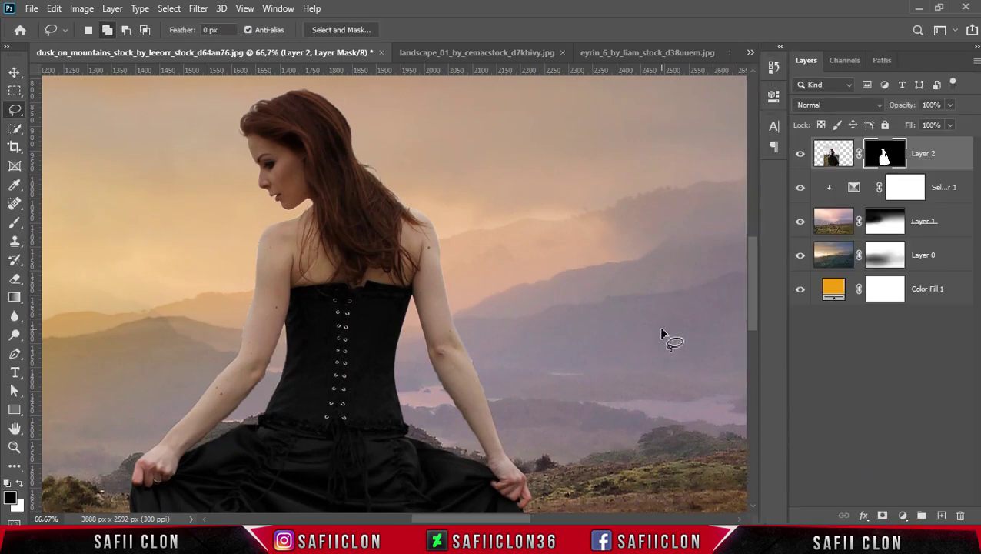
Step: Put the woman's Layer 2 into a new group named MODEL
key("ctrl+minus")
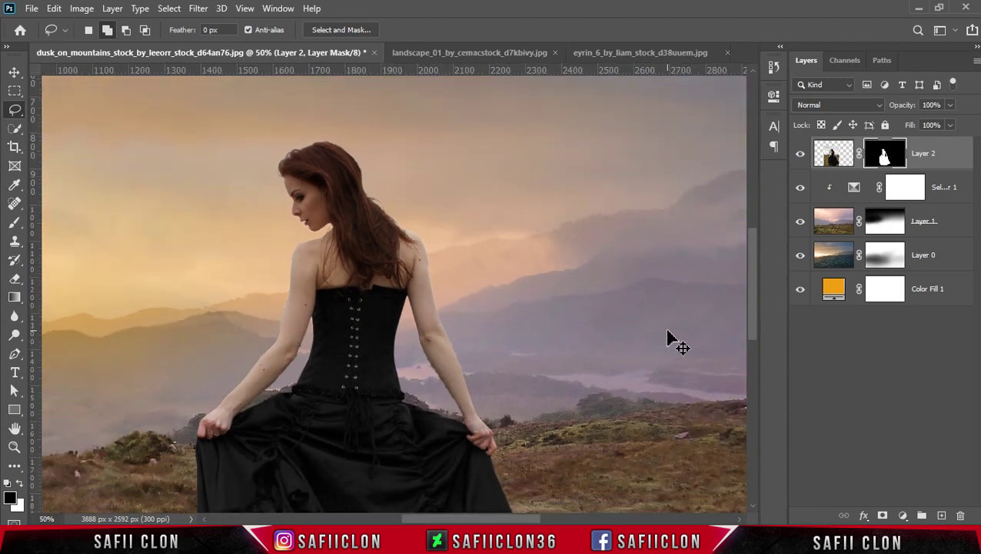
key("ctrl+minus")
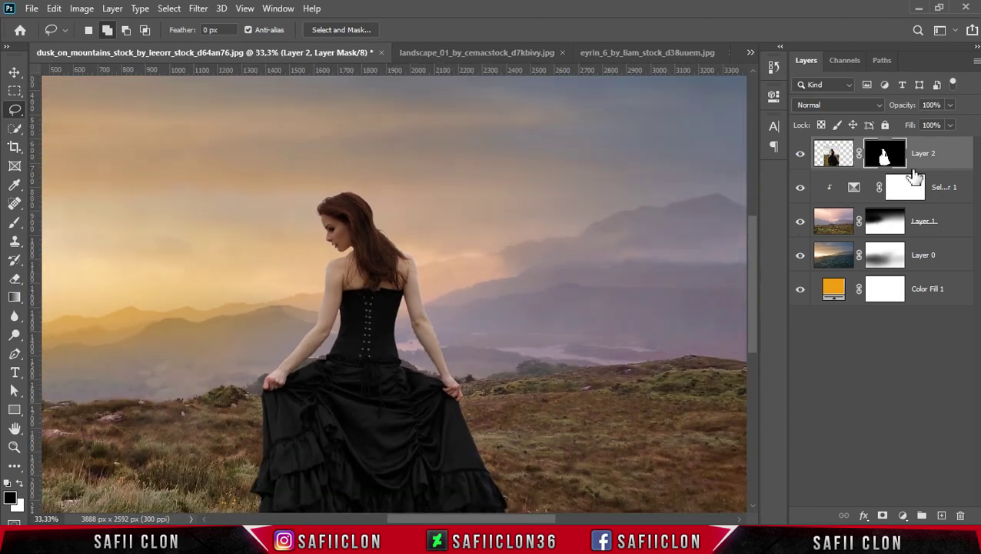
right_click(946, 156)
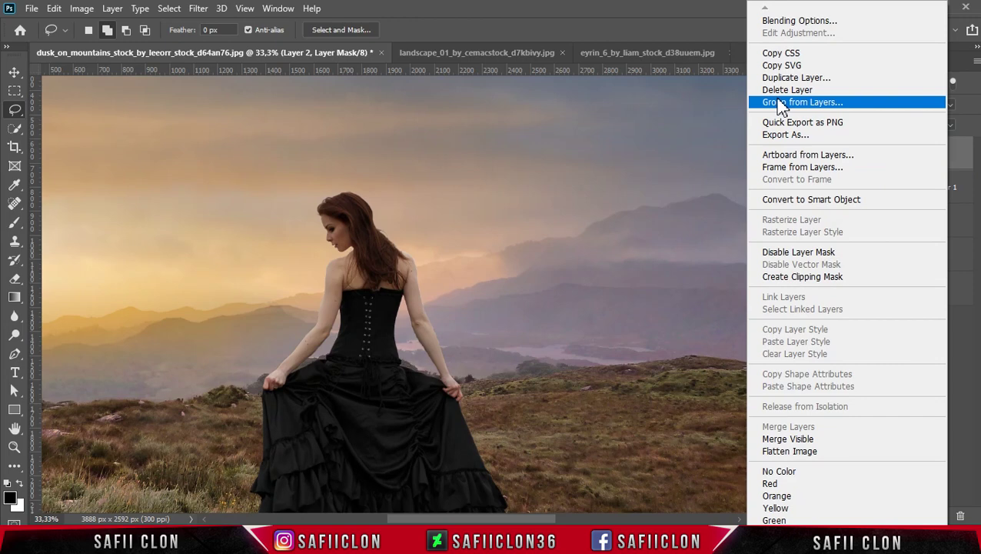
left_click(785, 101)
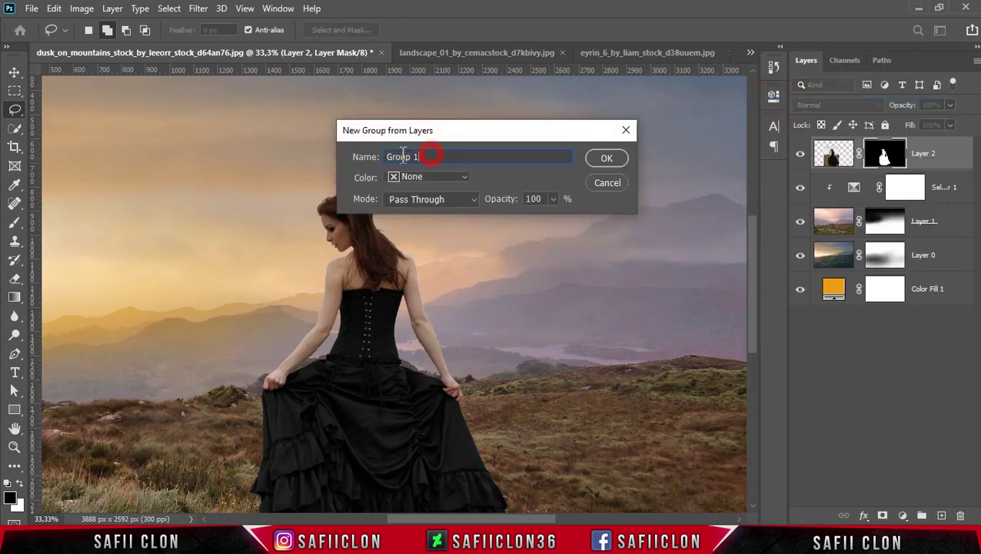
type("MODEL")
left_click(603, 161)
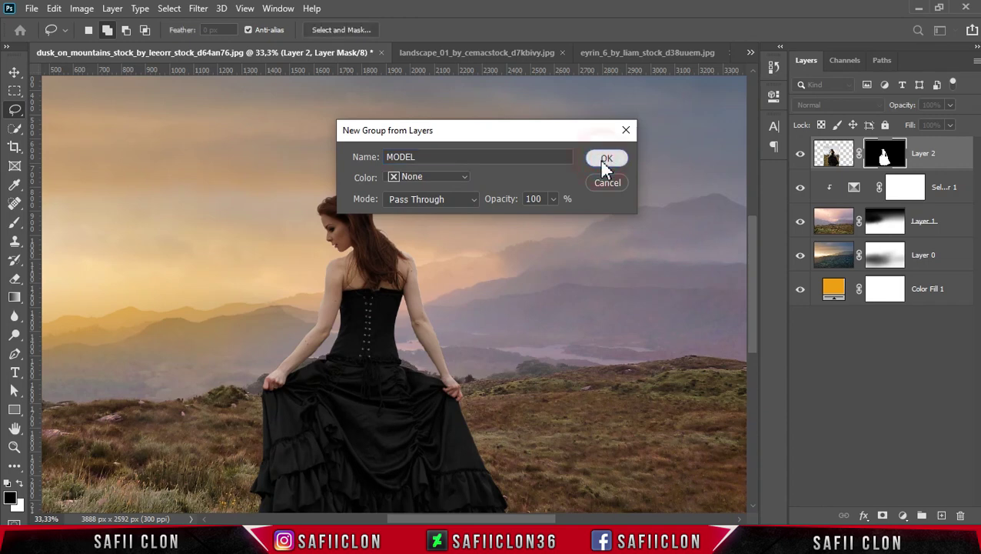
left_click(817, 146)
Step: Group the landscape, Color Fill and Selective Color layers into a group named BACKGROUND
left_click(950, 180)
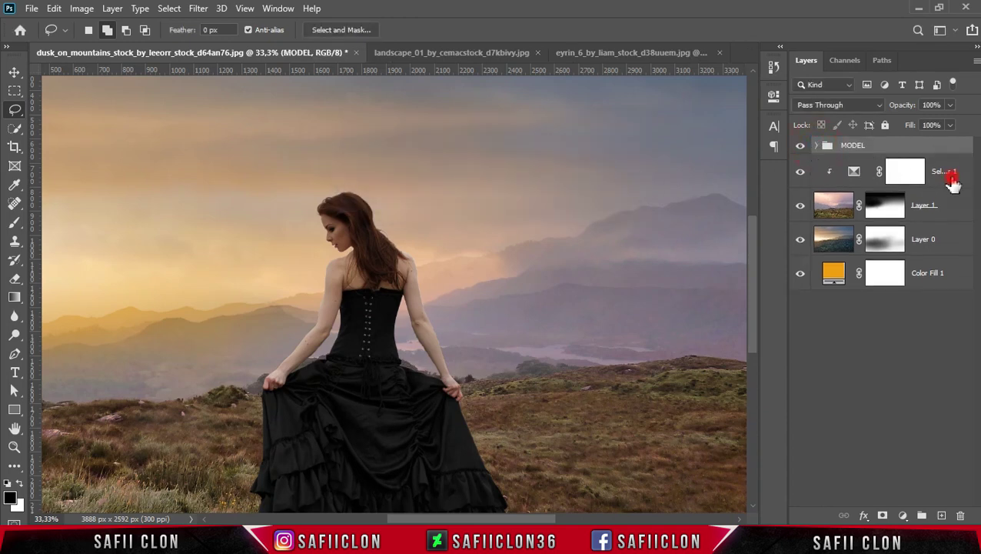
left_click(949, 275, "shift")
right_click(946, 274)
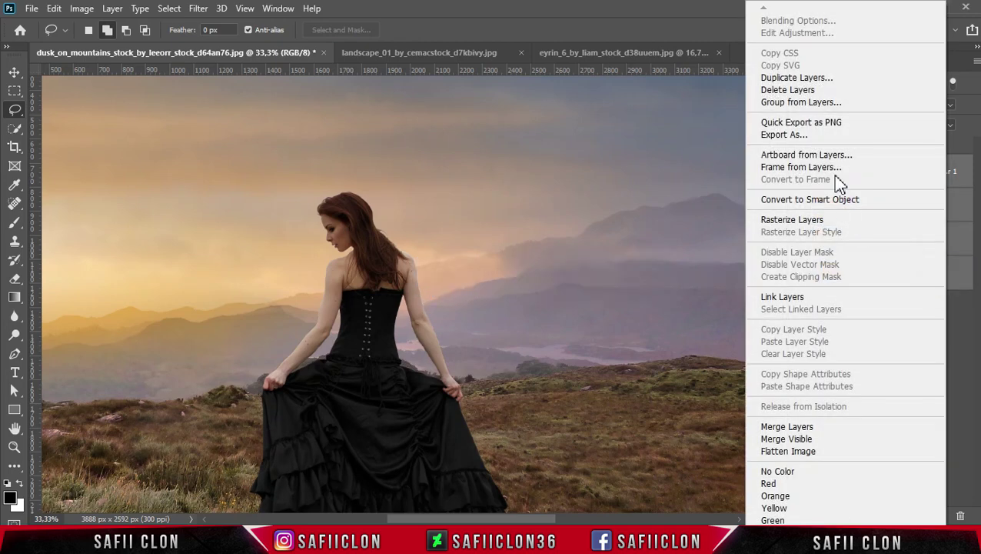
left_click(843, 100)
double_click(432, 157)
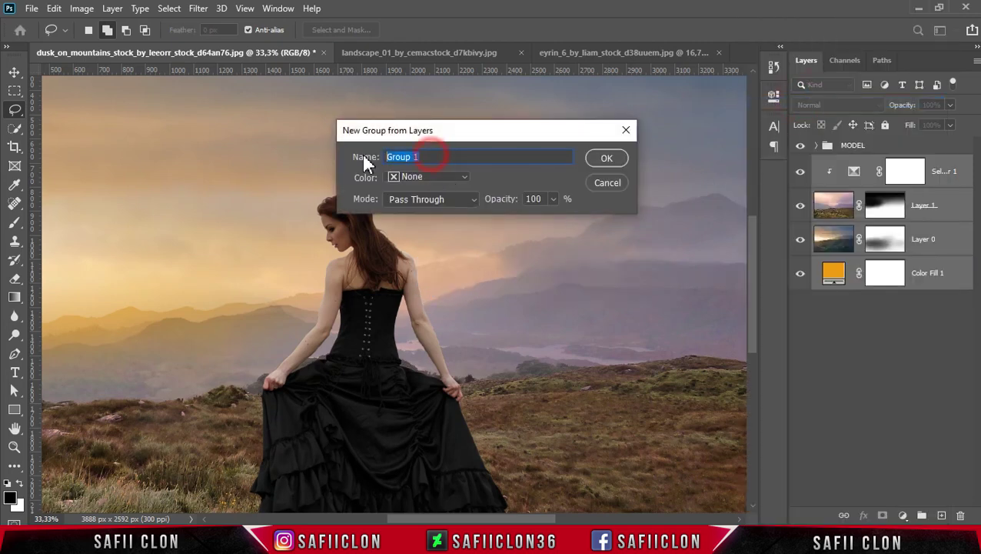
type("BACKGROUND")
left_click(604, 160)
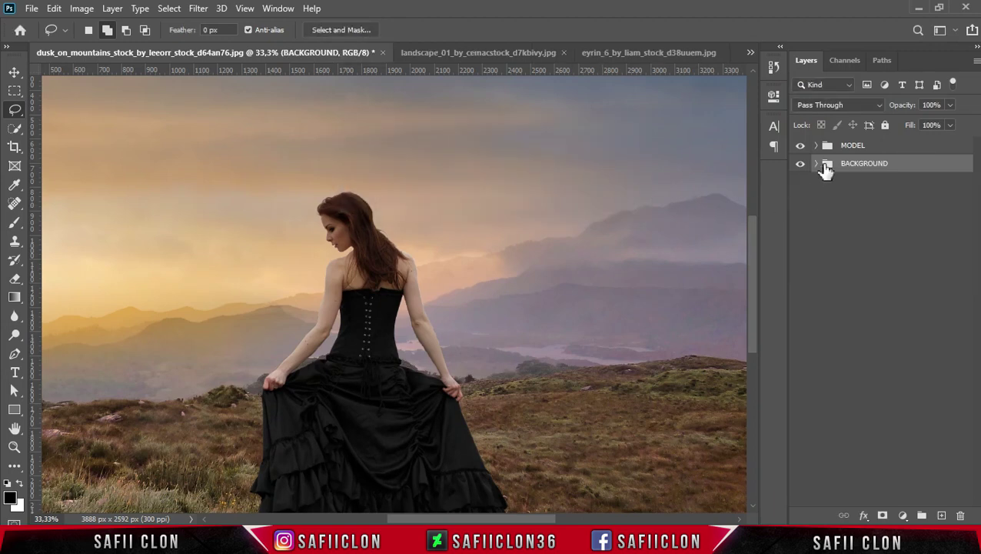
left_click(816, 164)
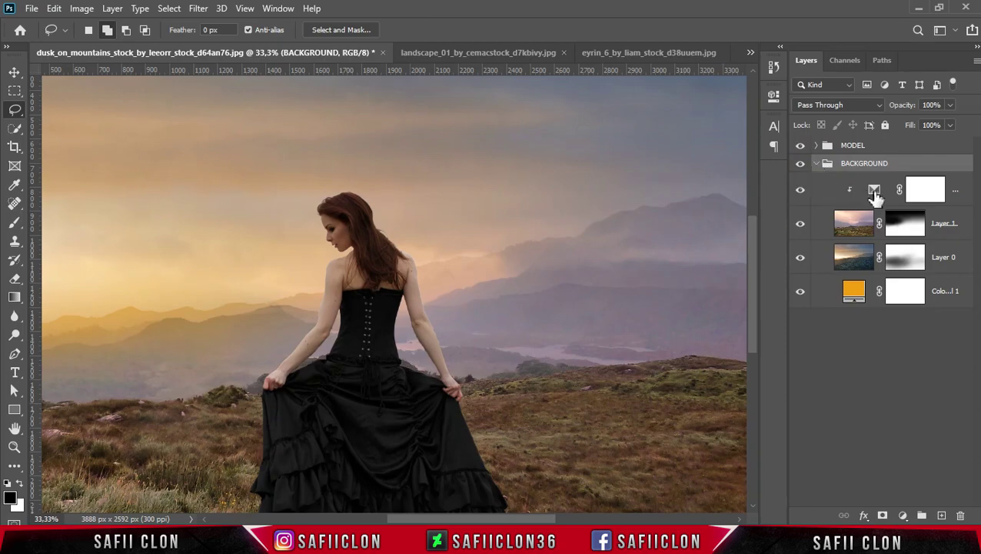
Step: Add a clipped Color Balance layer and shift its Shadows toward cyan (-11)
left_click(841, 196)
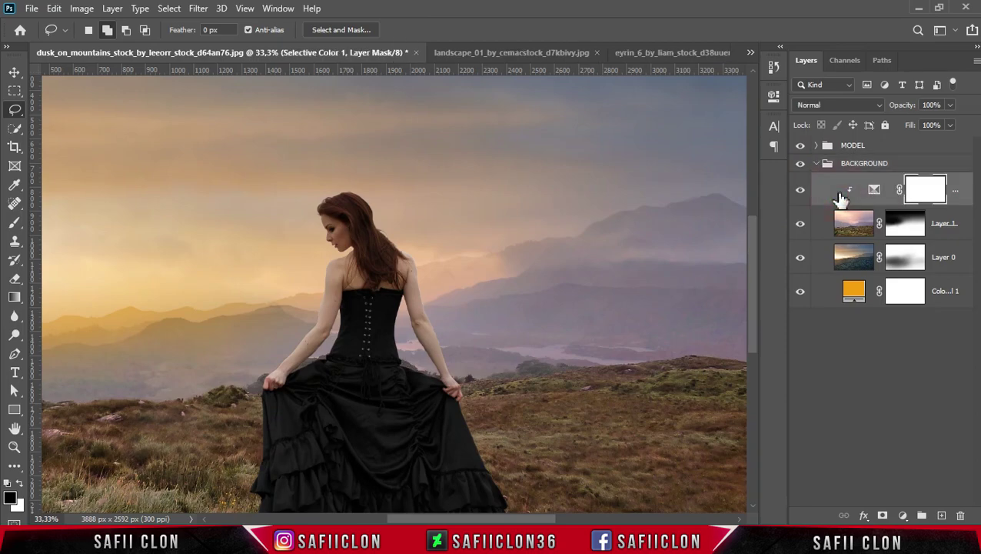
key("ctrl+minus")
key("ctrl+minus")
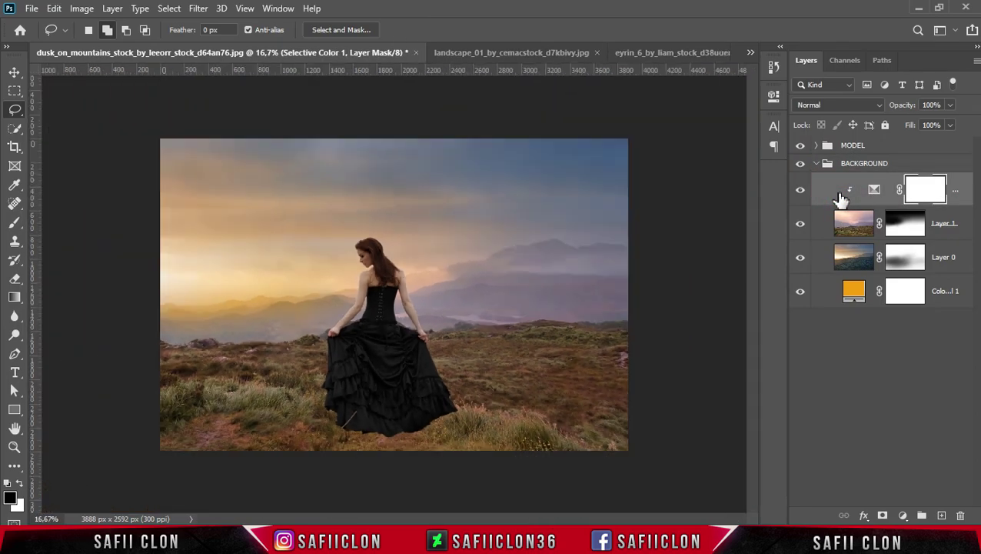
key("ctrl+plus")
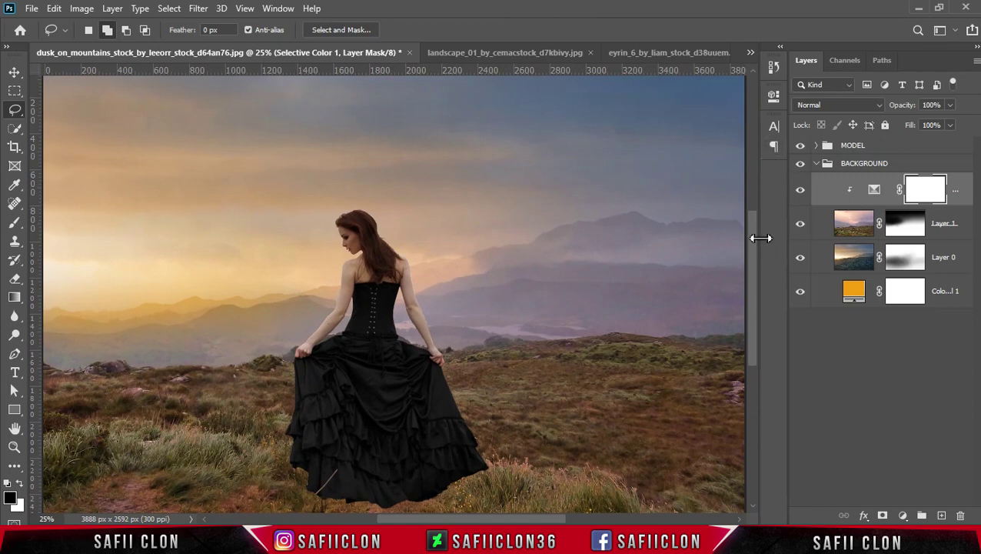
key("ctrl+minus")
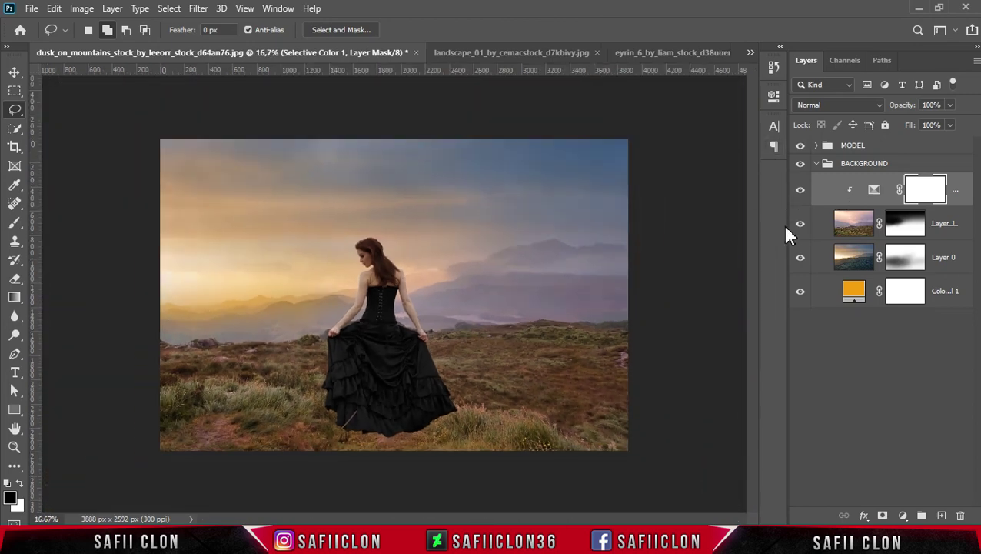
left_click(903, 515)
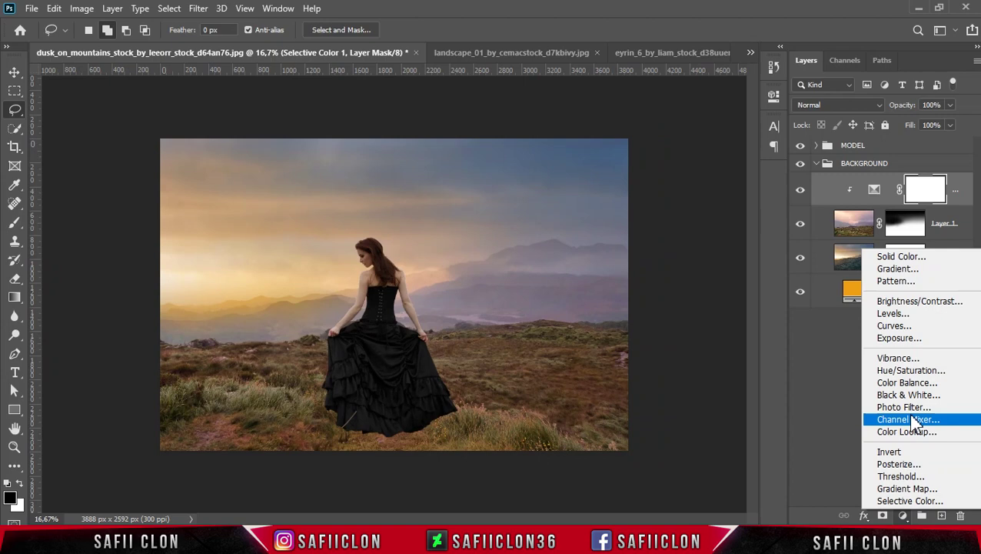
left_click(906, 382)
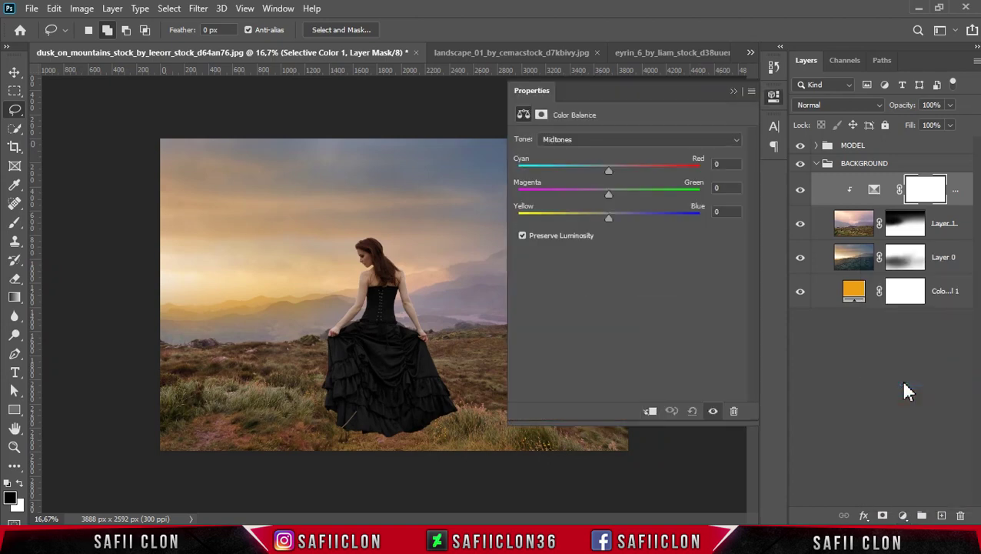
left_click(651, 412)
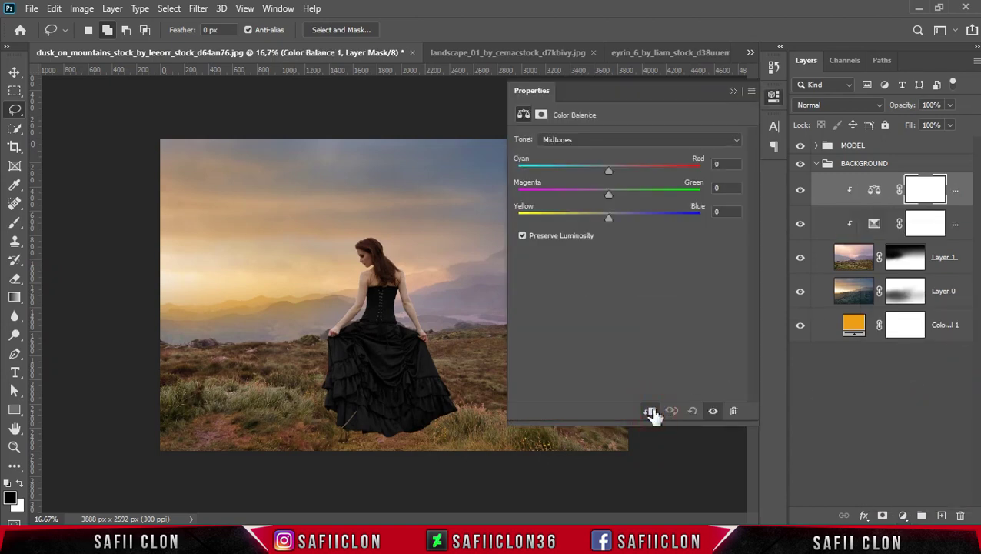
left_click(593, 141)
left_click(586, 153)
left_click_drag(609, 175, 601, 177)
left_click_drag(611, 216, 609, 217)
Step: Set the Color Balance Highlights to Cyan -9 and Blue +43, then compare before and after
left_click(610, 138)
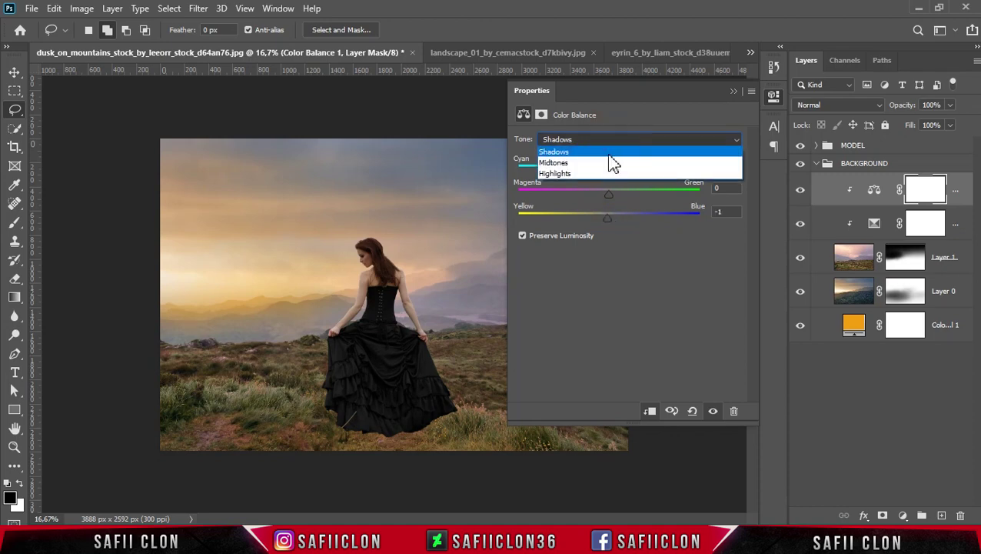
left_click(585, 163)
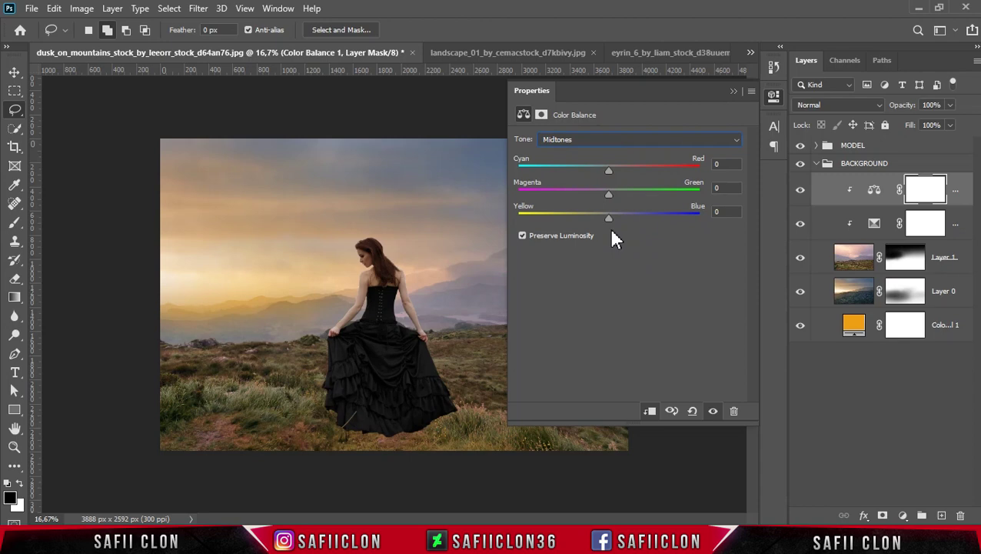
left_click(628, 141)
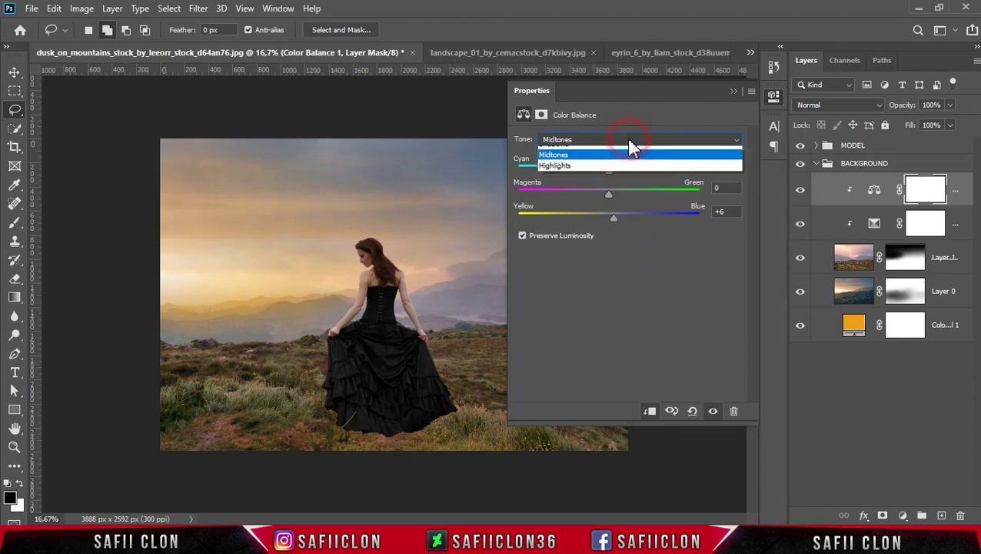
left_click(598, 174)
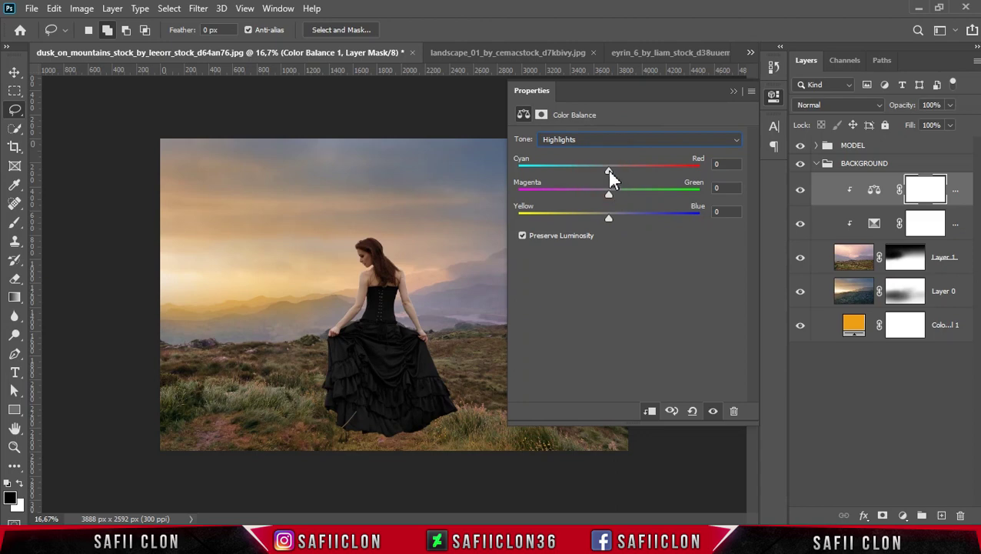
left_click_drag(603, 171, 601, 173)
left_click_drag(609, 219, 648, 219)
left_click(733, 91)
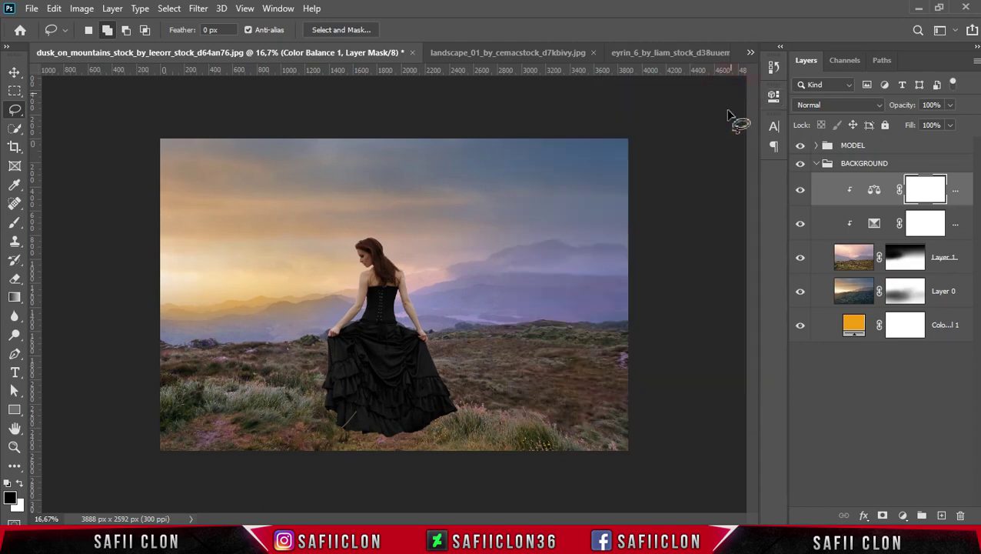
left_click(801, 189)
left_click(801, 190)
left_click(904, 513)
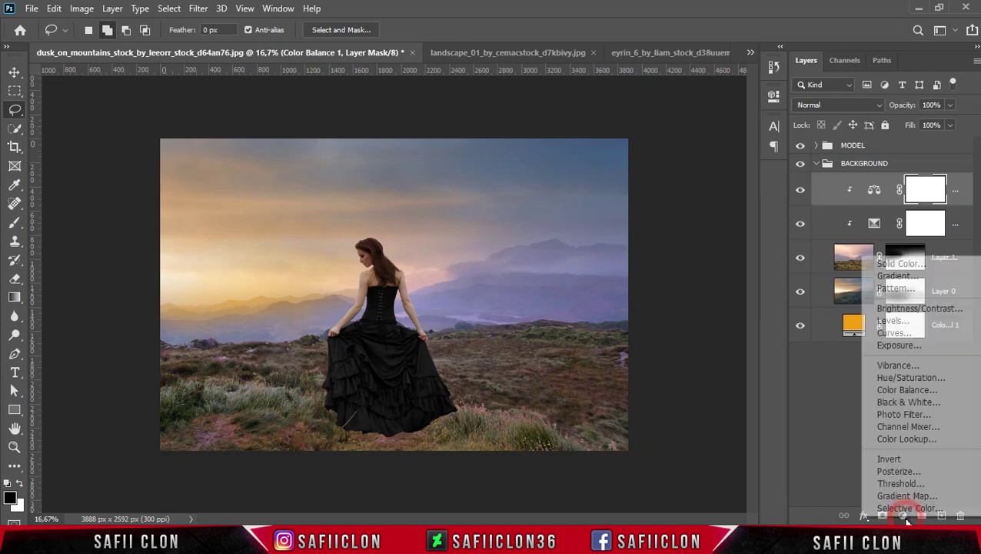
Step: Add a clipped Hue/Saturation layer with Saturation -20 and collapse the BACKGROUND group
left_click(911, 378)
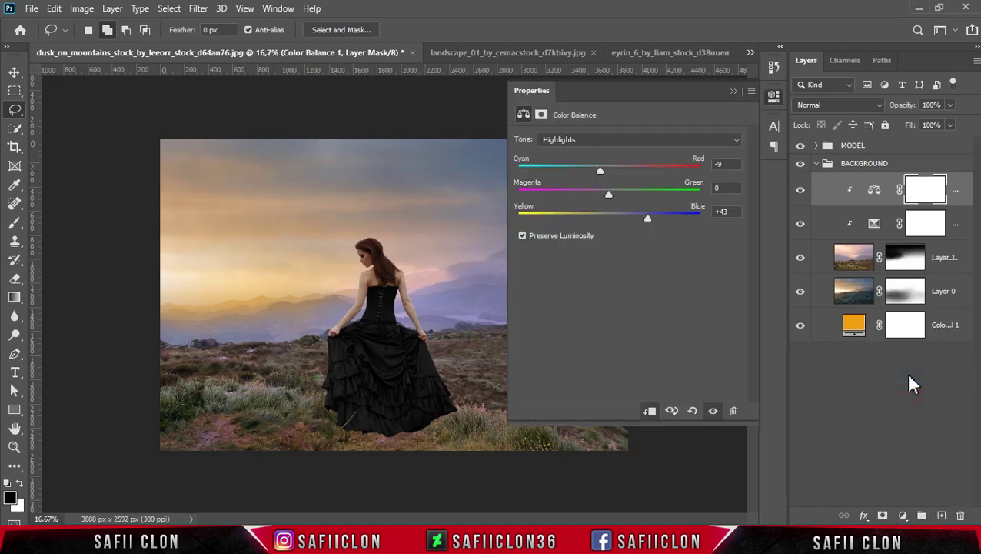
left_click(651, 413)
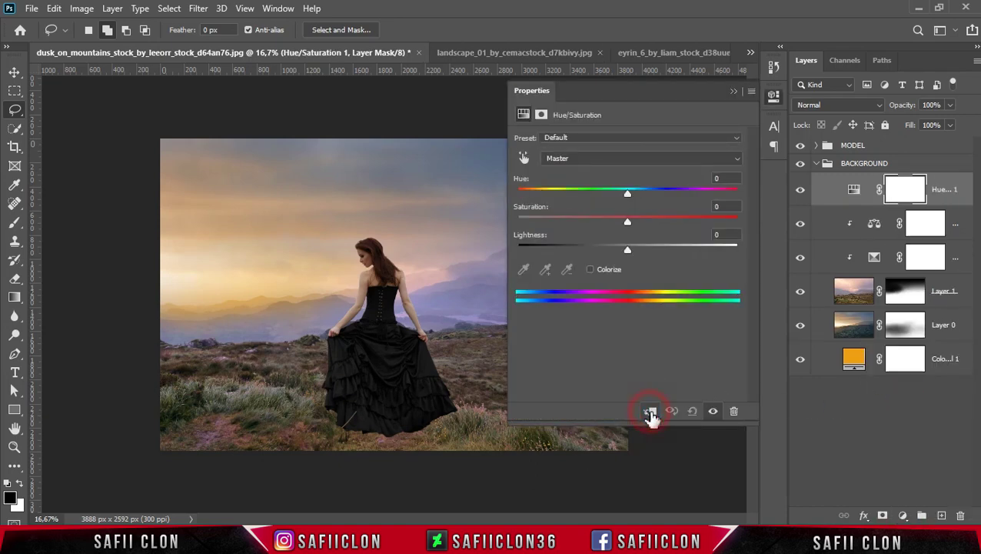
left_click_drag(628, 221, 606, 221)
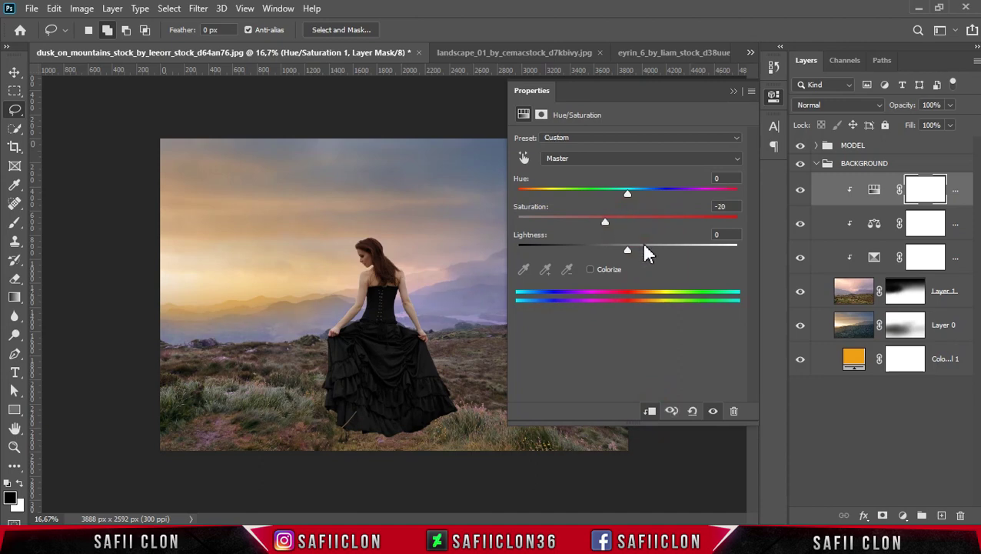
left_click(729, 93)
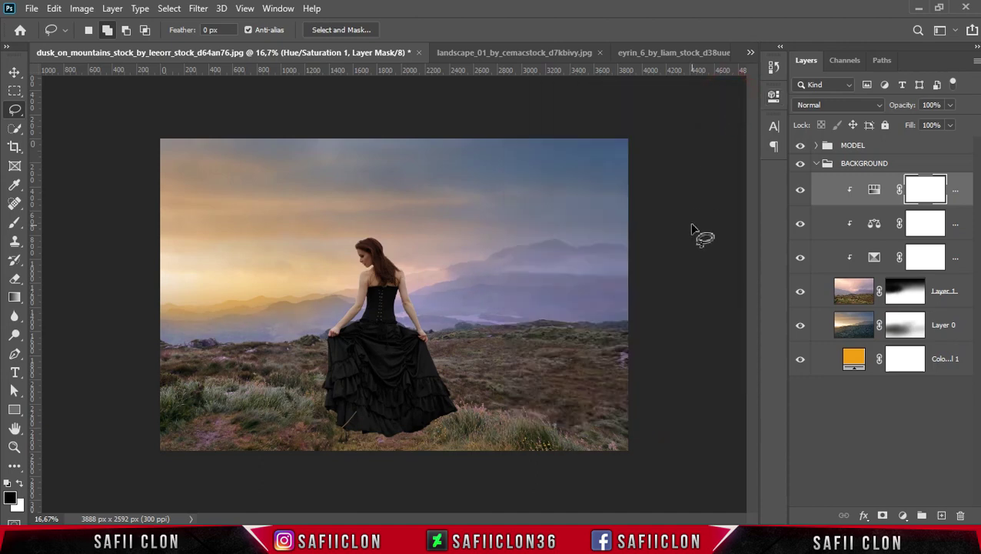
left_click(817, 165)
Step: Add a Color Balance adjustment clipped to the model's Layer 2 in the MODEL group
left_click(878, 147)
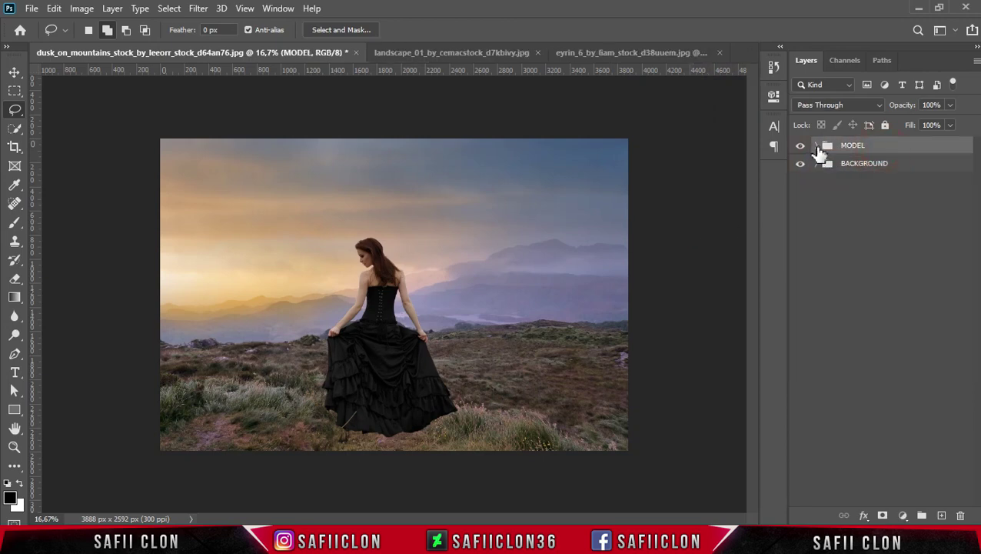
left_click(816, 146)
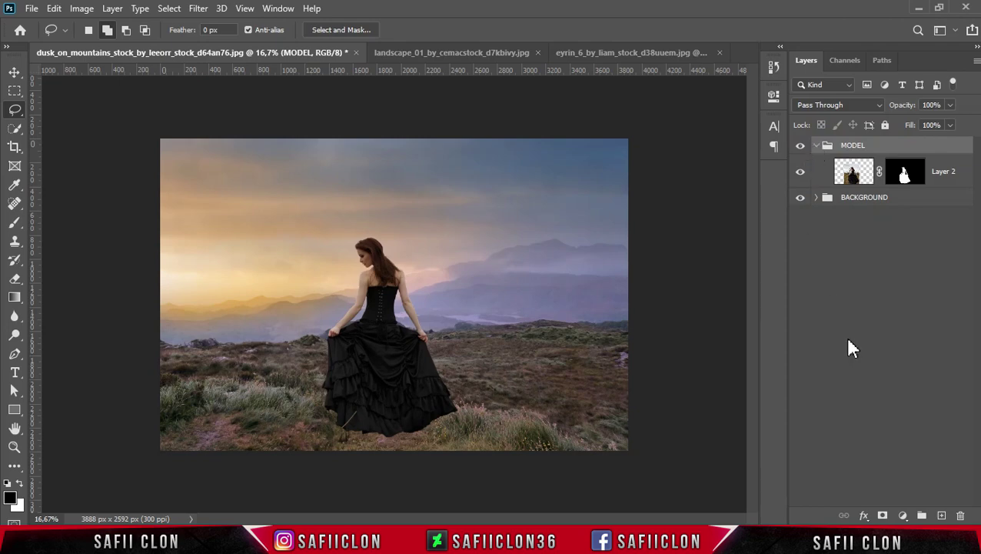
left_click(950, 183)
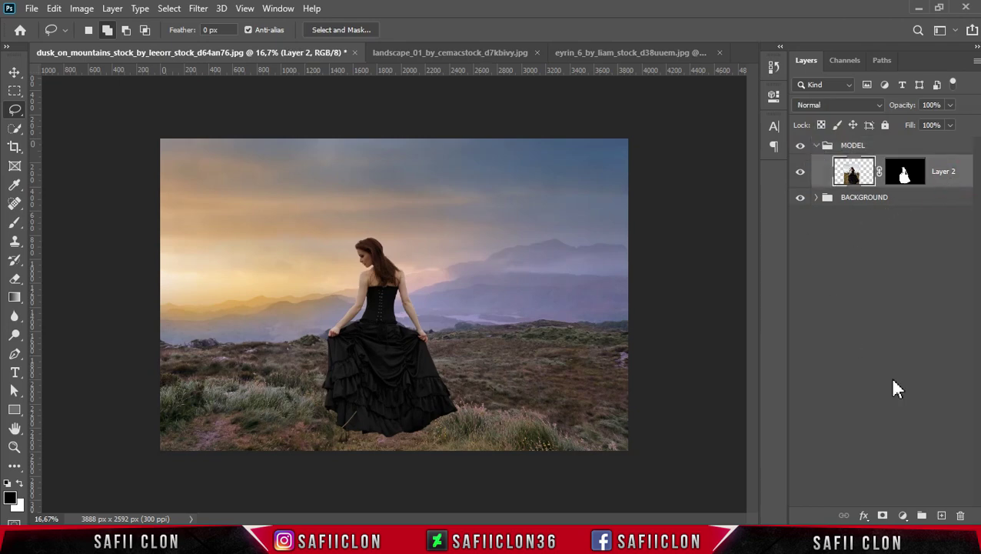
left_click(904, 515)
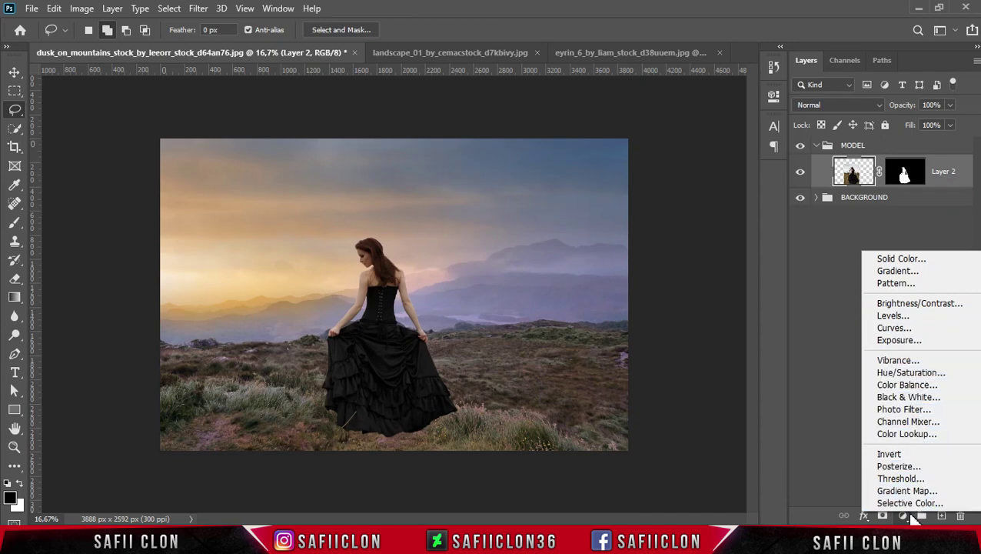
left_click(907, 385)
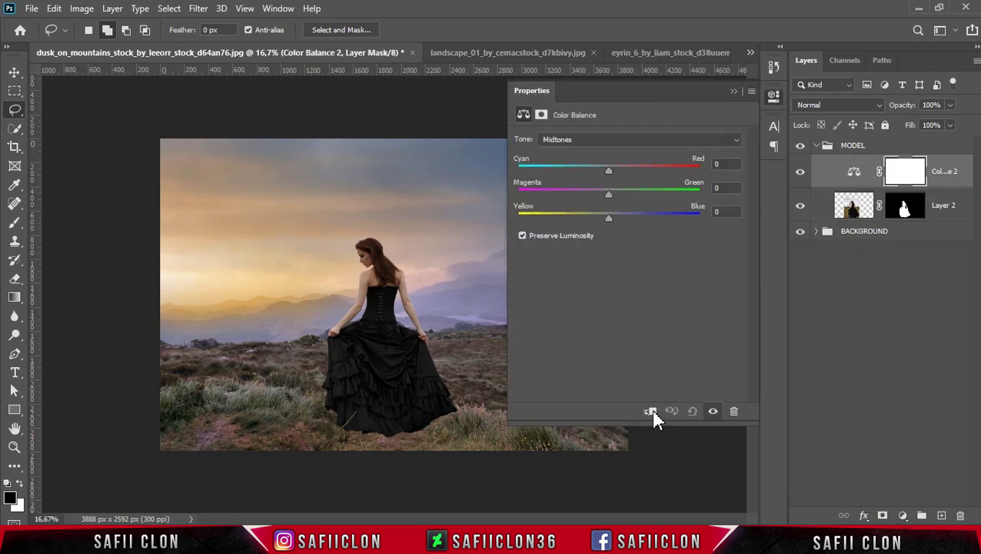
left_click(652, 412)
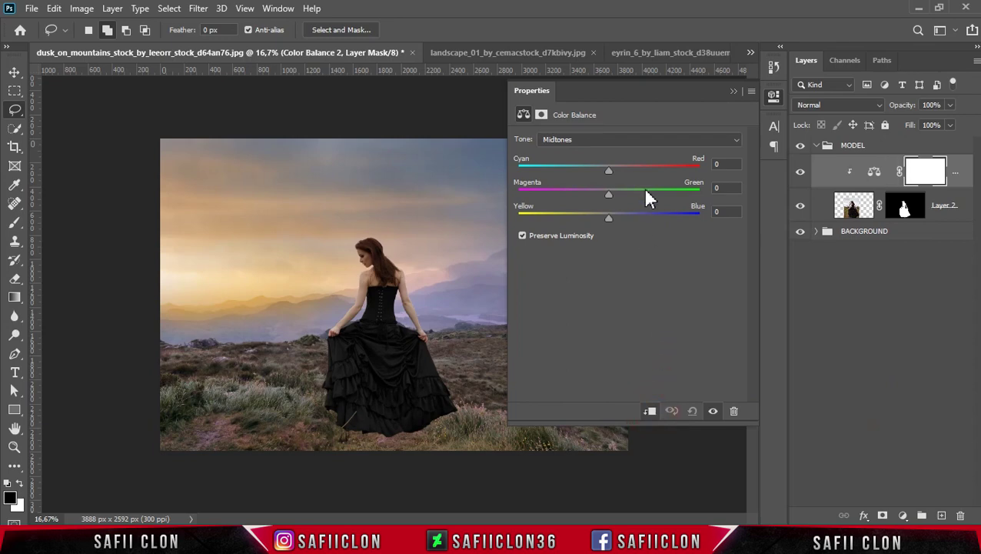
Step: Set the Color Balance highlights to Cyan -4 and Yellow -4, then compare the model before and after
left_click(623, 139)
left_click(563, 163)
left_click(635, 140)
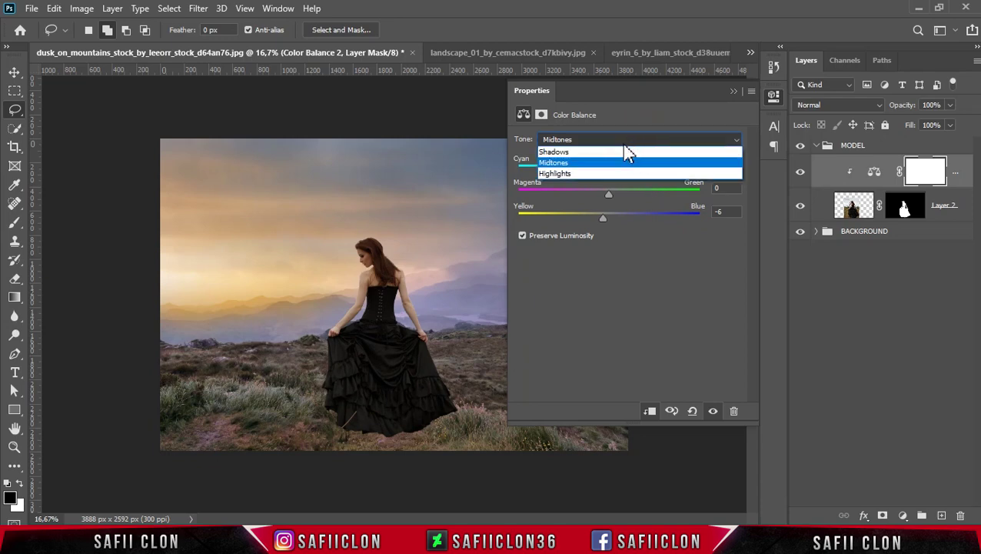
left_click(571, 175)
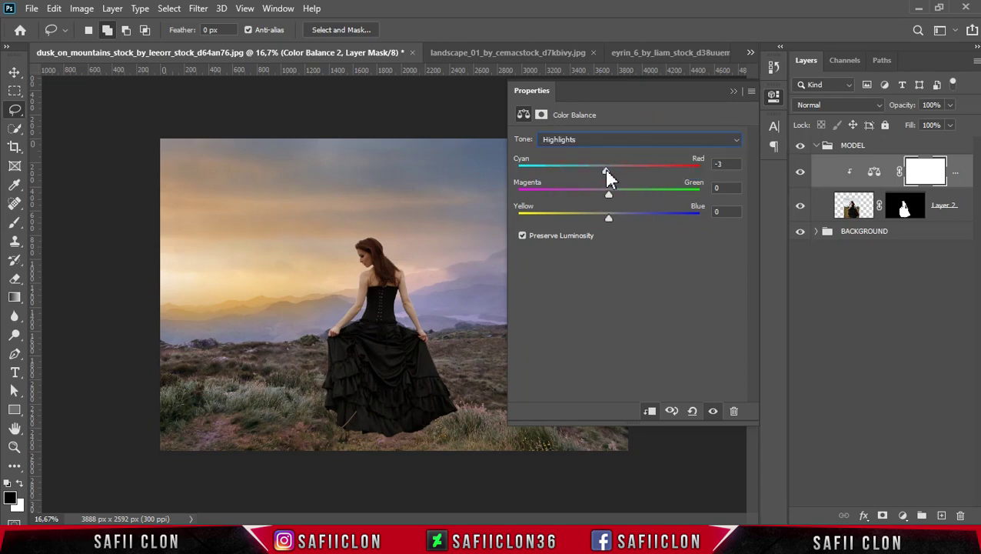
left_click_drag(608, 218, 600, 219)
left_click(734, 91)
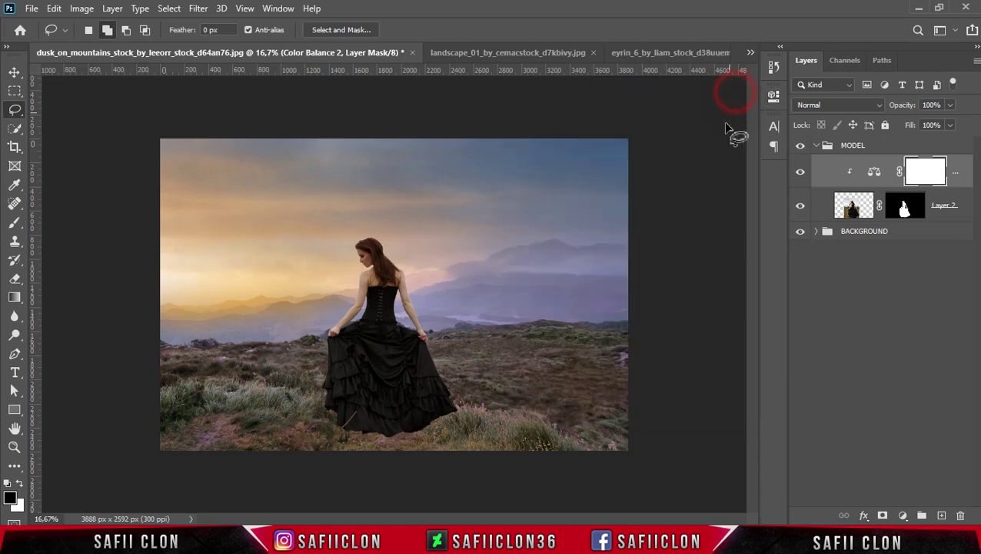
left_click(801, 176)
Step: Add a clipped Brightness/Contrast layer set to Brightness -79 and Contrast -9, then target its mask
left_click(903, 515)
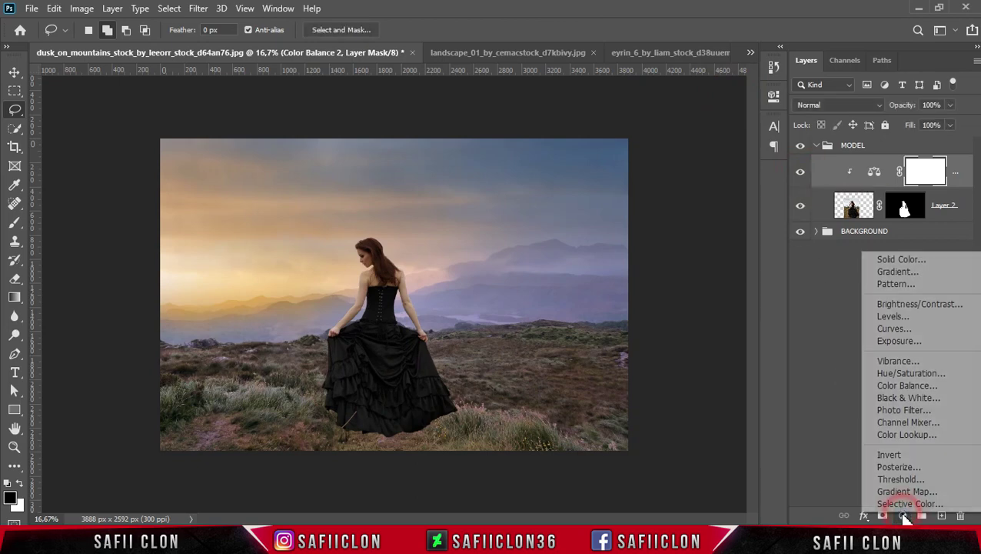
left_click(904, 307)
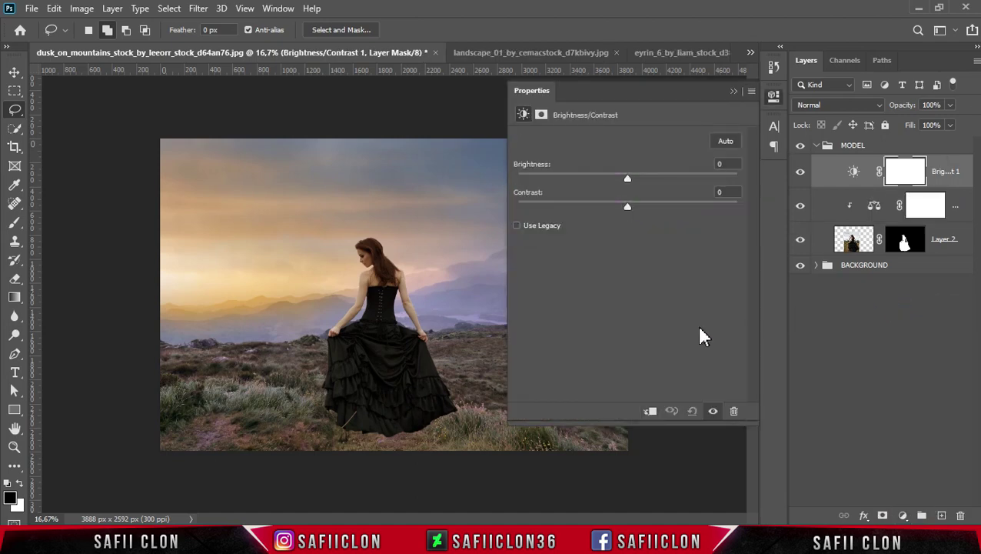
left_click(650, 411)
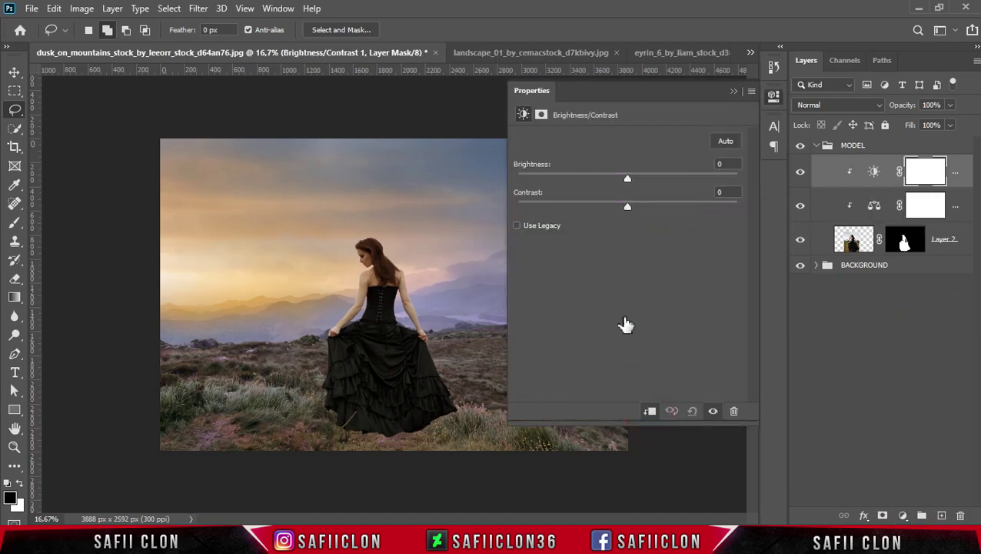
left_click_drag(628, 178, 573, 182)
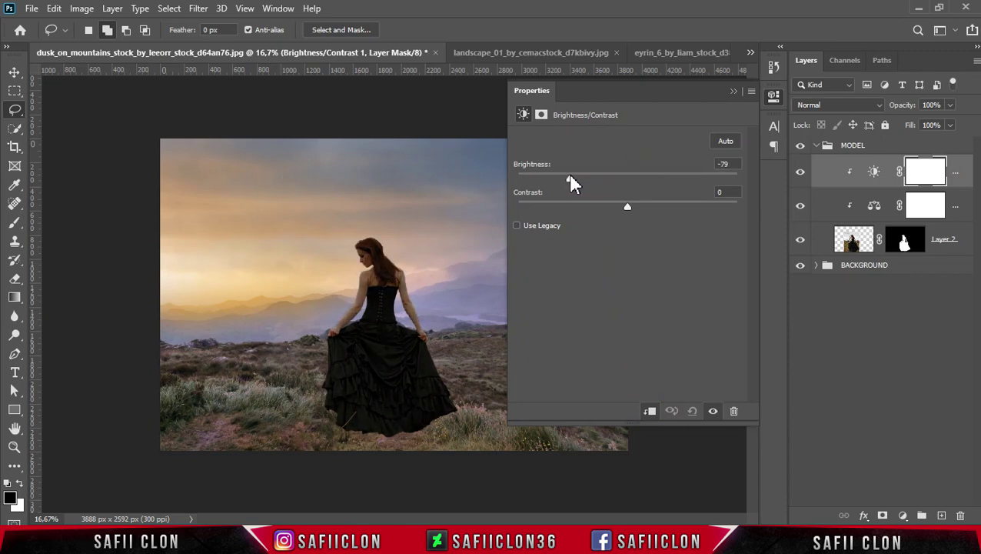
left_click_drag(627, 208, 622, 208)
left_click(733, 92)
left_click(927, 176)
left_click(15, 224)
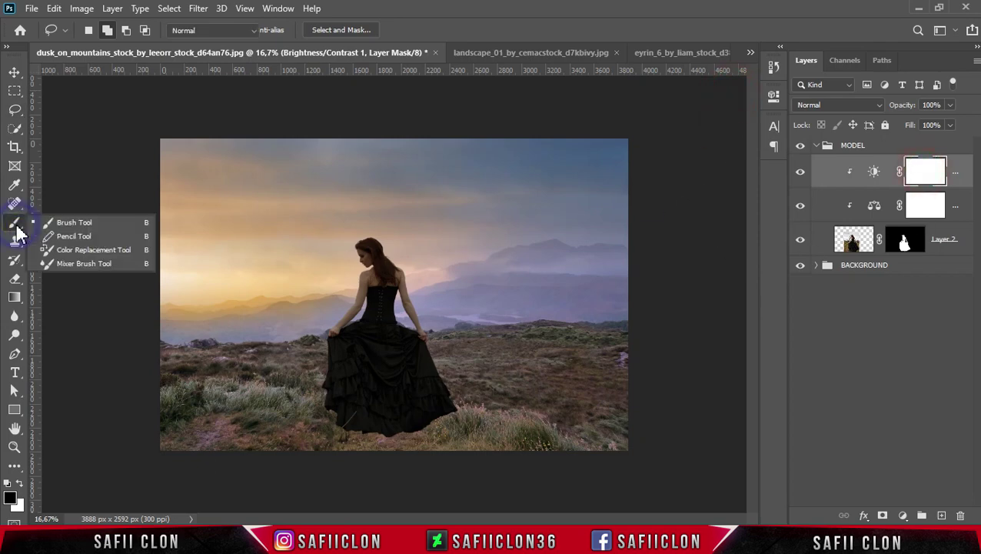
Step: Set up a soft round black brush at 180 px and 12% opacity
left_click(68, 219)
left_click(105, 30)
left_click(98, 197)
left_click_drag(154, 79, 123, 71)
left_click(104, 31)
left_click(330, 30)
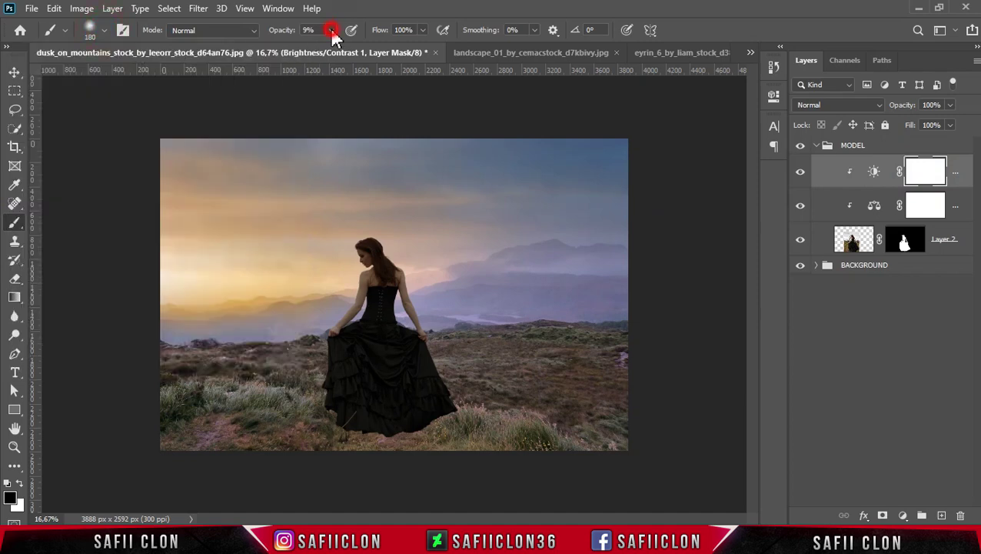
left_click_drag(330, 46, 335, 48)
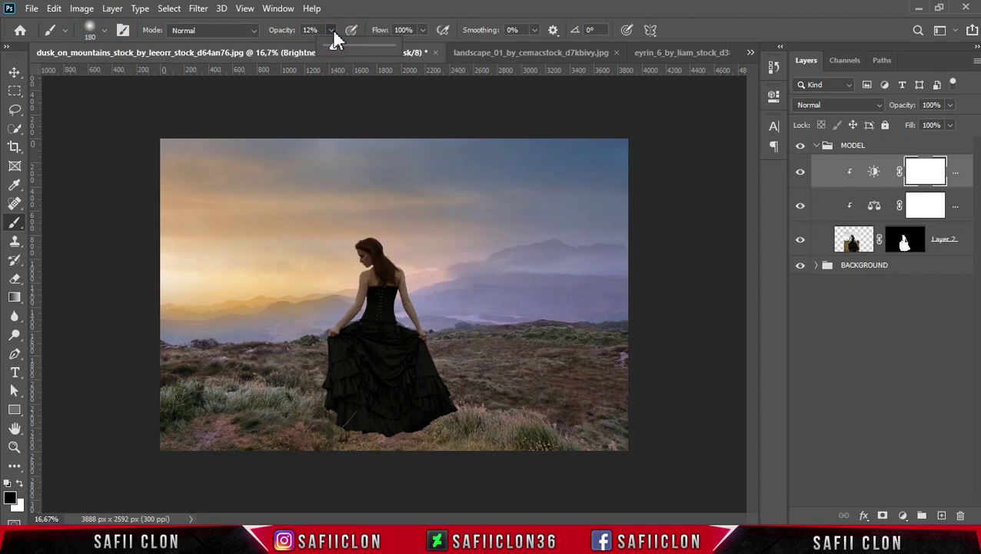
left_click(342, 13)
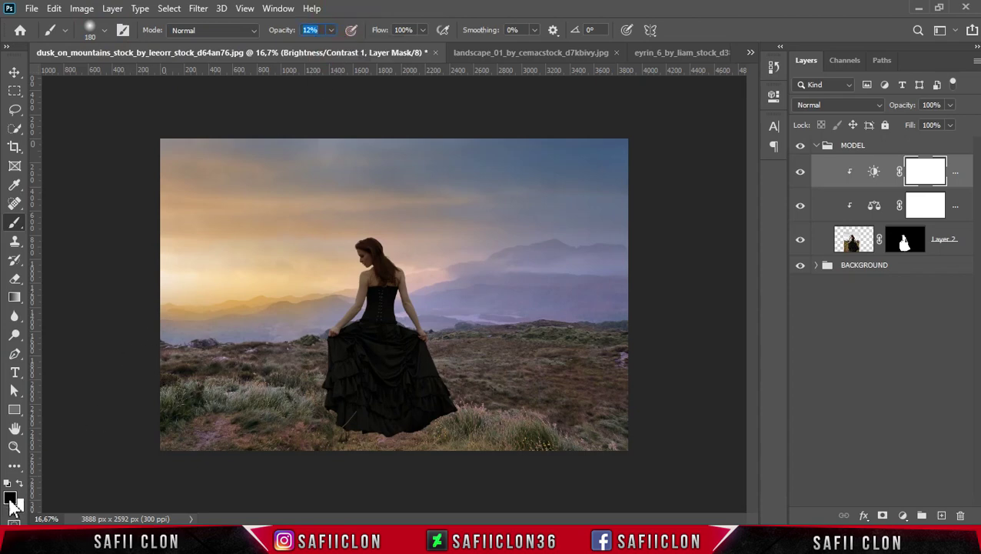
Step: Paint the mask to lift the darkening along the neck, shoulders, hair edge and right arm
scroll(344, 312, "up", 1)
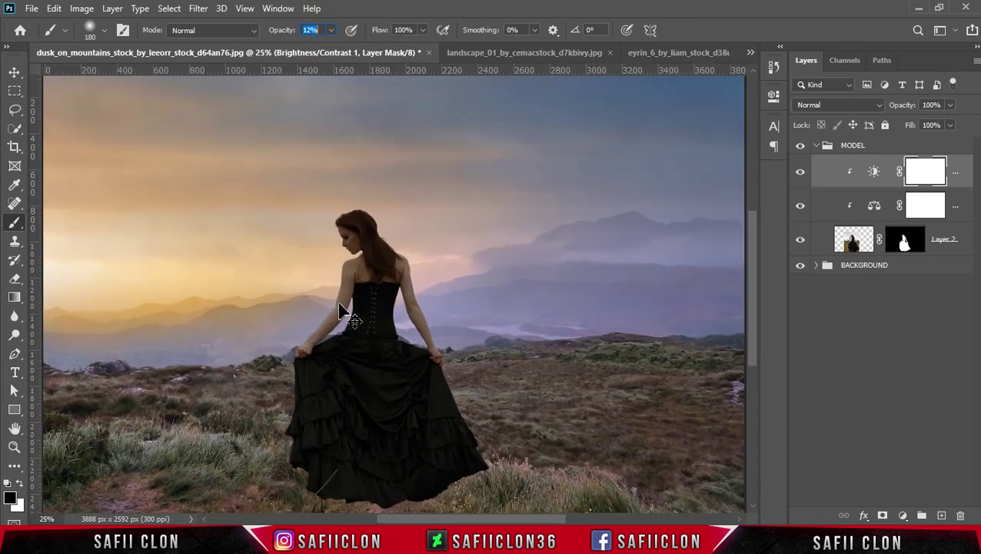
scroll(342, 308, "up", 1)
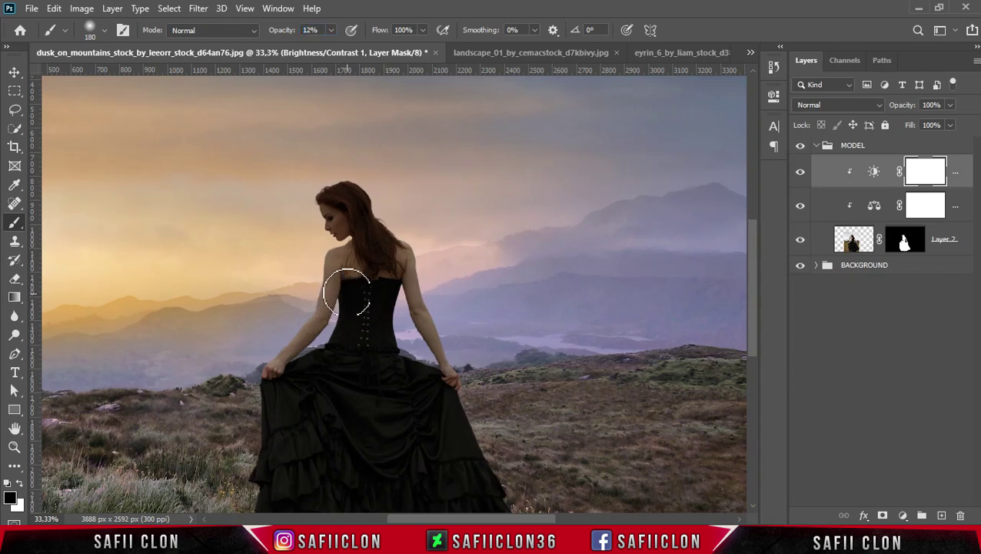
key("bracketleft")
key("bracketleft")
key("bracketleft")
left_click_drag(316, 194, 315, 296)
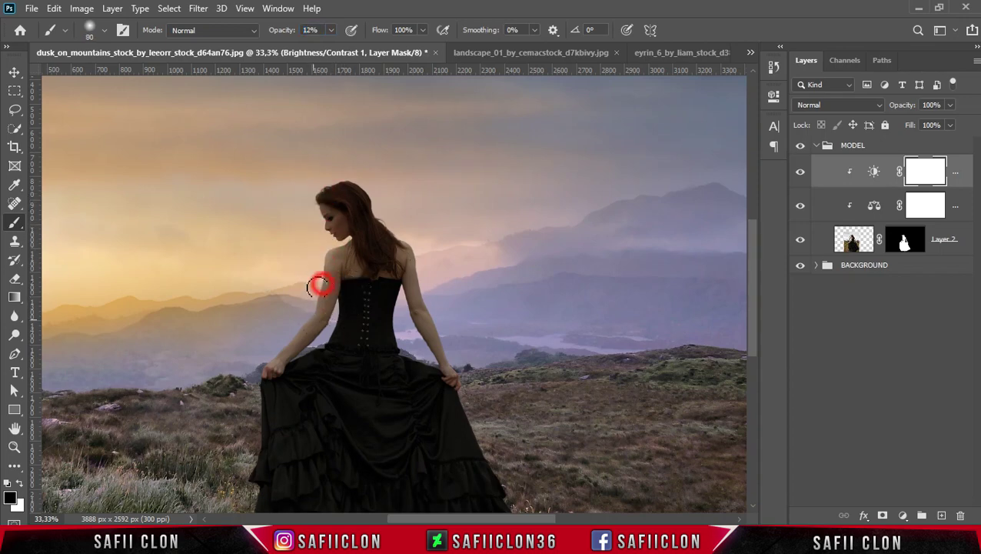
scroll(331, 308, "left", 2)
key("bracketright")
key("bracketright")
left_click(420, 284)
left_click_drag(395, 321, 344, 373)
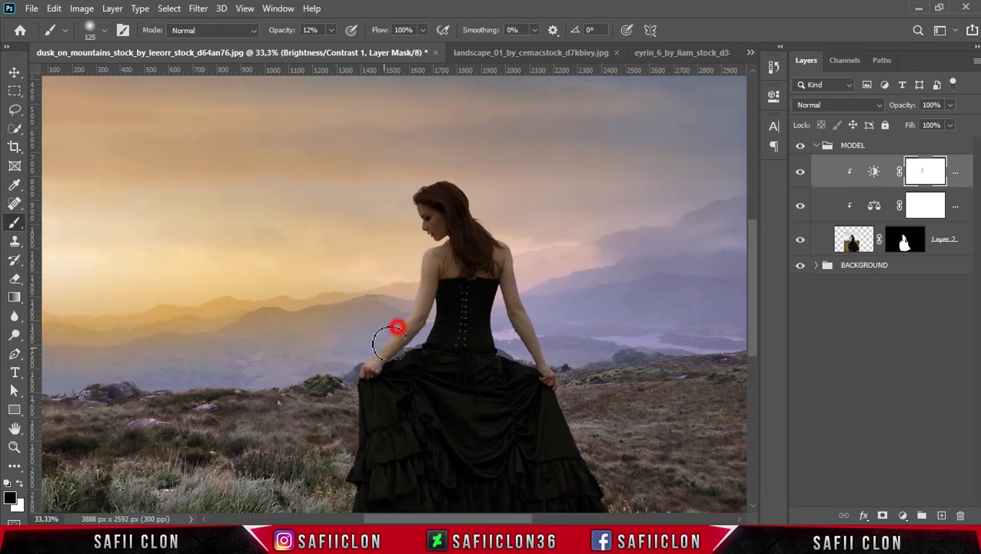
key("bracketleft")
left_click(427, 263)
left_click_drag(427, 263, 416, 197)
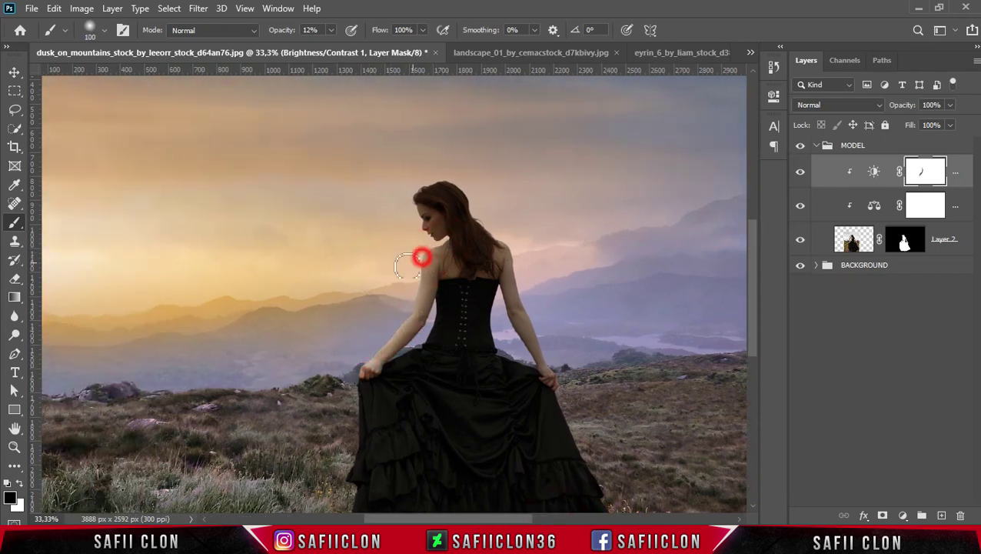
key("bracketleft")
key("bracketleft")
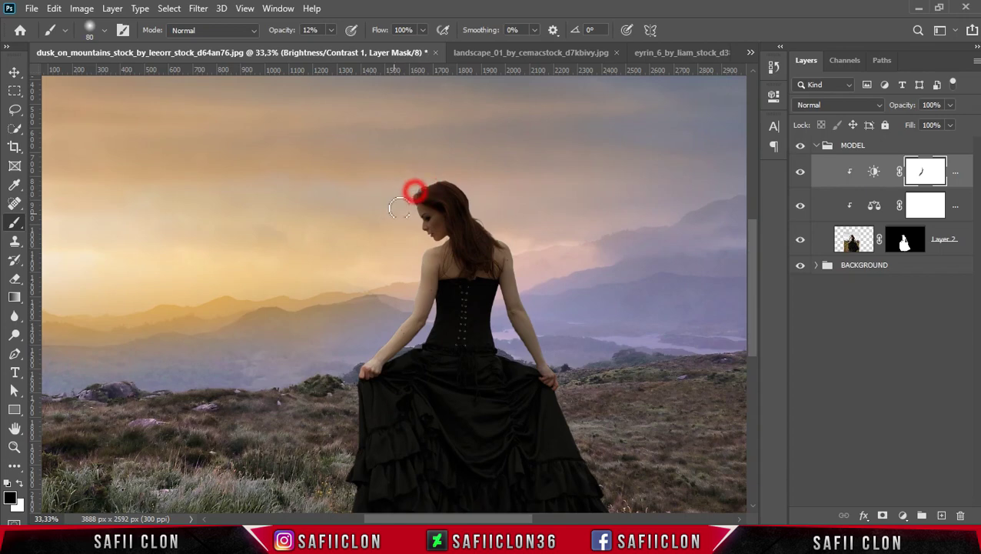
mouse_move(416, 197)
left_mouse_down()
mouse_move(505, 237)
mouse_move(499, 230)
left_mouse_up()
left_click_drag(519, 272, 565, 373)
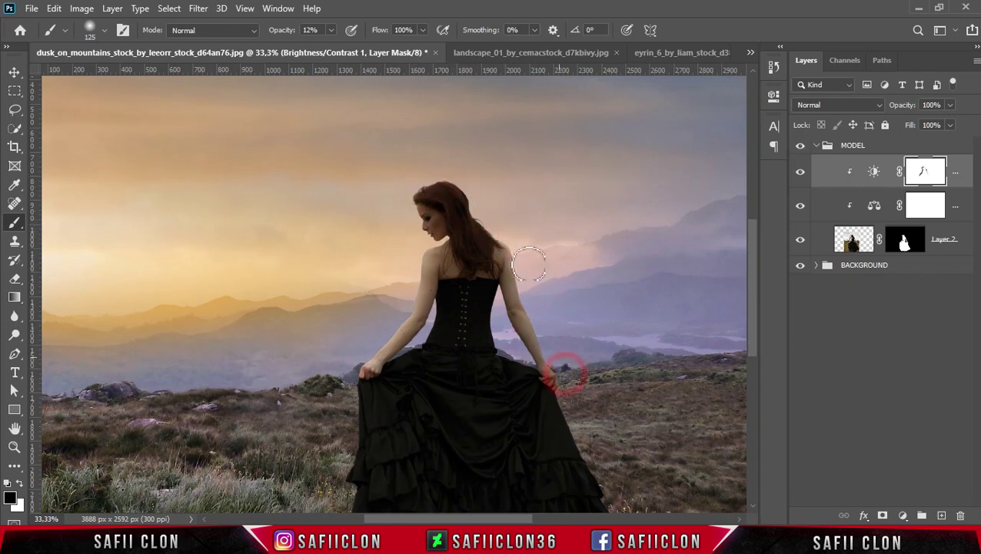
left_click_drag(516, 333, 533, 365)
Step: Lift the darkening along the waist, dress edge, face, hair and left arm with smaller strokes
key("bracketleft")
key("bracketleft")
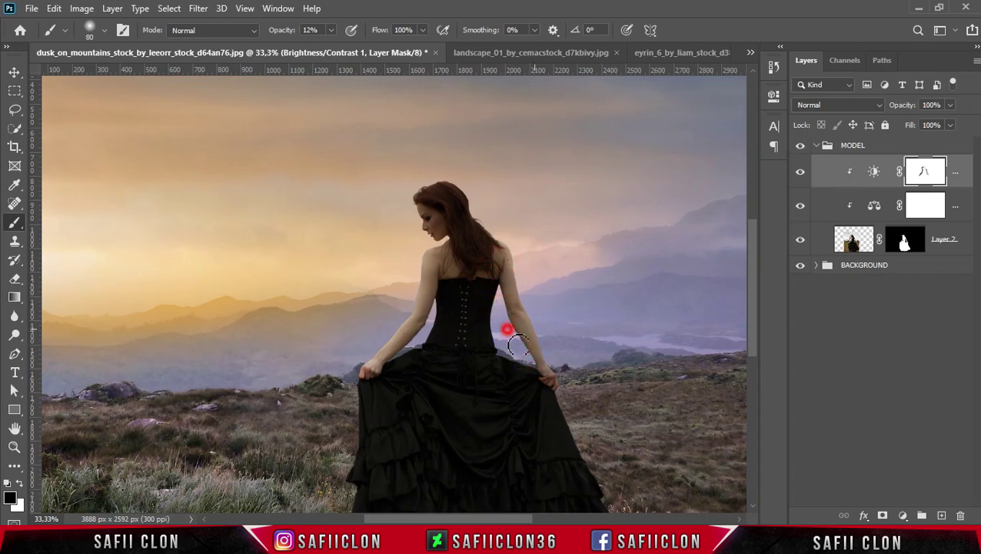
left_click_drag(500, 324, 496, 304)
key("bracketleft")
key("bracketleft")
mouse_move(416, 351)
left_mouse_down()
mouse_move(449, 324)
mouse_move(423, 324)
left_mouse_up()
scroll(384, 361, "down", 2)
key("bracketright")
key("bracketright")
key("bracketright")
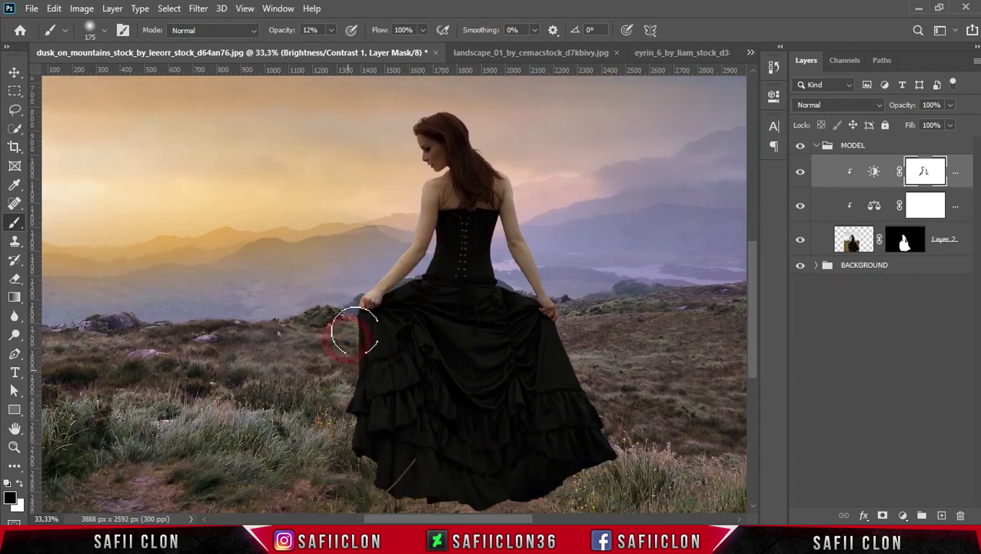
left_click_drag(341, 448, 350, 290)
key("bracketleft")
key("bracketleft")
left_click(425, 149)
left_click_drag(425, 149, 406, 130)
left_click(511, 180)
left_click(486, 144)
mouse_move(484, 135)
left_mouse_down()
mouse_move(500, 157)
mouse_move(388, 196)
left_mouse_up()
left_click_drag(396, 230, 373, 262)
Step: Lighten the right arm, hip and waist, then toggle Brightness/Contrast 1 to compare
key("bracketleft")
key("bracketleft")
left_click_drag(550, 298, 515, 175)
left_click_drag(559, 307, 434, 278)
key("bracketleft")
key("bracketleft")
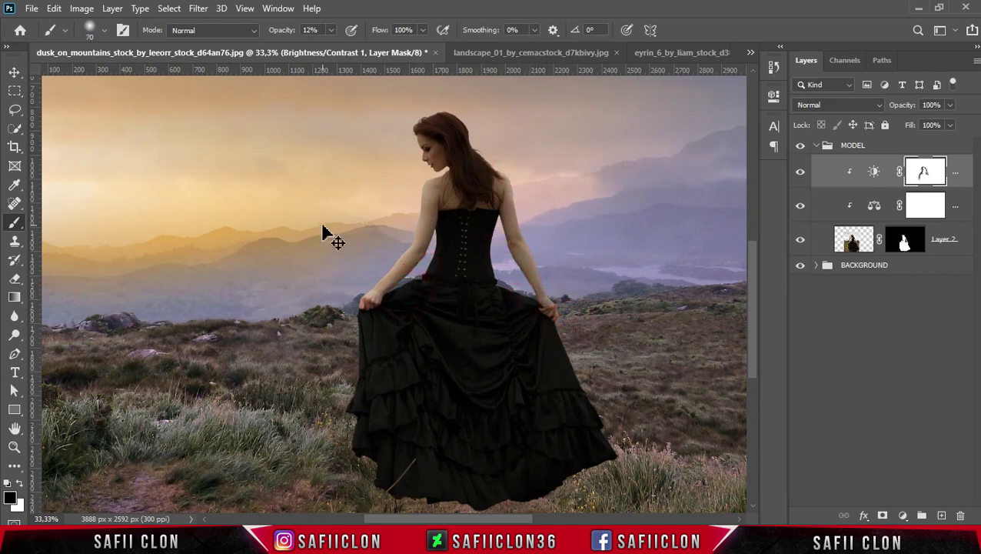
key("ctrl+minus")
left_click(801, 175)
left_click(801, 175)
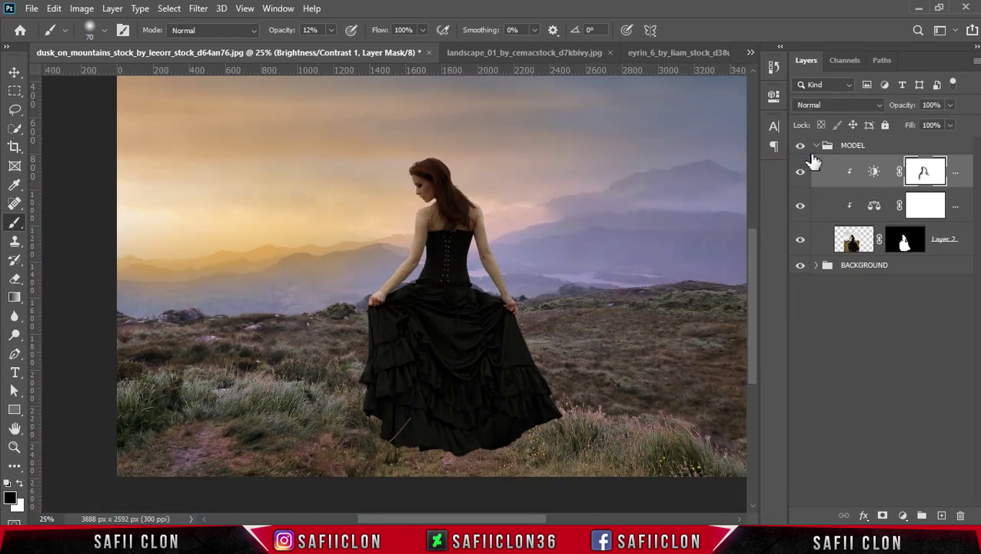
Step: Add a Levels adjustment above Hue/Saturation 1 in the BACKGROUND group, output white lowered to 148
left_click(816, 145)
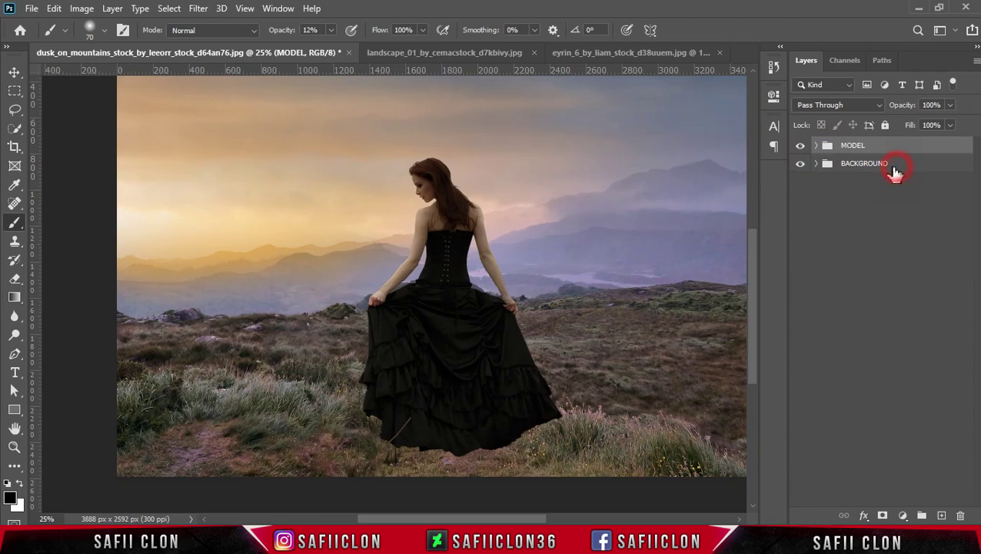
left_click(894, 171)
left_click(816, 164)
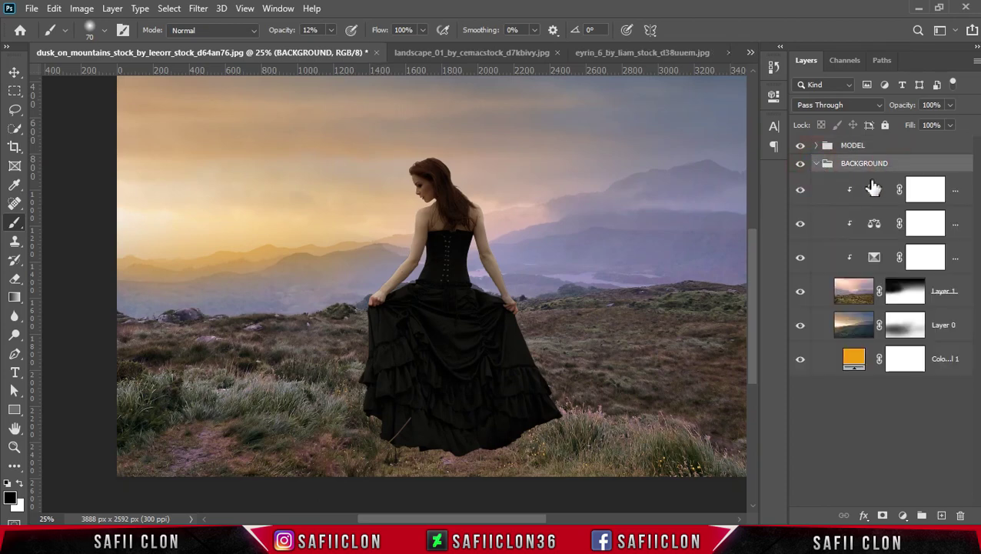
left_click(830, 192)
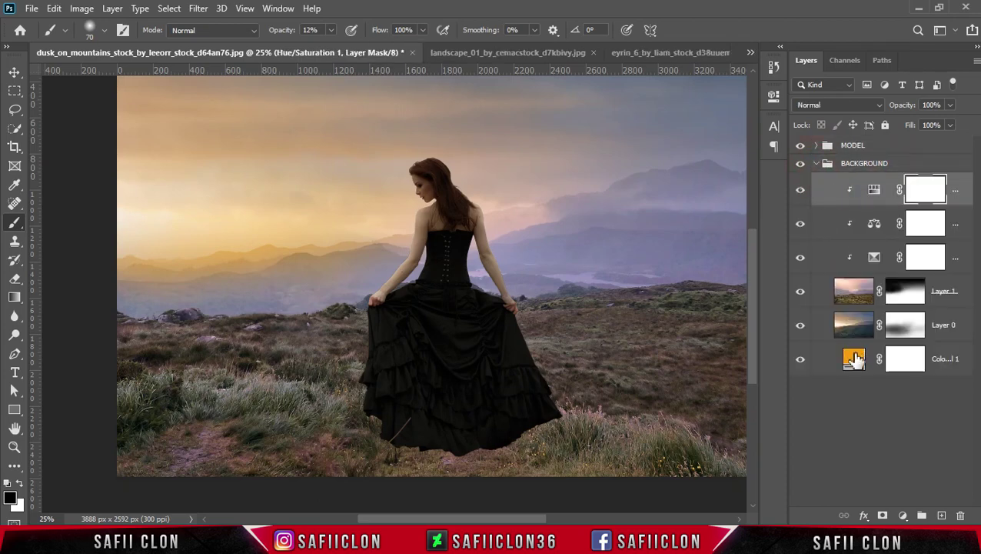
left_click(904, 517)
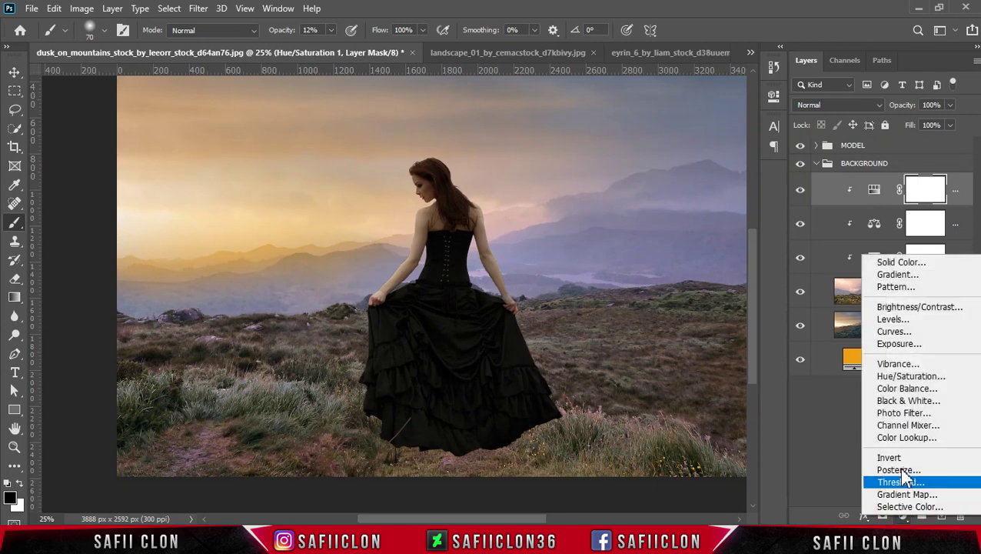
left_click(903, 321)
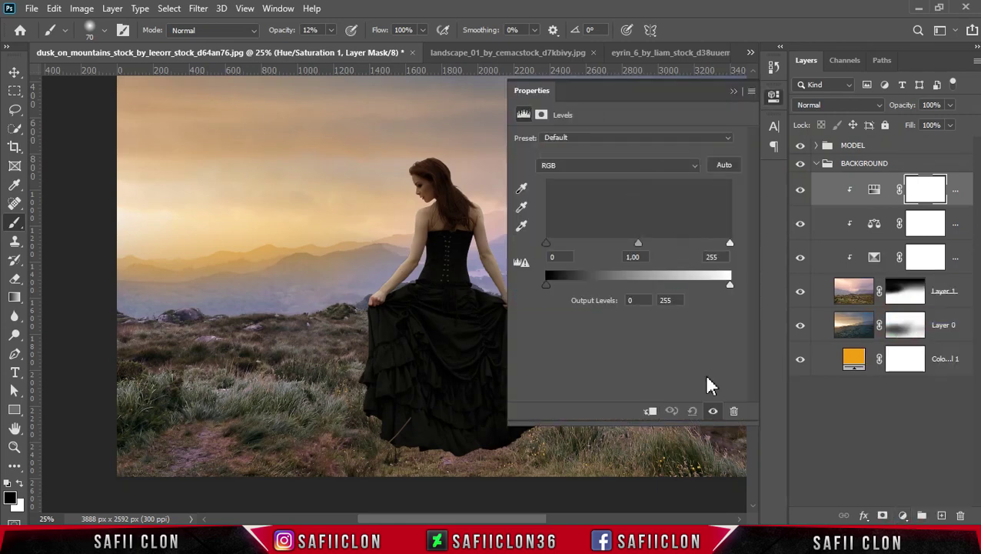
key("ctrl+minus")
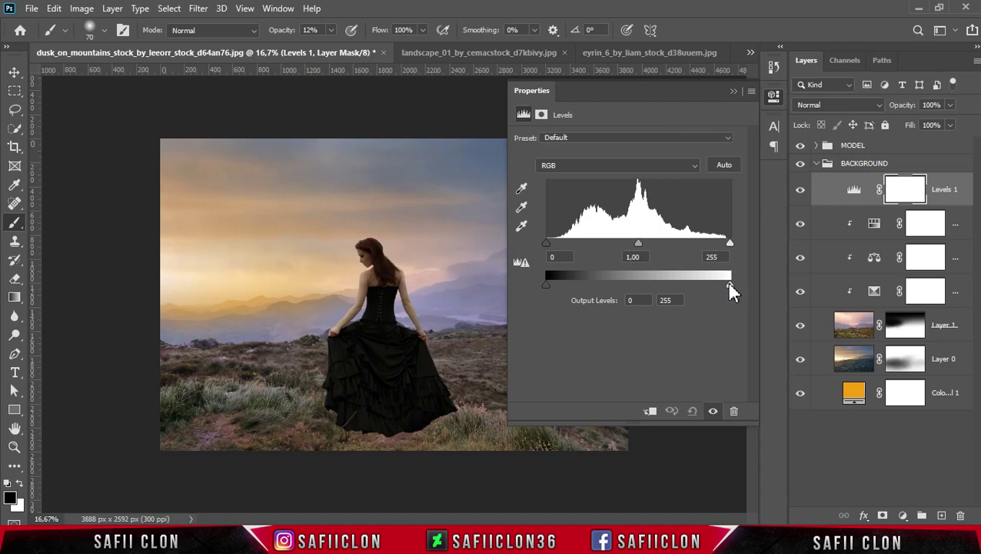
left_click_drag(730, 291, 676, 293)
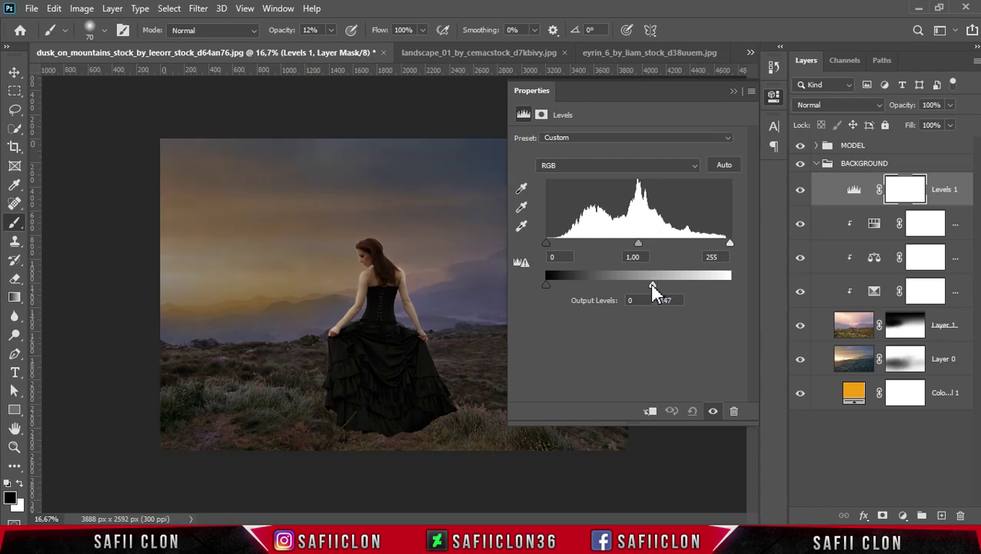
left_click_drag(653, 290, 655, 290)
left_click(734, 92)
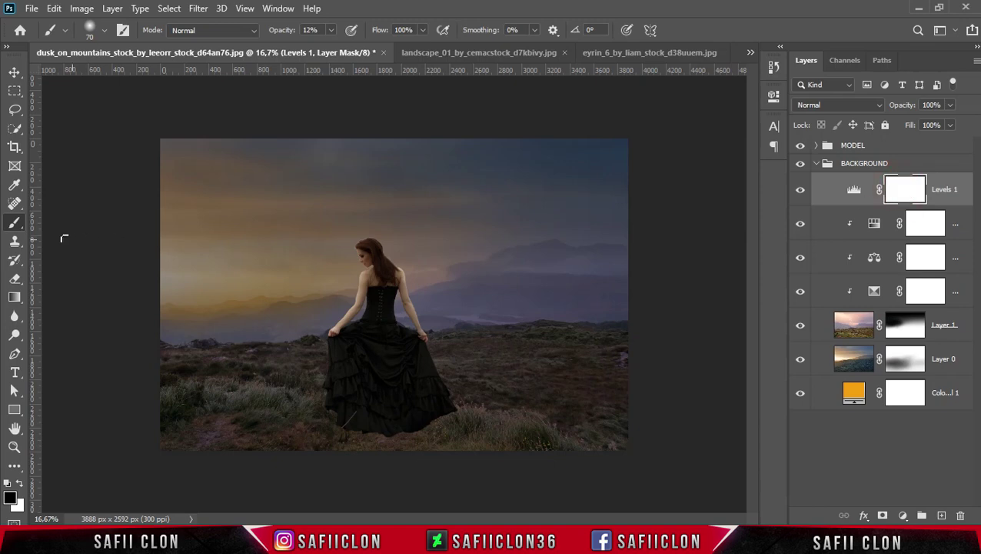
Step: Set the soft brush to 130 px for painting the Levels 1 mask
left_click_drag(11, 229, 37, 223)
left_click(89, 29)
left_click_drag(117, 77, 134, 77)
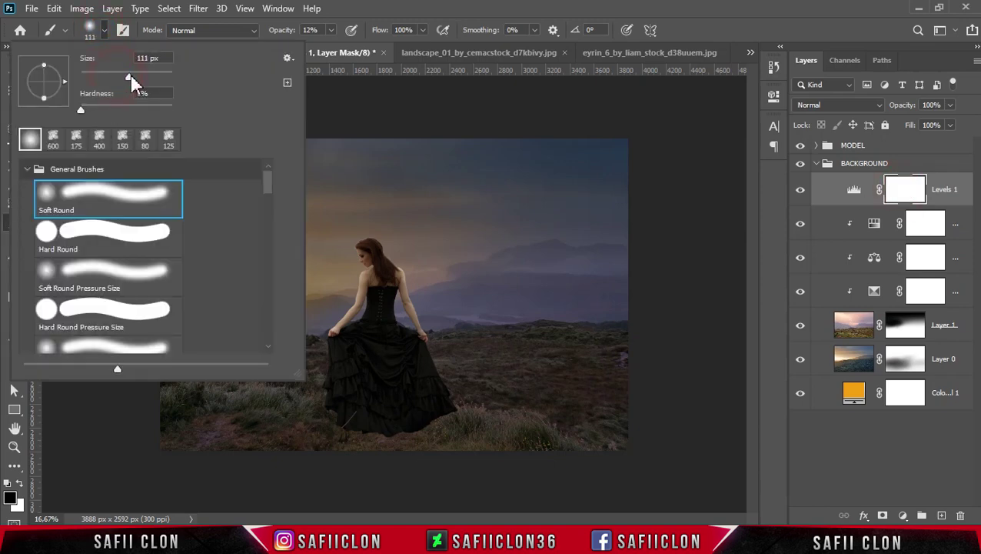
key("Return")
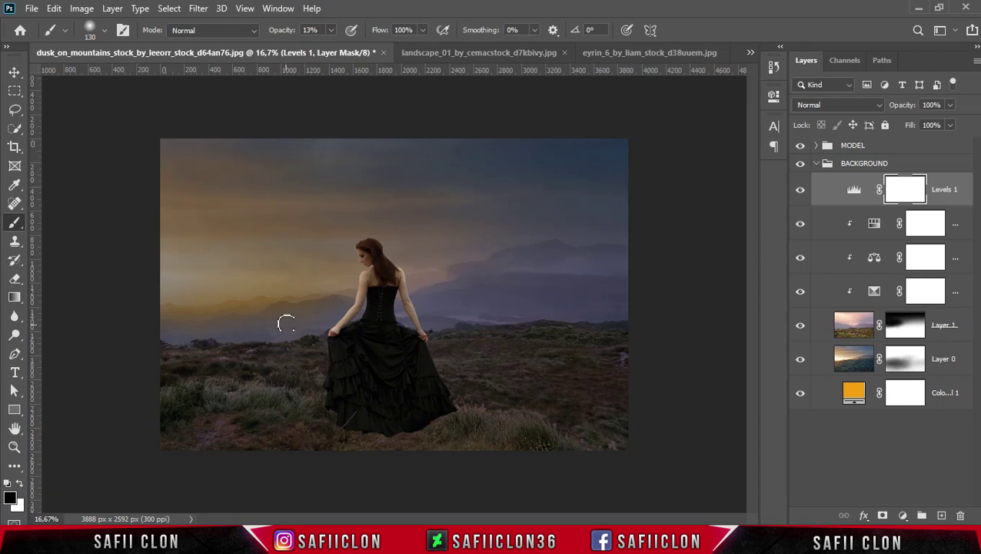
Step: Paint the Levels 1 mask to brighten the glow in the left sky
key("ctrl+plus")
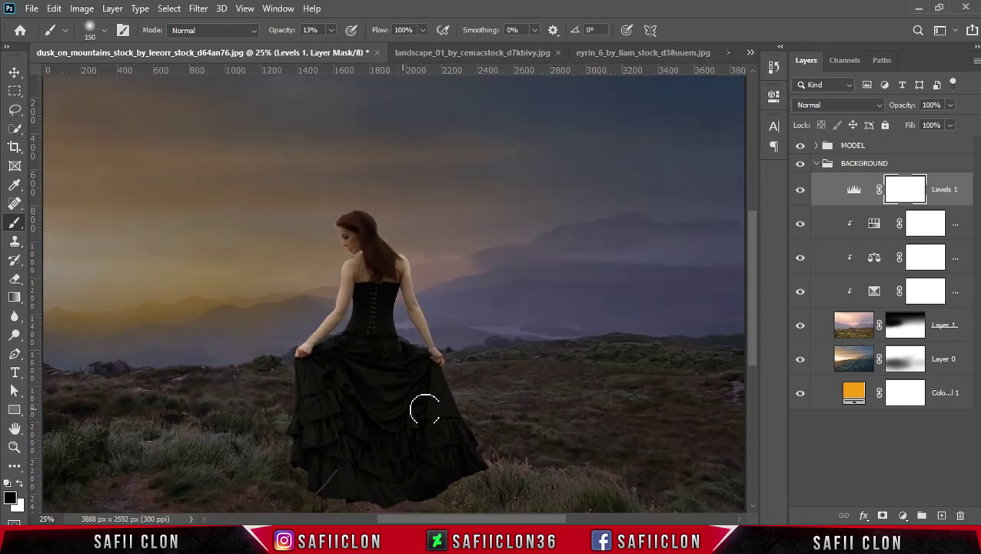
scroll(517, 507, "left", 3)
key("bracketright")
key("bracketright")
key("bracketright")
key("bracketright")
key("bracketright")
mouse_move(235, 308)
left_mouse_down()
mouse_move(91, 259)
mouse_move(153, 239)
left_mouse_up()
key("bracketright")
key("ctrl+minus")
key("bracketright")
key("bracketright")
key("bracketright")
left_click_drag(149, 274, 246, 316)
key("bracketleft")
key("bracketleft")
key("bracketleft")
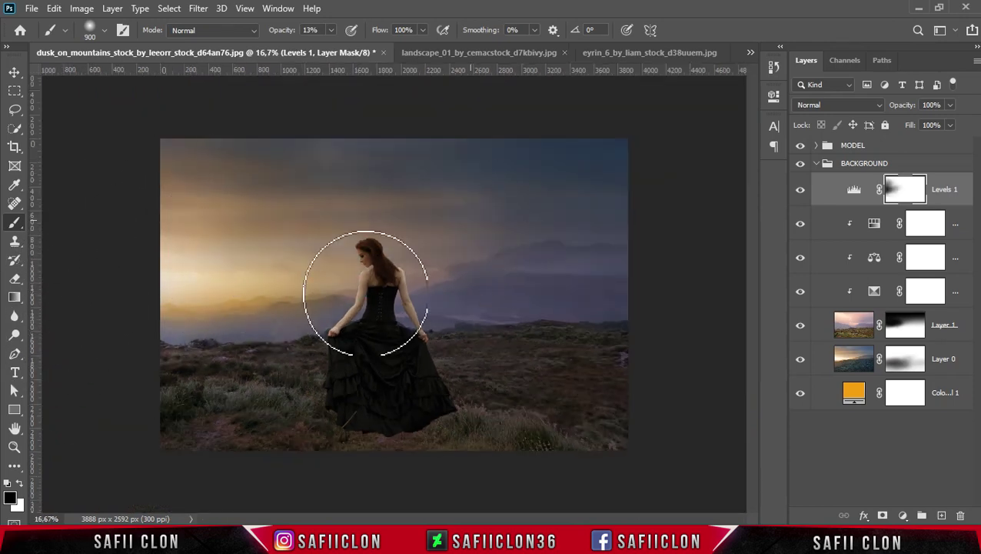
left_click_drag(164, 256, 159, 229)
key("bracketleft")
key("bracketleft")
key("bracketleft")
Step: Dab the mask around the dress, the foreground grass, the woman's head and the left sky edge
left_click(357, 351)
left_click(324, 351)
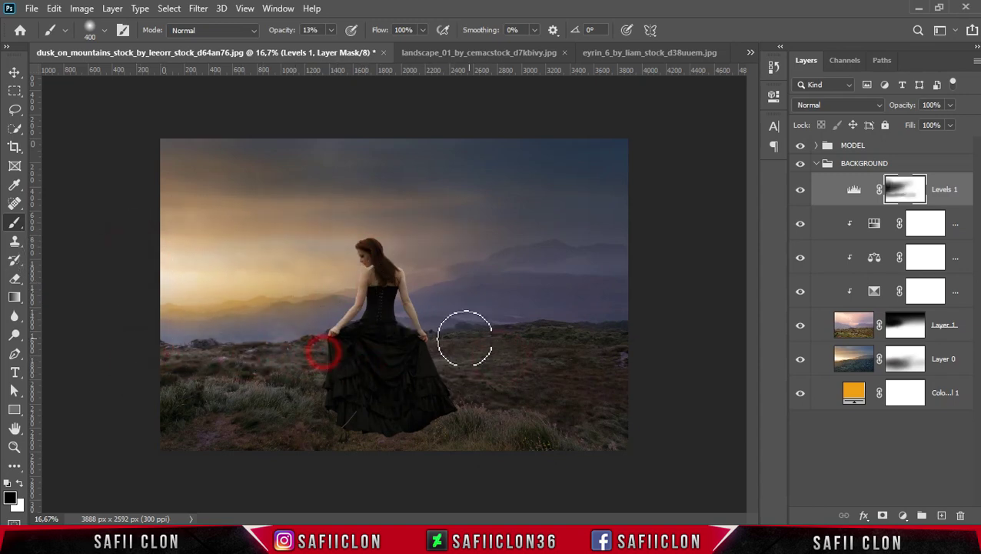
key("bracketright")
key("bracketright")
left_click(300, 383)
key("bracketright")
key("bracketright")
left_click(428, 217)
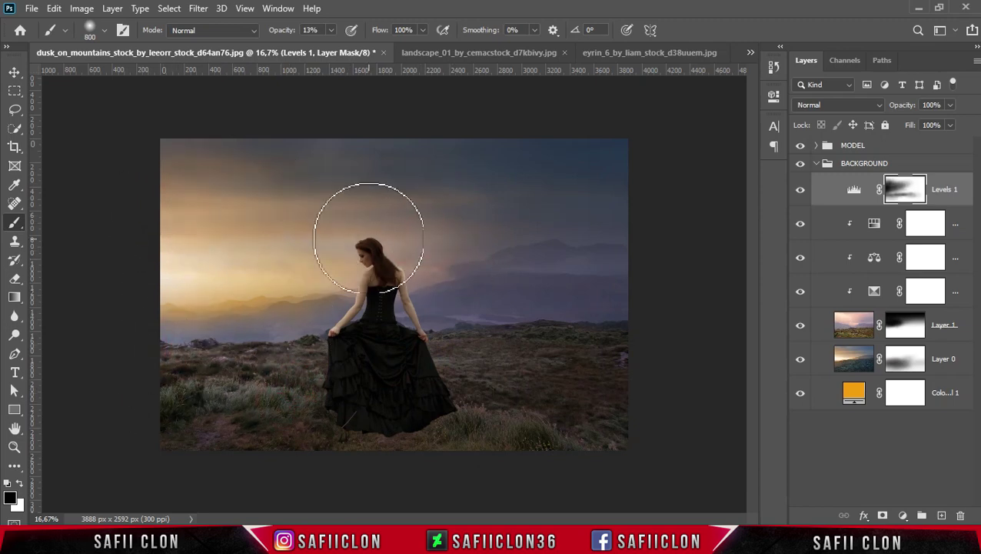
key("bracketleft")
key("bracketleft")
key("bracketleft")
key("bracketright")
key("bracketright")
key("bracketright")
left_click(148, 212)
Step: Toggle Levels 1 to compare, then collapse BACKGROUND and select the MODEL group
left_click(801, 190)
left_click(801, 190)
left_click(801, 193)
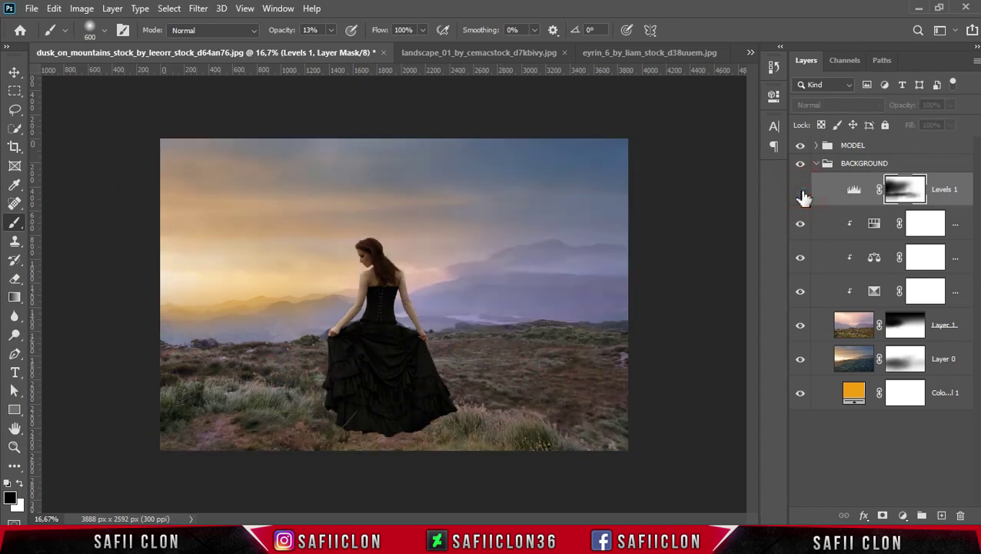
left_click(800, 191)
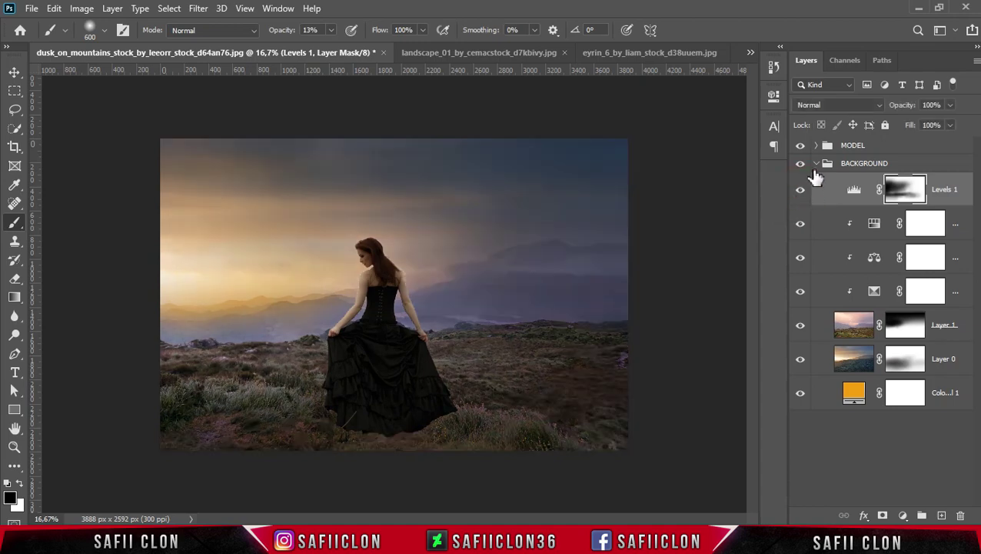
left_click(817, 165)
left_click(859, 153)
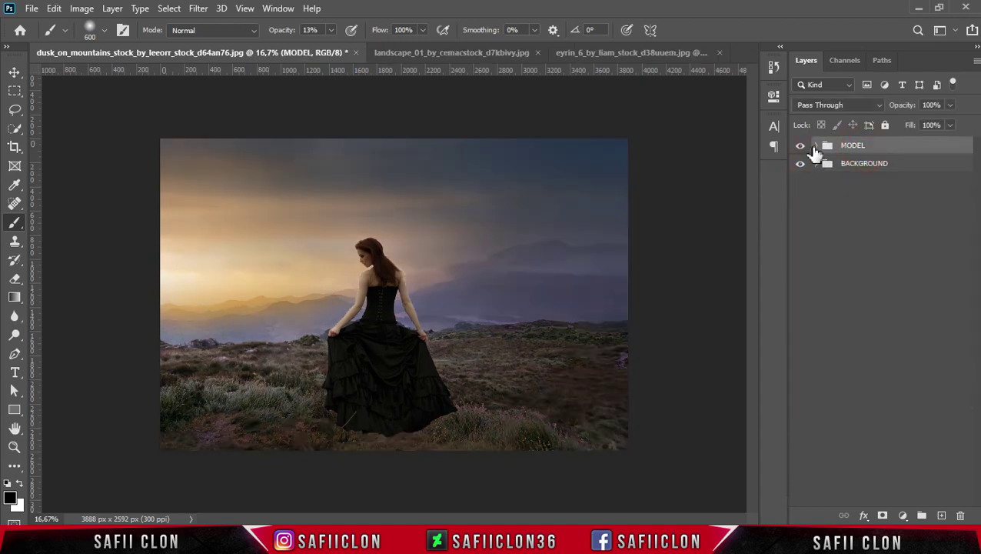
Step: Duplicate the model's Layer 2 and apply the original layer's mask permanently
left_click(815, 146)
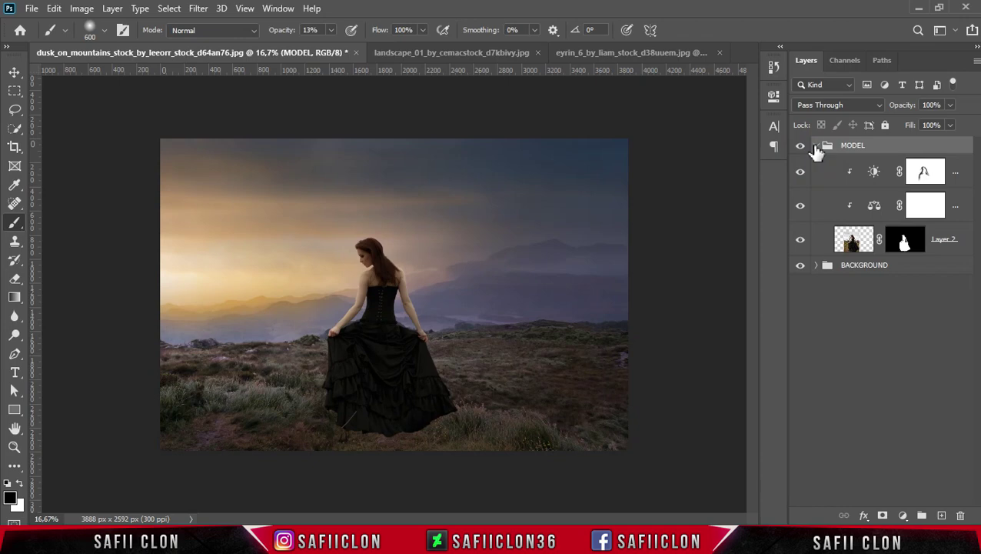
left_click(948, 239)
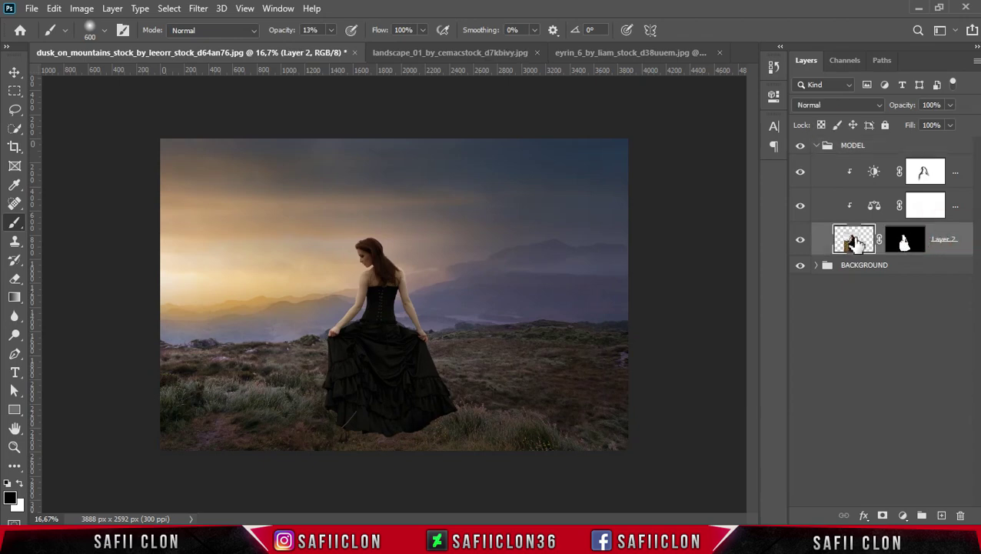
key("ctrl+j")
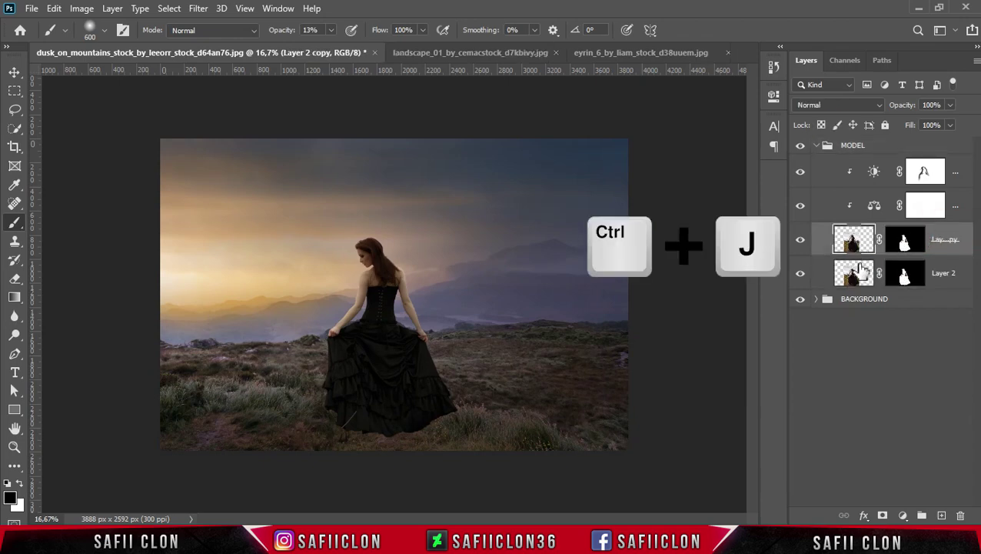
left_click(951, 275)
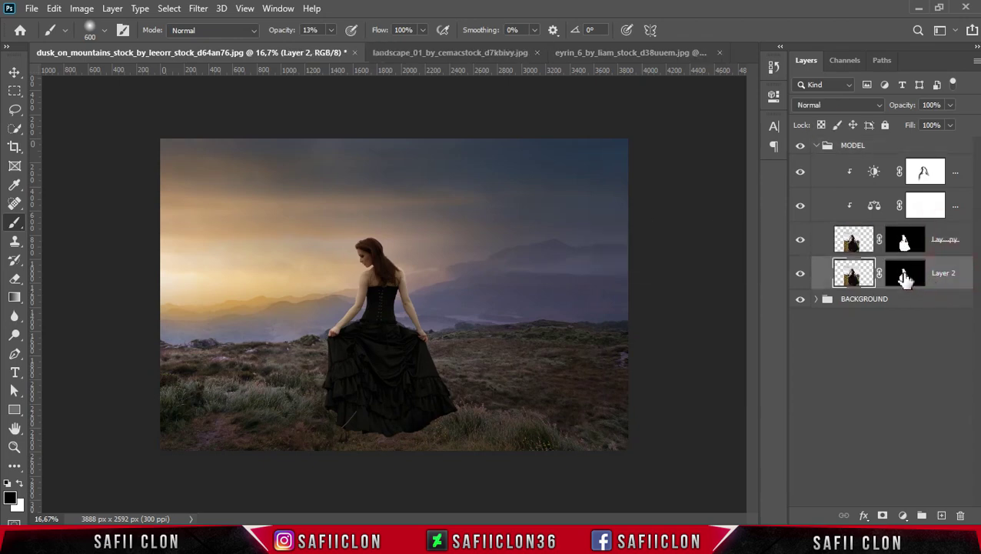
right_click(907, 280)
left_click(876, 313)
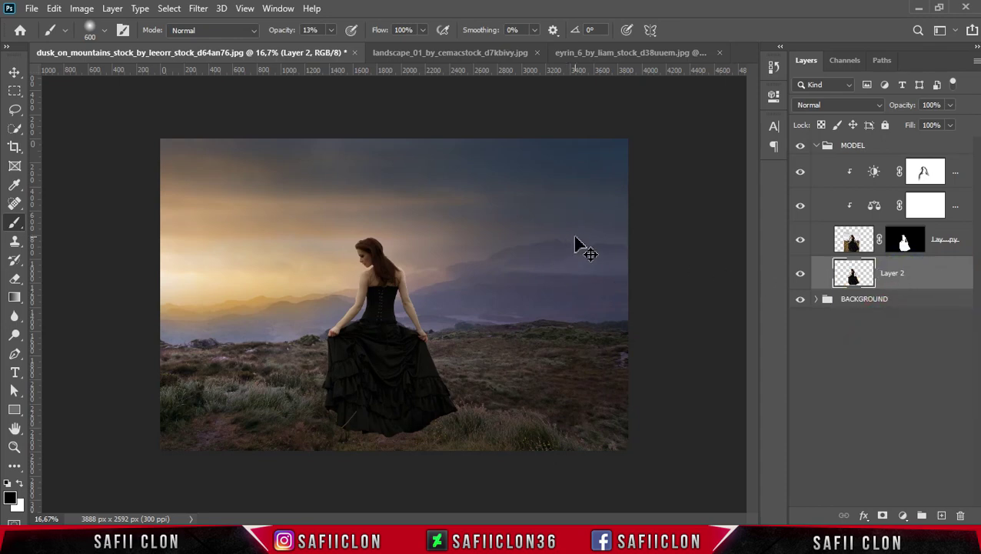
Step: Flip and skew that Layer 2 into a cast shadow across the grass below her feet
key("ctrl+t")
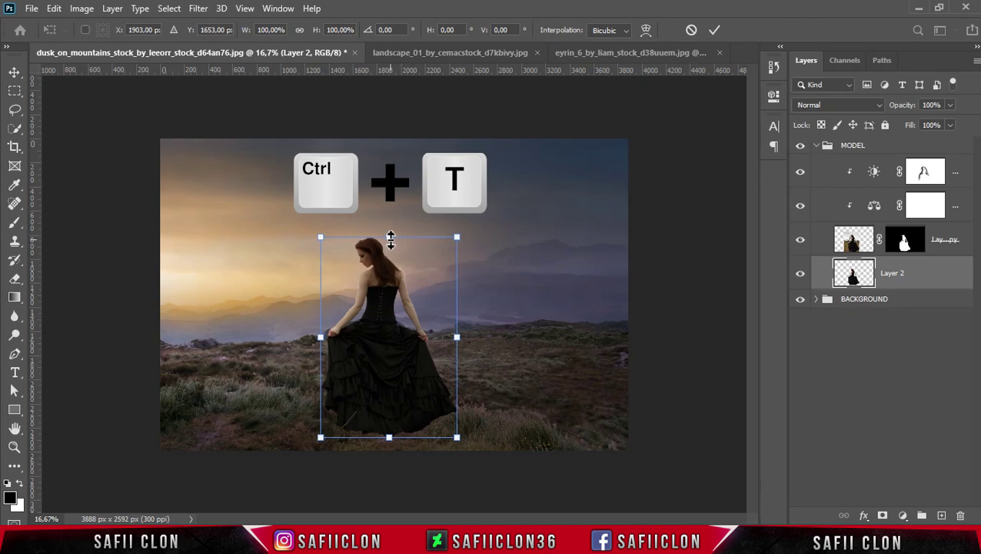
left_click_drag(391, 238, 438, 410)
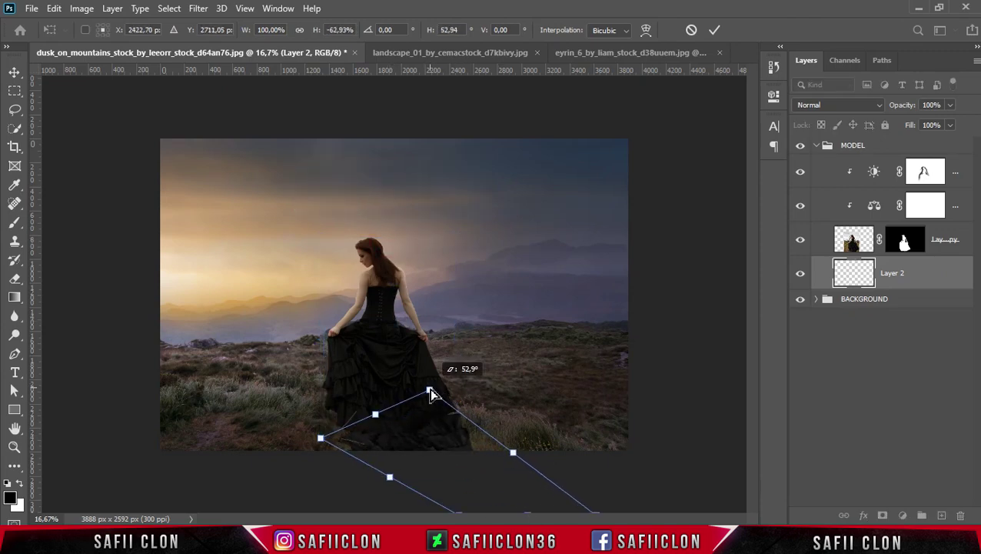
left_click_drag(439, 410, 427, 391)
left_click_drag(320, 444, 323, 438)
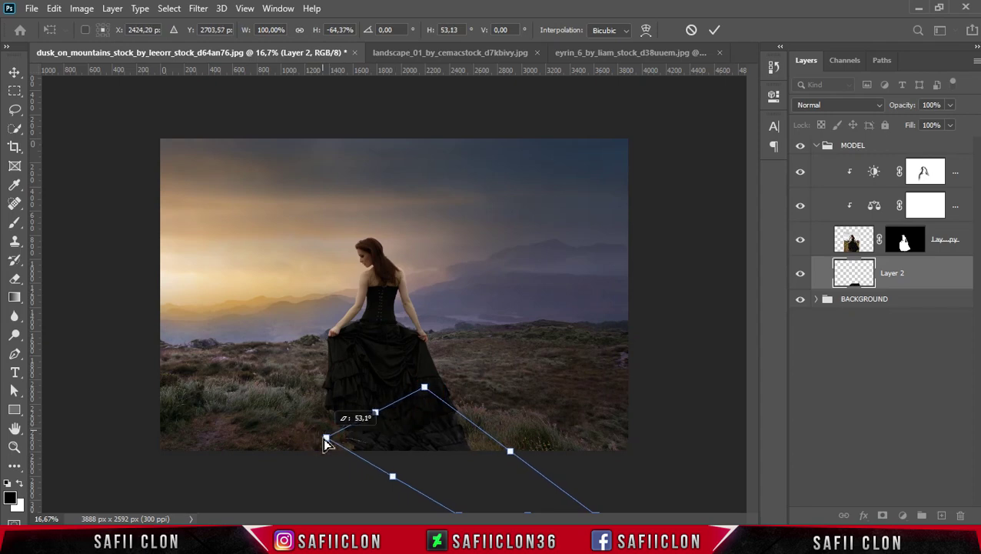
key("ctrl+minus")
mouse_move(445, 460)
left_mouse_down()
mouse_move(431, 473)
mouse_move(450, 464)
left_mouse_up()
left_click_drag(546, 460, 536, 442)
left_click_drag(337, 400, 328, 403)
left_click_drag(536, 440, 549, 447)
left_click_drag(449, 460, 471, 470)
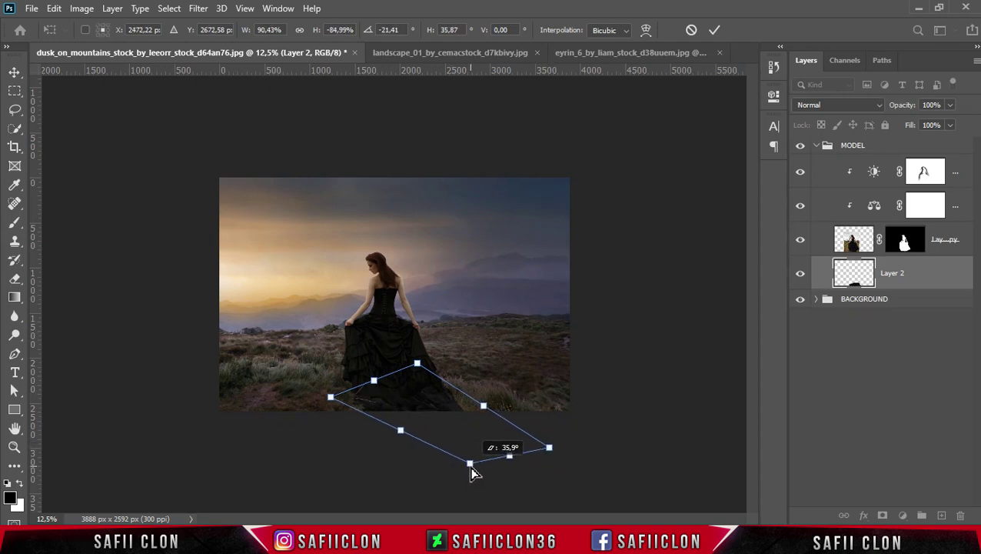
left_click(712, 32)
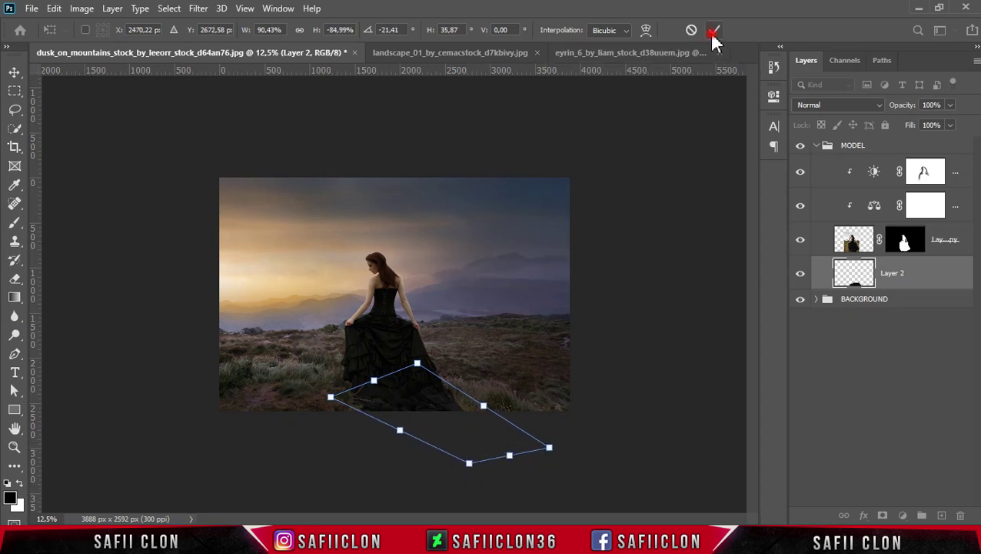
Step: Commit the transform and give Layer 2 a black #000000 Color Overlay
key("b")
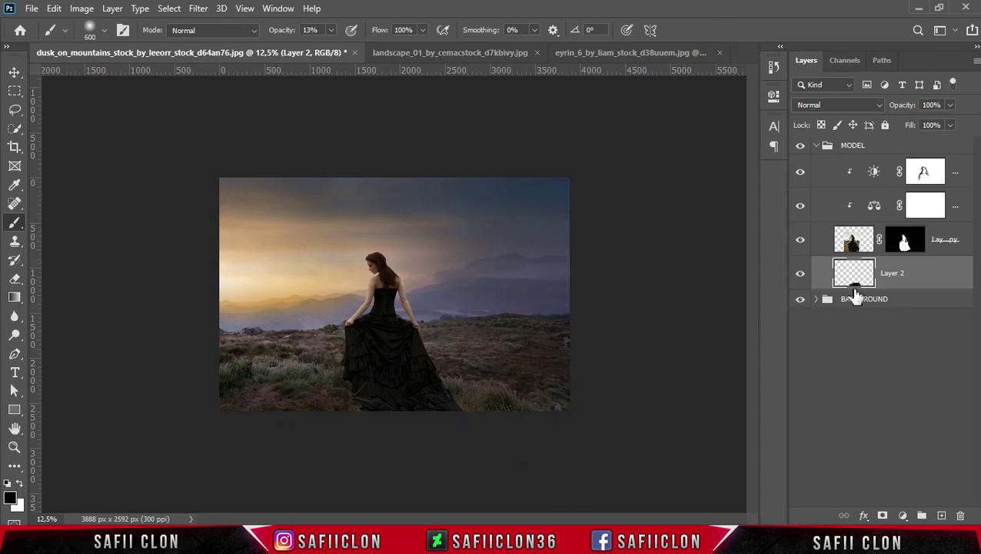
right_click(916, 284)
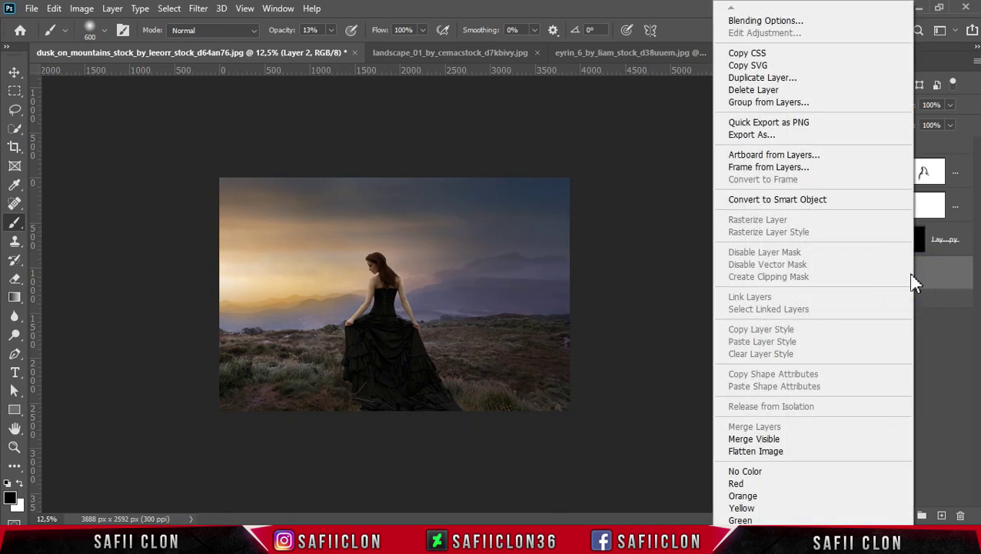
left_click(770, 21)
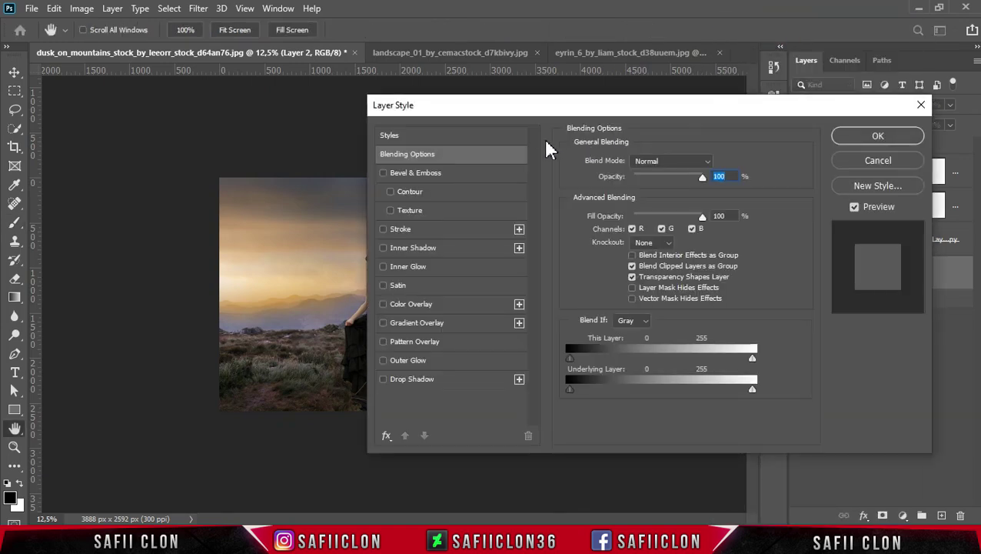
left_click_drag(544, 114, 632, 92)
left_click(512, 282)
left_click(812, 142)
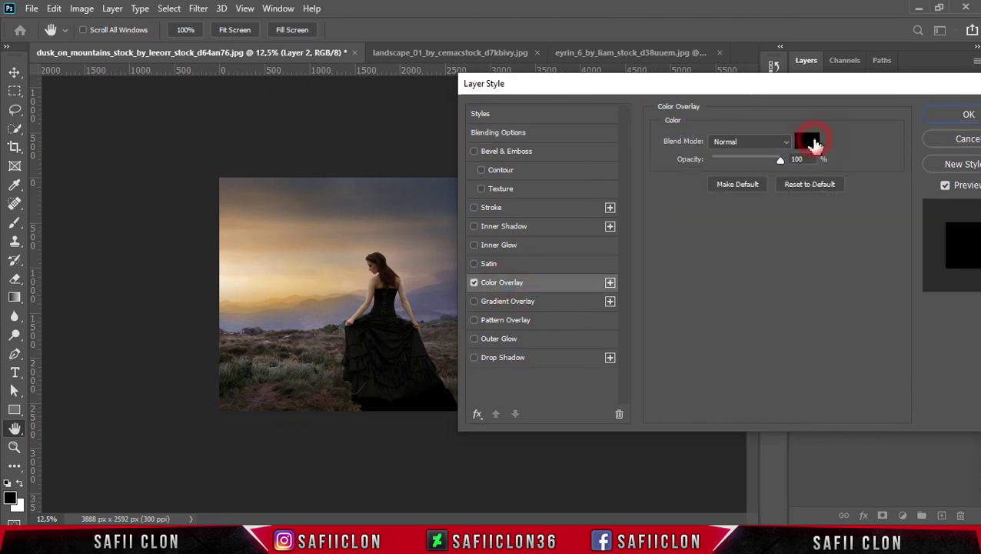
left_click(909, 111)
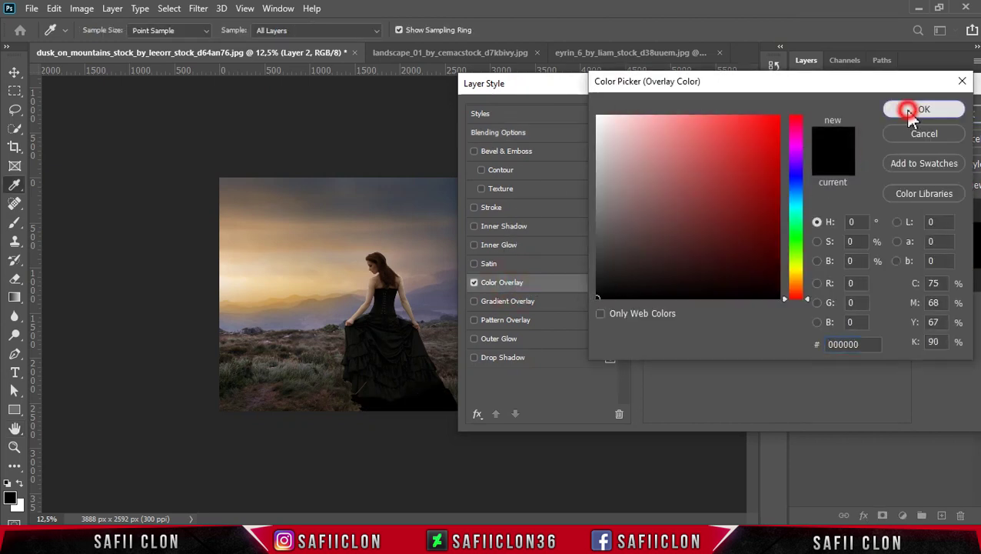
left_click_drag(910, 85, 814, 95)
left_click(892, 125)
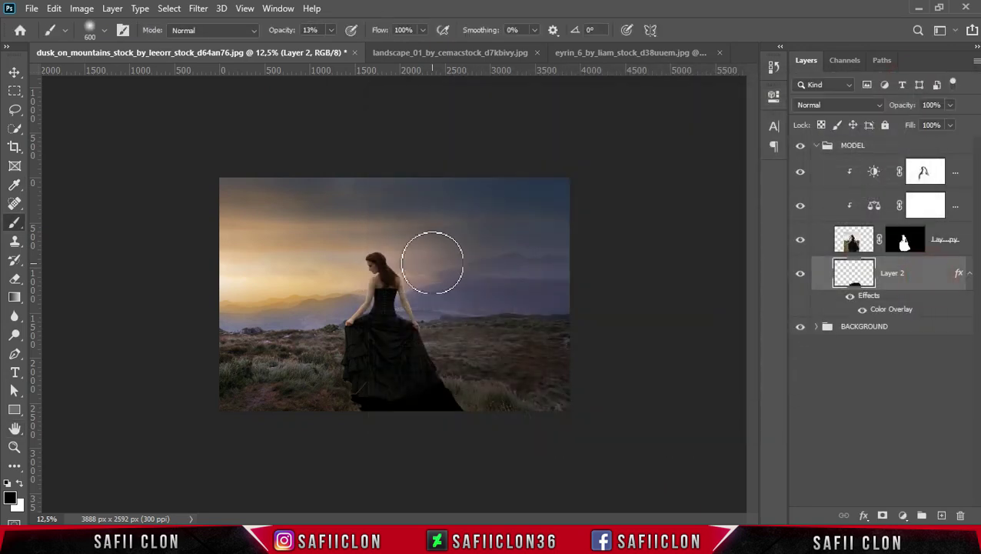
left_click(200, 9)
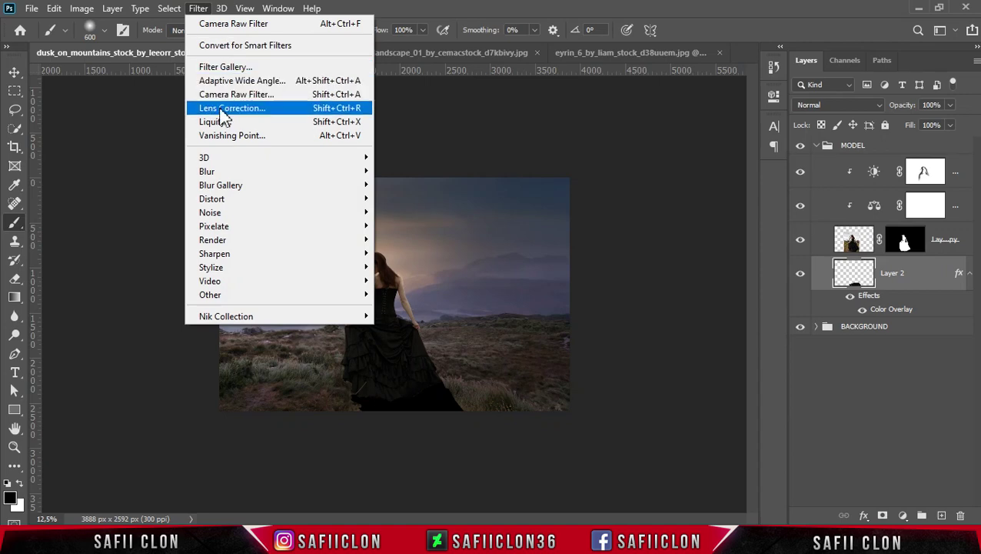
mouse_move(231, 171)
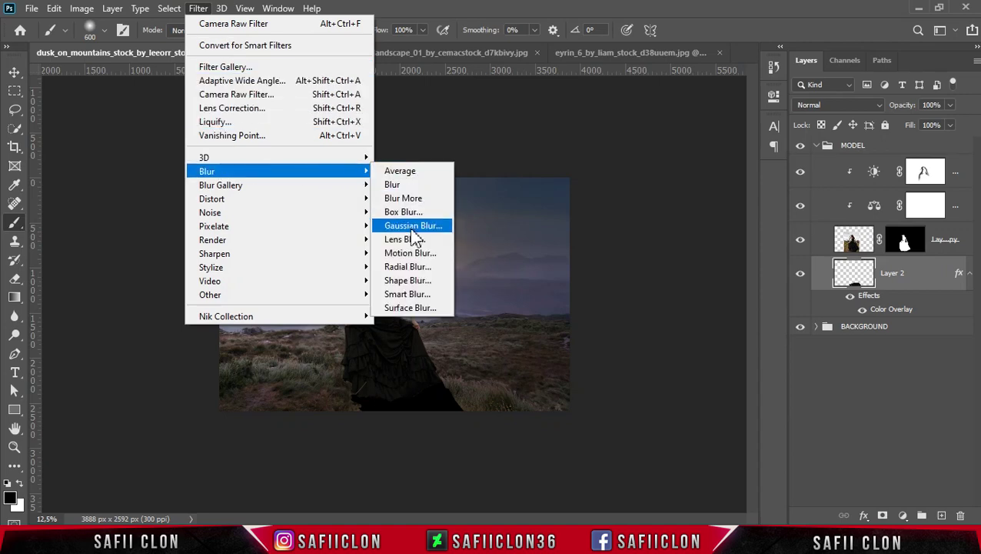
Step: Apply a 48.4-pixel Gaussian Blur to the shadow layer
left_click(419, 234)
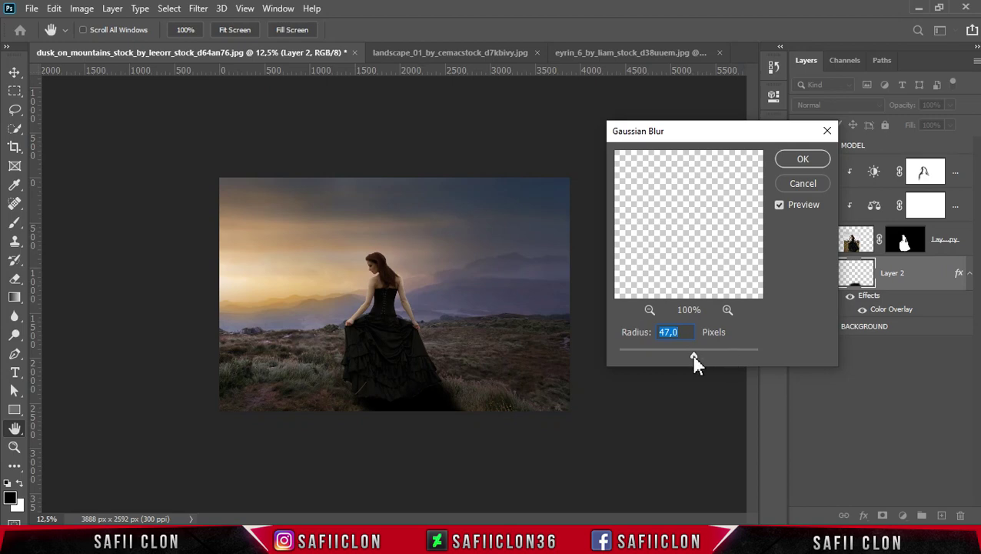
left_click_drag(694, 361, 695, 362)
left_click(800, 163)
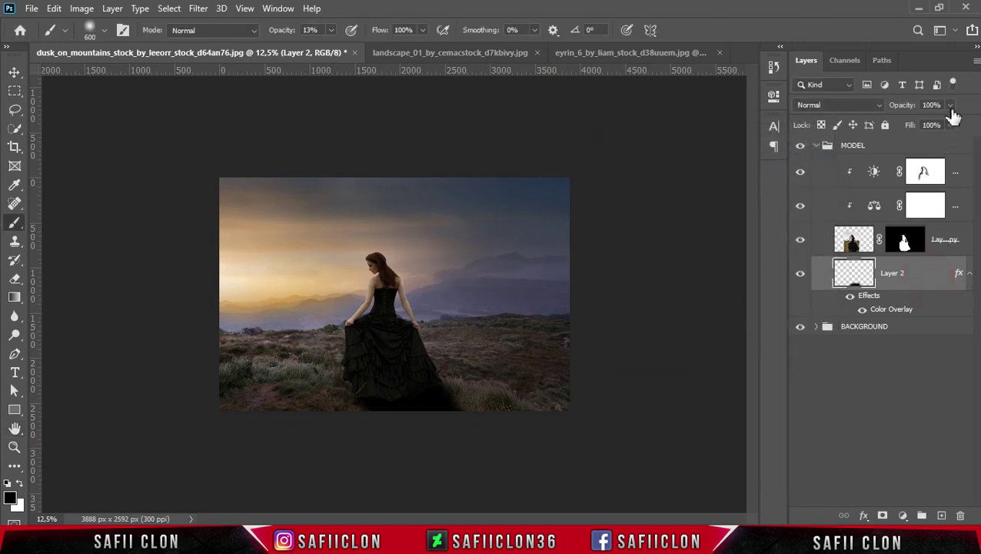
Step: Lower the shadow Layer 2's opacity to 71%
left_click(952, 106)
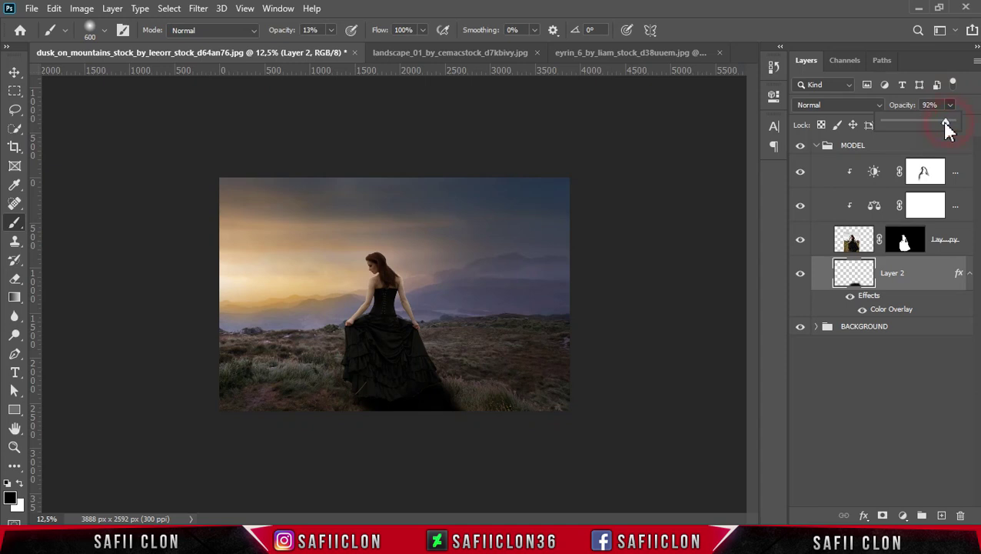
left_click_drag(942, 122, 936, 122)
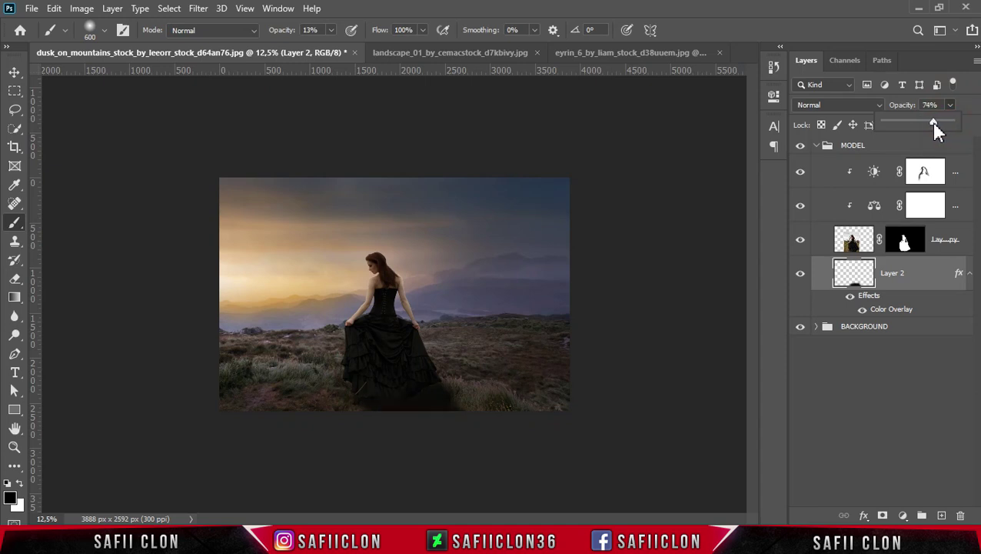
left_click(962, 105)
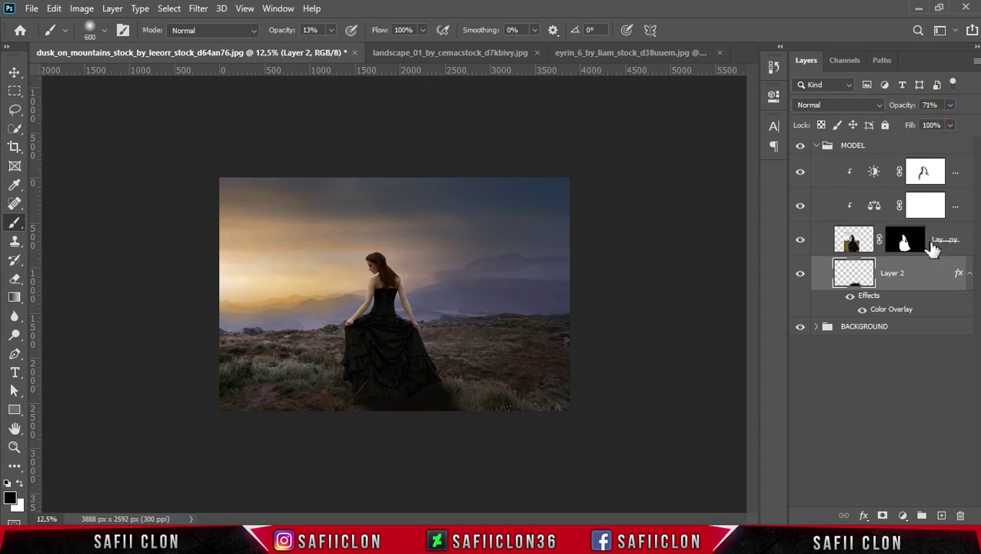
key("ctrl+plus")
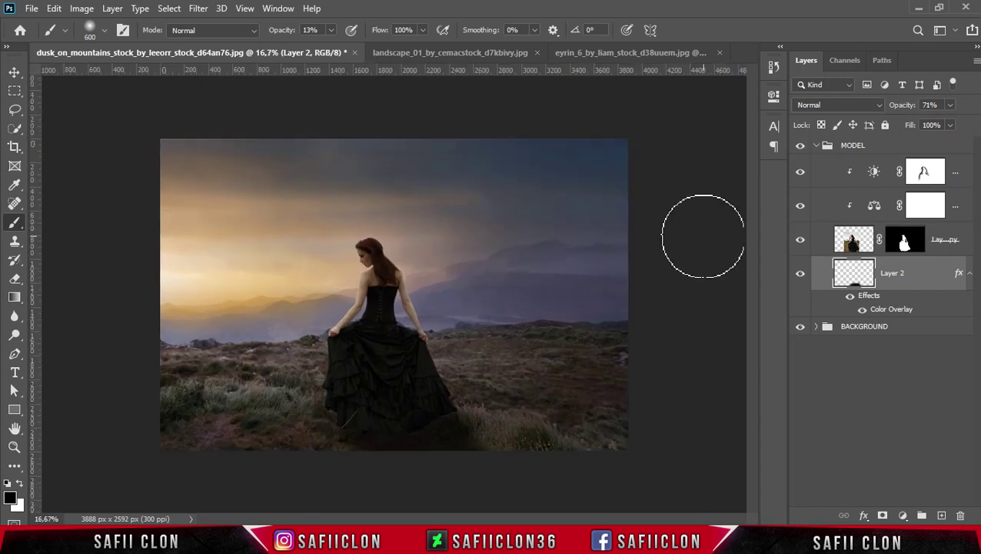
Step: Add a new layer above the cast shadow and set up a Soft Round brush at 9% opacity
left_click(916, 284)
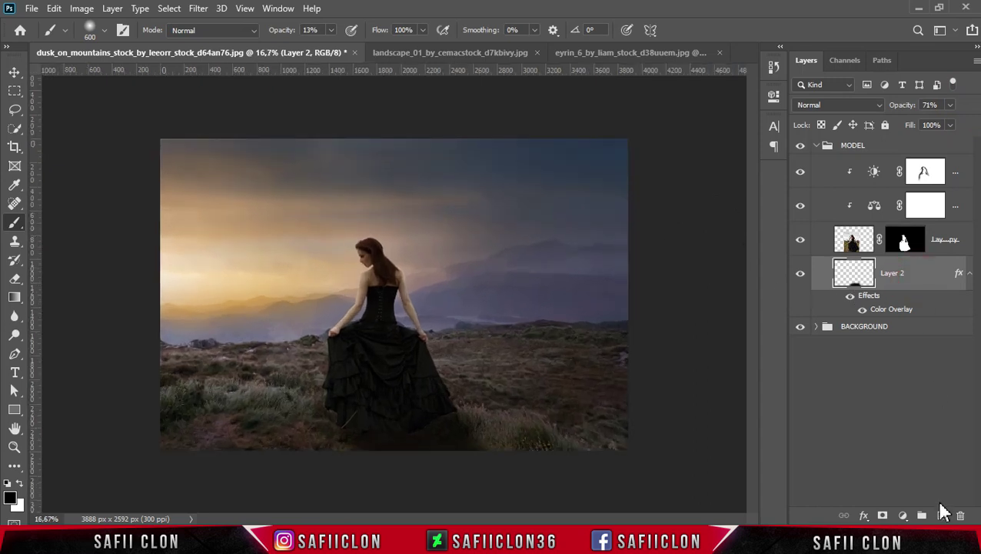
left_click(943, 515)
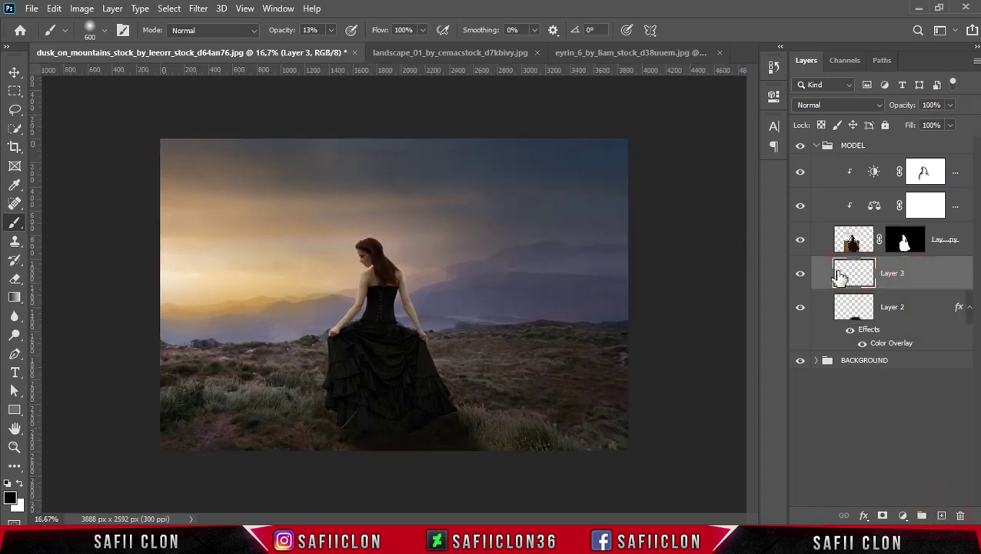
right_click(14, 222)
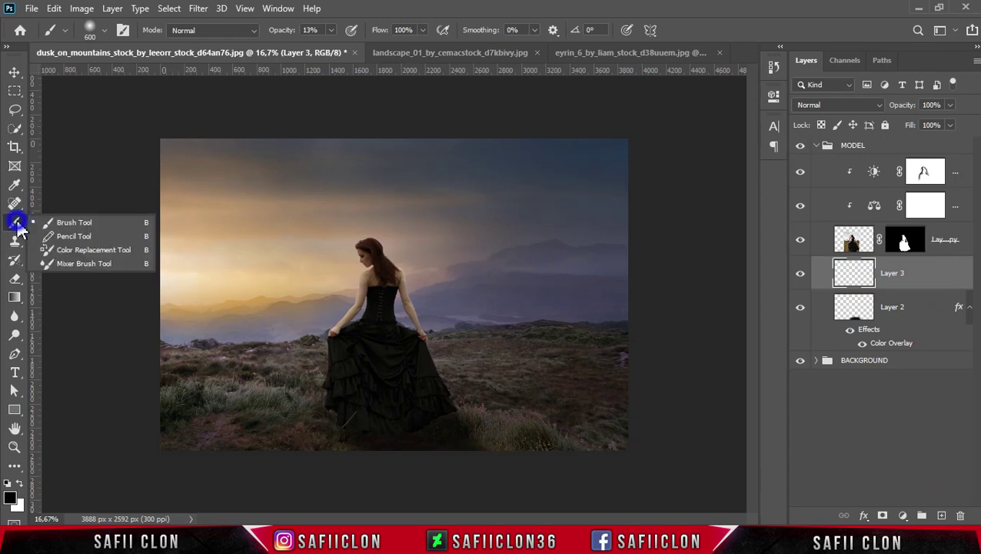
left_click(67, 219)
left_click(91, 30)
left_click(112, 201)
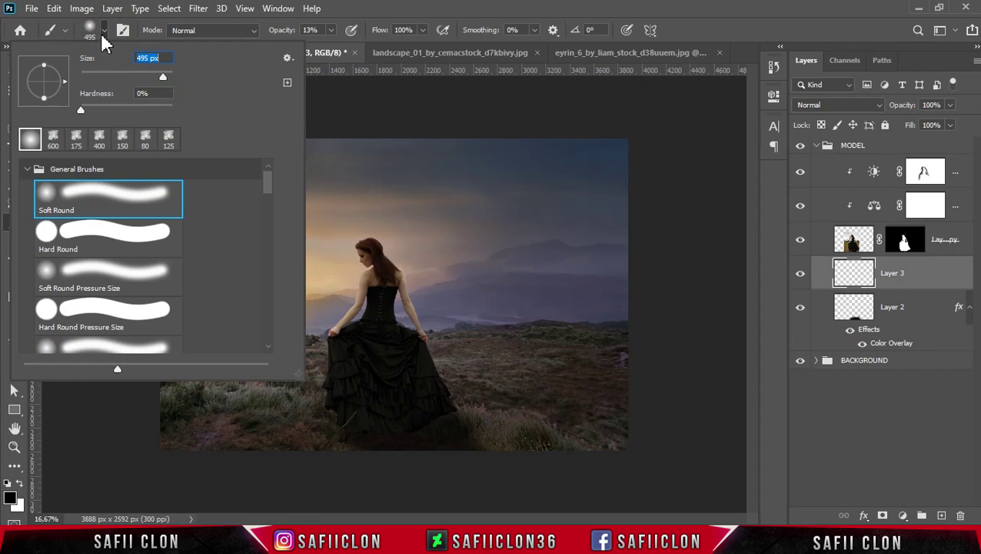
left_click(91, 30)
left_click(331, 31)
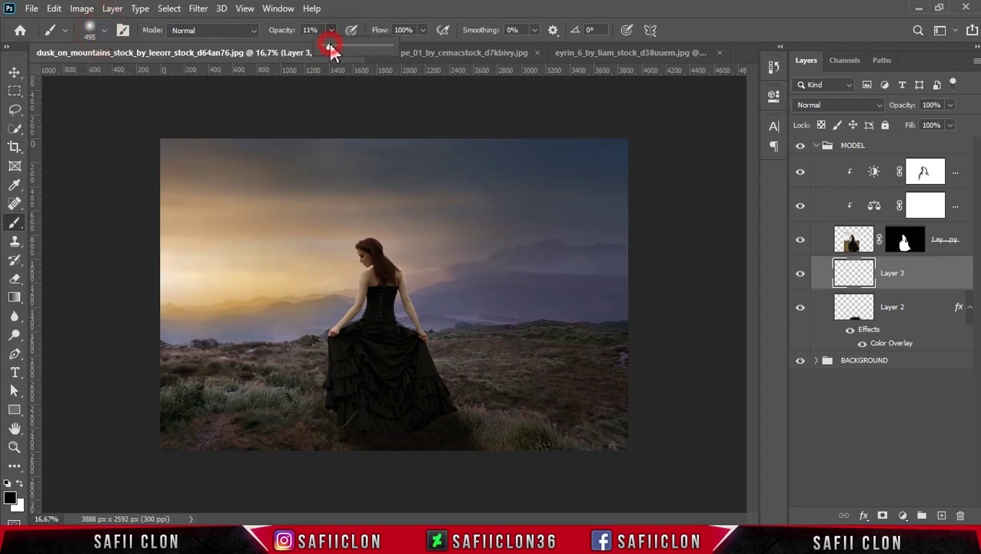
left_click(330, 34)
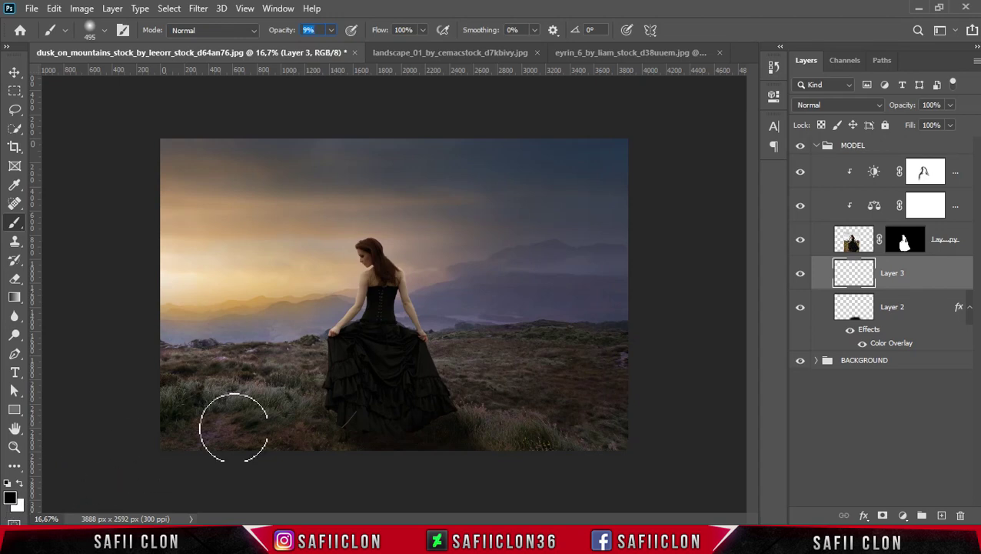
Step: Zoom in and paint soft black contact shadow on the grass around the dress hem
key("ctrl+plus")
key("ctrl+plus")
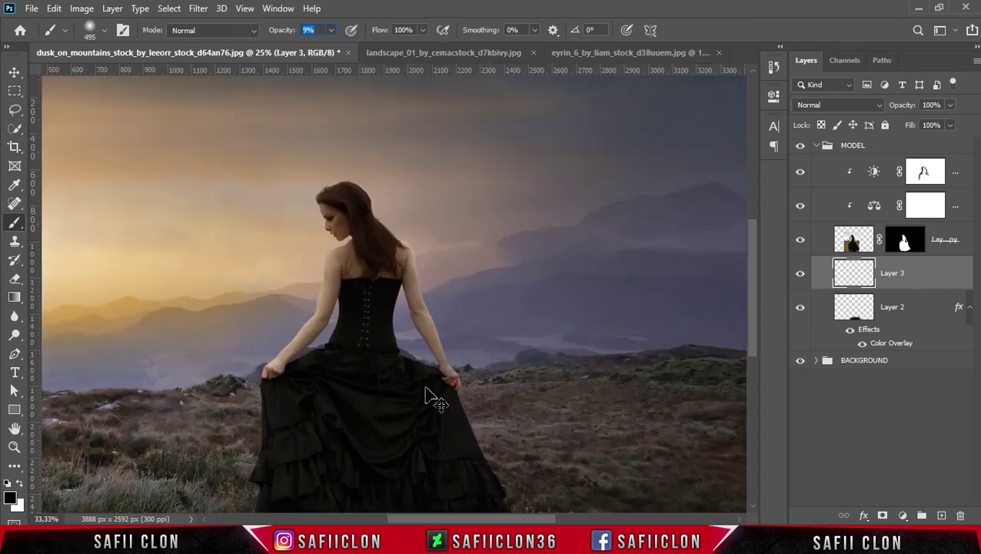
left_click_drag(754, 336, 746, 398)
key("bracketleft")
key("bracketleft")
key("bracketleft")
mouse_move(486, 394)
left_mouse_down()
mouse_move(470, 378)
mouse_move(489, 361)
mouse_move(351, 407)
mouse_move(313, 388)
mouse_move(307, 411)
left_mouse_up()
key("bracketleft")
key("bracketleft")
key("bracketleft")
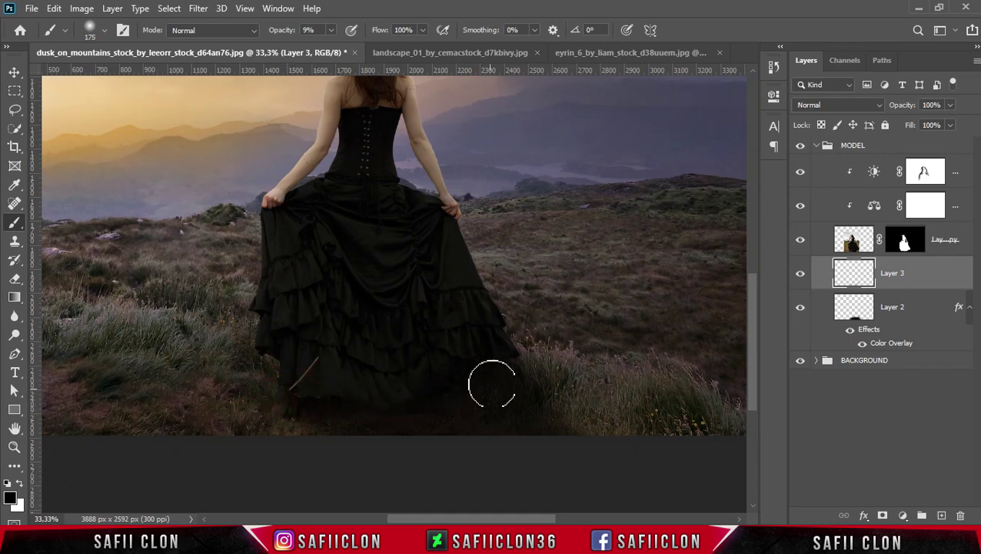
mouse_move(470, 396)
left_mouse_down()
mouse_move(432, 407)
mouse_move(515, 361)
left_mouse_up()
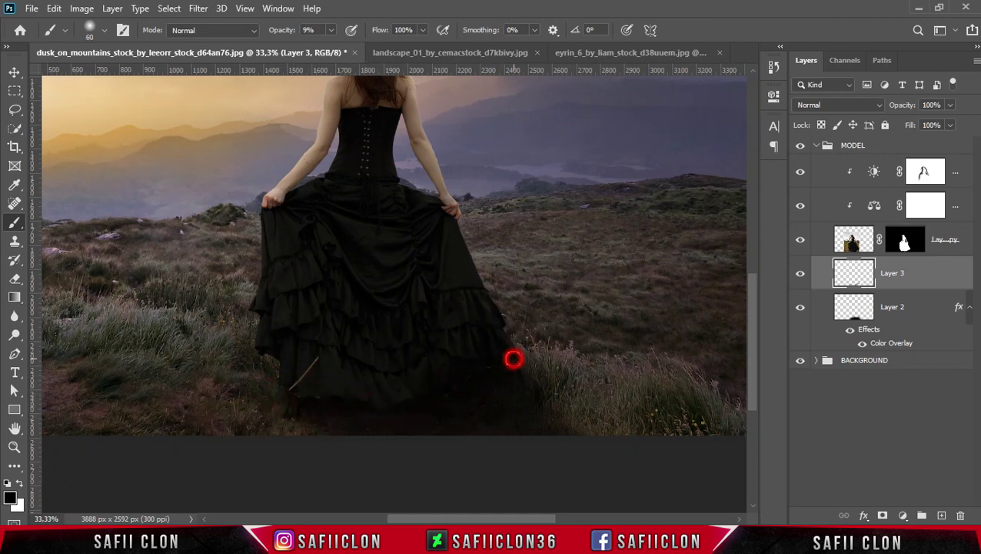
key("bracketright")
key("bracketright")
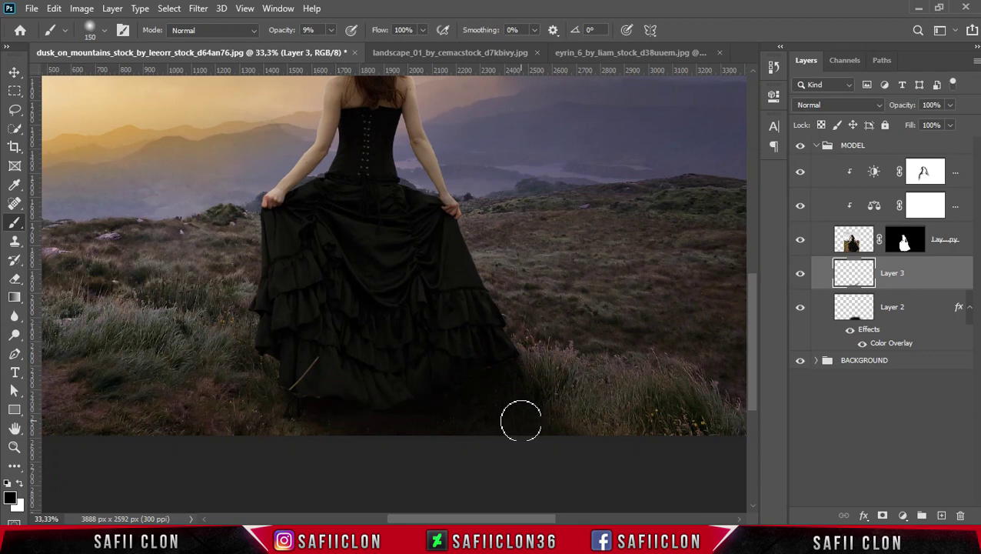
left_click(956, 239)
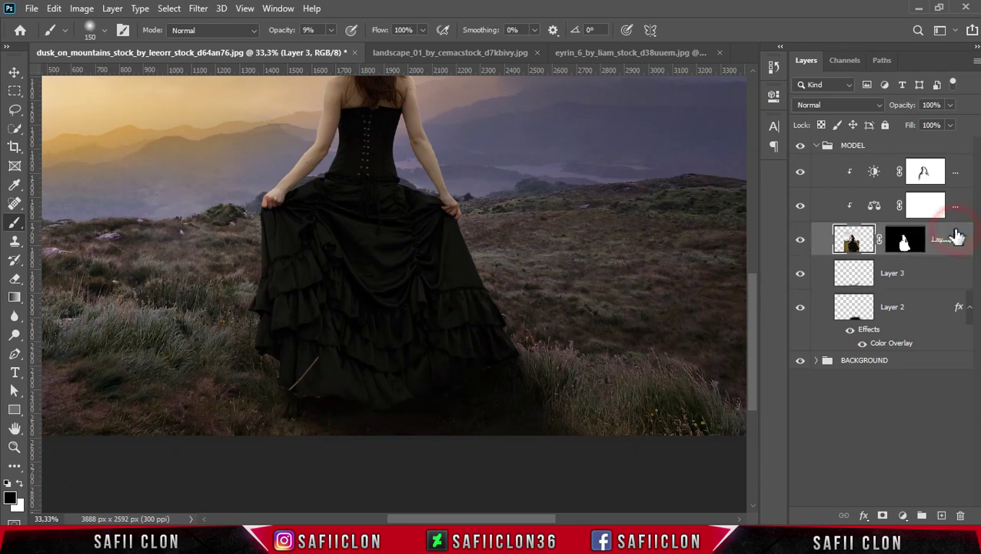
Step: Add a new layer clipped to the woman's layer with Ctrl+Alt+G, keeping the Brush Tool
left_click(942, 515)
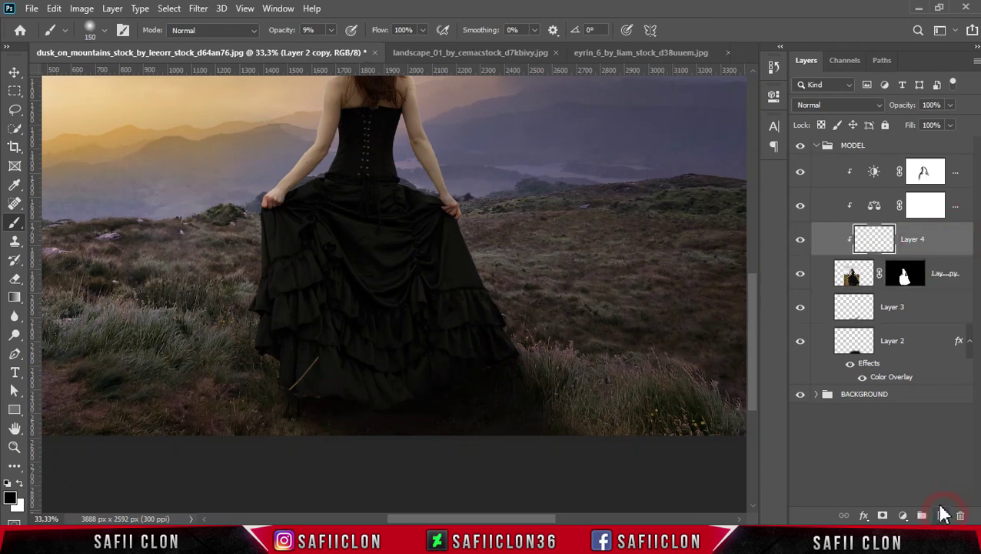
key("ctrl+alt+g")
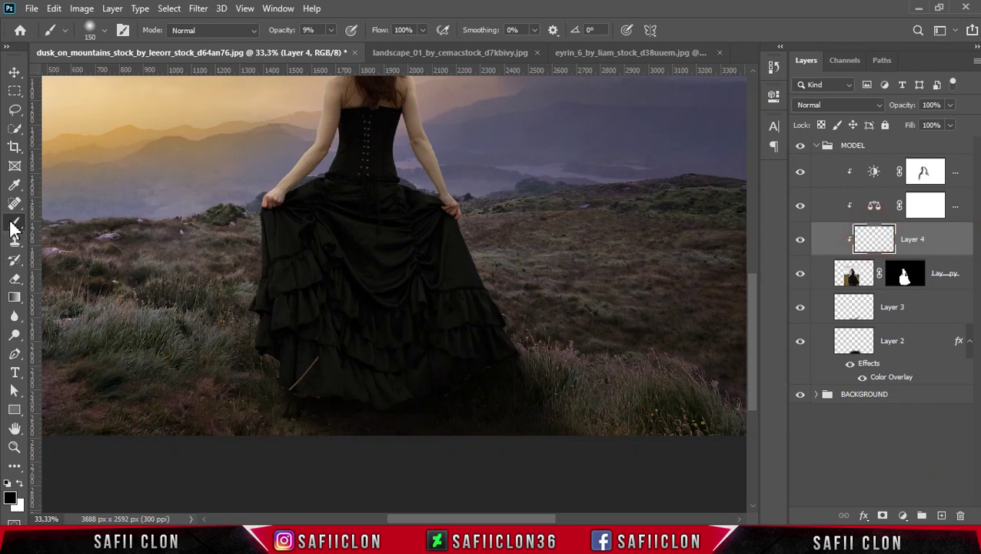
right_click(14, 222)
left_click(56, 220)
Step: Adjust the brush size and set it to 8% opacity with black as the foreground colour
left_click(103, 31)
left_click_drag(142, 77, 127, 61)
left_click(105, 31)
left_click(331, 30)
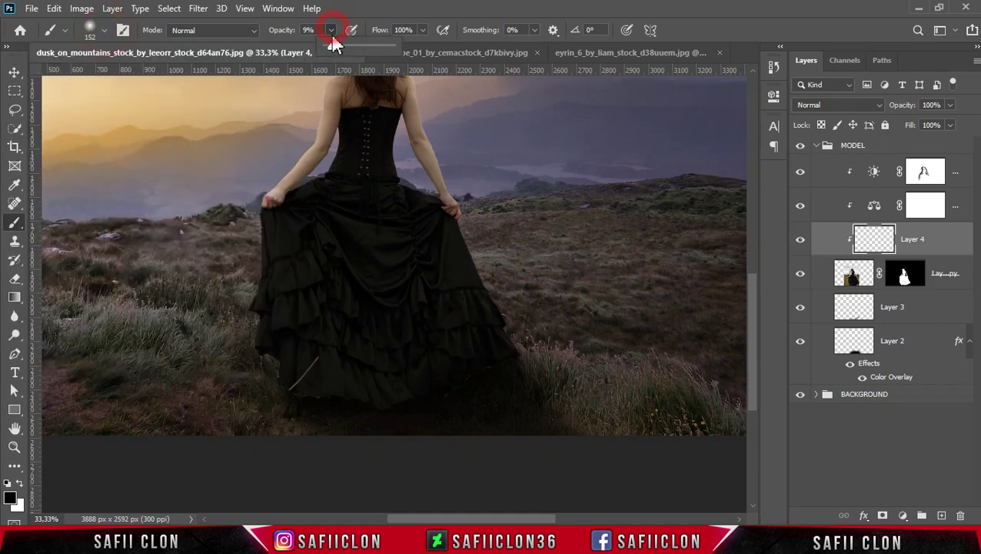
left_click_drag(331, 45, 329, 44)
left_click(12, 500)
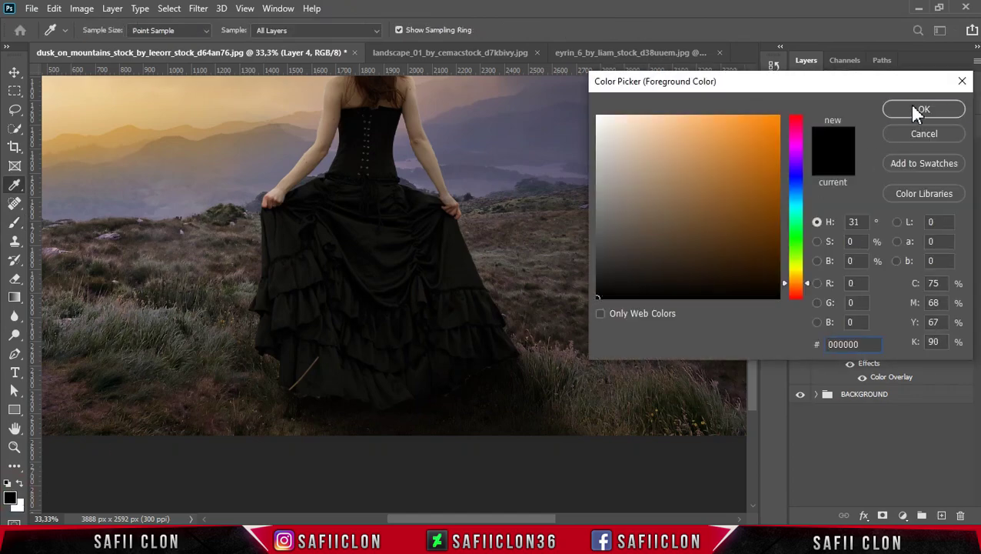
left_click(921, 110)
Step: Paint faint black shading over the bottom of the dress, enlarging the brush to 250
left_click_drag(494, 372, 327, 415)
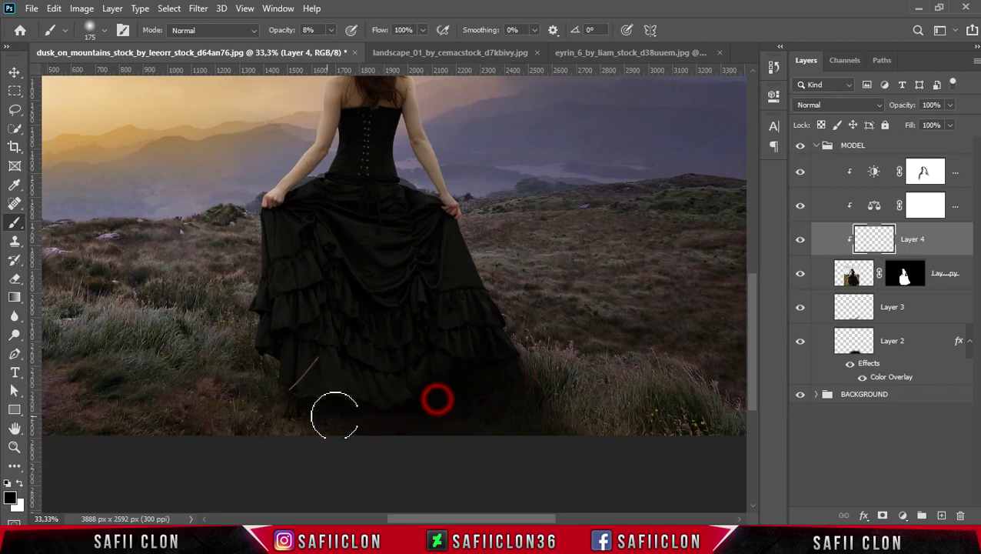
key("bracketright")
key("bracketright")
mouse_move(327, 415)
left_mouse_down()
mouse_move(371, 412)
mouse_move(307, 361)
mouse_move(471, 350)
mouse_move(477, 396)
left_mouse_up()
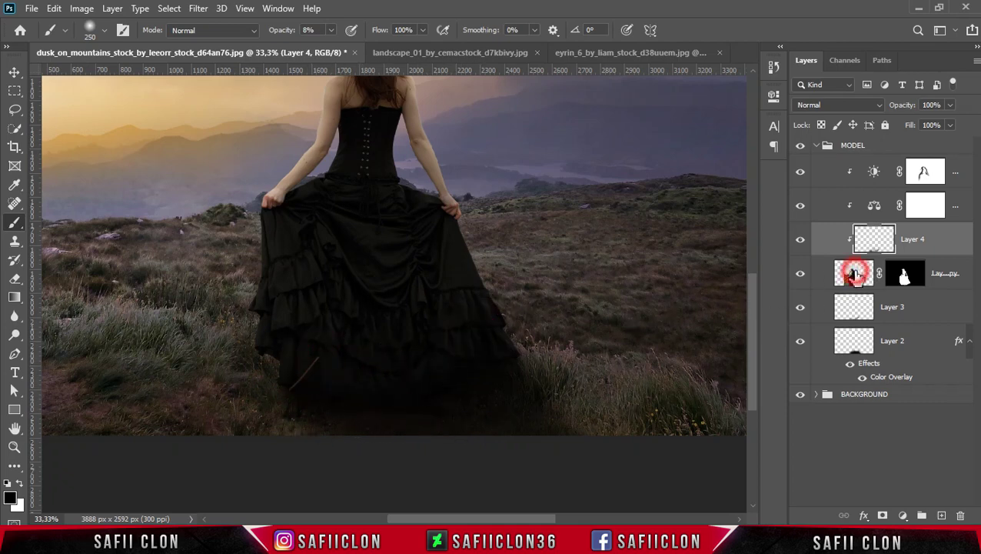
Step: With Layer 2 copy selected, choose the Spot Healing Brush and set it to about 32 px
left_click(858, 277)
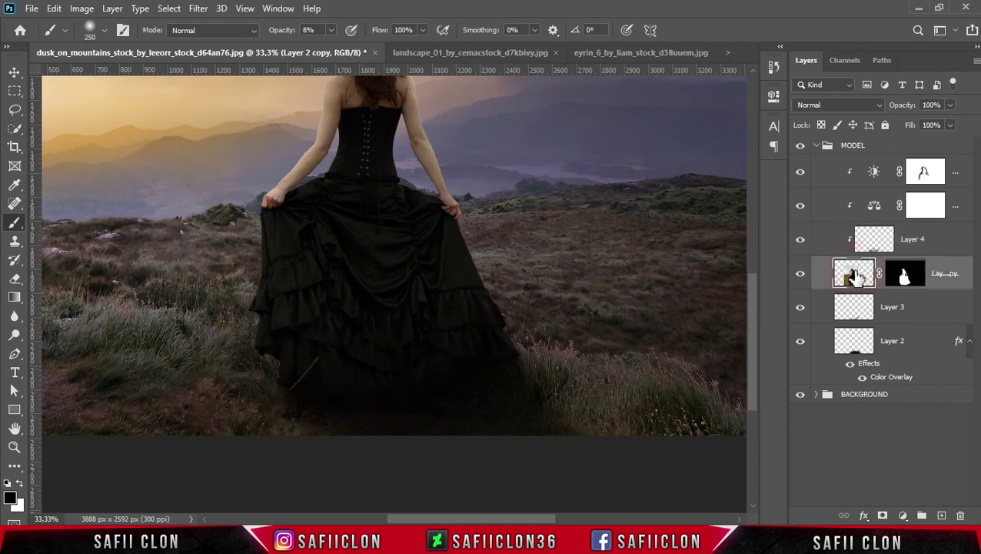
left_click(14, 203)
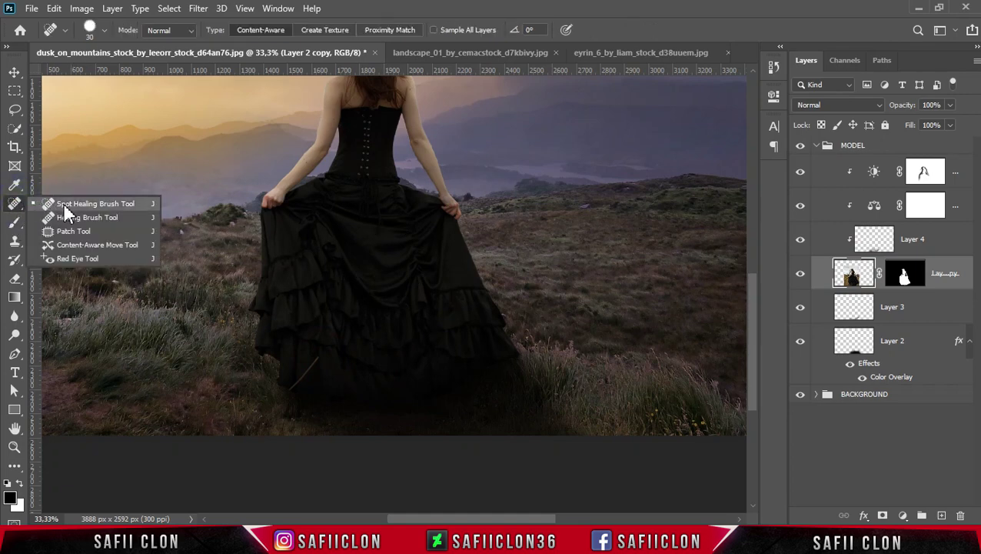
left_click(65, 203)
left_click(103, 31)
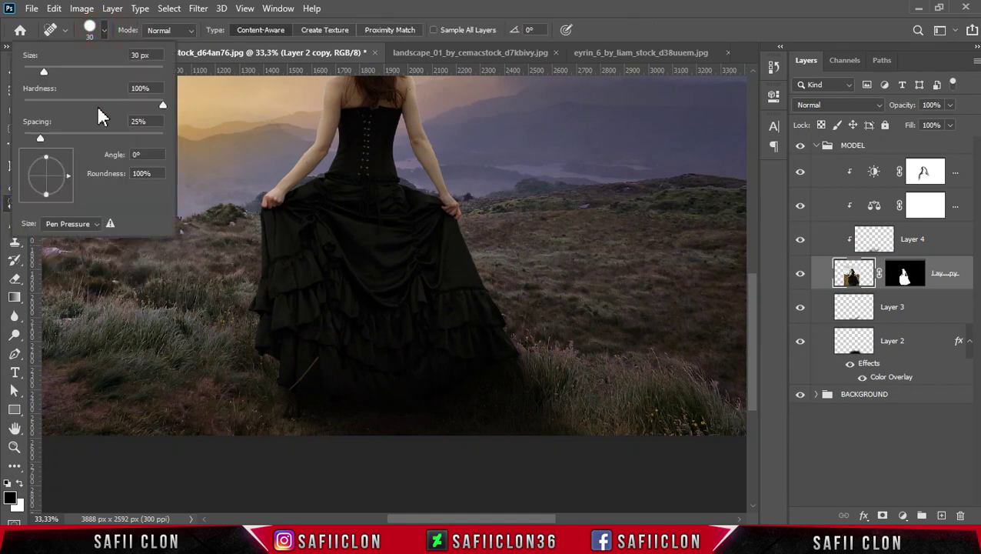
left_click(103, 31)
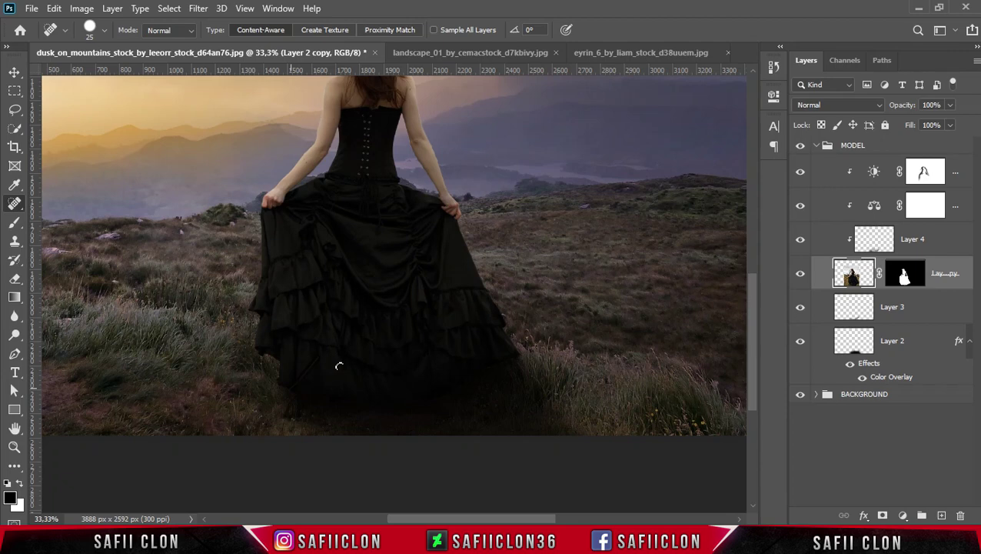
Step: Check Layer 3 and Layer 2 visibility, then add a new empty Layer 5 above Brightness/Contrast 1
left_click(14, 72)
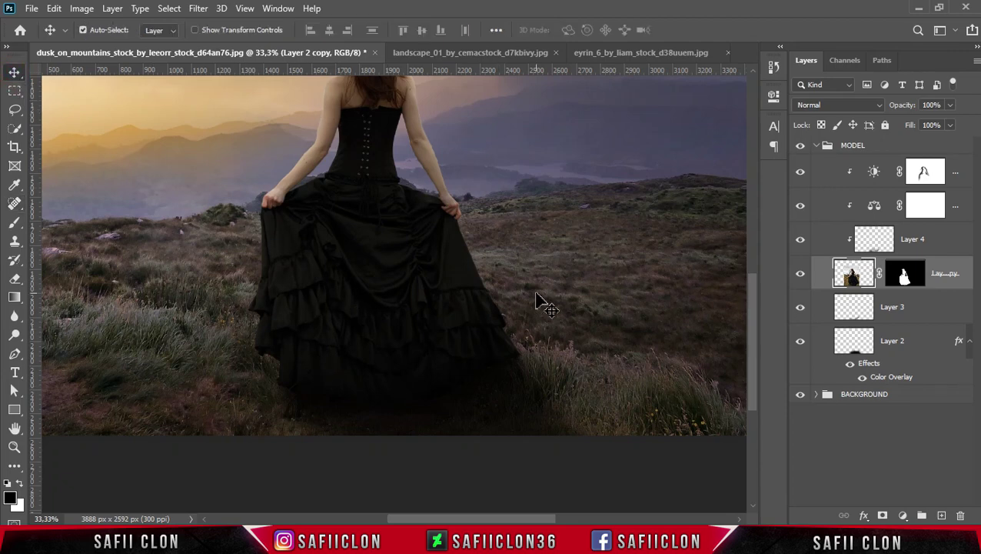
key("ctrl+minus")
key("ctrl+minus")
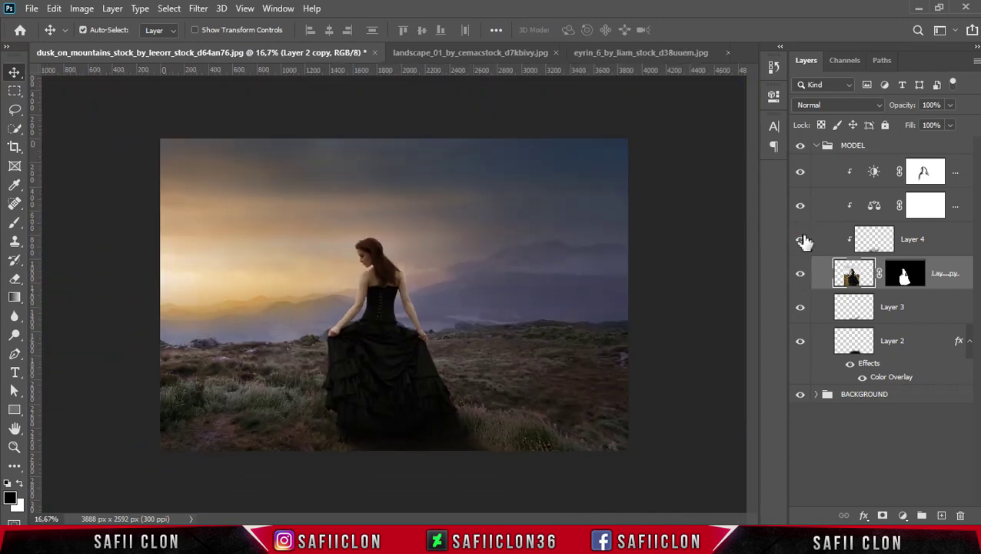
left_click(801, 316)
left_click(801, 311)
left_click(800, 343)
left_click(838, 173)
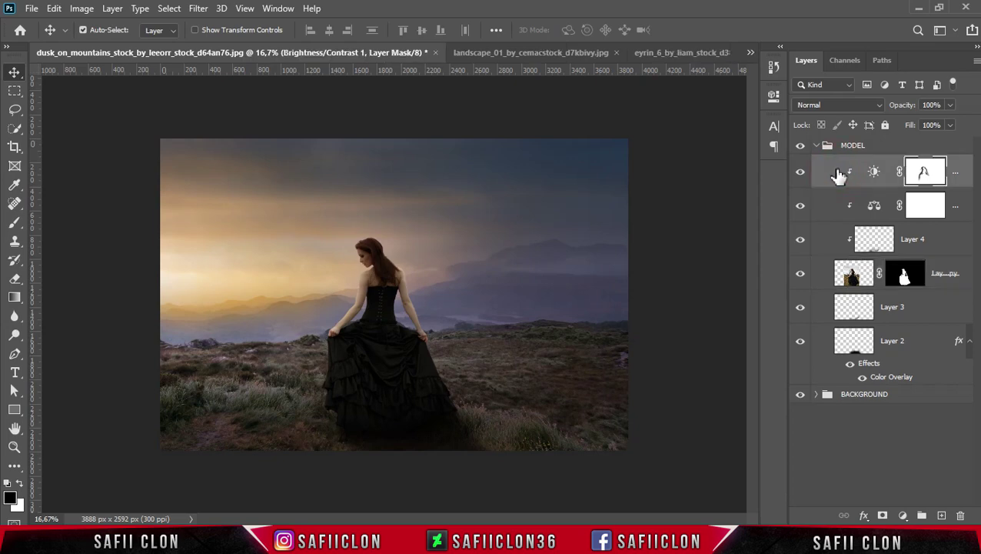
left_click(941, 515)
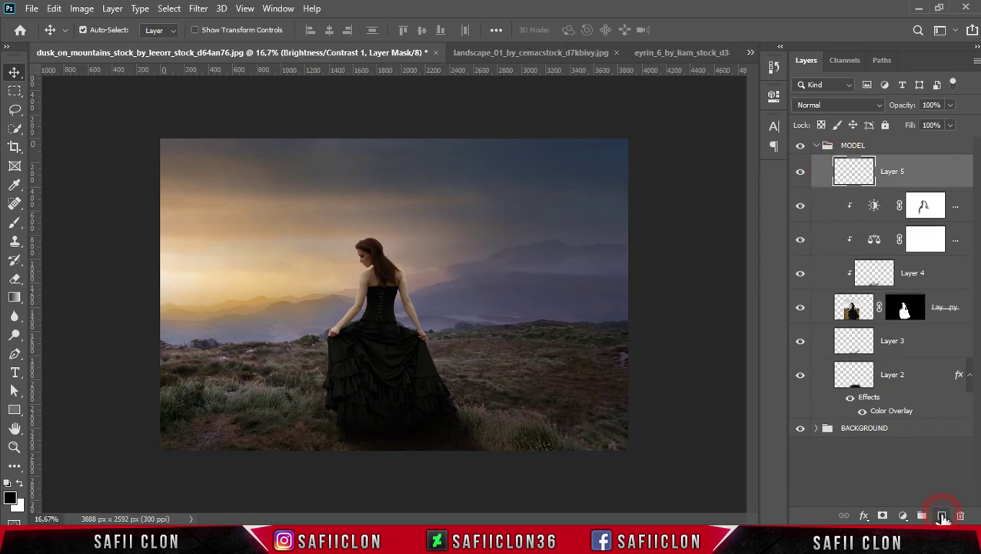
Step: Fill Layer 5 with 50% Gray using Edit > Fill
left_click(54, 10)
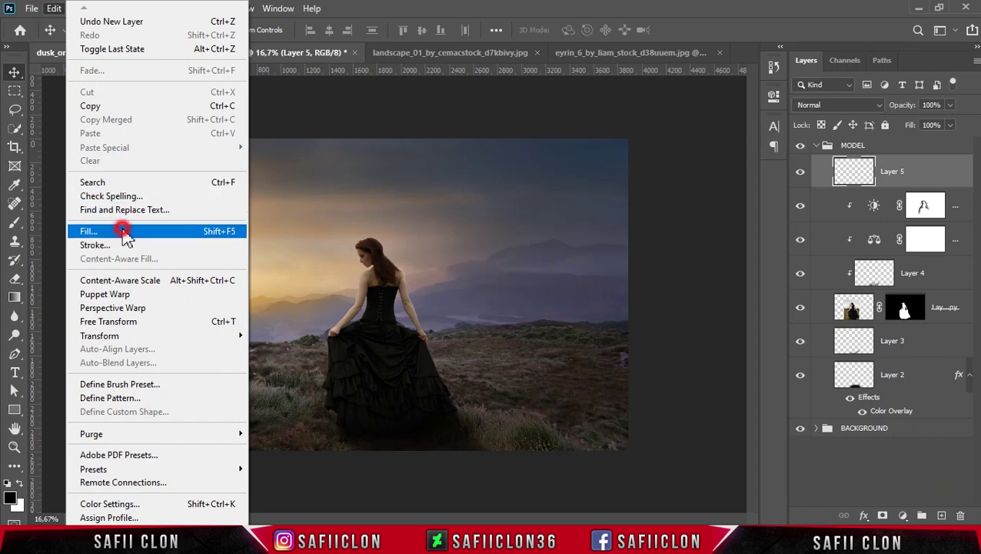
left_click(123, 231)
left_click(509, 128)
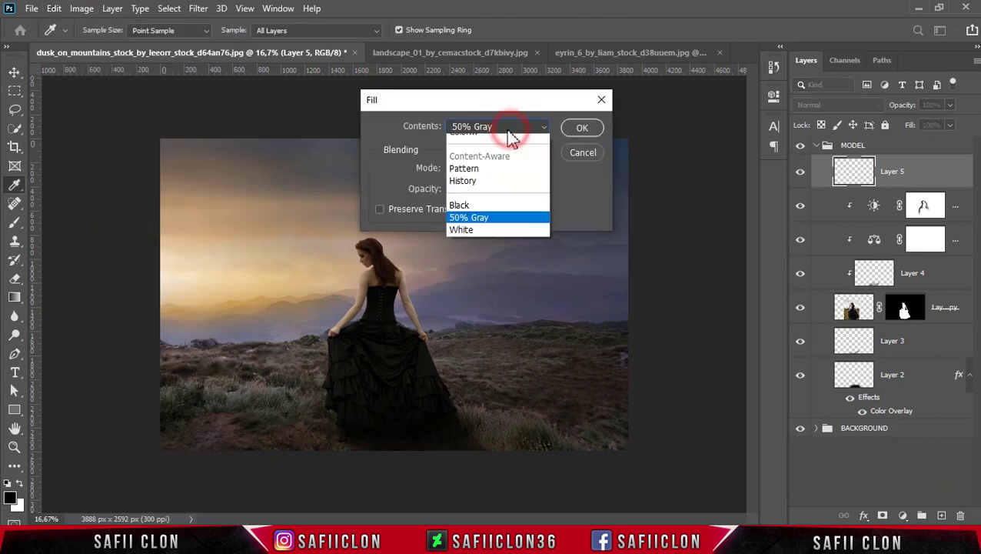
left_click(483, 254)
left_click(582, 128)
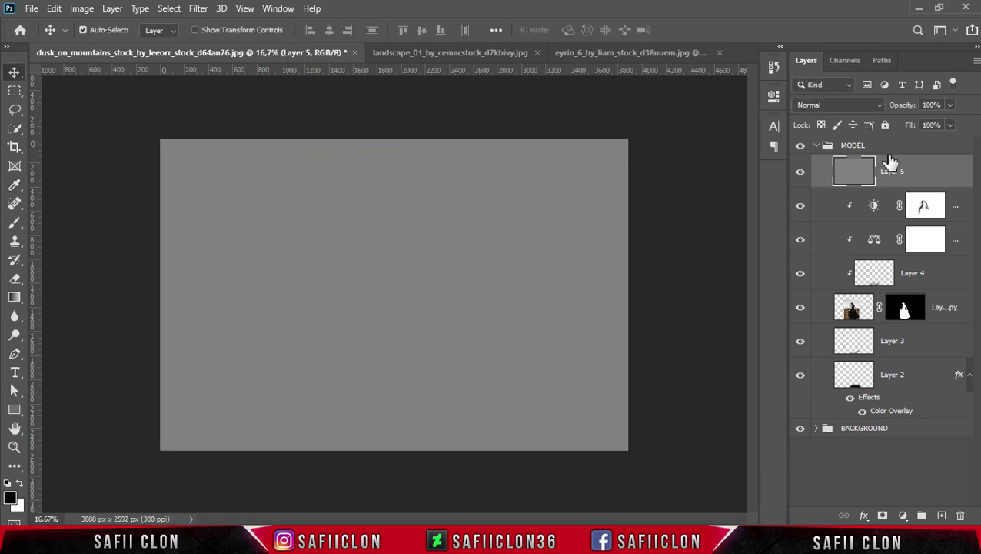
Step: Clip the gray Layer 5 to the model and set its blend mode to Soft Light
right_click(918, 171)
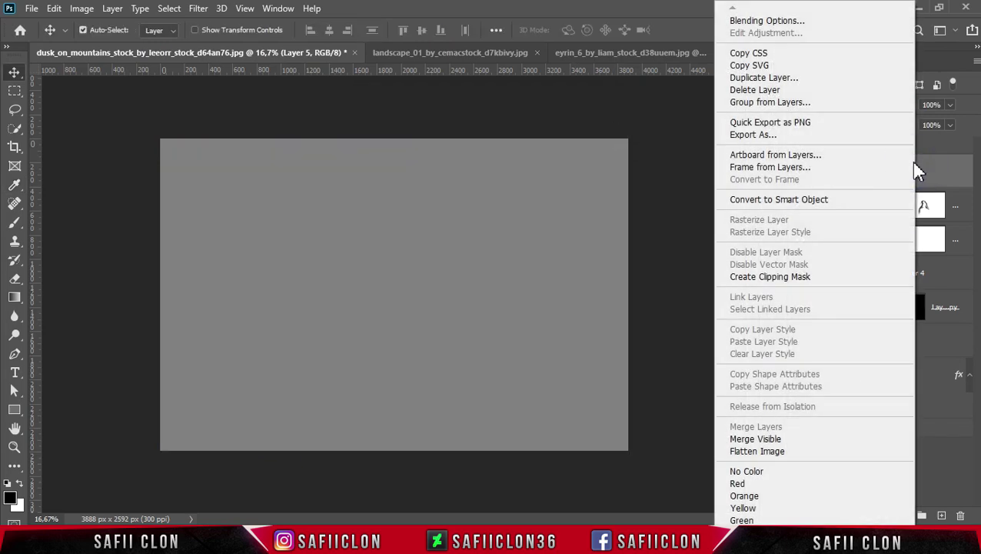
left_click(769, 277)
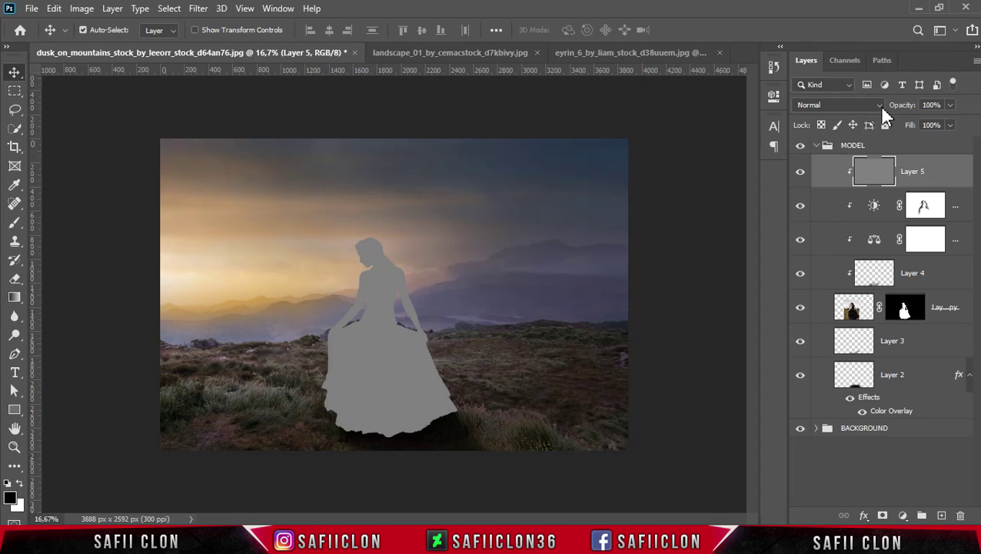
left_click(879, 106)
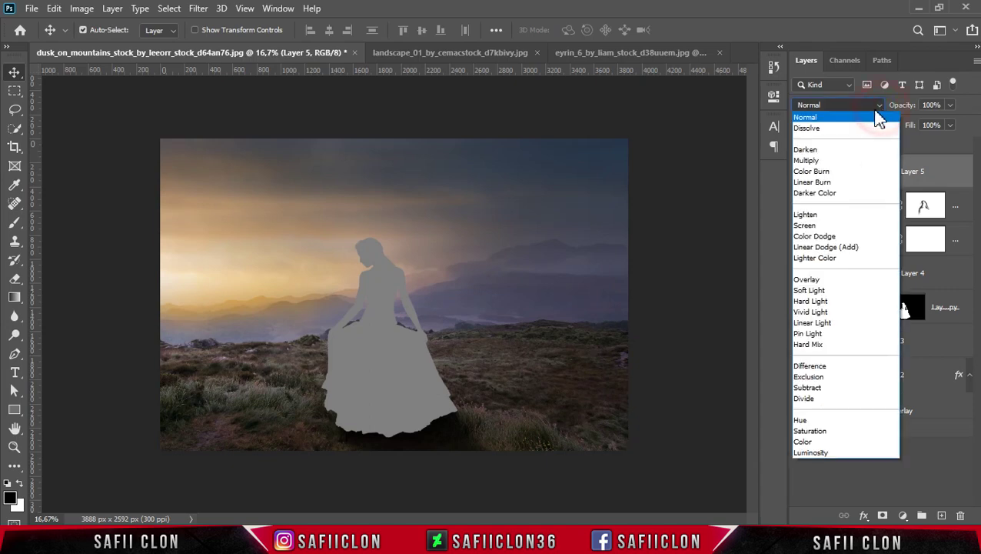
left_click(822, 290)
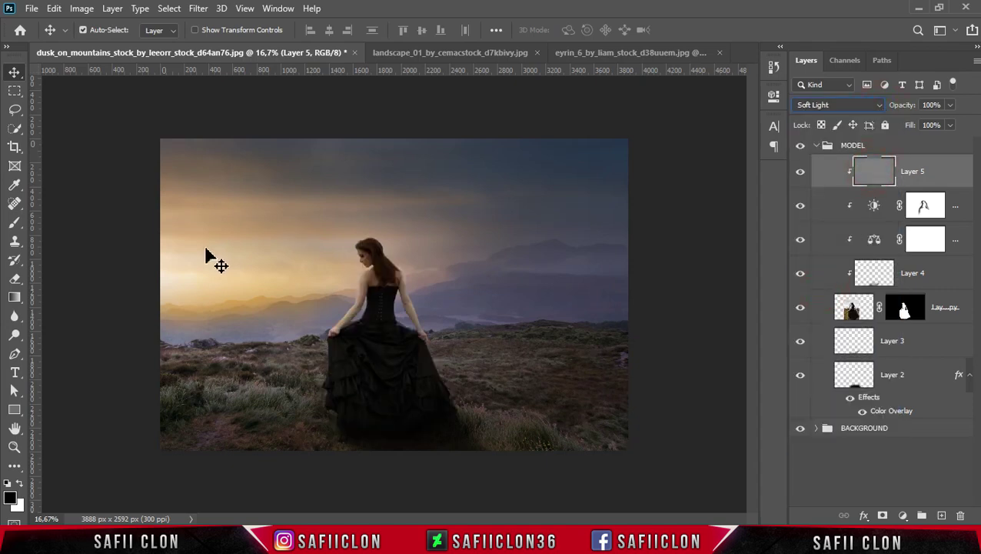
left_click(16, 223)
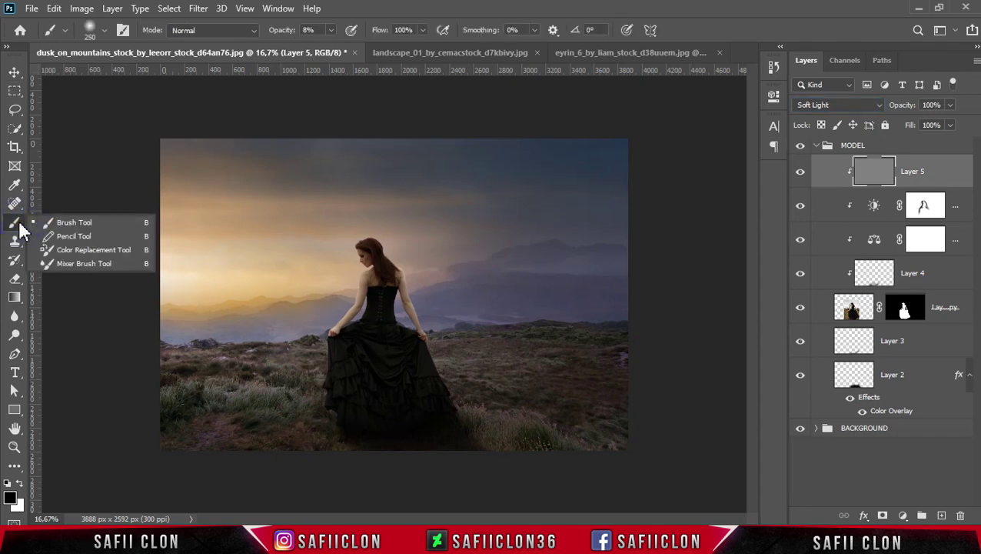
Step: Choose the Dodge Tool with a soft brush at 22% exposure and zoom in on the model
left_click(17, 72)
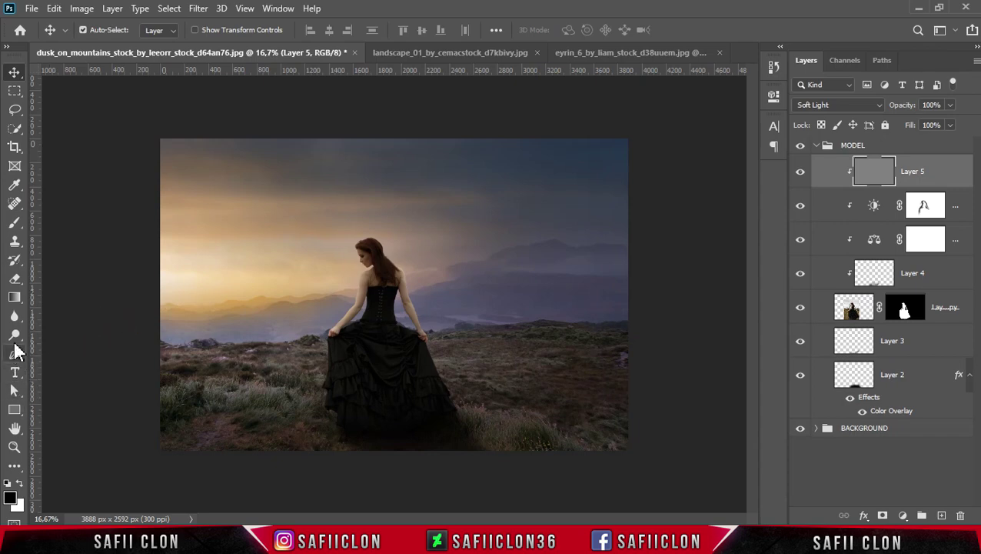
left_click(15, 337)
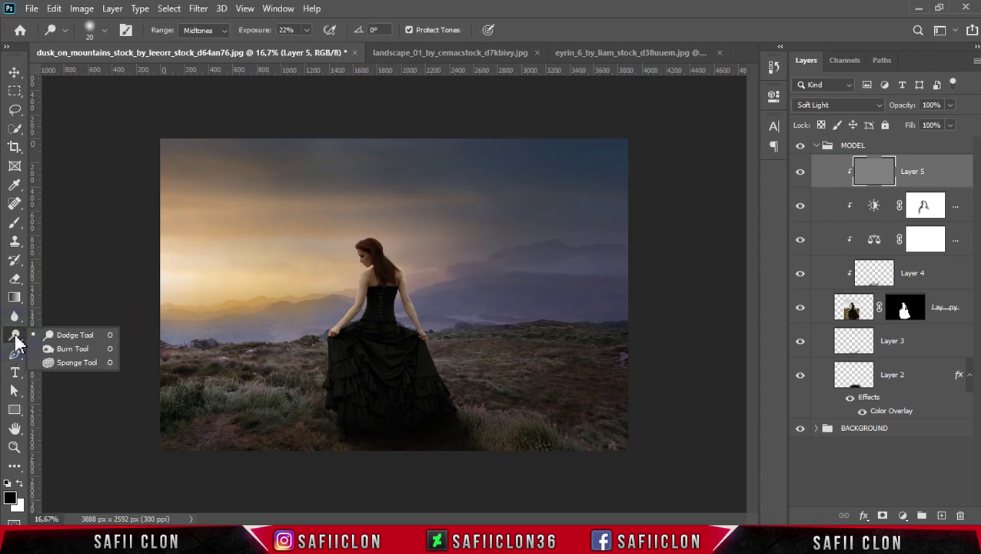
left_click(77, 336)
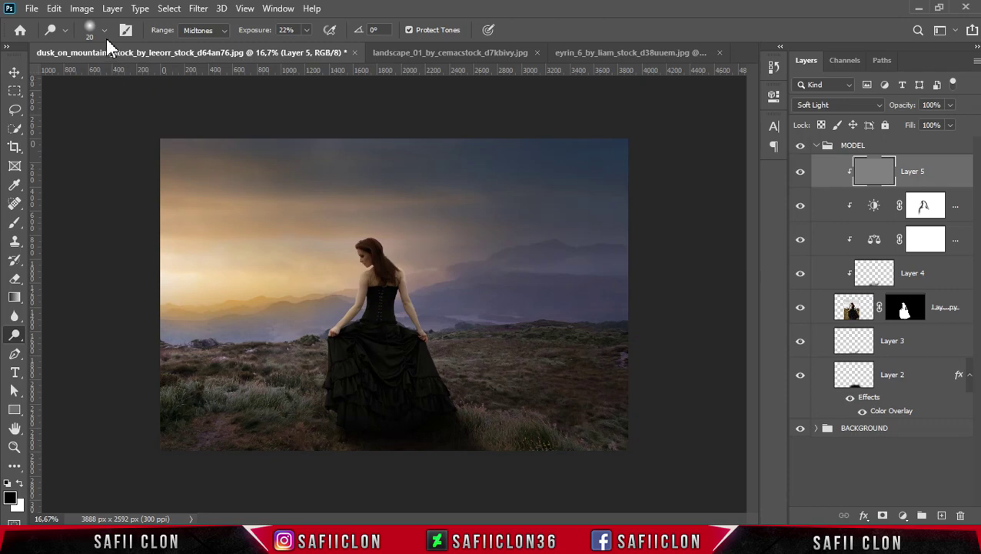
left_click(104, 30)
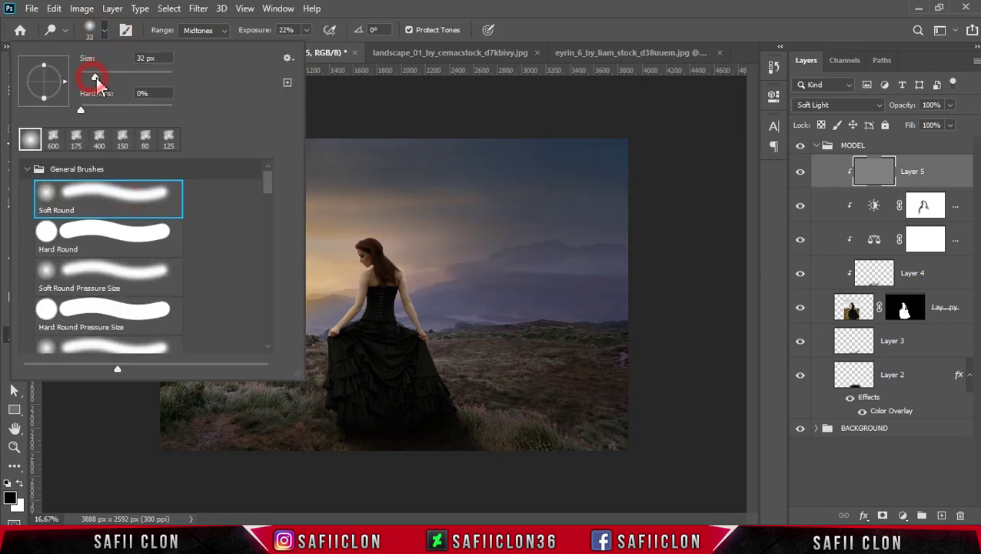
left_click(107, 36)
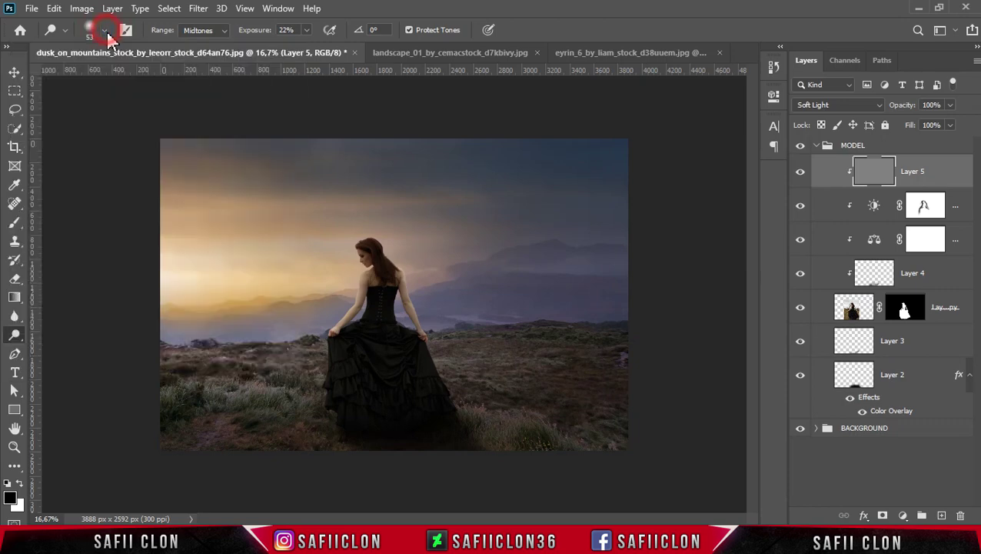
left_click(307, 44)
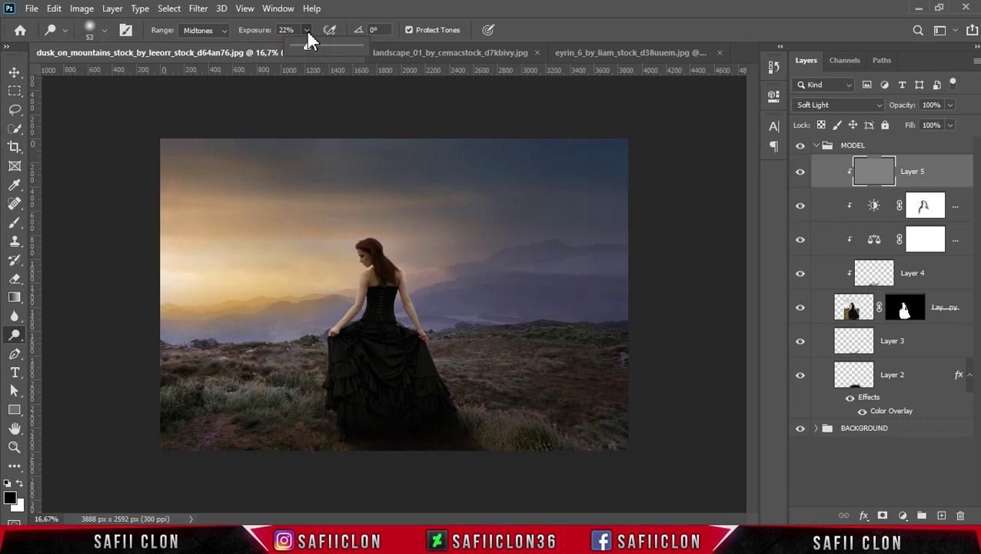
key("ctrl+plus")
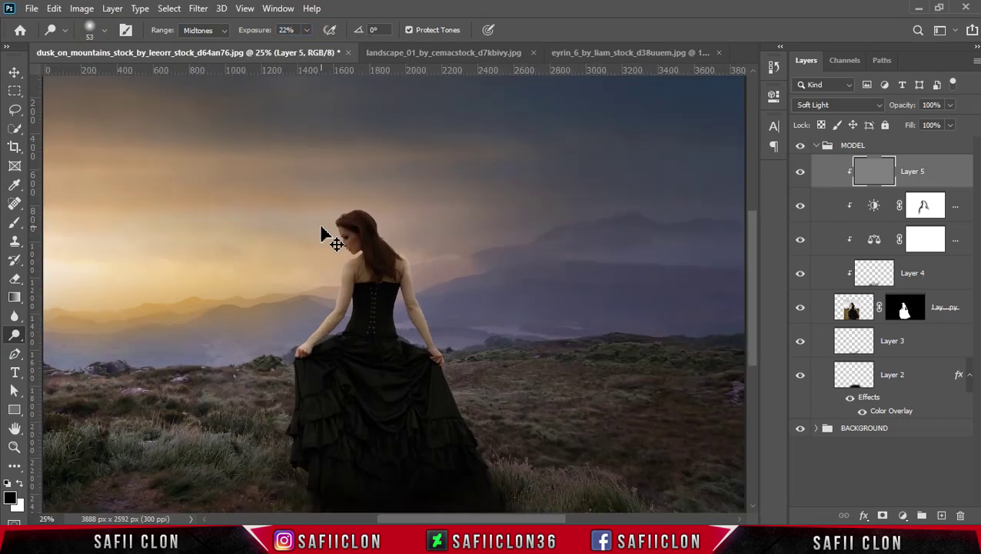
key("ctrl+plus")
Step: Dodge the model's shoulder, arms, corset edge, face and hair
left_click_drag(329, 257, 334, 179)
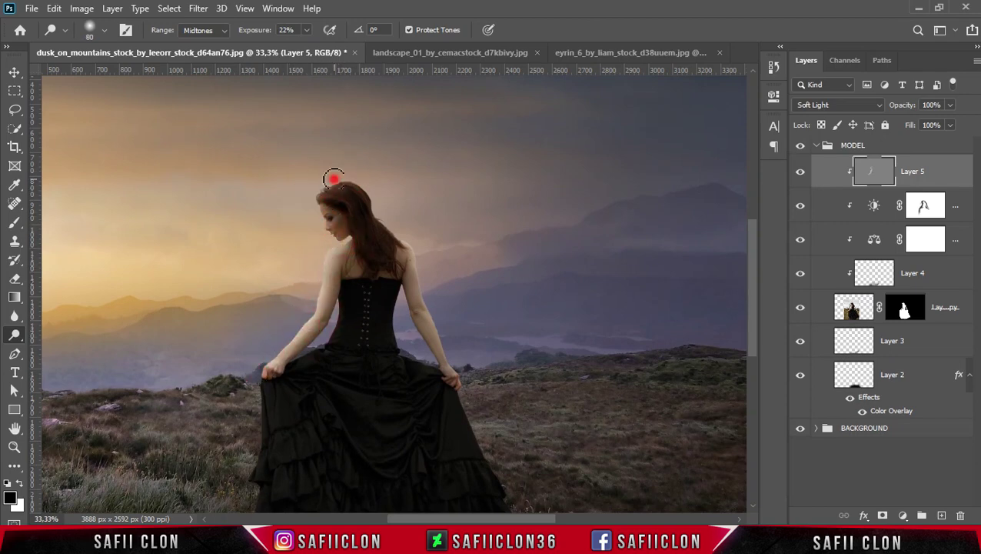
key("bracketleft")
left_click_drag(328, 339, 337, 329)
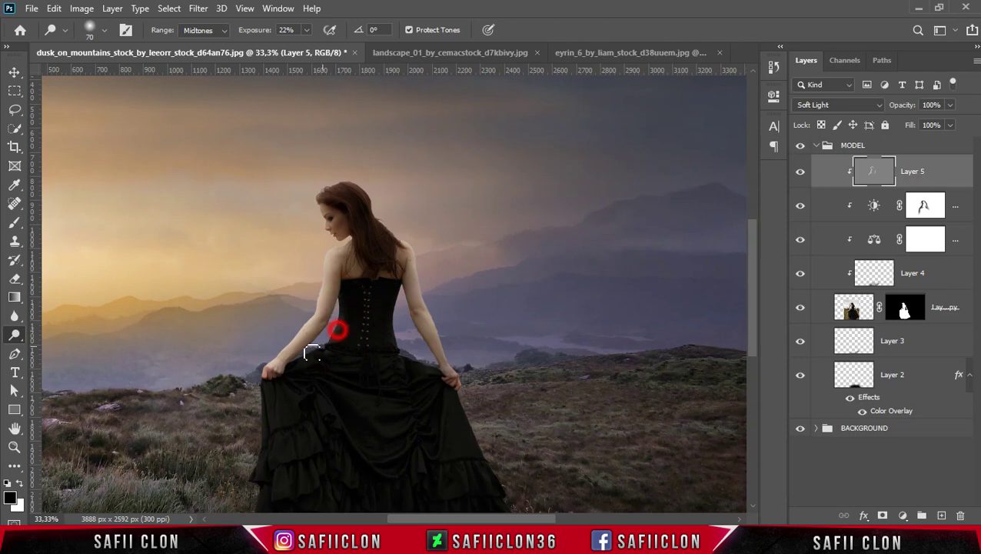
scroll(292, 357, "down", 2)
key("bracketright")
key("bracketright")
key("bracketright")
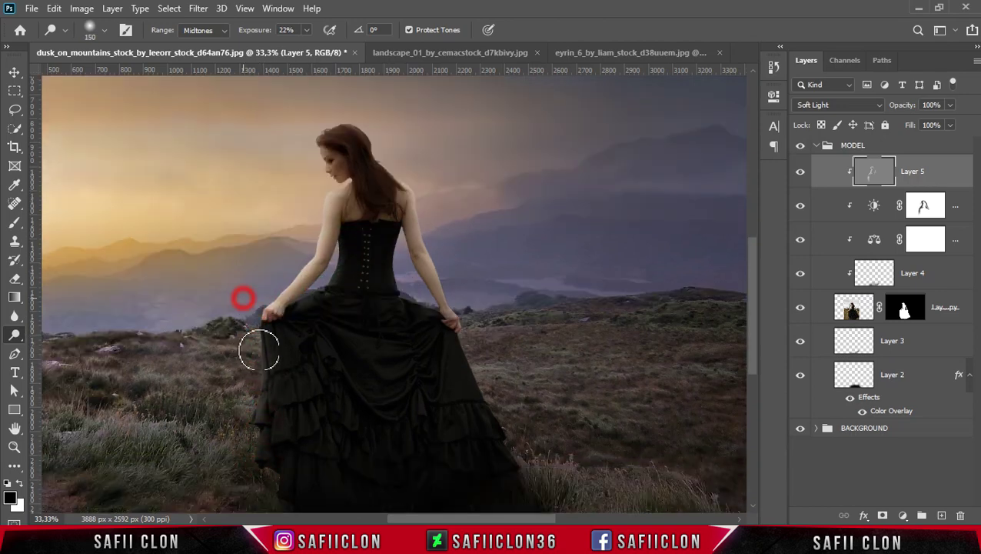
key("bracketleft")
key("bracketleft")
key("bracketleft")
left_click_drag(401, 298, 410, 255)
key("bracketright")
key("bracketright")
key("bracketright")
left_click_drag(307, 175, 376, 161)
left_click_drag(325, 121, 306, 148)
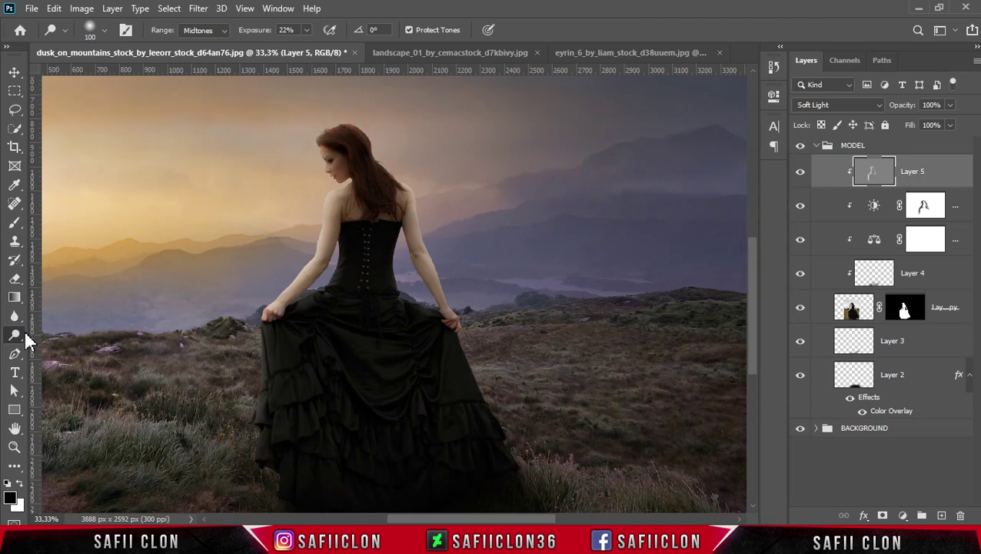
right_click(27, 333)
Step: Switch to the Burn Tool at 21% exposure with a larger brush
left_click(77, 349)
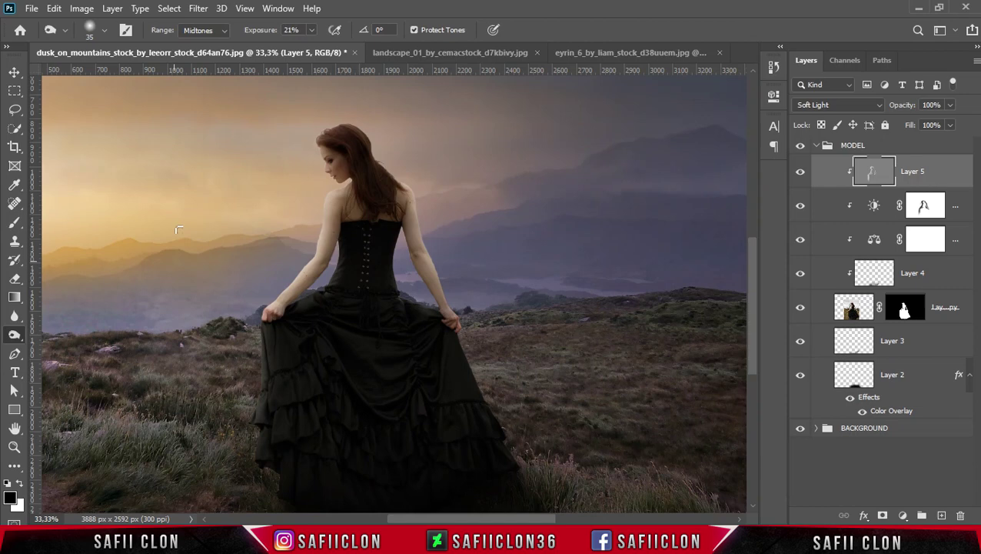
left_click(312, 30)
key("bracketright")
key("bracketright")
key("bracketright")
key("bracketright")
Step: Burn the dress folds and the model's shoulders to darken them
left_click_drag(362, 322, 390, 333)
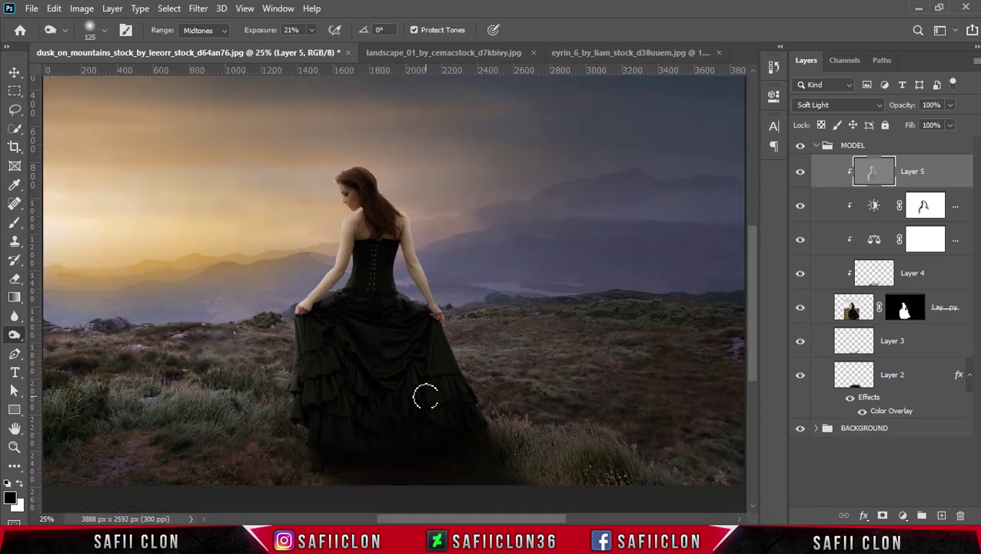
key("ctrl+minus")
left_click_drag(389, 419, 356, 416)
left_click_drag(357, 366, 395, 357)
mouse_move(359, 324)
left_mouse_down()
mouse_move(392, 353)
mouse_move(327, 421)
mouse_move(372, 372)
left_mouse_up()
key("bracketleft")
key("bracketleft")
key("bracketleft")
mouse_move(396, 228)
left_mouse_down()
mouse_move(388, 223)
mouse_move(365, 251)
mouse_move(395, 234)
left_mouse_up()
right_click(17, 343)
Step: Dodge highlights into the dress folds across the middle, left side, waist and right side
left_click(61, 334)
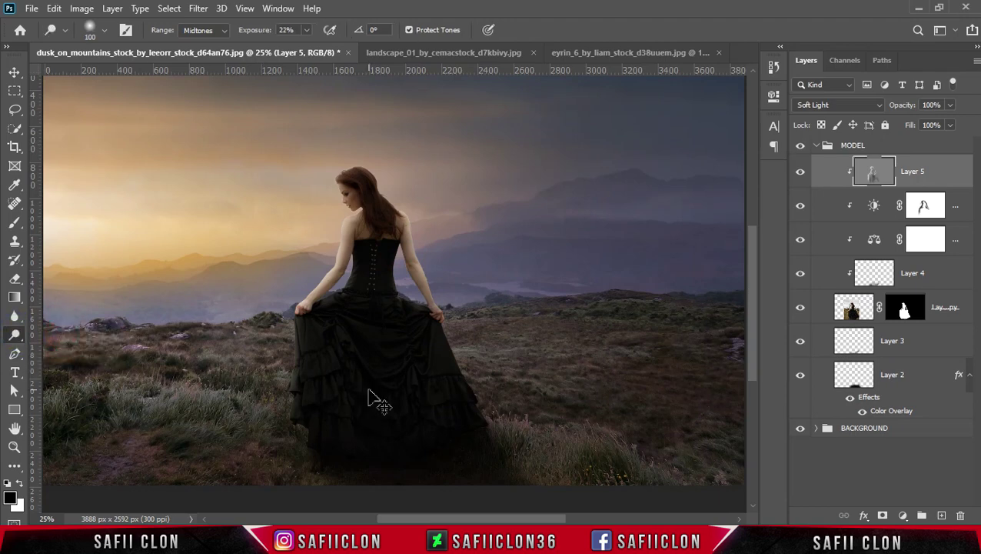
key("ctrl+plus")
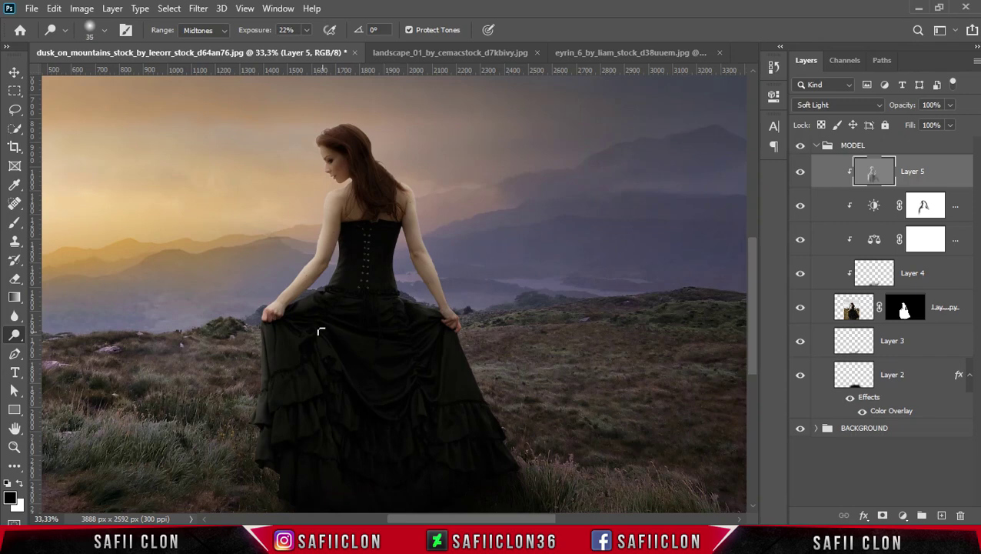
left_click_drag(409, 399, 346, 372)
left_click_drag(318, 328, 353, 393)
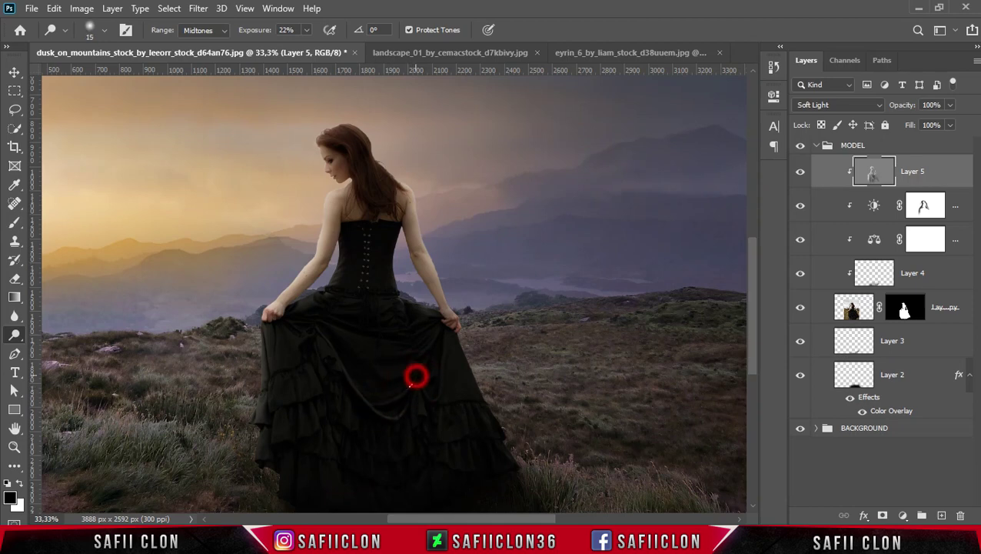
left_click_drag(313, 380, 298, 382)
mouse_move(275, 399)
left_mouse_down()
mouse_move(276, 385)
mouse_move(317, 416)
mouse_move(348, 401)
left_mouse_up()
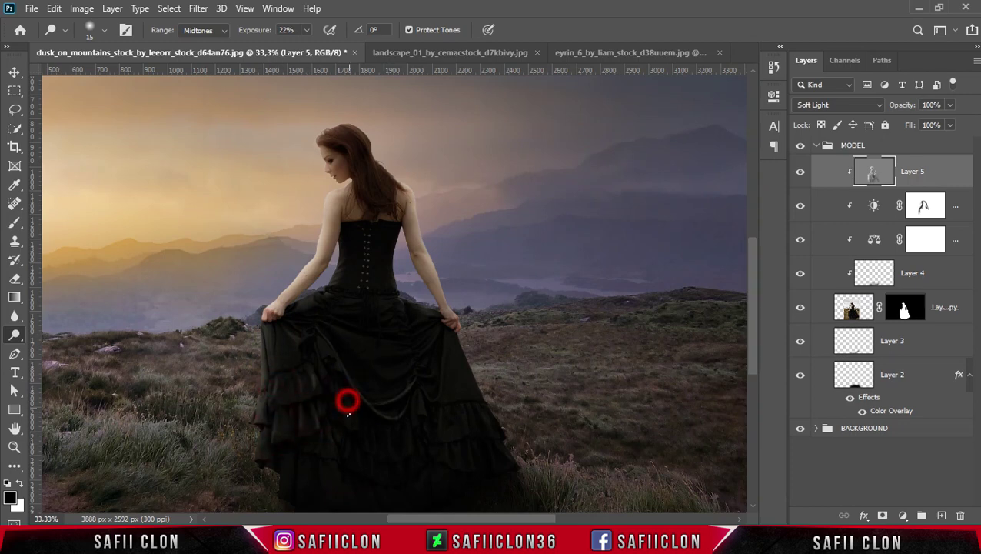
left_click(371, 339)
left_click(376, 337)
left_click(390, 357)
left_click_drag(386, 353, 431, 326)
left_click(439, 363)
left_click(427, 392)
Step: With a slightly larger brush, lighten the lower dress folds, corset area and waist
key("bracketright")
mouse_move(425, 391)
left_mouse_down()
mouse_move(438, 416)
mouse_move(475, 424)
mouse_move(467, 442)
mouse_move(493, 440)
left_mouse_up()
left_click(463, 423)
scroll(468, 431, "down", 1)
left_click(457, 419)
scroll(477, 434, "down", 1)
mouse_move(376, 401)
left_mouse_down()
mouse_move(389, 397)
mouse_move(377, 464)
left_mouse_up()
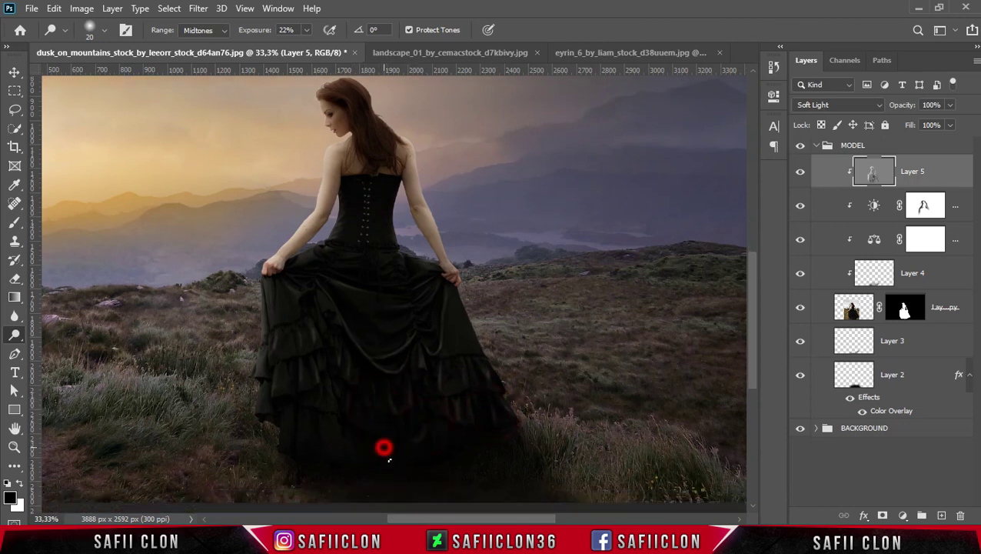
left_click_drag(397, 416, 416, 418)
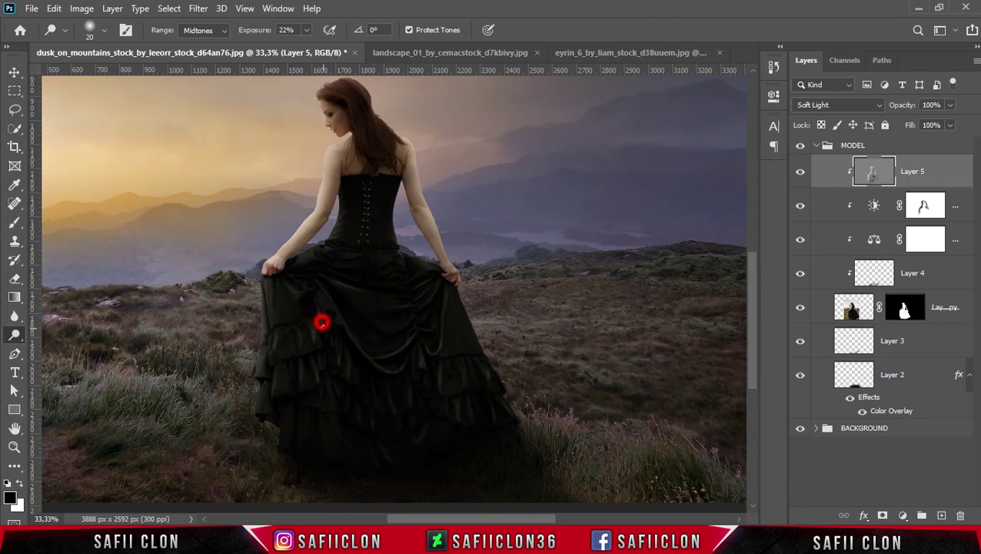
left_click_drag(321, 305, 320, 320)
left_click_drag(288, 276, 293, 280)
left_click_drag(339, 212, 329, 246)
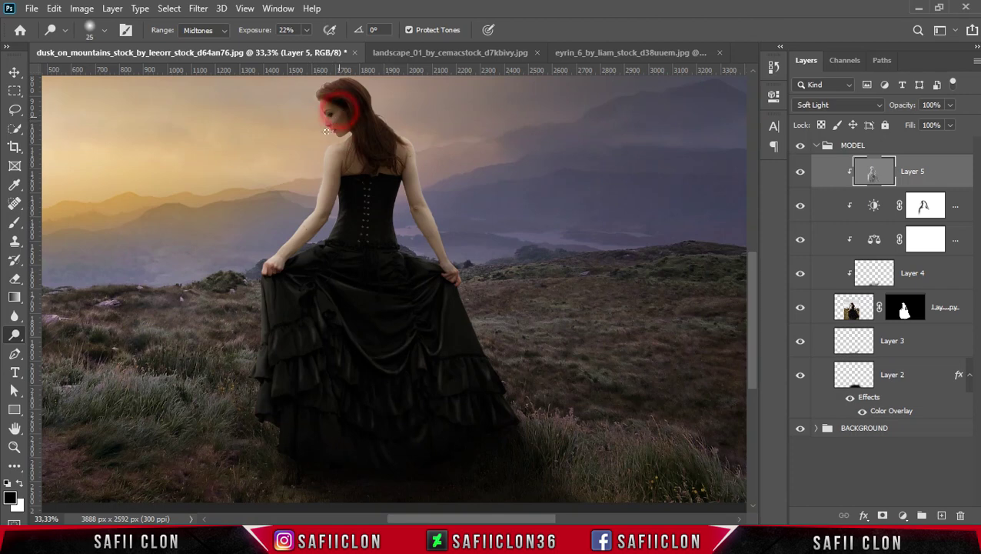
left_click_drag(250, 418, 254, 409)
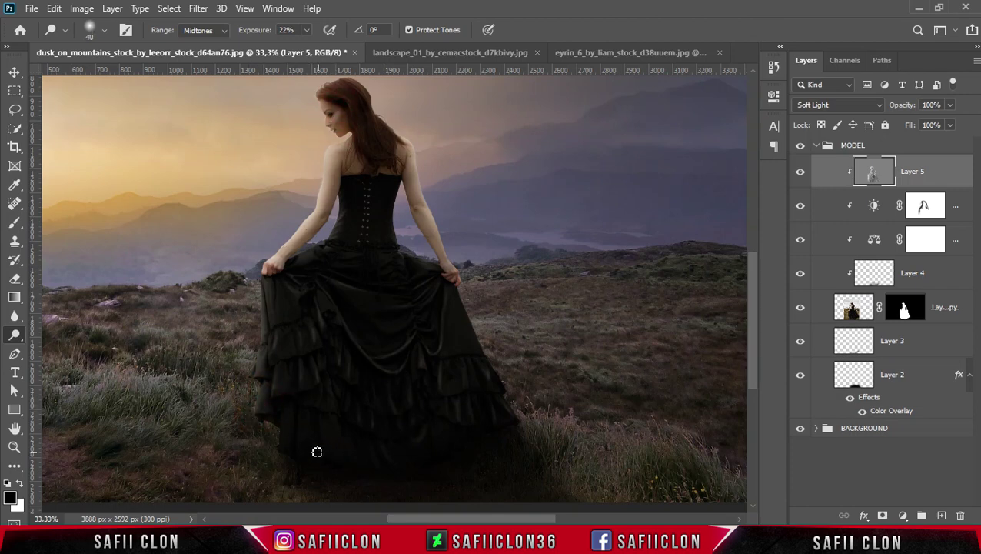
left_click_drag(300, 435, 342, 431)
left_click_drag(391, 329, 406, 325)
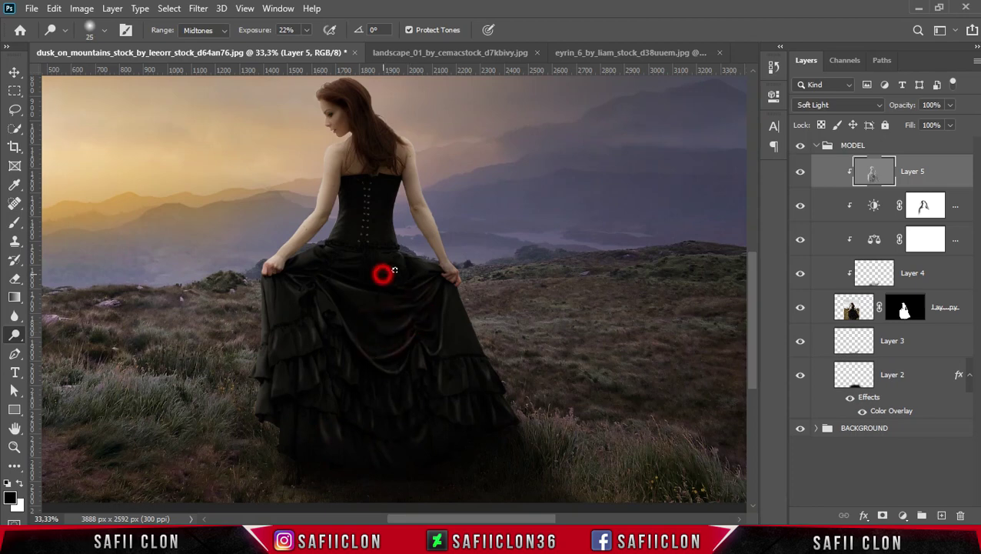
mouse_move(385, 259)
left_mouse_down()
mouse_move(351, 266)
mouse_move(390, 274)
mouse_move(392, 245)
left_mouse_up()
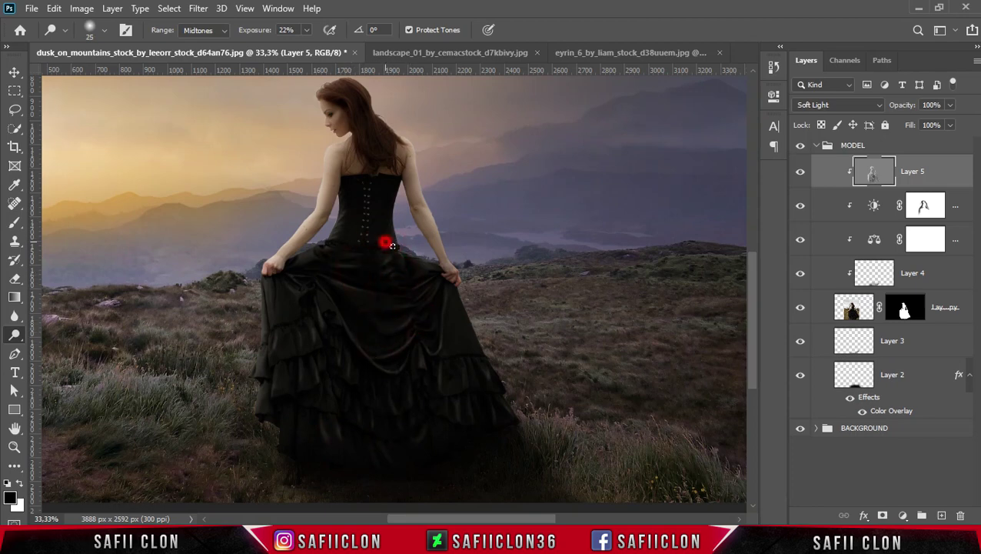
Step: Toggle Layer 5 to compare before and after, then collapse the MODEL group
left_click(800, 171)
left_click(800, 170)
left_click(800, 171)
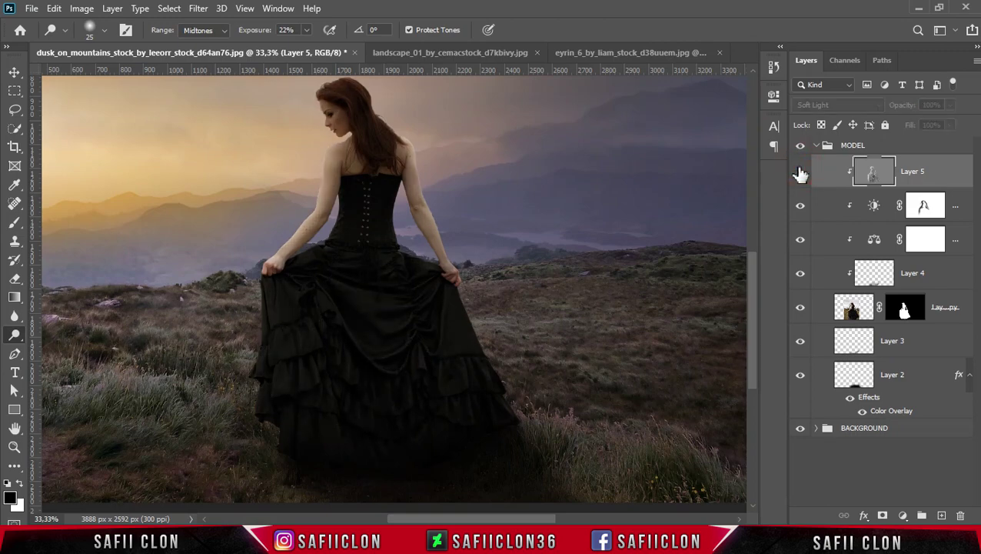
left_click(800, 171)
key("ctrl+minus")
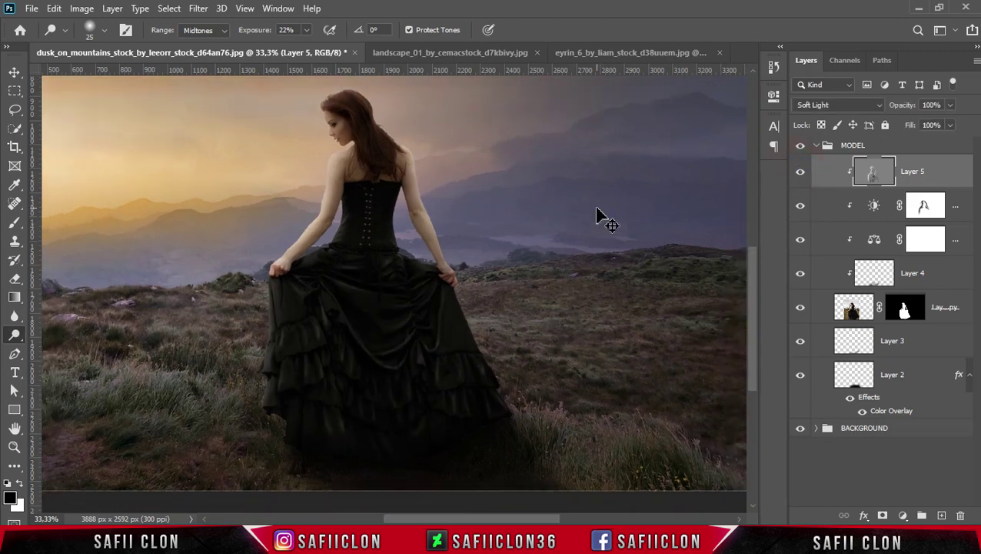
key("ctrl+minus")
key("ctrl+plus")
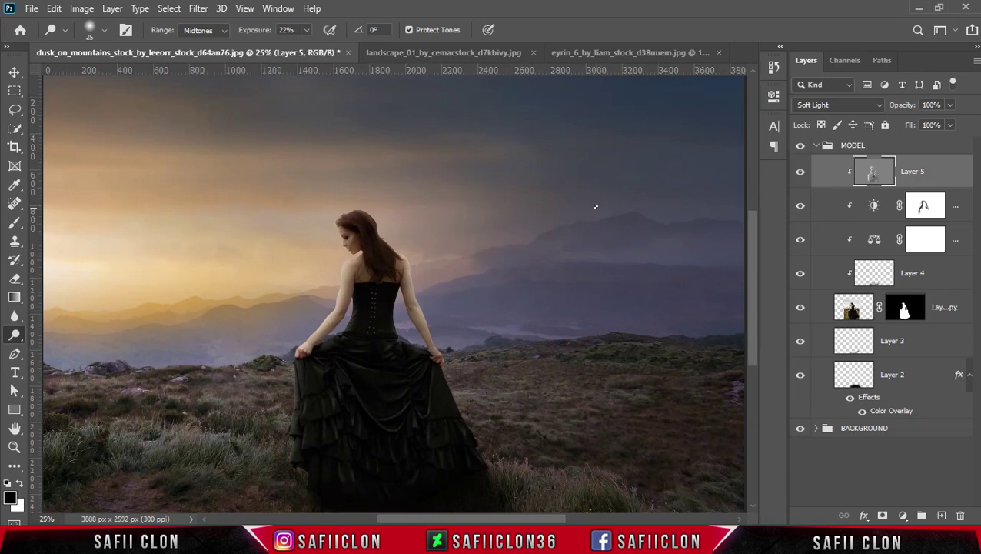
left_click(817, 146)
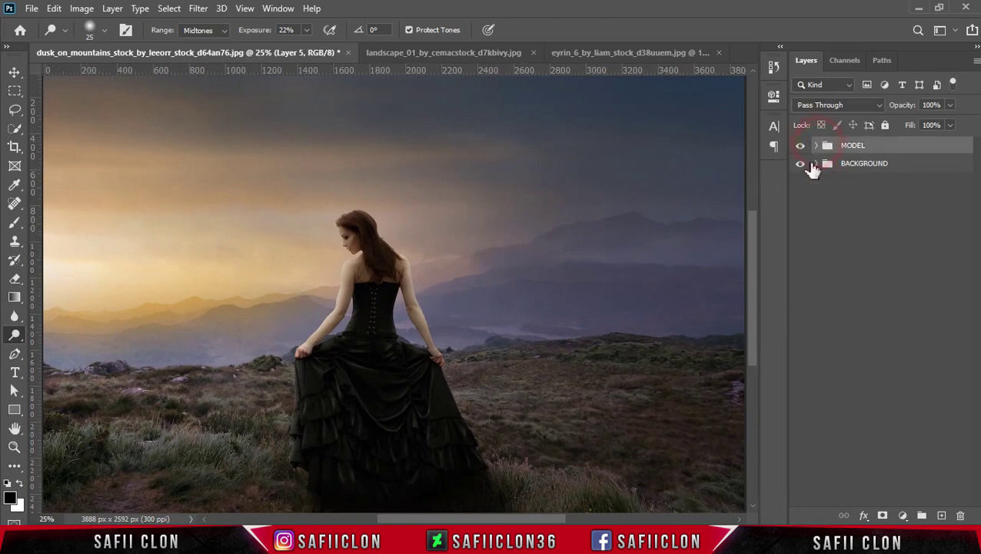
Step: Expand the BACKGROUND group and add a new Layer 6 above Levels 1
left_click(902, 167)
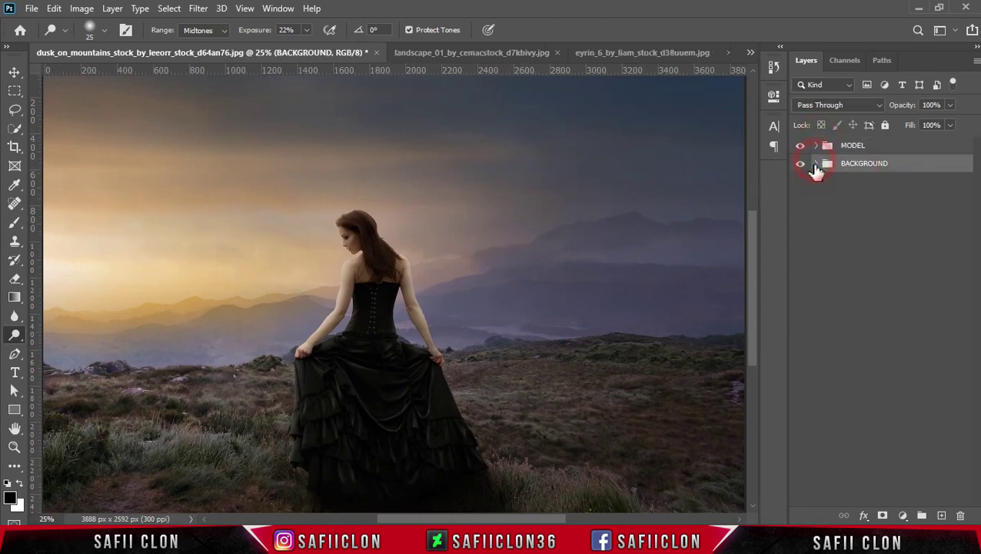
left_click(816, 164)
left_click(950, 201)
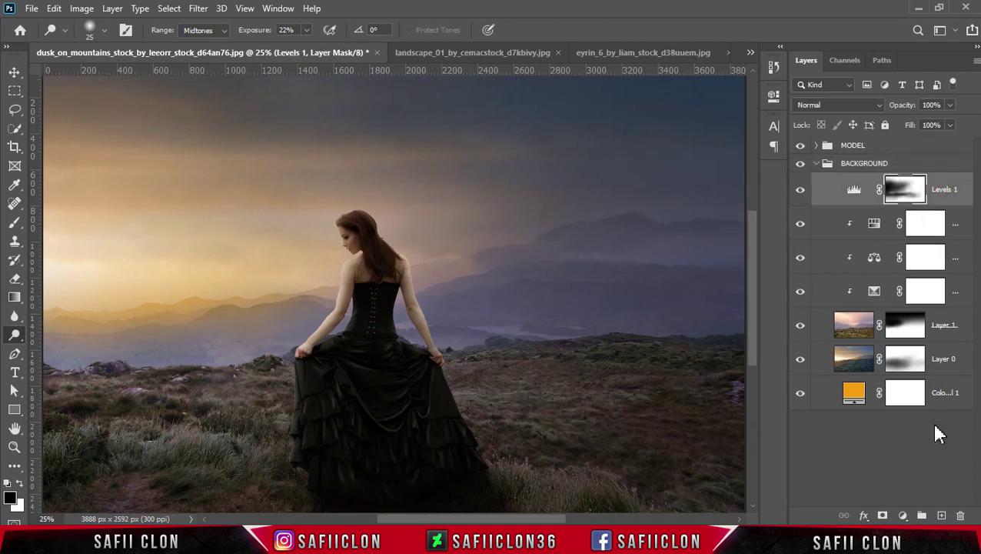
left_click(944, 516)
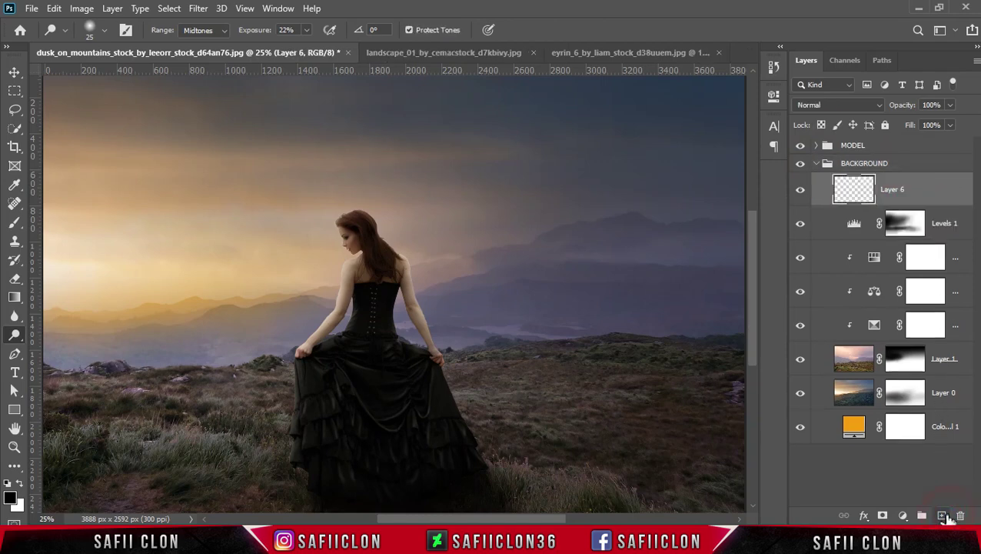
left_click(852, 186)
key("ctrl+minus")
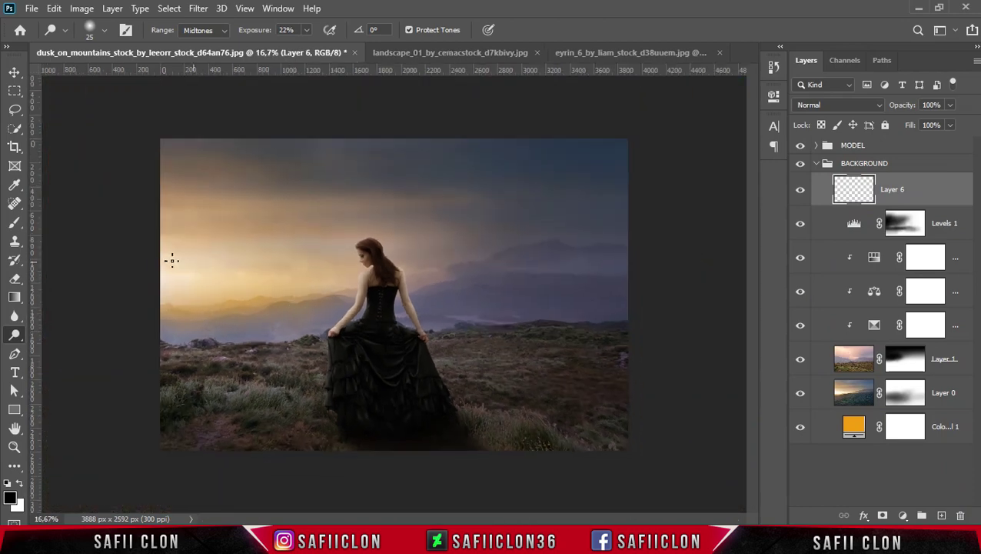
Step: Set up a black soft round brush at 9% opacity and 1000 px
right_click(17, 224)
left_click(74, 222)
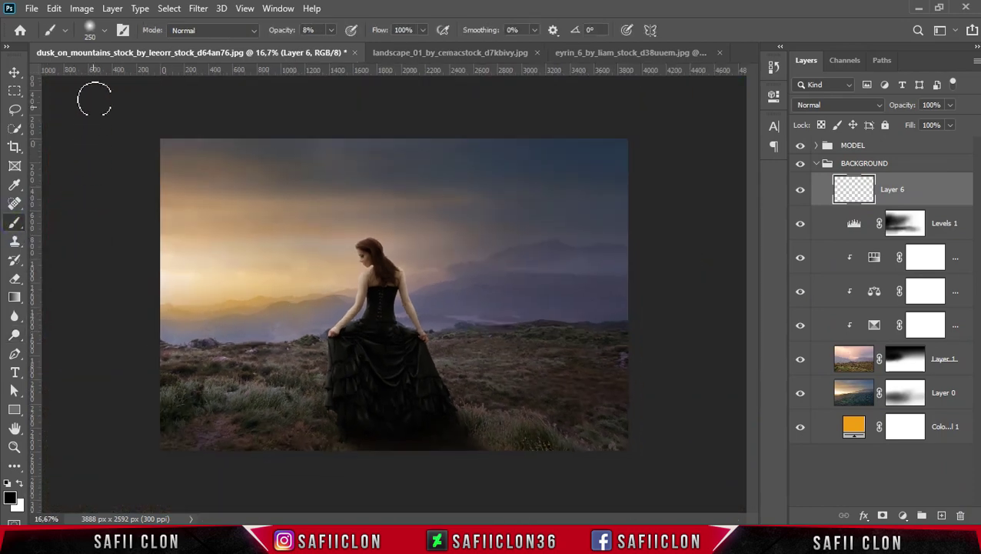
left_click(106, 31)
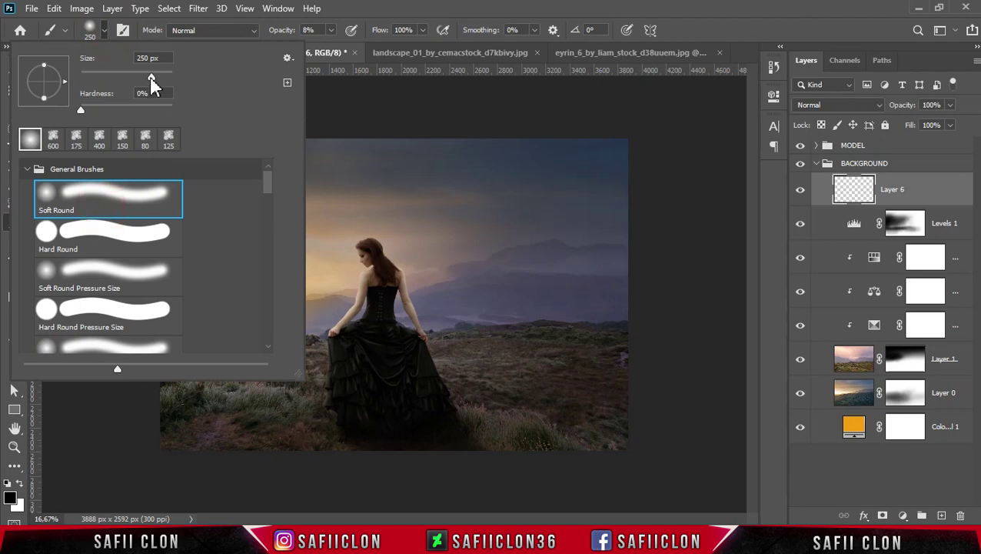
left_click(105, 31)
left_click(331, 30)
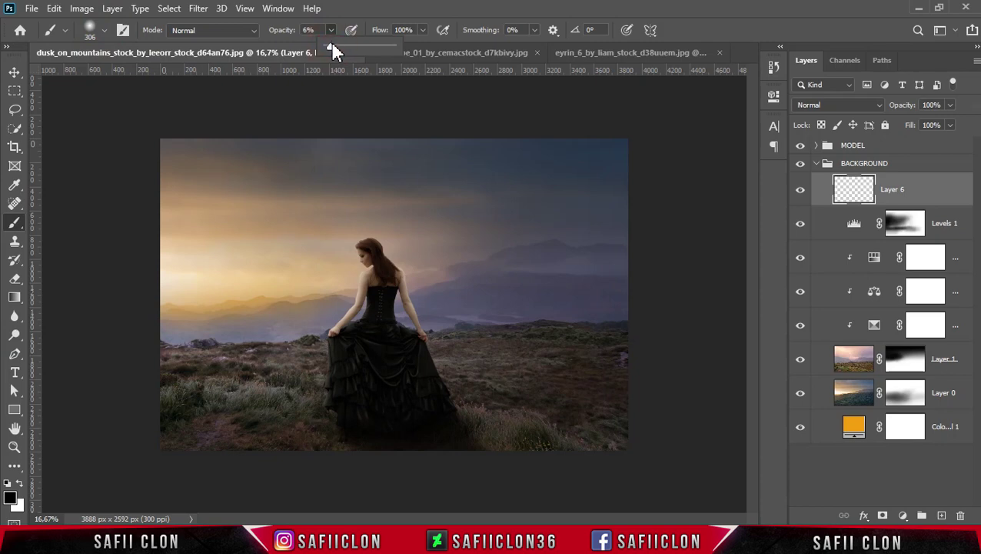
left_click(332, 44)
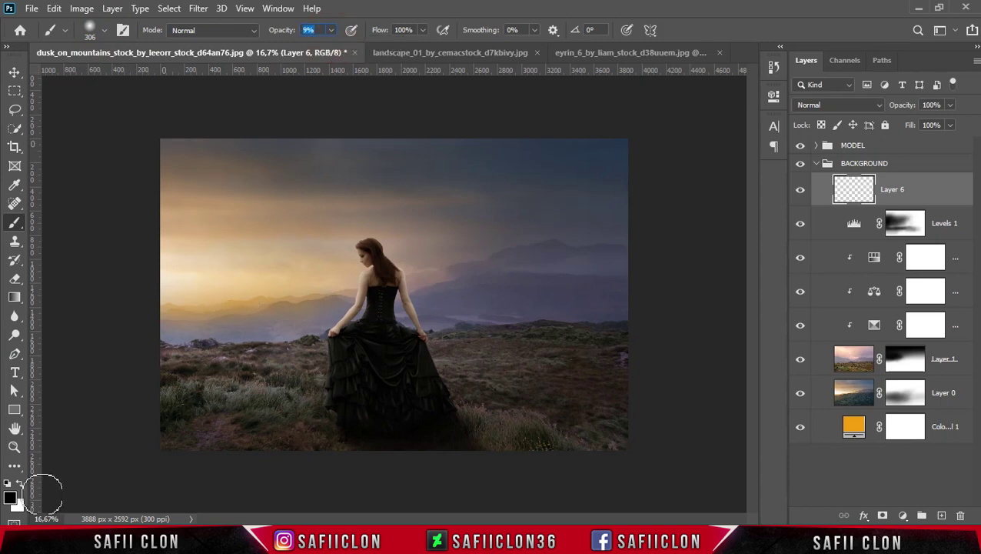
left_click(11, 498)
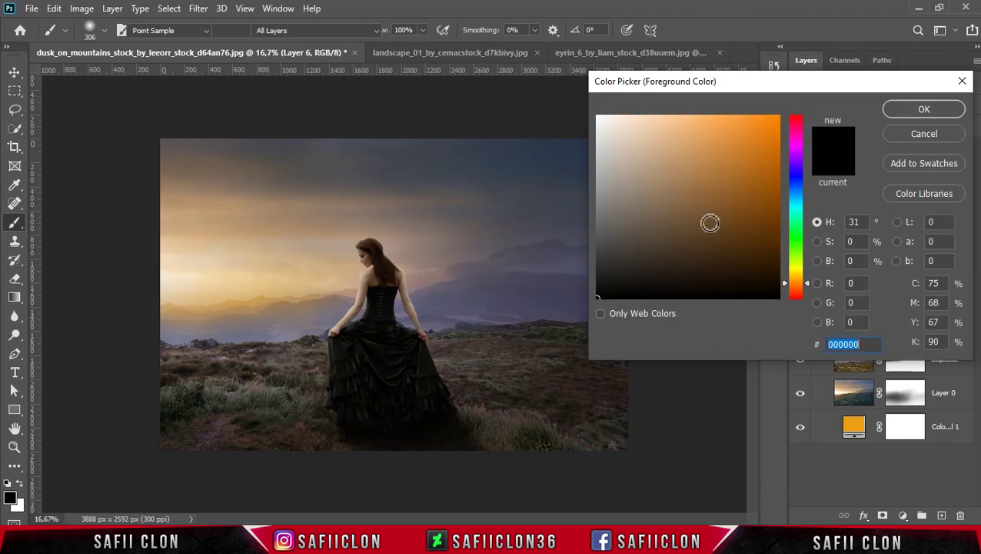
left_click(923, 109)
key("bracketright")
key("bracketright")
key("bracketright")
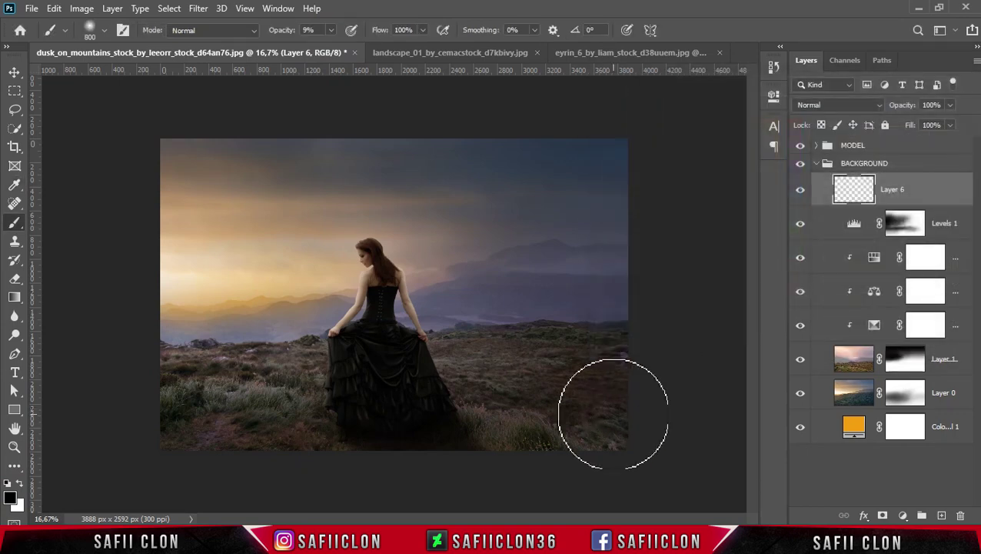
key("bracketright")
key("bracketright")
key("bracketright")
Step: Paint faint black along the bottom edge, ground and right hillside edge
left_click(645, 410)
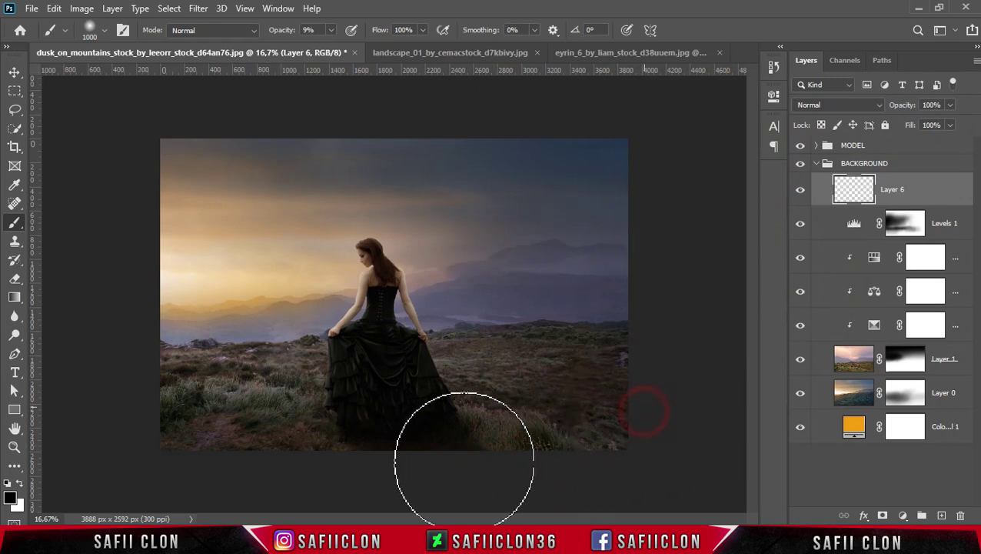
left_click(508, 467)
left_click(369, 477)
left_click(319, 464)
key("bracketleft")
key("bracketleft")
key("bracketleft")
key("bracketleft")
key("bracketleft")
key("bracketleft")
left_click(555, 360)
left_click(461, 395)
key("bracketright")
key("bracketright")
key("bracketright")
key("bracketright")
key("bracketright")
left_click(536, 476)
key("bracketright")
left_click(582, 306)
left_click(499, 440)
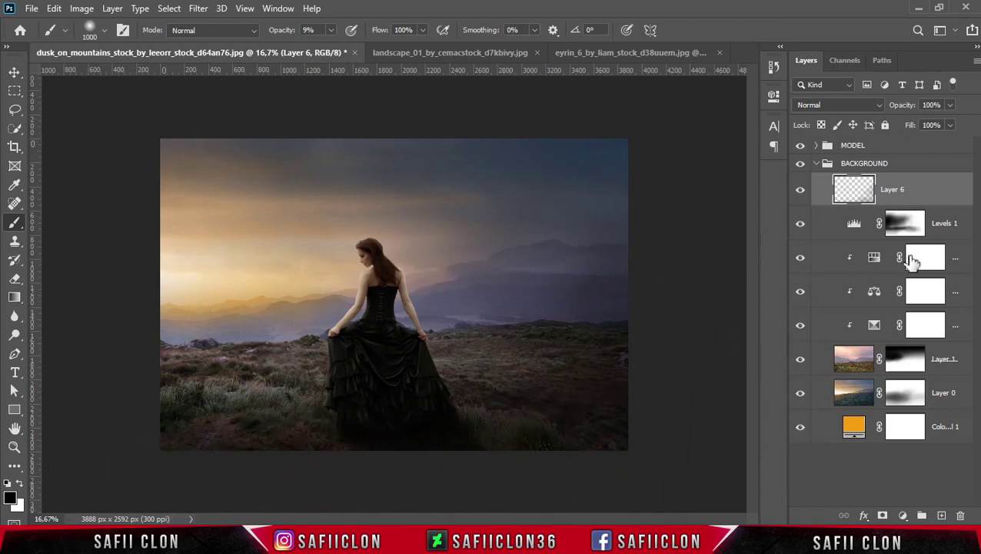
Step: Compare Layer 6, then open the MODEL group and add a mask to Layer 2
left_click(800, 192)
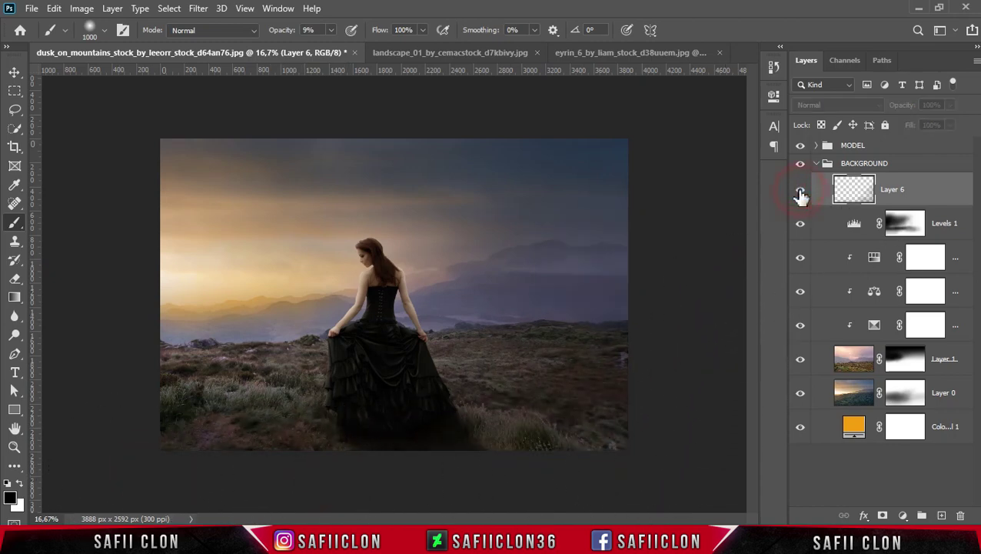
left_click(801, 193)
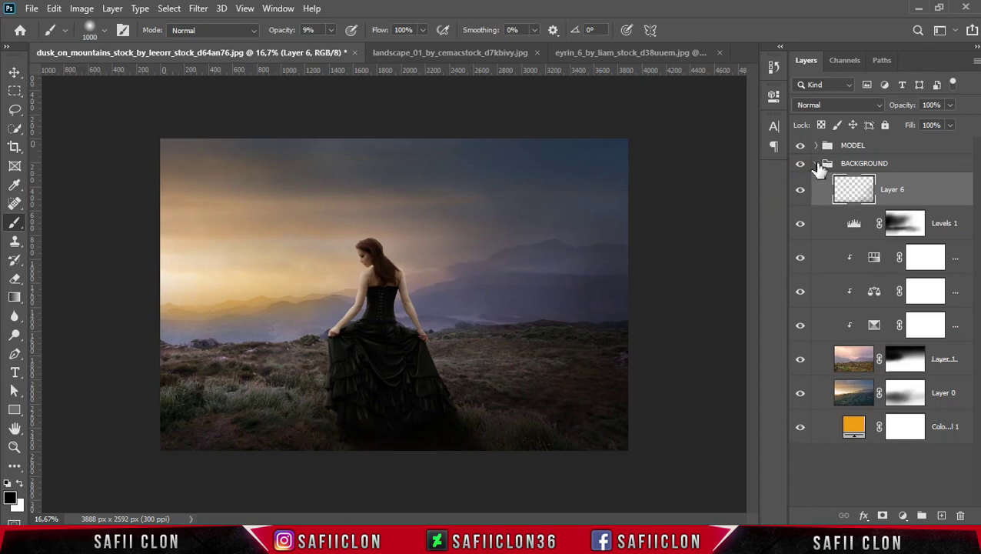
left_click(818, 164)
left_click(884, 146)
left_click(816, 146)
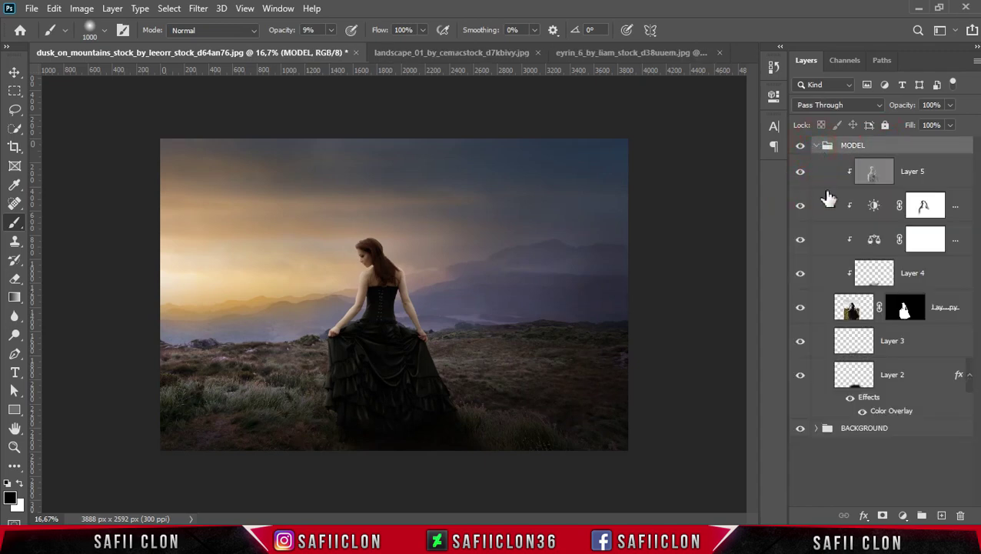
left_click(914, 382)
left_click(801, 381)
left_click(801, 380)
left_click(929, 383)
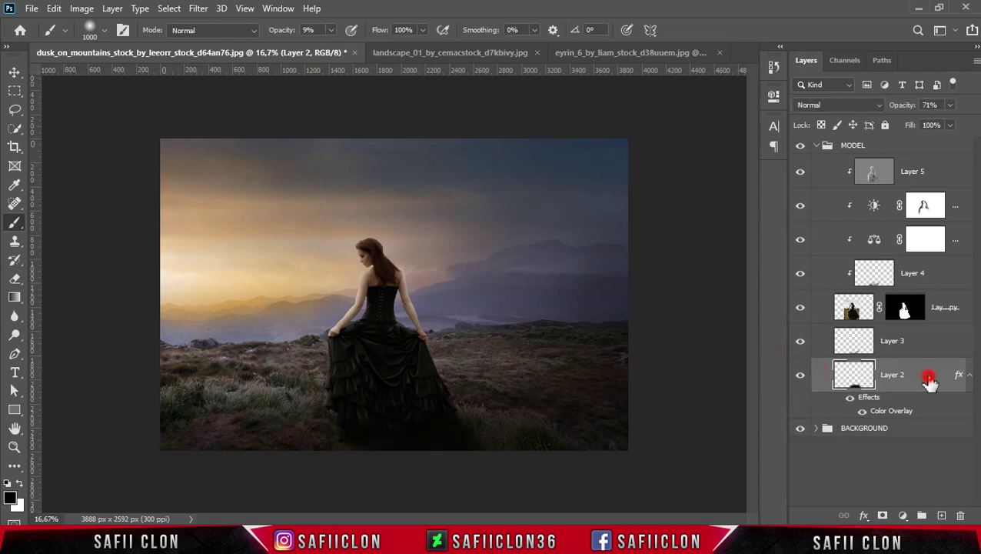
left_click(883, 515)
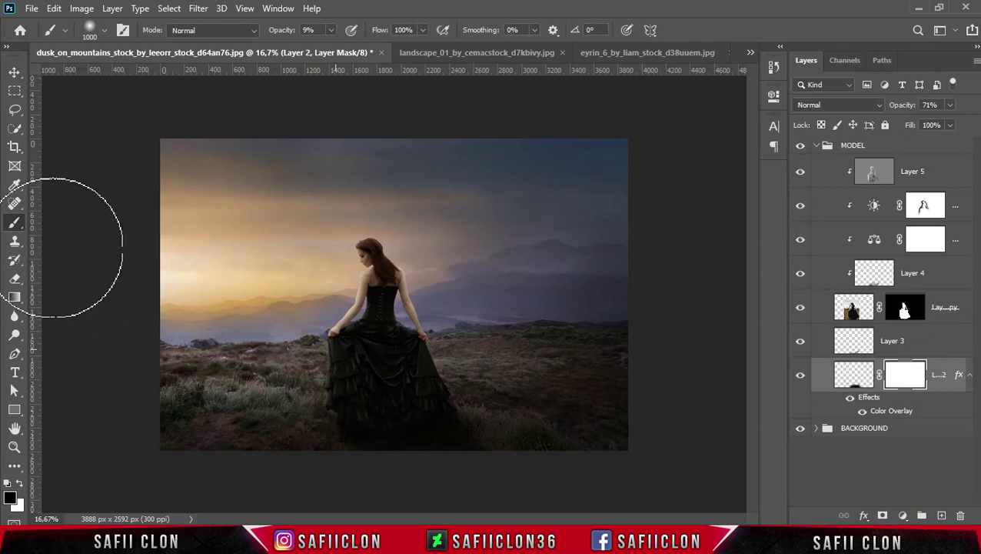
Step: Set a soft round brush to about 495 px at 12% opacity
right_click(14, 234)
left_click(53, 223)
left_click(92, 30)
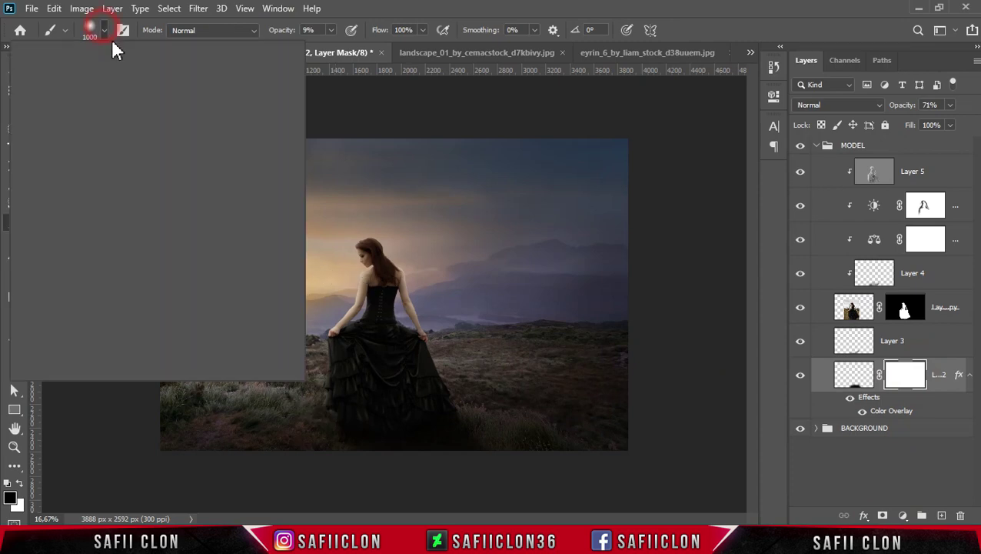
left_click(122, 196)
left_click_drag(164, 76, 154, 76)
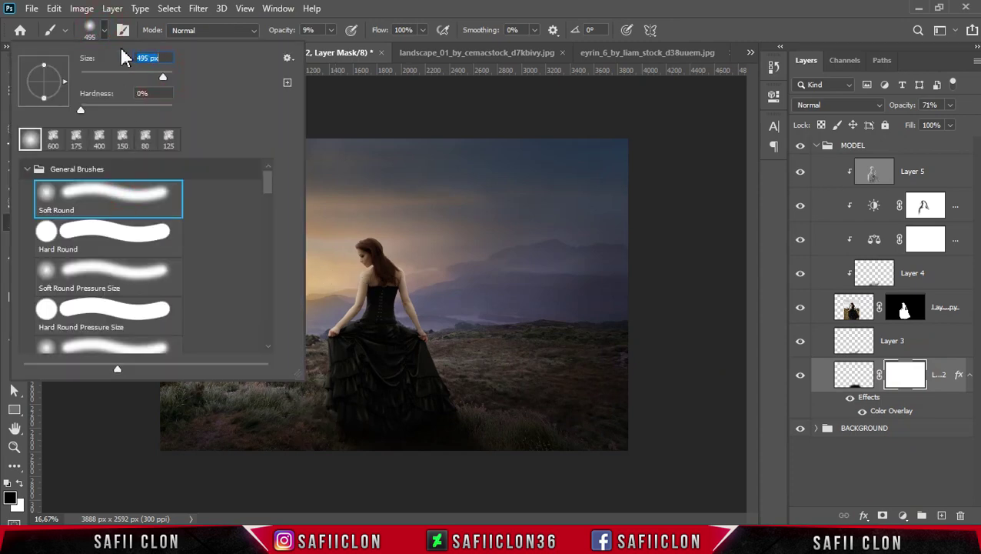
left_click(104, 31)
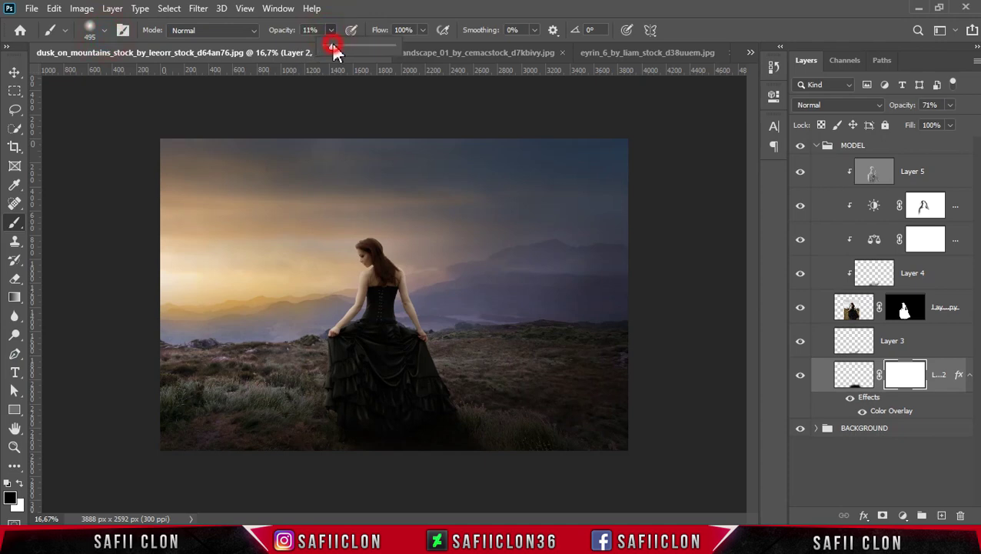
left_click_drag(336, 50, 332, 32)
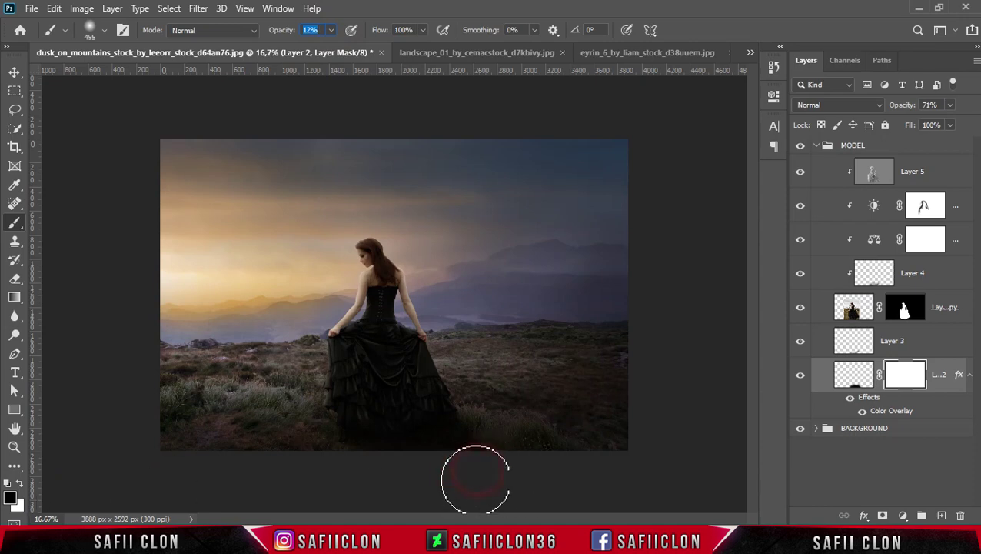
left_click(465, 465)
Step: At 600 px, paint Layer 2's mask below the skirt to blend it into the grass
key("bracketright")
mouse_move(400, 483)
left_mouse_down()
mouse_move(497, 489)
mouse_move(398, 471)
mouse_move(633, 467)
left_mouse_up()
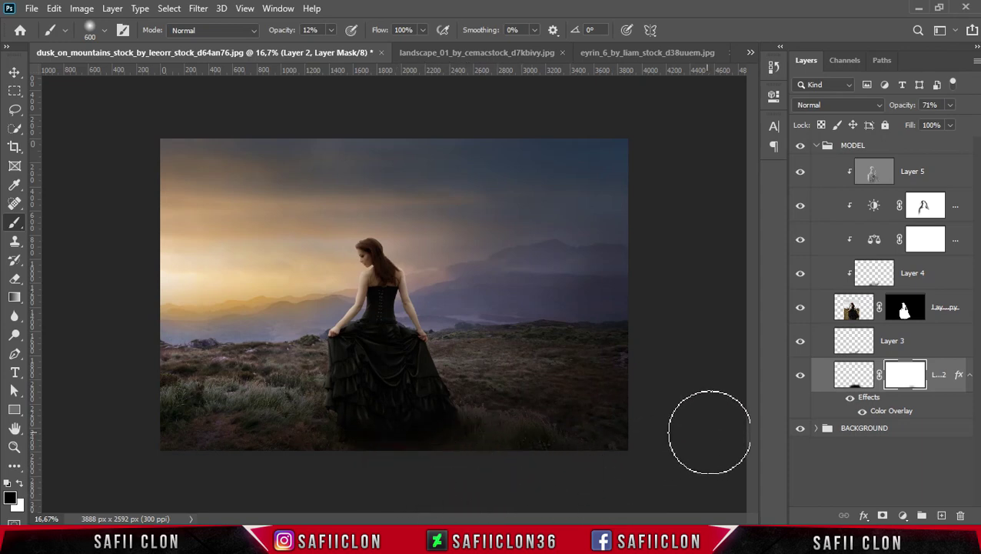
left_click(801, 378)
left_click(801, 378)
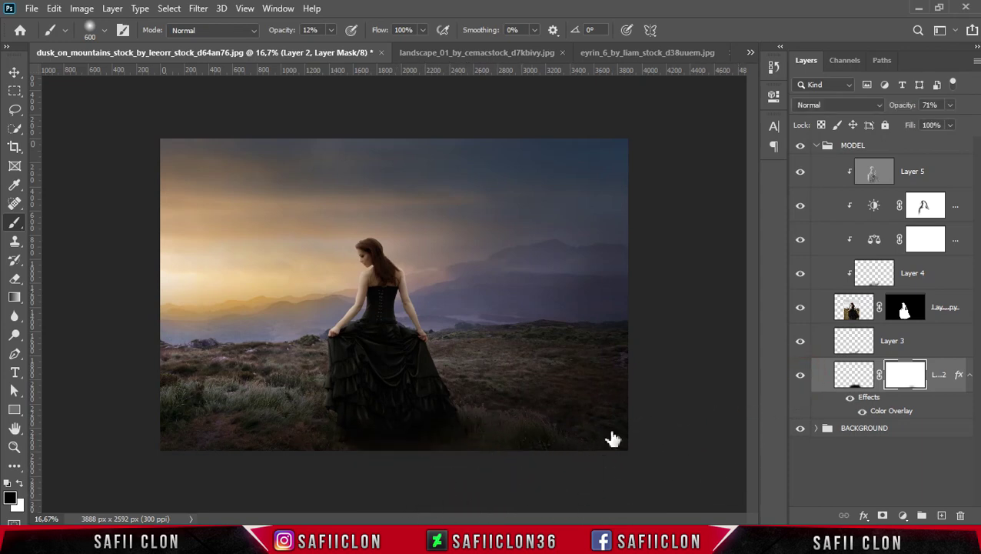
mouse_move(461, 449)
left_mouse_down()
mouse_move(487, 476)
mouse_move(475, 493)
left_mouse_up()
left_click_drag(477, 448, 586, 481)
left_click_drag(470, 417, 568, 423)
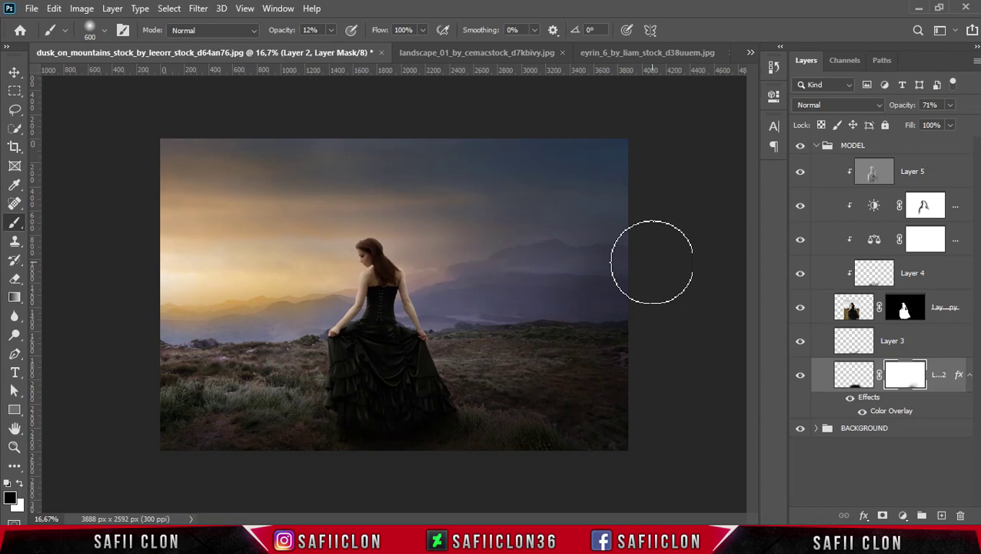
left_click(818, 146)
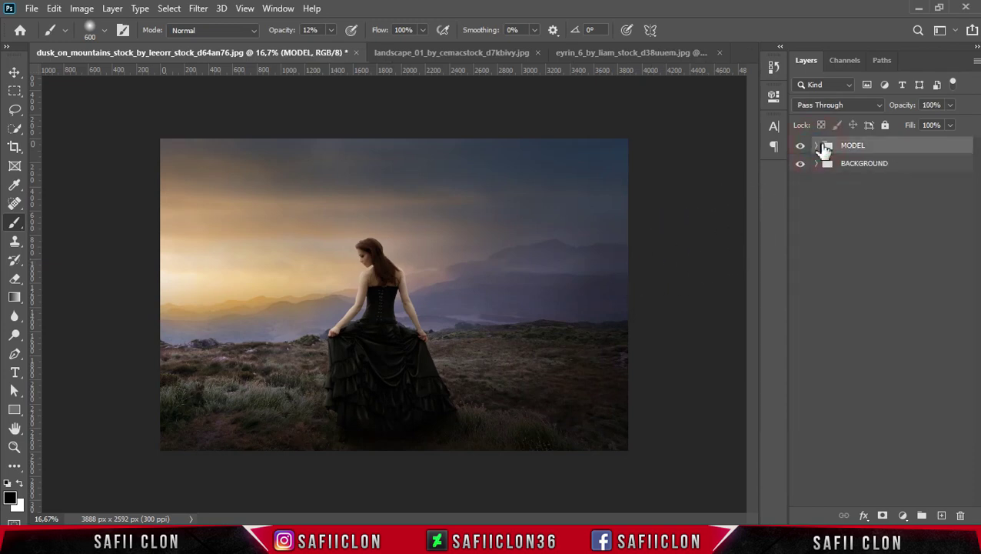
Step: Add a new layer above BACKGROUND and choose the Soft Round brush at 480 px
left_click(912, 171)
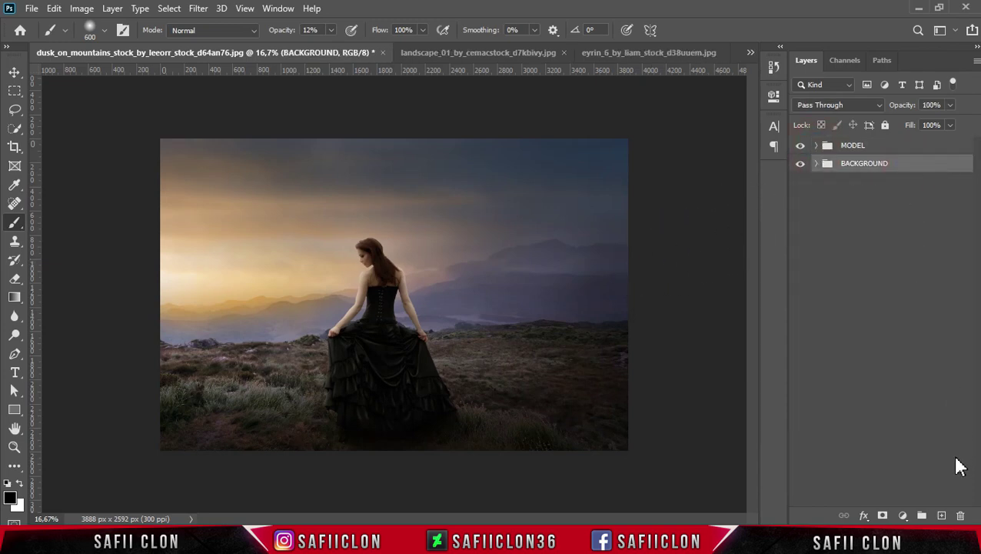
left_click(942, 516)
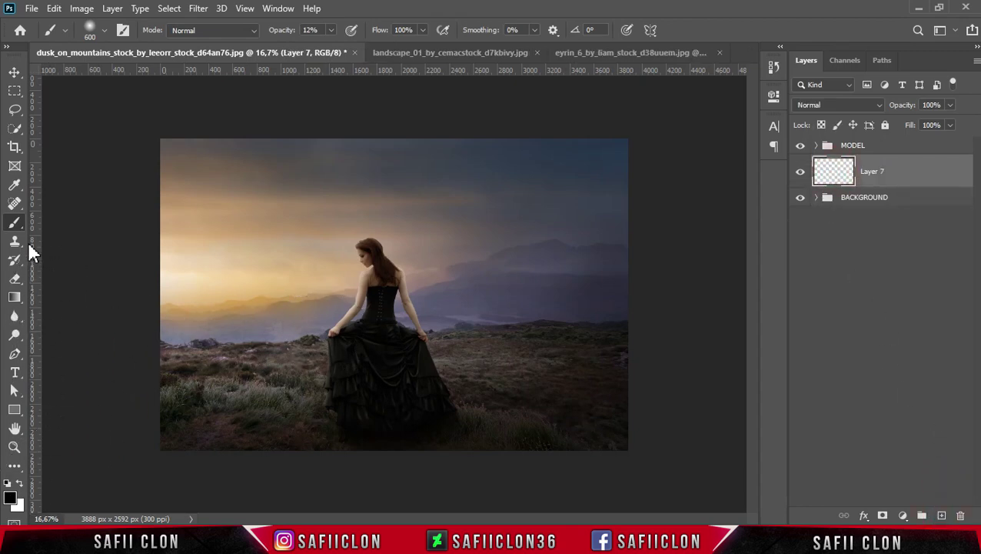
right_click(14, 222)
left_click(56, 219)
left_click(103, 31)
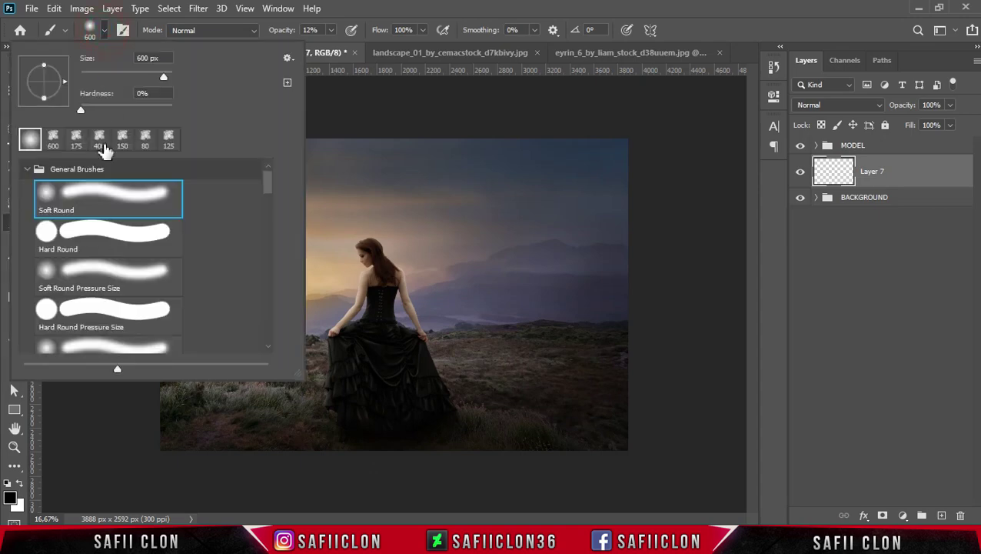
left_click_drag(163, 78, 150, 78)
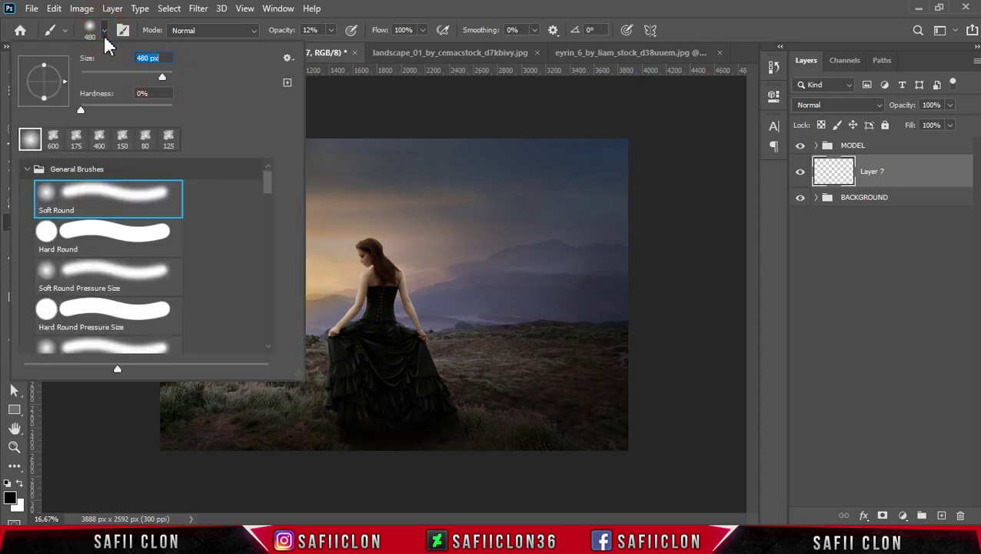
left_click(103, 32)
Step: Set the foreground colour to tan #c4a17b
left_click(331, 30)
left_click_drag(332, 47, 335, 46)
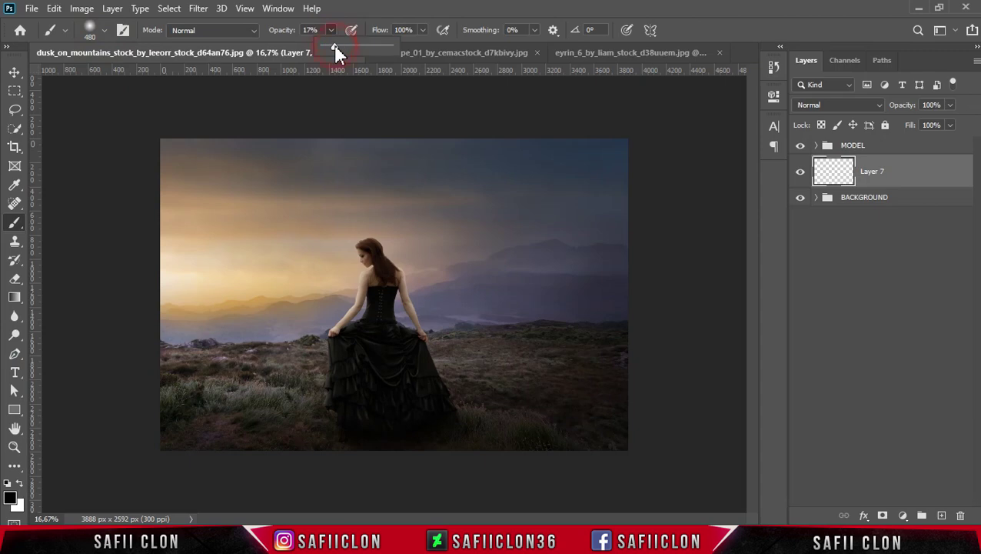
left_click(331, 42)
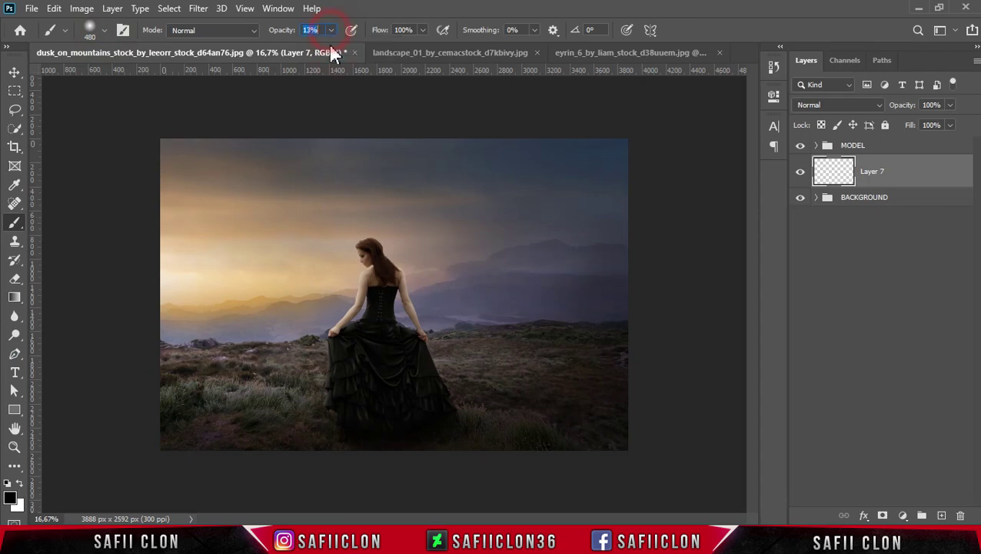
left_click(10, 500)
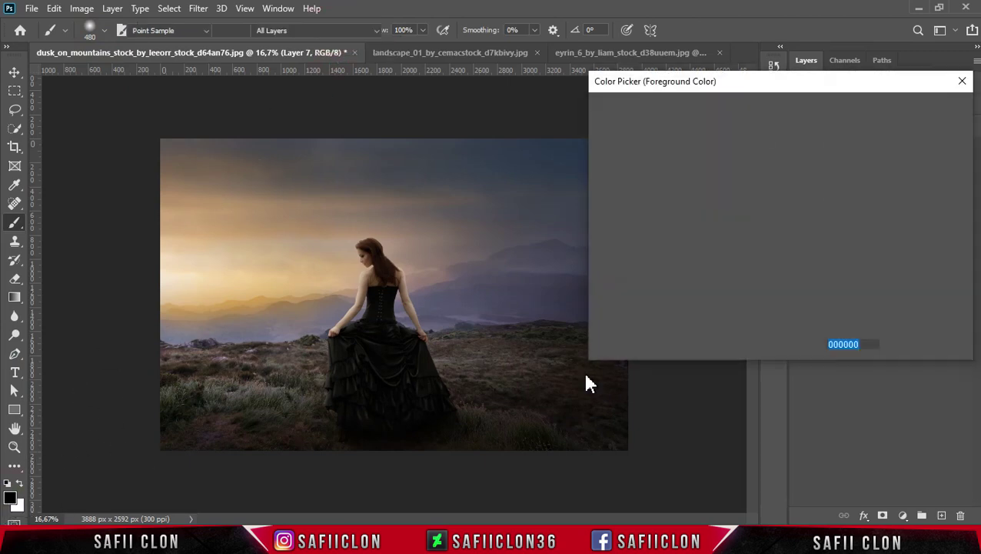
left_click(863, 344)
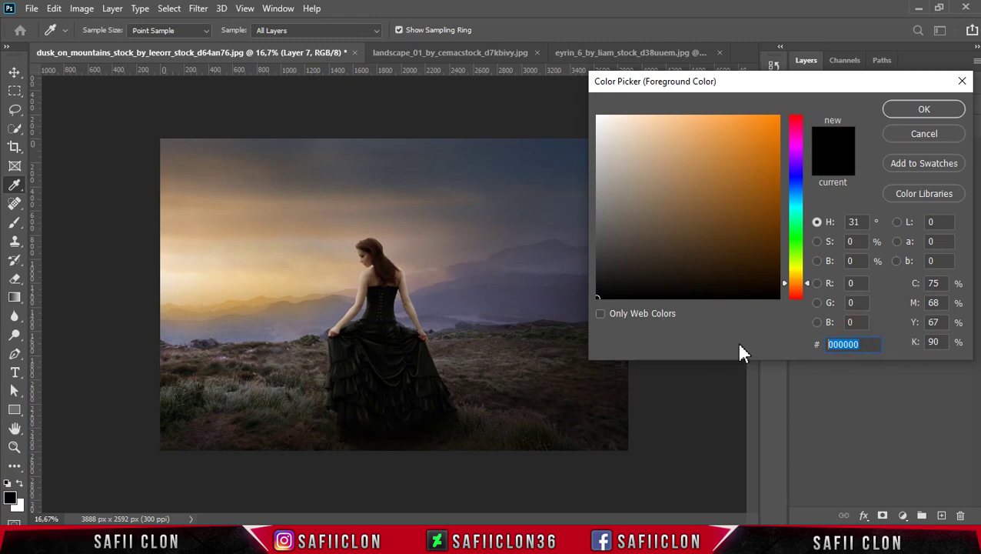
type("c4a1")
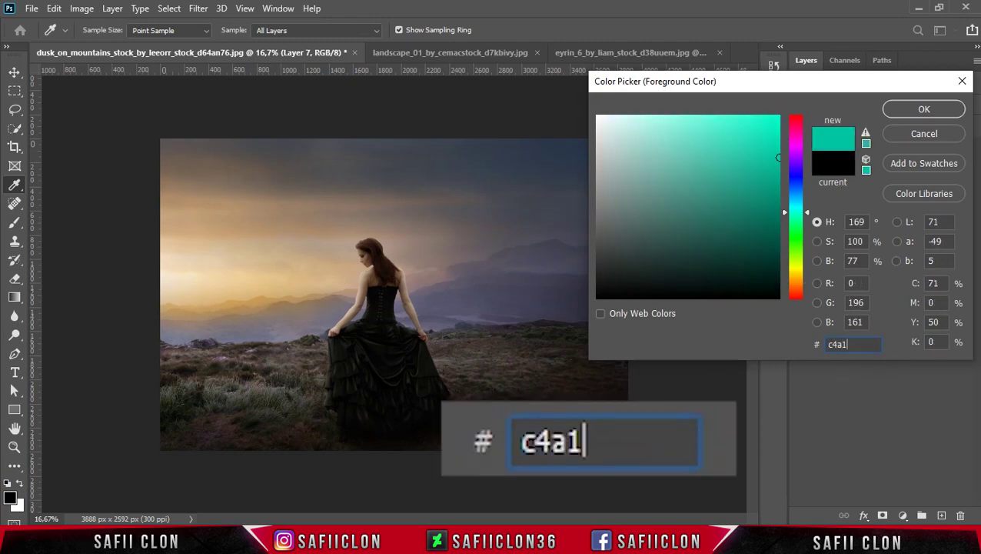
type("7b")
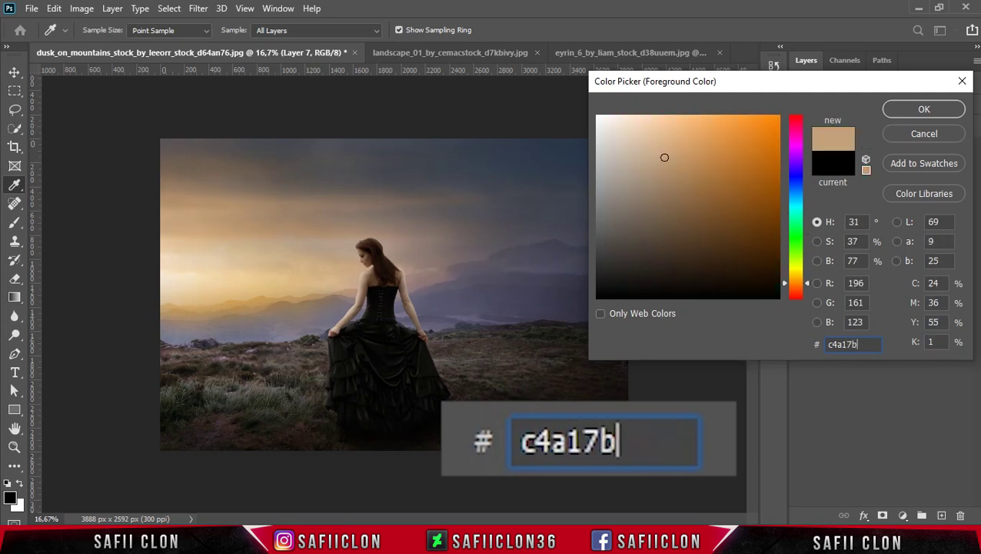
left_click_drag(857, 346, 782, 342)
left_click(923, 109)
Step: Paint a single 100%-opacity tan glow dab near the woman's head
key("b")
left_click(331, 30)
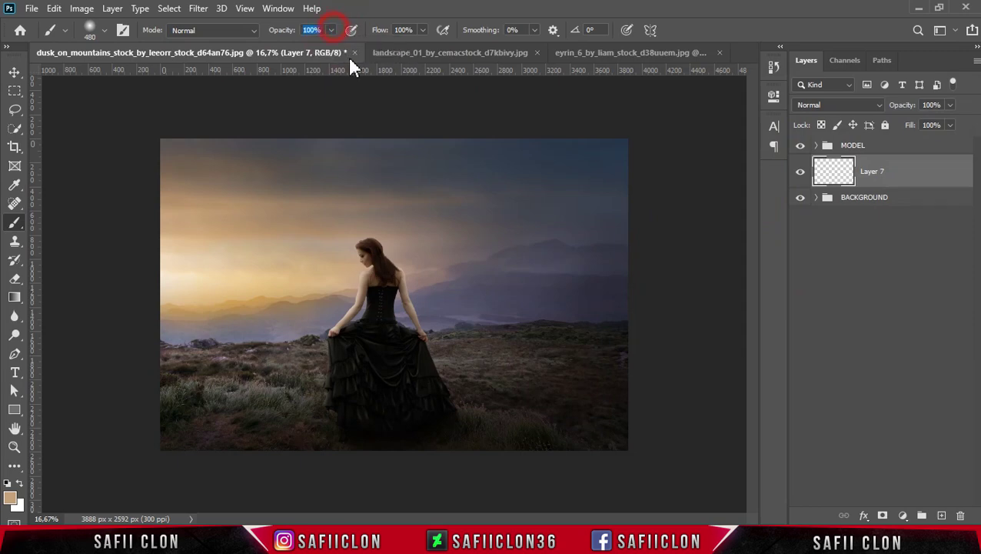
left_click(410, 234)
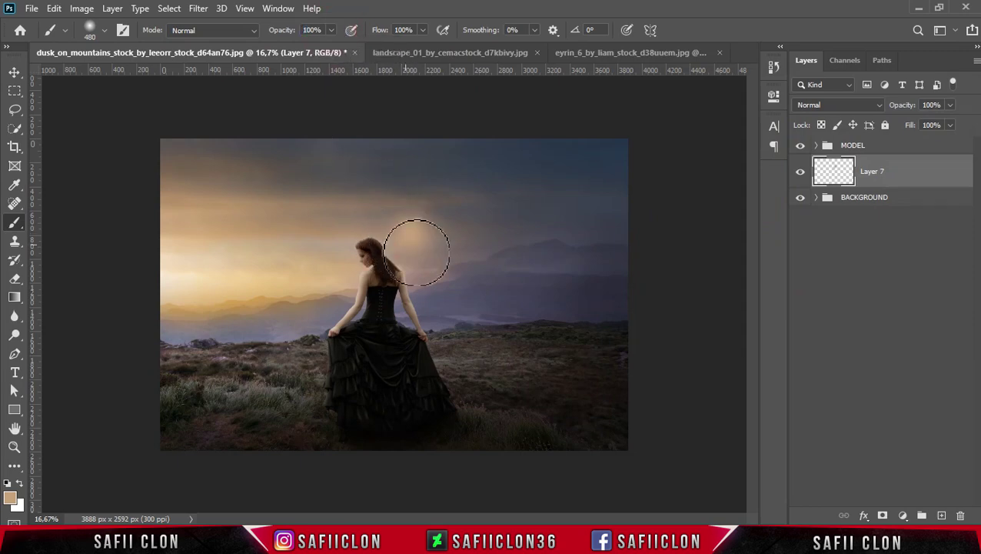
Step: Enlarge the glow, move it behind the woman, and set Layer 7 to Hard Light
key("ctrl+t")
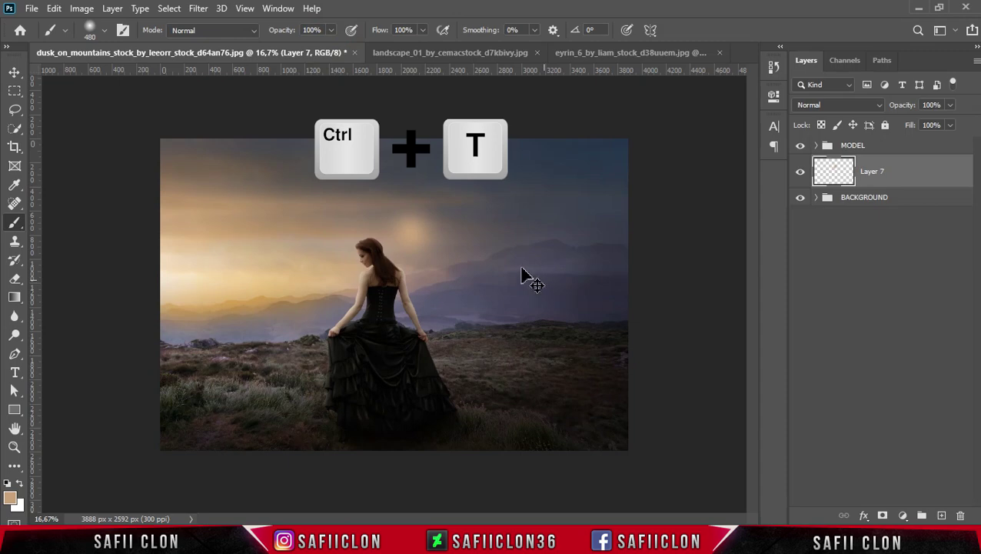
left_click_drag(456, 186, 609, 121)
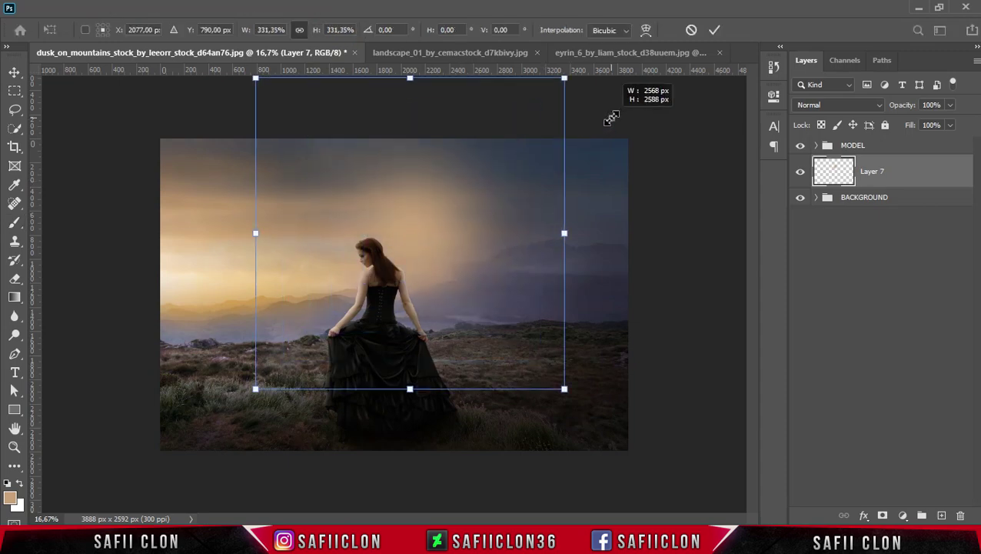
left_click_drag(454, 223, 410, 266)
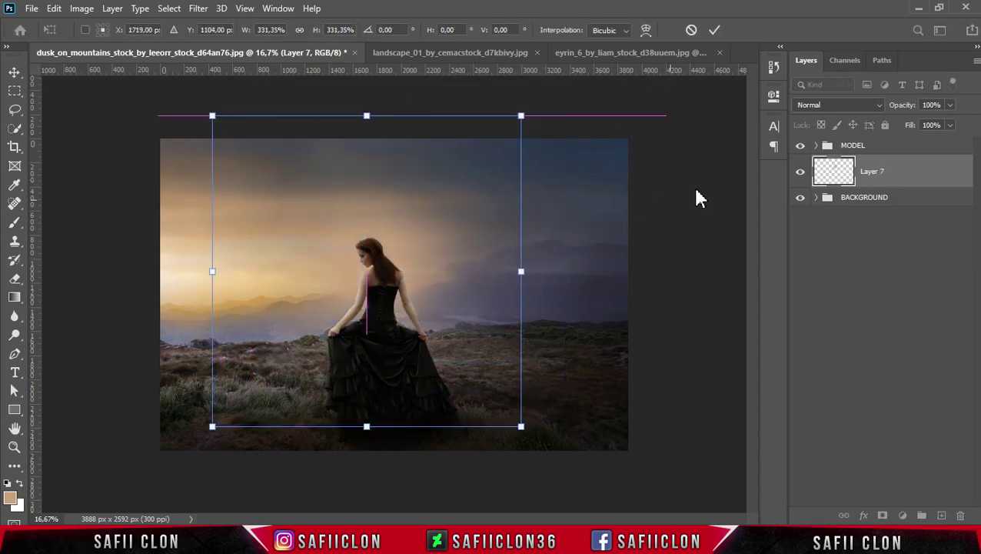
left_click(831, 108)
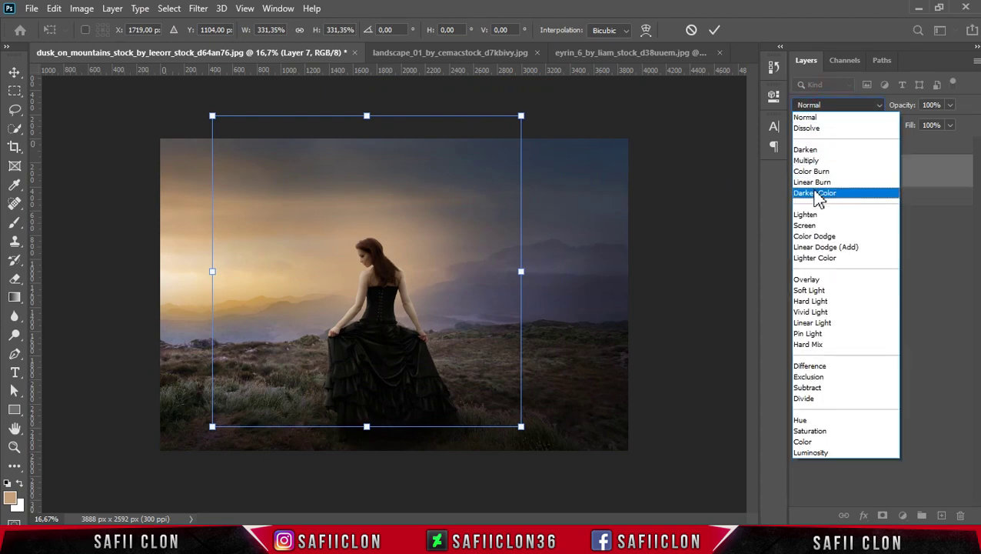
left_click(810, 301)
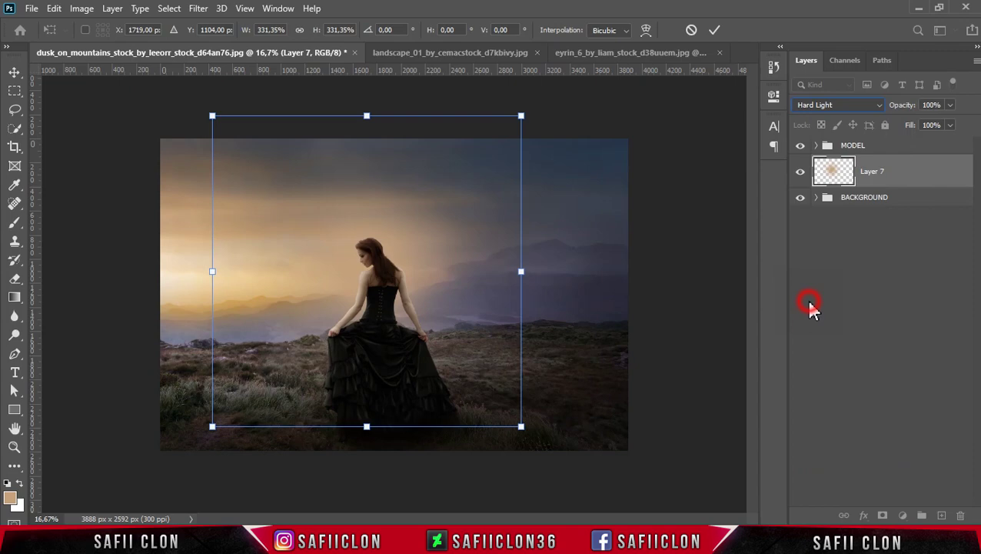
Step: Stretch the glow wider and taller across the sky and commit the transform
left_click_drag(523, 274, 600, 270)
left_click_drag(367, 116, 378, 71)
left_click_drag(401, 263, 389, 260)
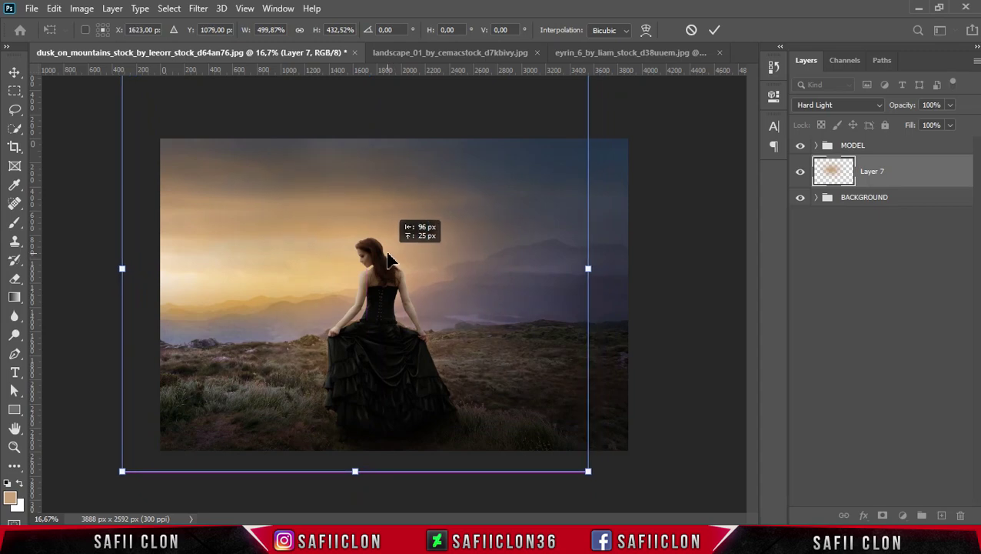
left_click_drag(588, 268, 628, 269)
left_click_drag(405, 258, 416, 258)
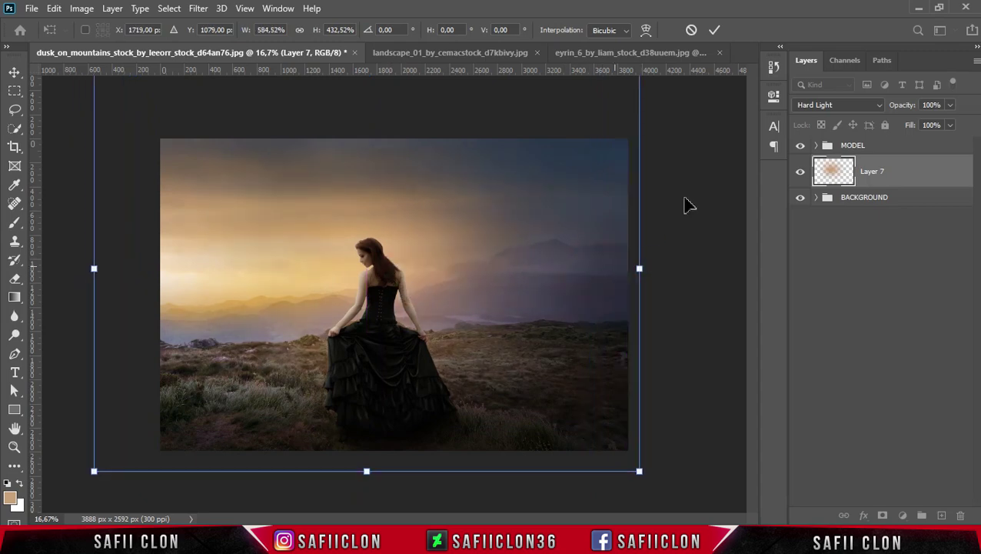
left_click(714, 30)
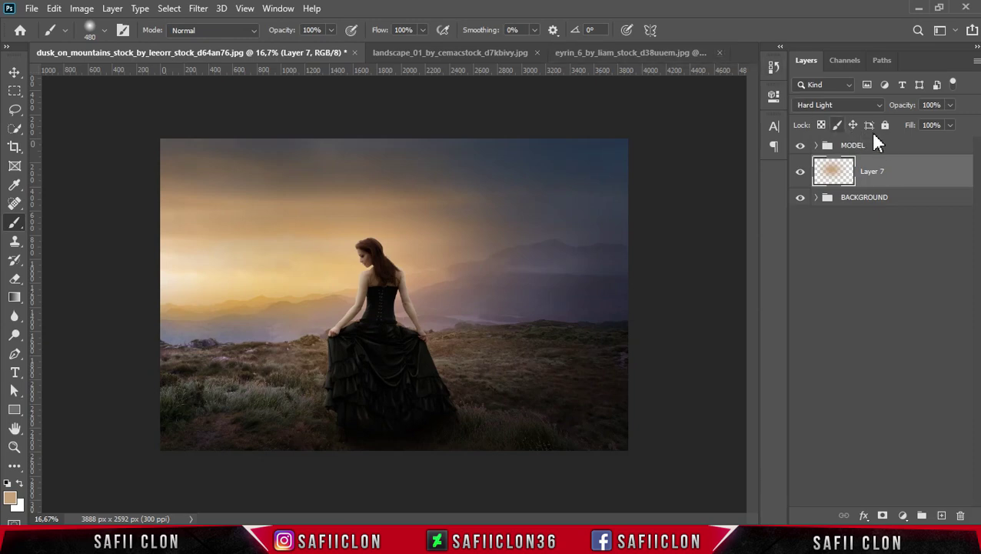
left_click(888, 150)
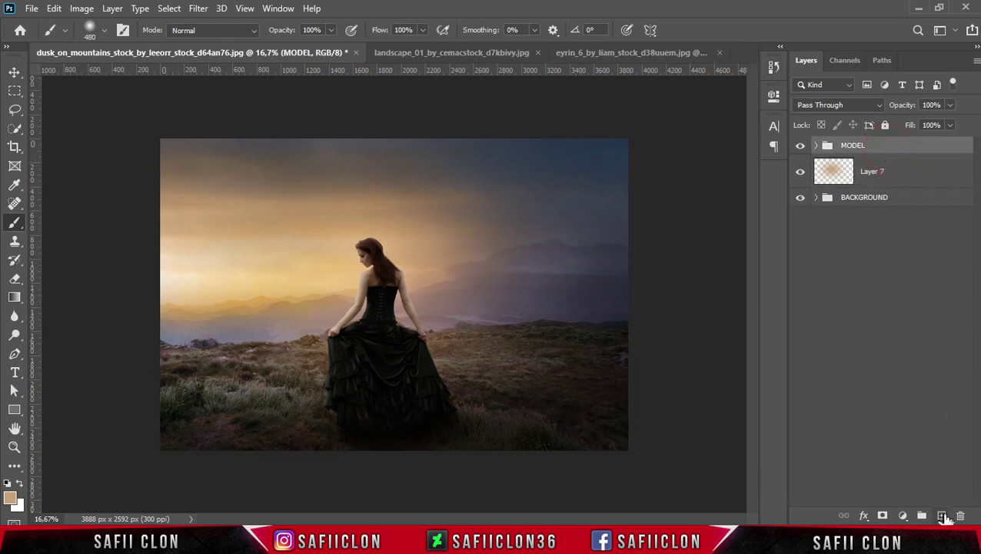
Step: Add a new layer above MODEL and choose a soft round brush at full opacity
left_click(941, 516)
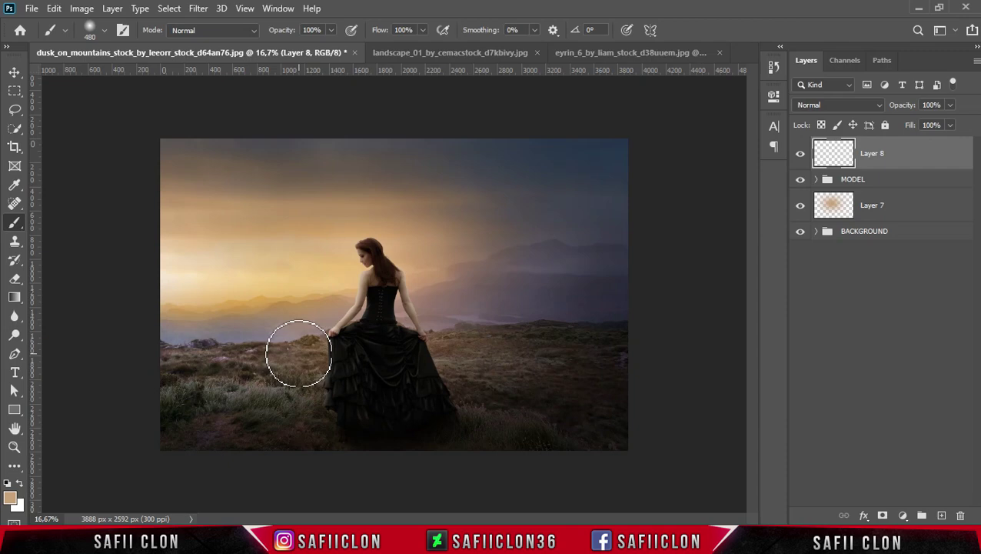
right_click(14, 222)
left_click(63, 223)
left_click(106, 33)
left_click(110, 197)
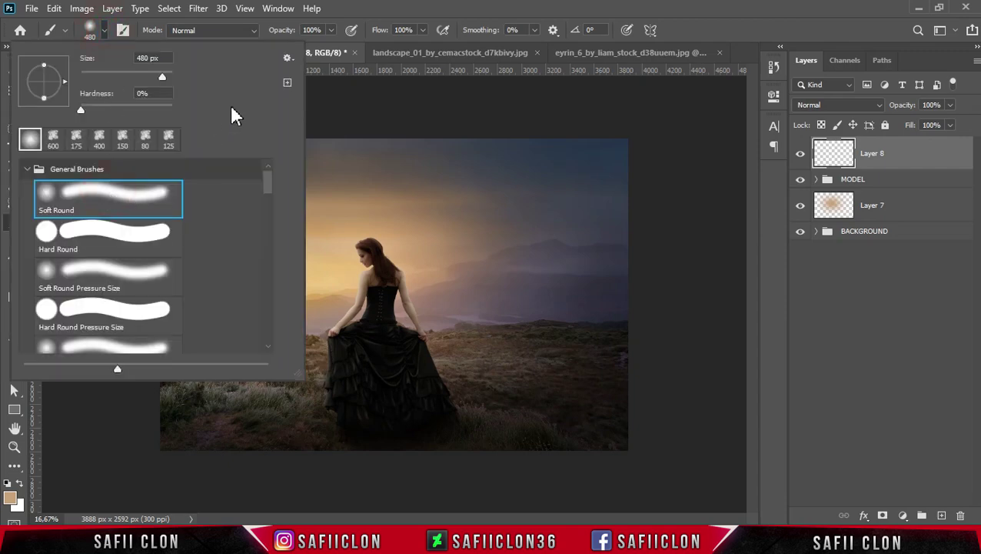
left_click(330, 31)
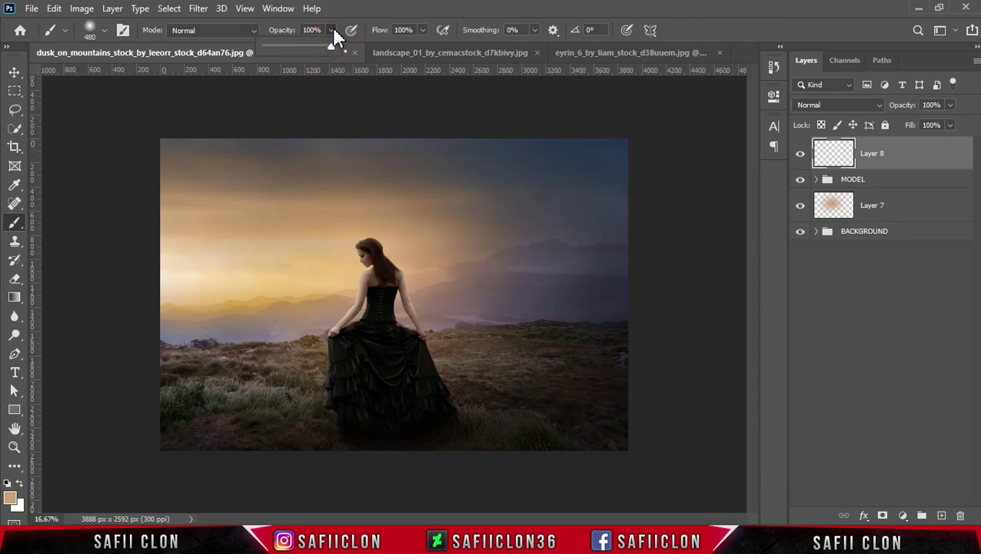
left_click(332, 32)
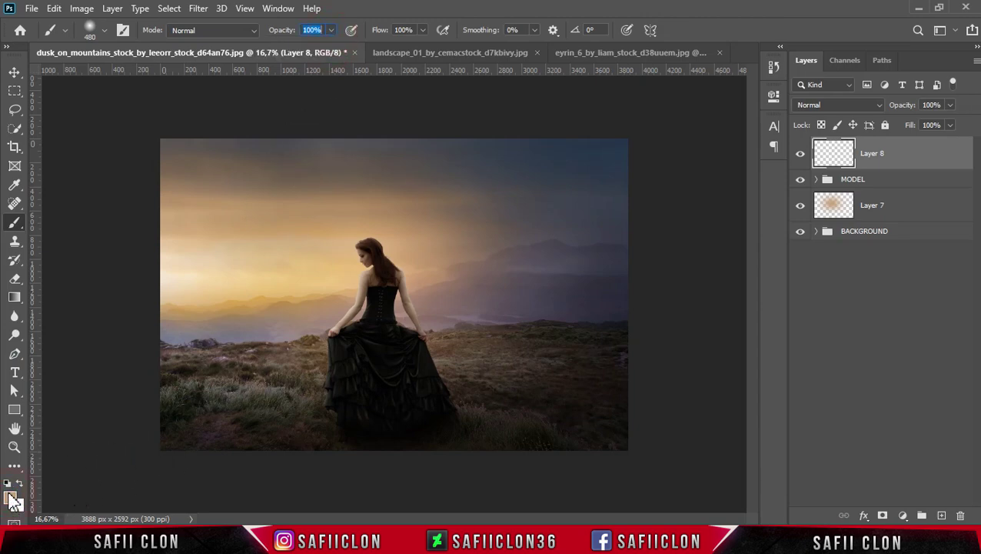
Step: Paint an #ffb95e orange dab in the upper-left sky and blend it in Color Dodge
left_click(10, 497)
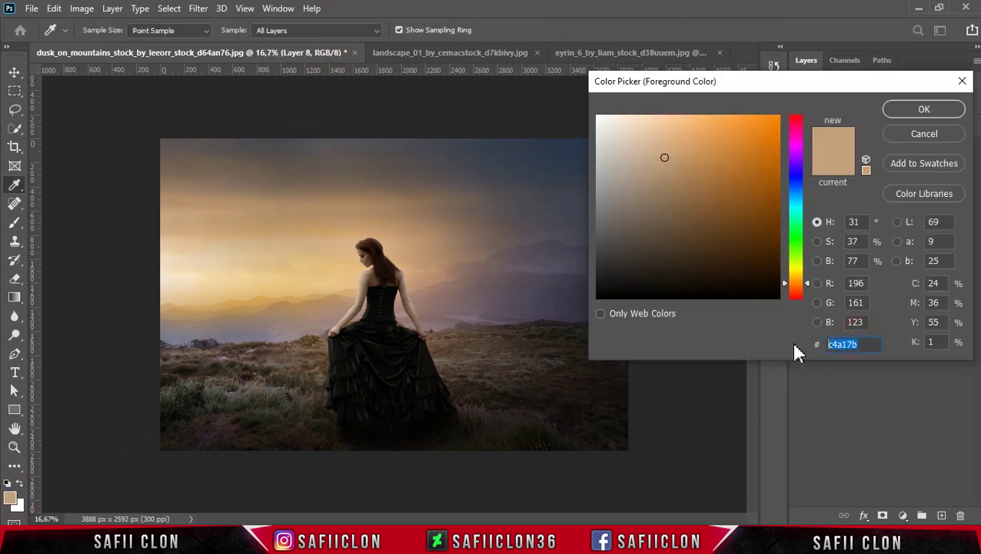
type("ffb")
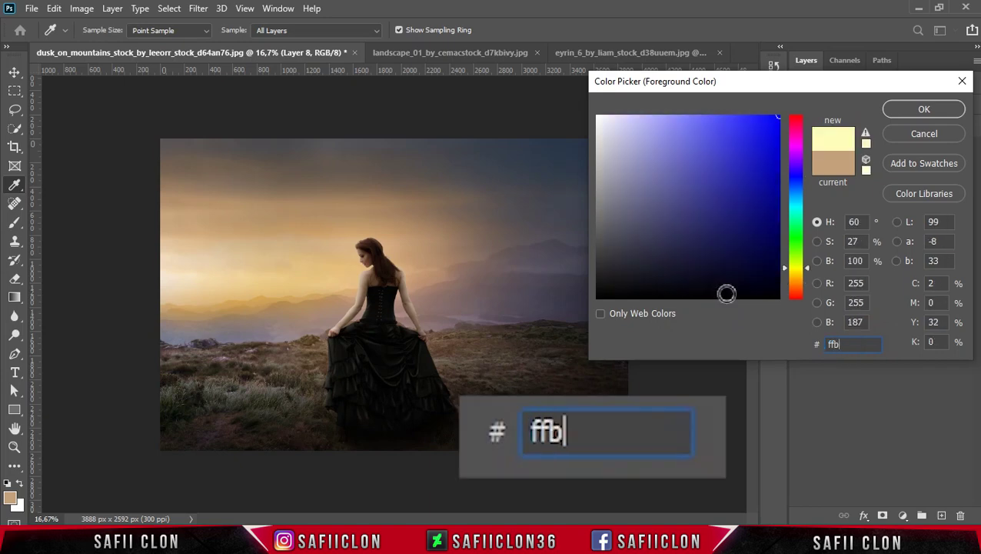
type("95e")
left_click(917, 110)
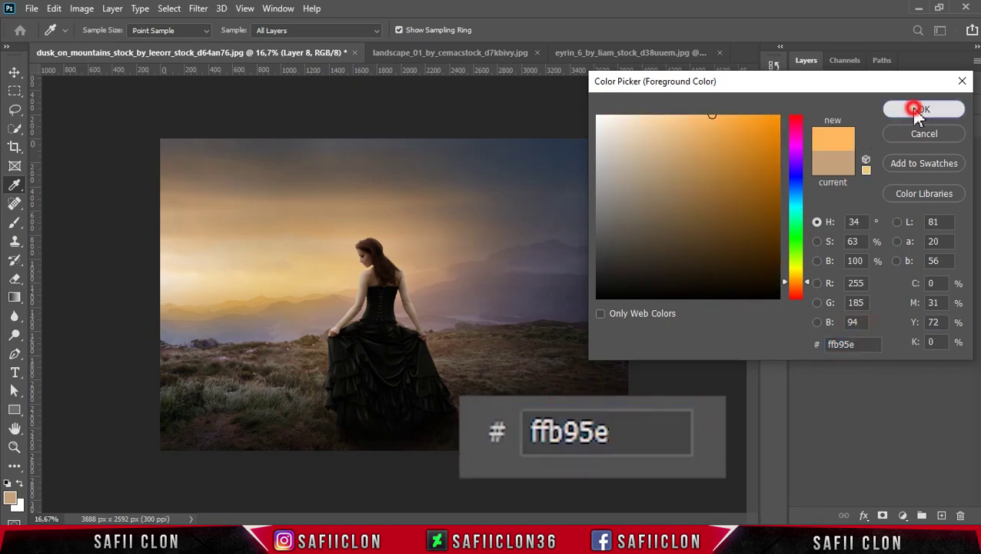
key("b")
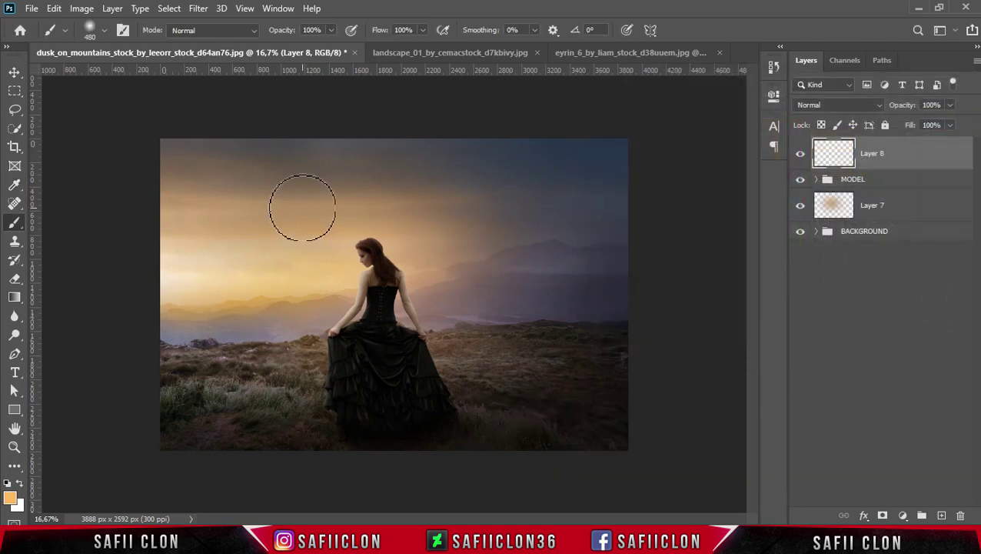
left_click(302, 207)
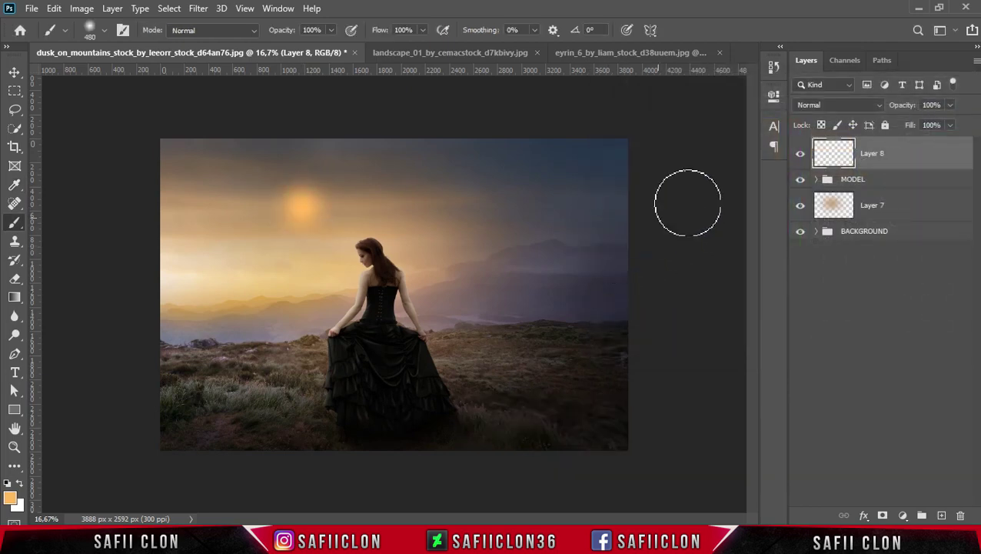
left_click(840, 105)
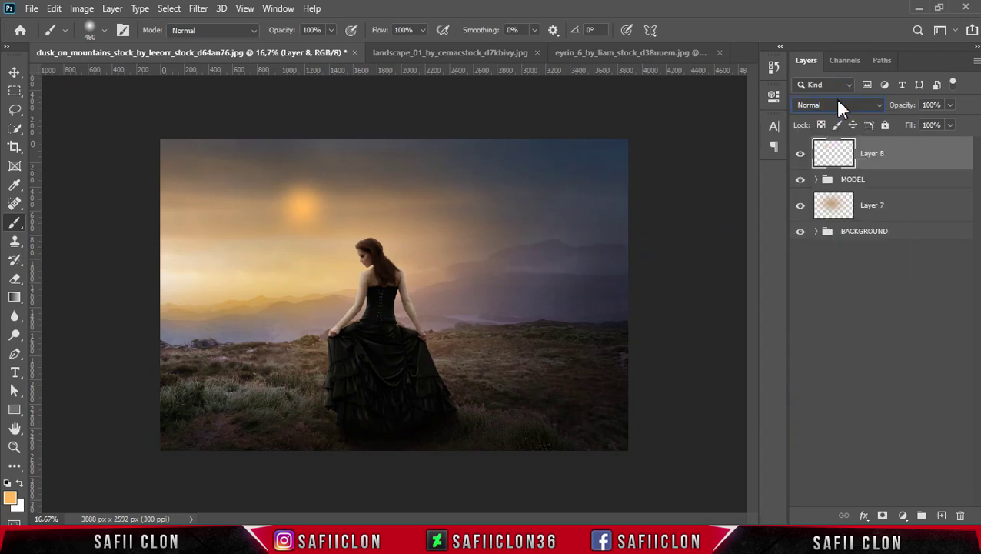
left_click(838, 104)
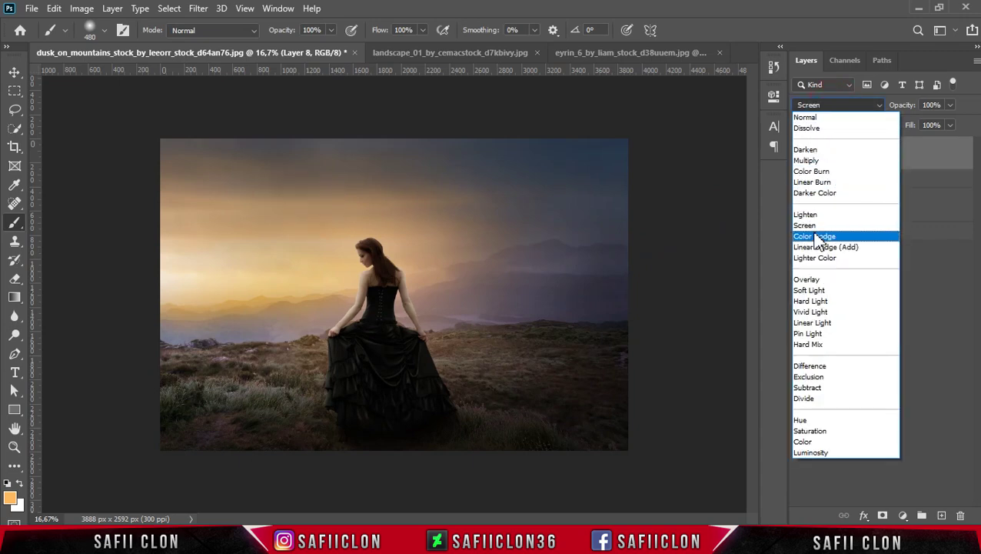
left_click(821, 238)
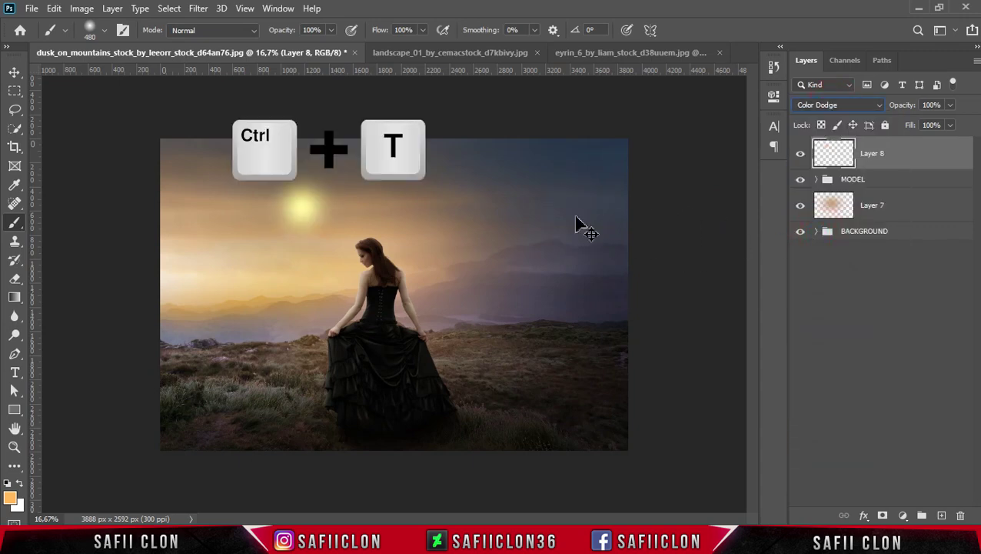
Step: Free-transform the sun glow, enlarging and stretching it wide across the left sky
key("ctrl+minus")
key("ctrl+t")
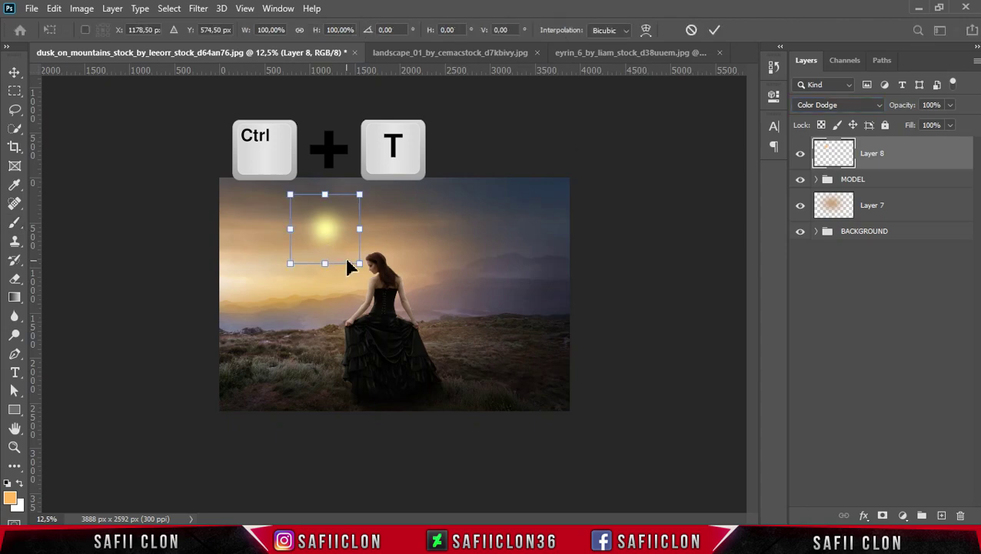
left_click_drag(359, 264, 526, 394)
left_click_drag(362, 235, 285, 256)
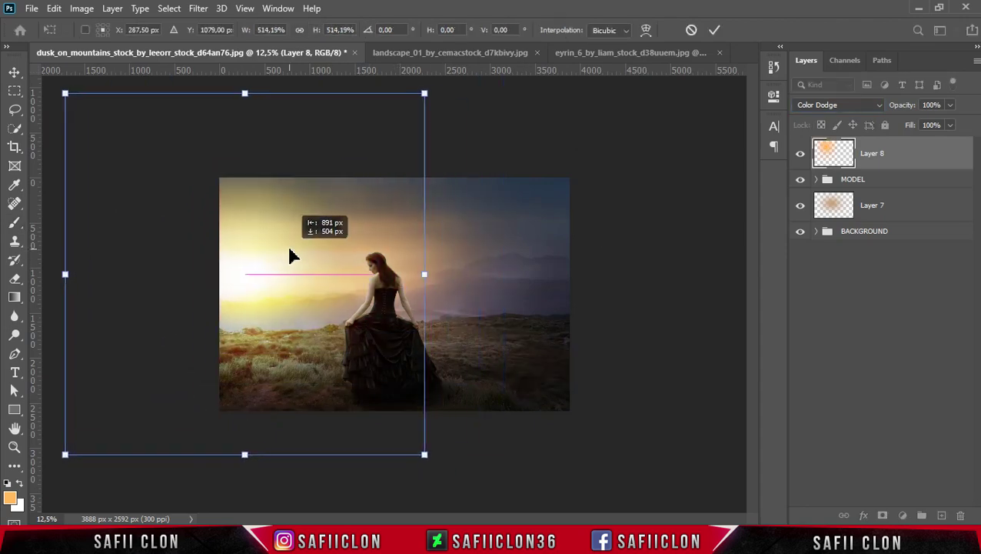
left_click_drag(504, 273, 493, 274)
left_click_drag(245, 455, 245, 411)
left_click_drag(291, 292, 328, 306)
mouse_move(429, 290)
left_mouse_down()
mouse_move(481, 287)
mouse_move(397, 292)
left_mouse_up()
left_click_drag(149, 425, 150, 398)
left_click_drag(157, 204, 140, 197)
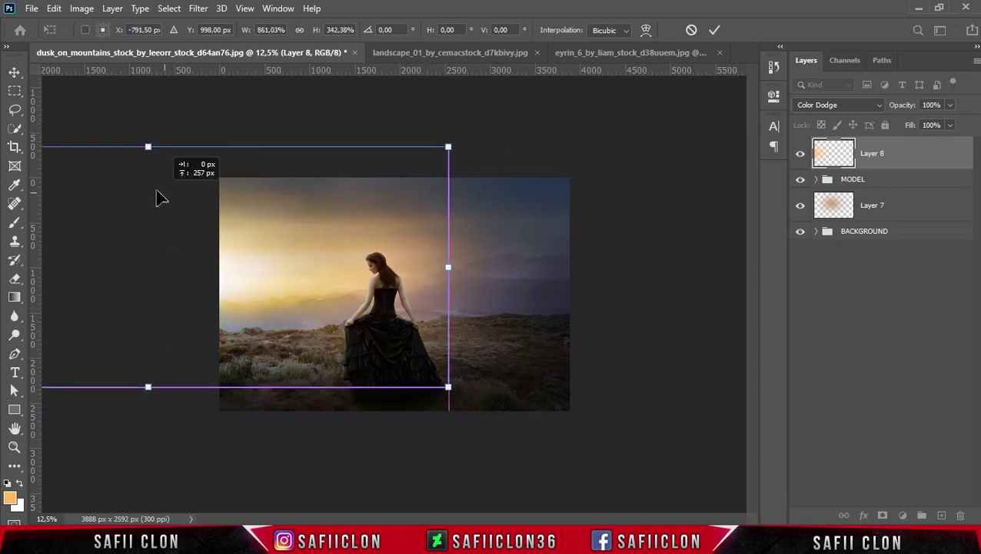
left_click_drag(433, 272, 445, 271)
left_click_drag(280, 287, 322, 291)
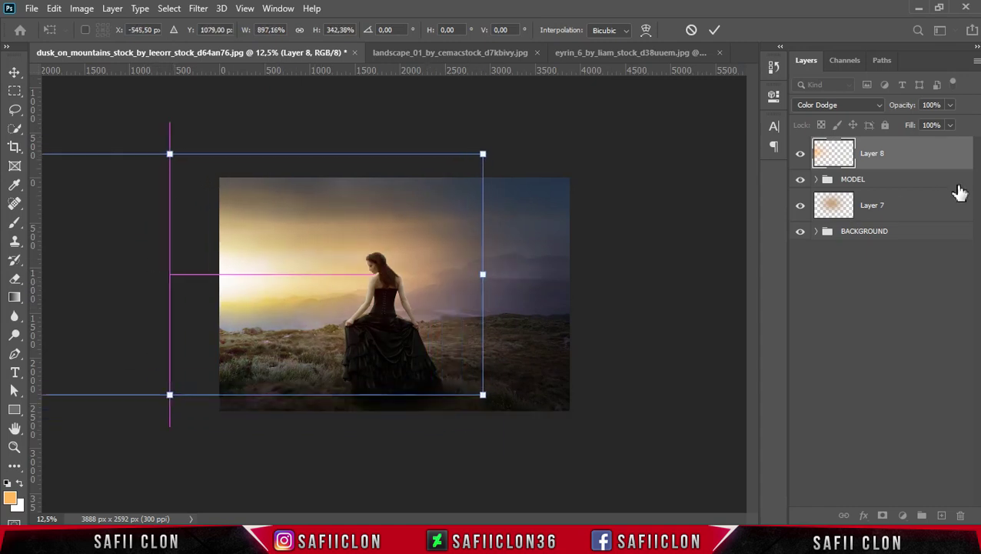
Step: Set Layer 8 fill to 45%, finish sizing the glow to 1016.90% × 385.40%, and hide it to compare
left_click(951, 125)
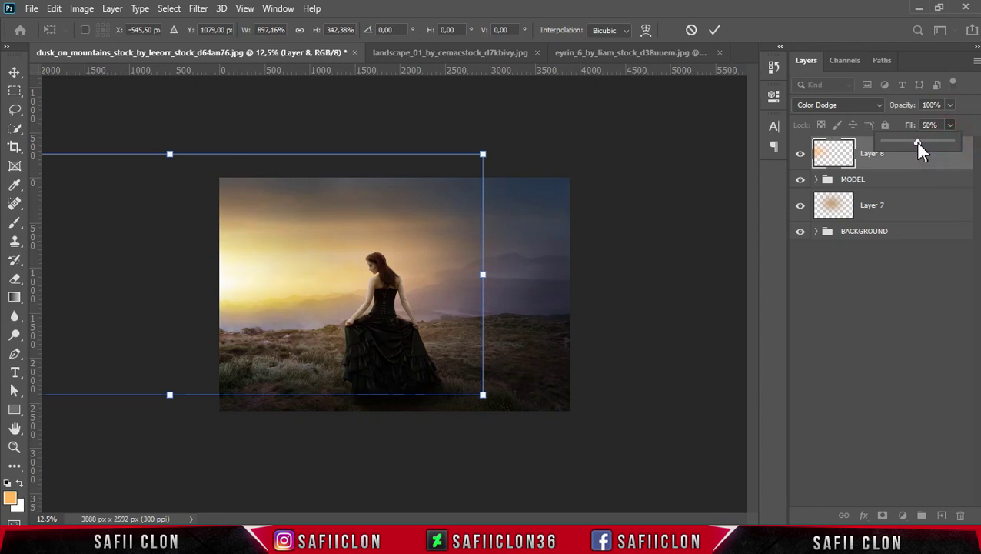
left_click(960, 130)
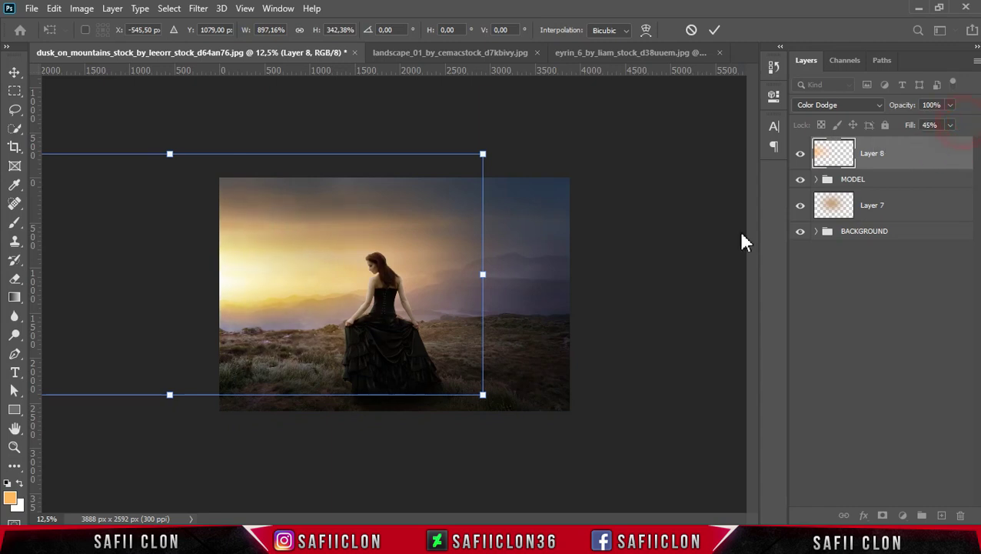
left_click_drag(487, 274, 524, 271)
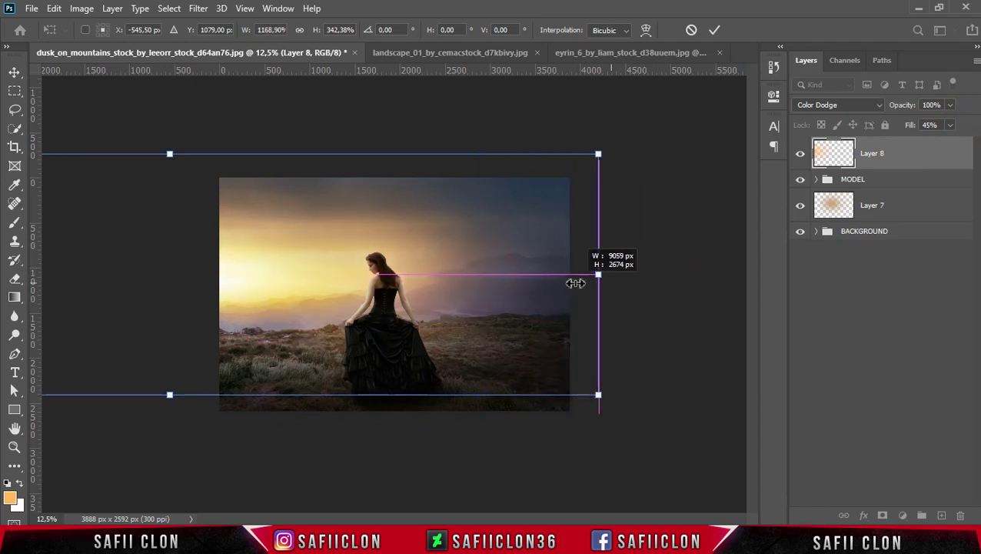
left_click_drag(262, 305, 262, 302)
left_click_drag(169, 151, 168, 136)
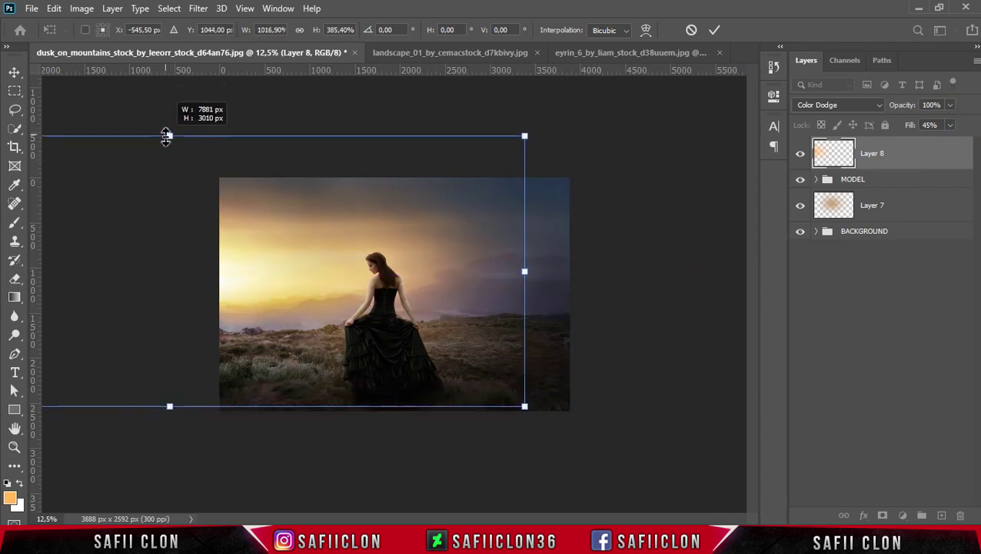
mouse_move(277, 250)
left_mouse_down()
mouse_move(274, 288)
mouse_move(273, 278)
left_mouse_up()
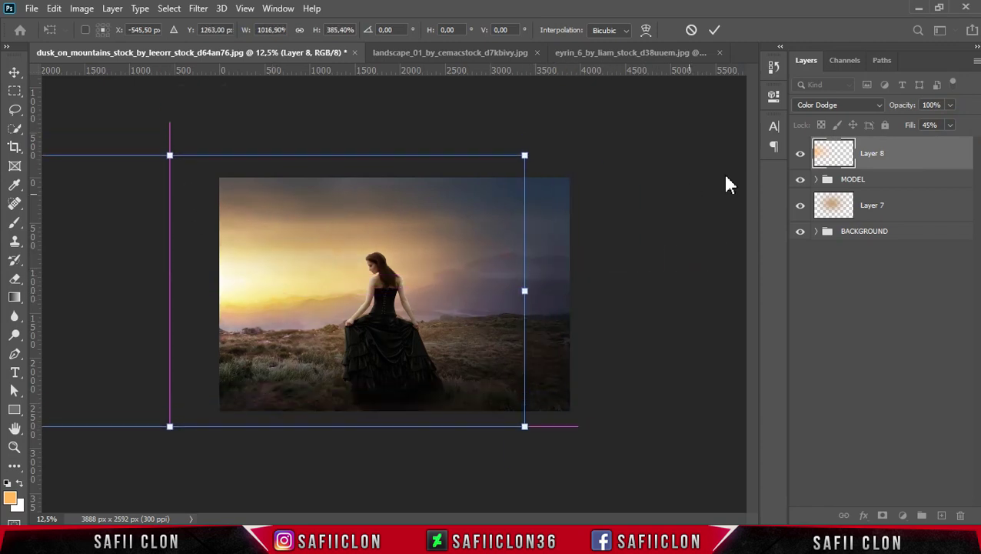
left_click(715, 33)
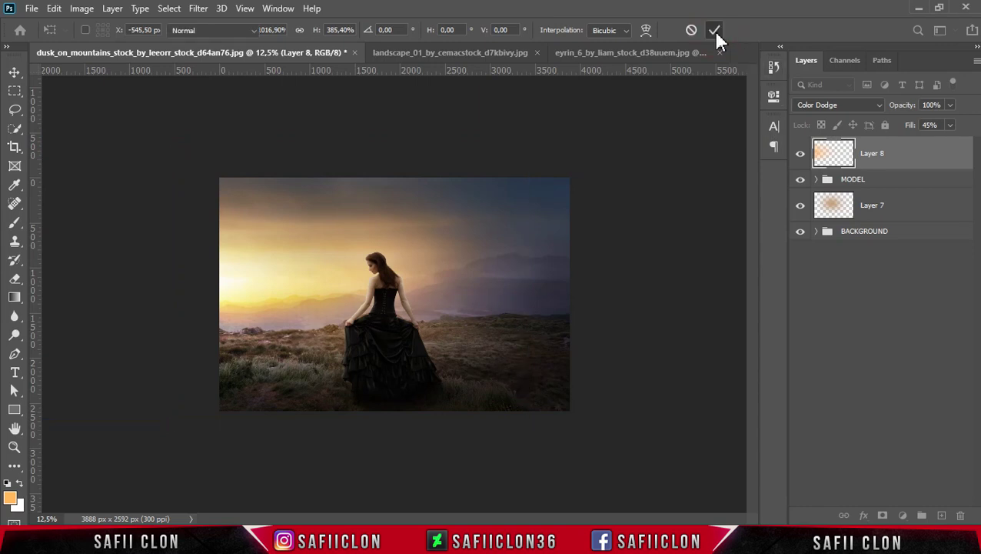
key("b")
left_click(800, 154)
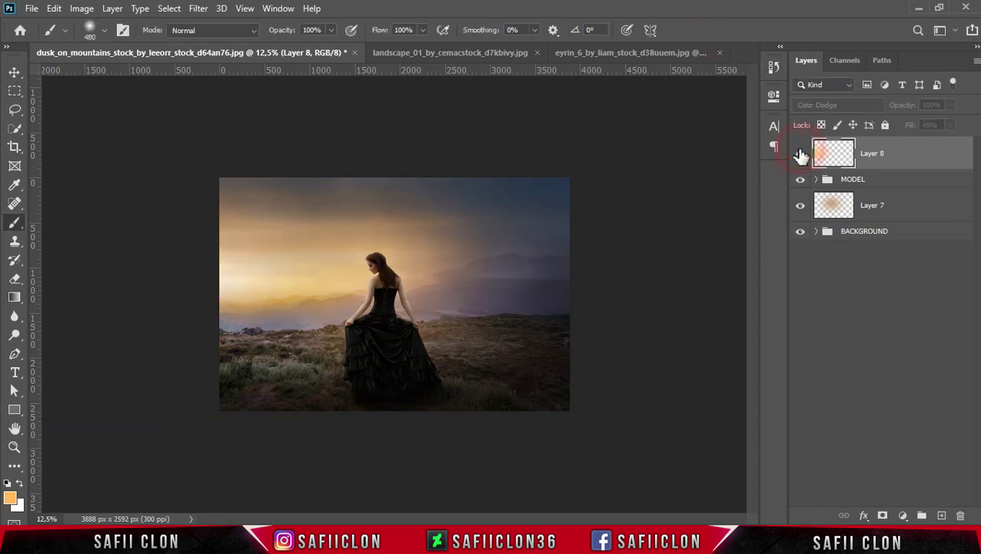
Step: Show the glow again and add a Drop Shadow to the Layer 2 copy model layer
left_click(800, 154)
key("ctrl+plus")
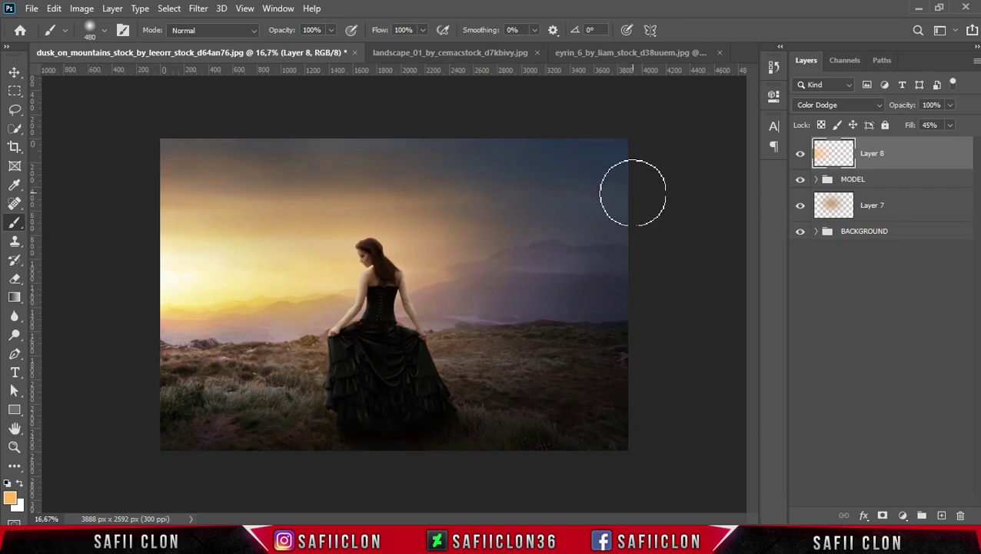
key("ctrl+plus")
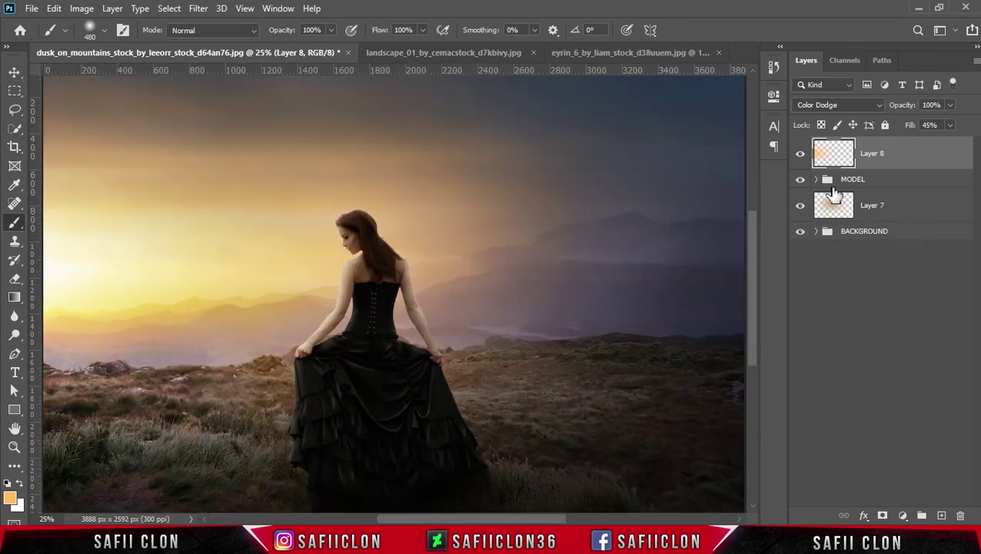
left_click(816, 180)
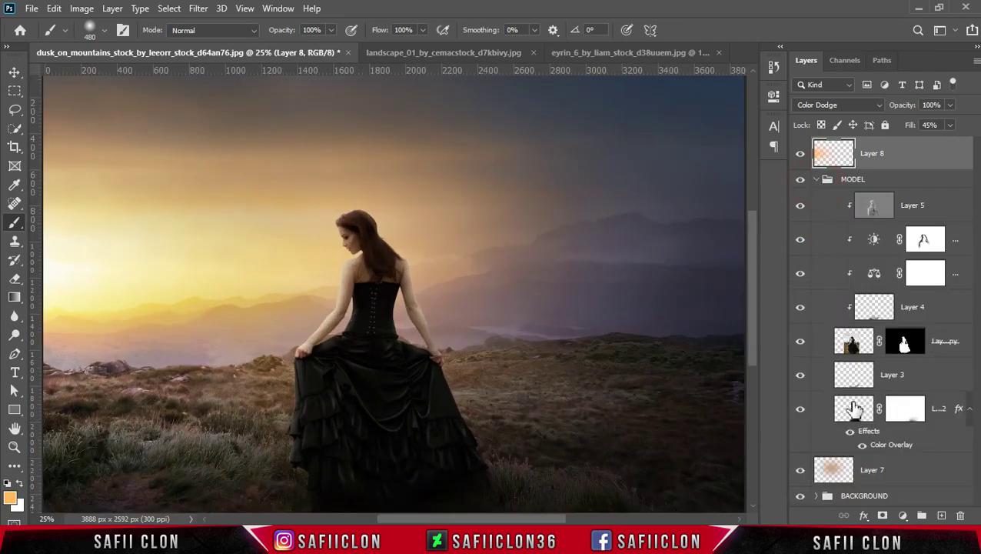
left_click(824, 343)
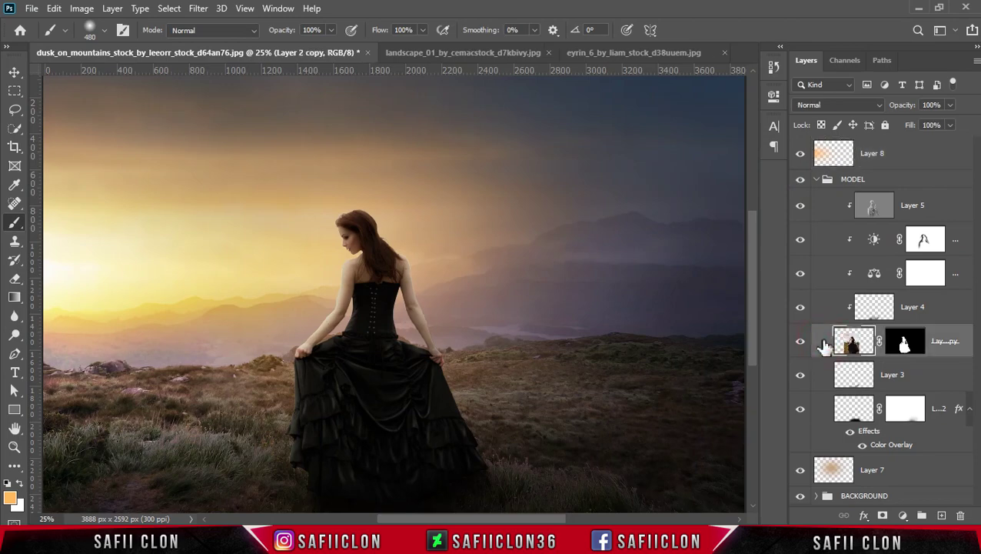
right_click(946, 341)
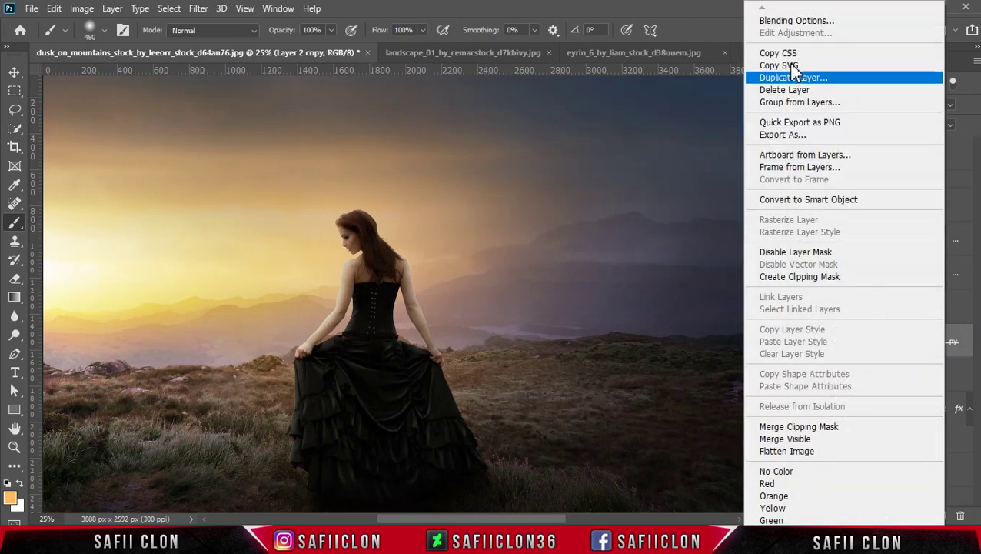
left_click(806, 21)
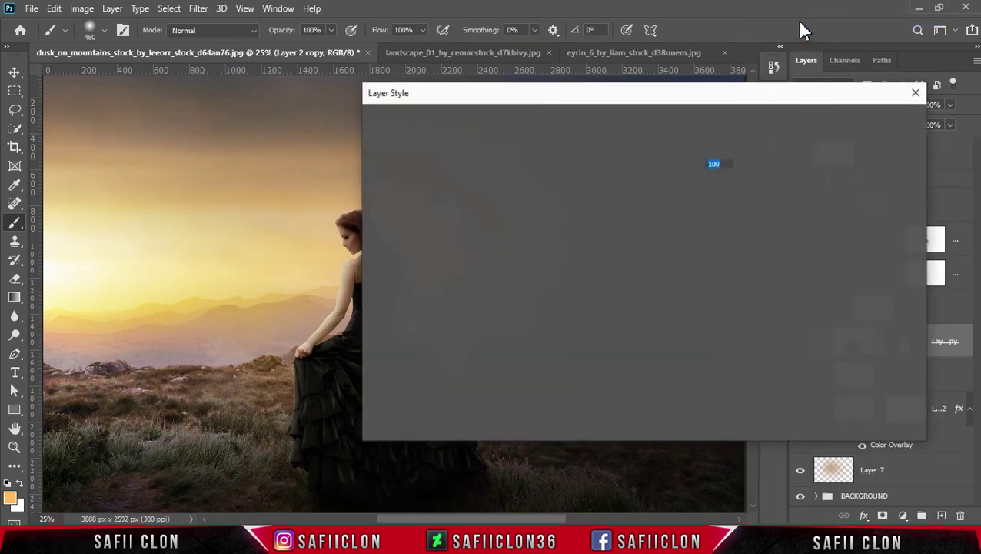
left_click_drag(571, 107, 682, 121)
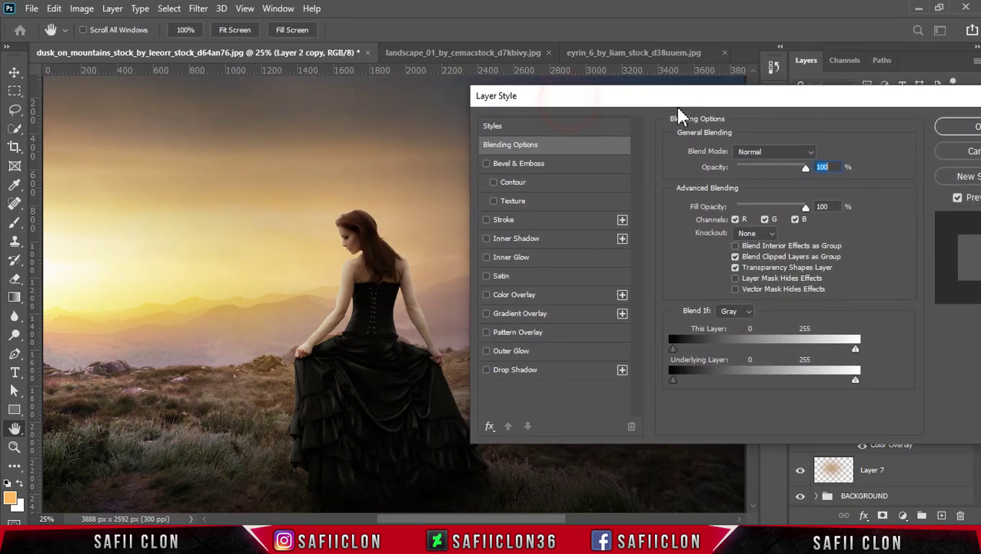
left_click(534, 380)
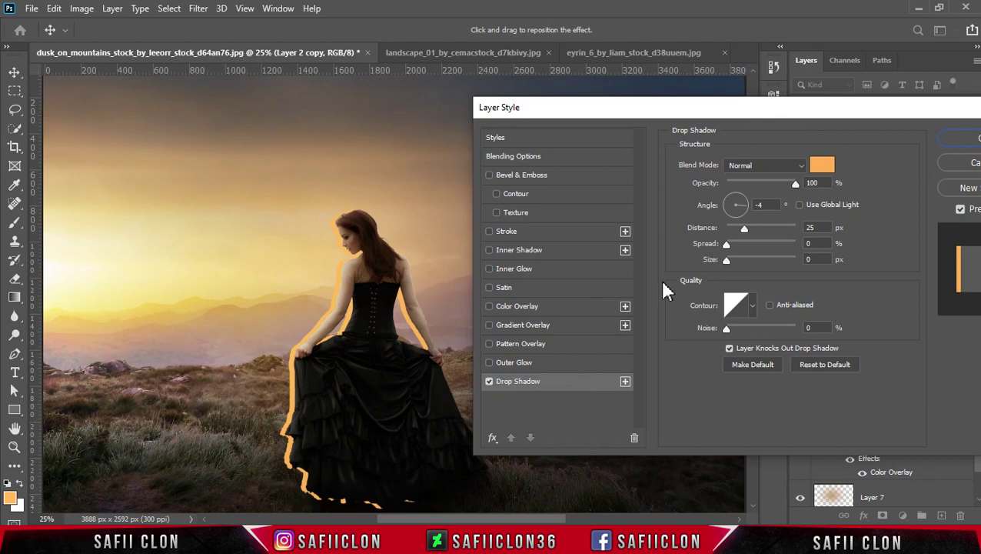
Step: Set the shadow to Normal blend with orange colour f8af59
left_click(800, 165)
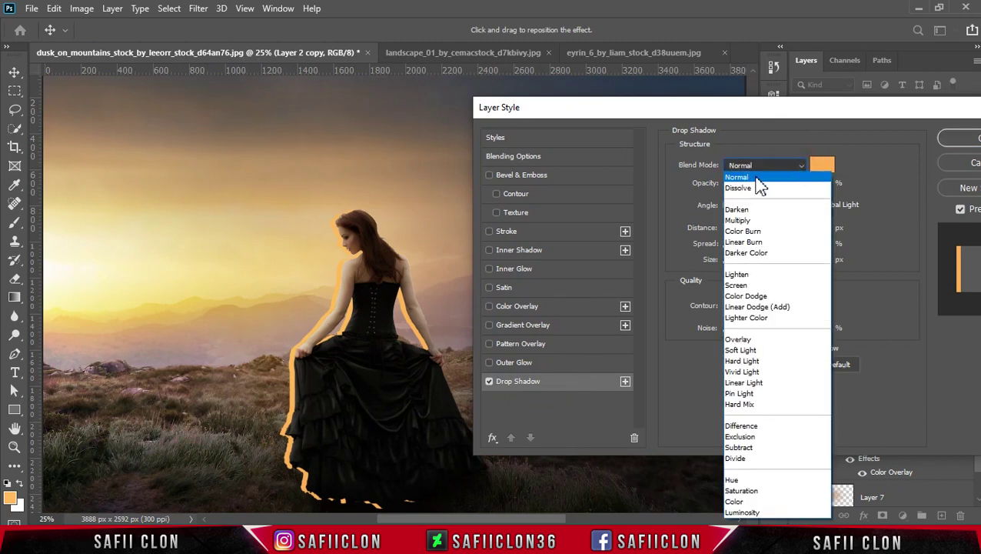
left_click(757, 179)
left_click(822, 166)
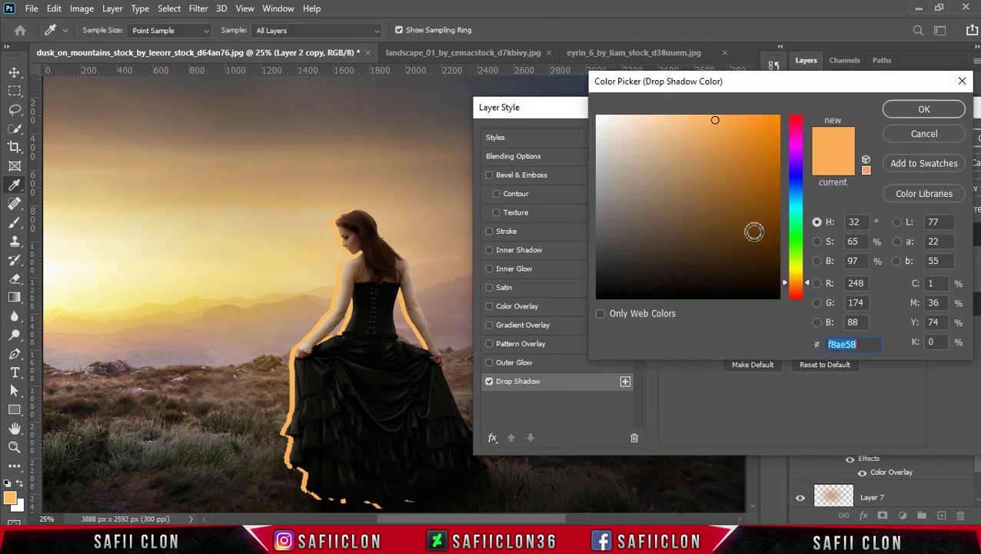
left_click(715, 121)
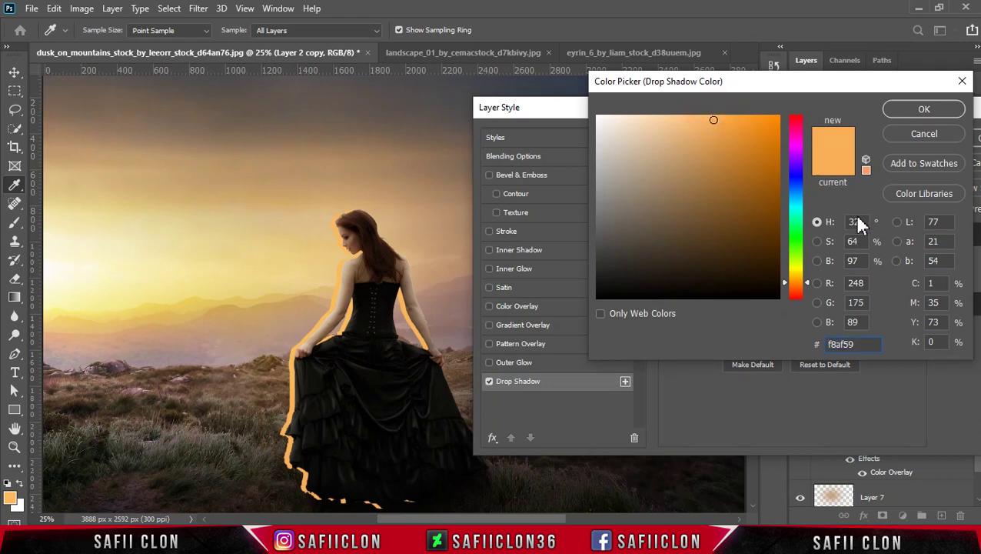
left_click(940, 108)
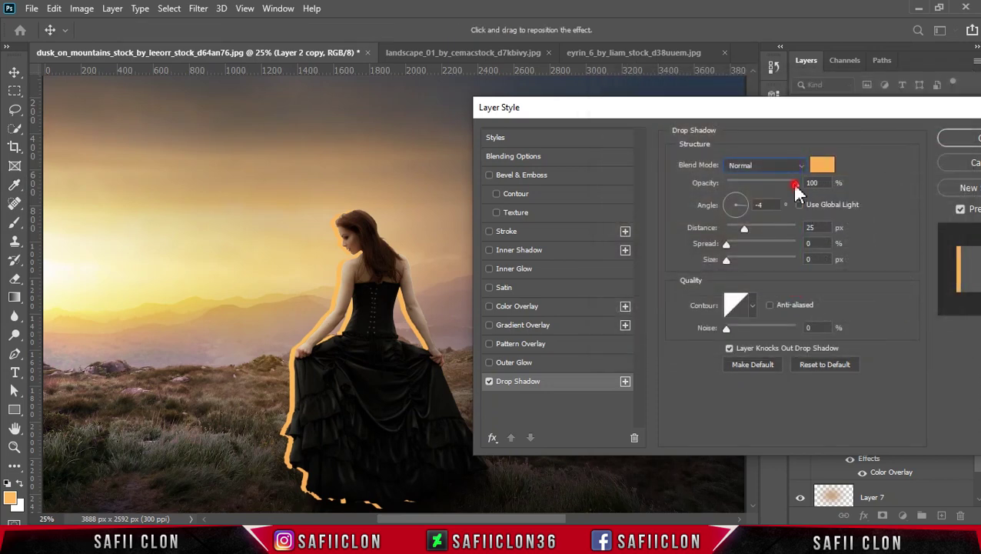
Step: Set the shadow angle to -4° and distance to 7 px, then apply the style
left_click(747, 205)
key("Return")
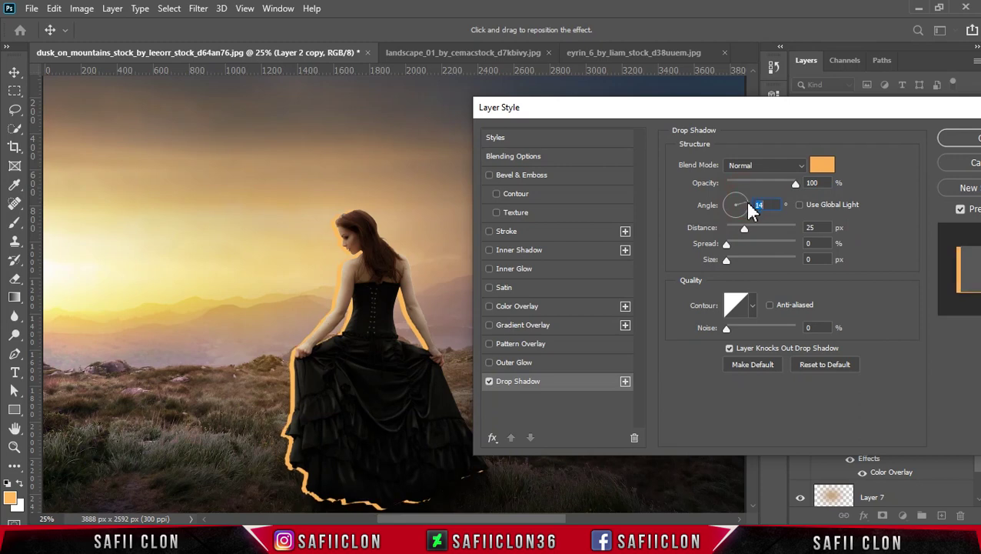
type("-3")
key("Return")
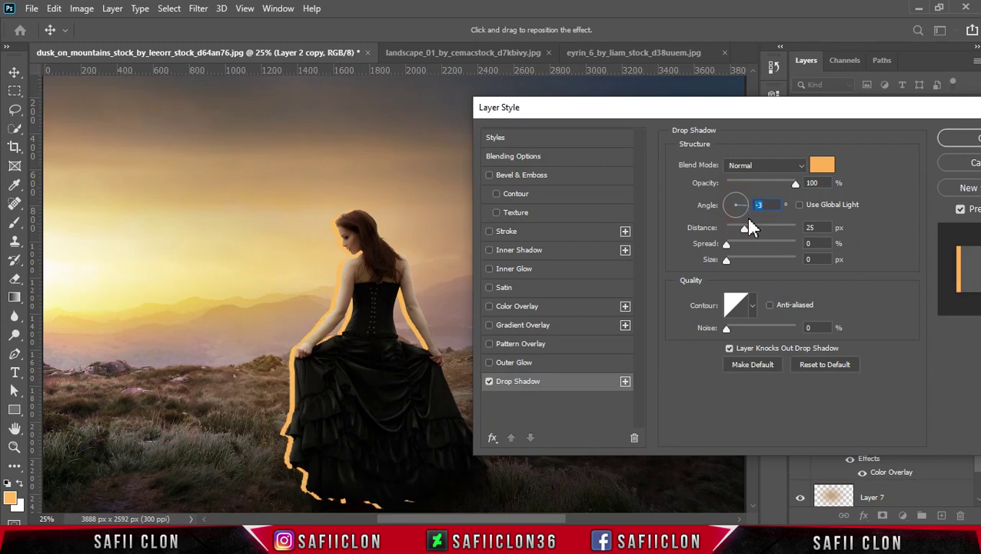
left_click_drag(744, 228, 730, 224)
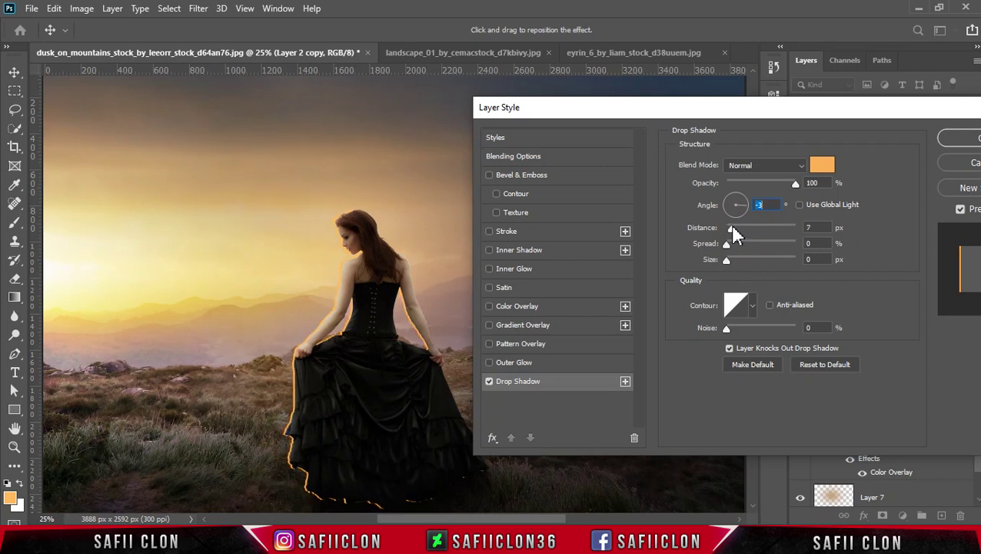
left_click(731, 227)
left_click(747, 205)
key("shift+Tab")
key("ctrl+minus")
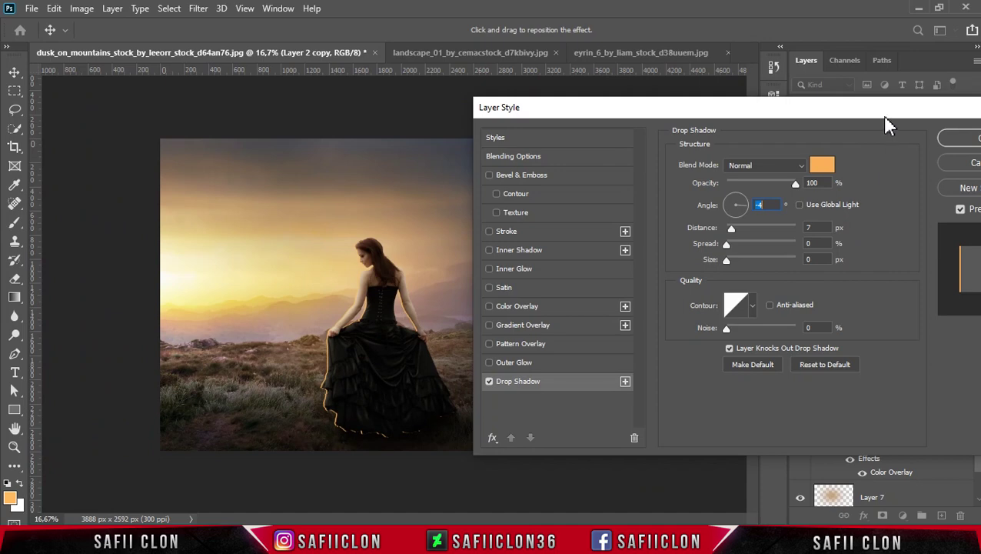
left_click_drag(888, 127, 737, 127)
key("b")
left_click(833, 141)
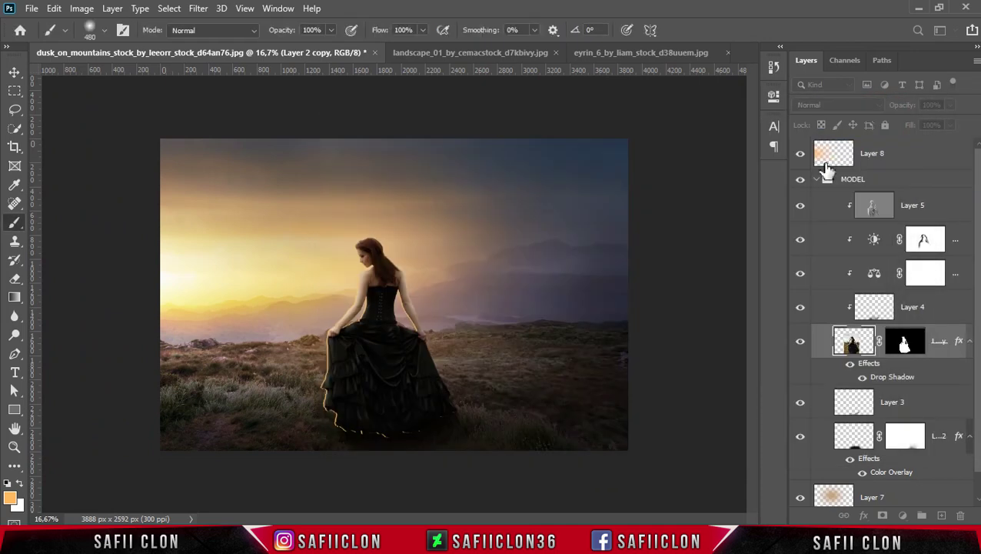
Step: Convert the drop shadow into its own layer and give it a white layer mask
right_click(892, 376)
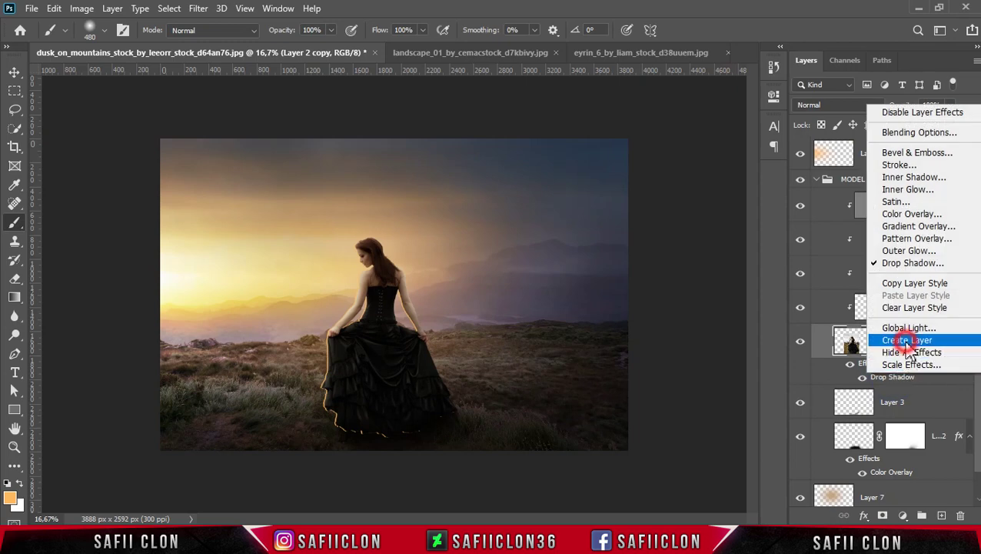
left_click(902, 341)
left_click(428, 210)
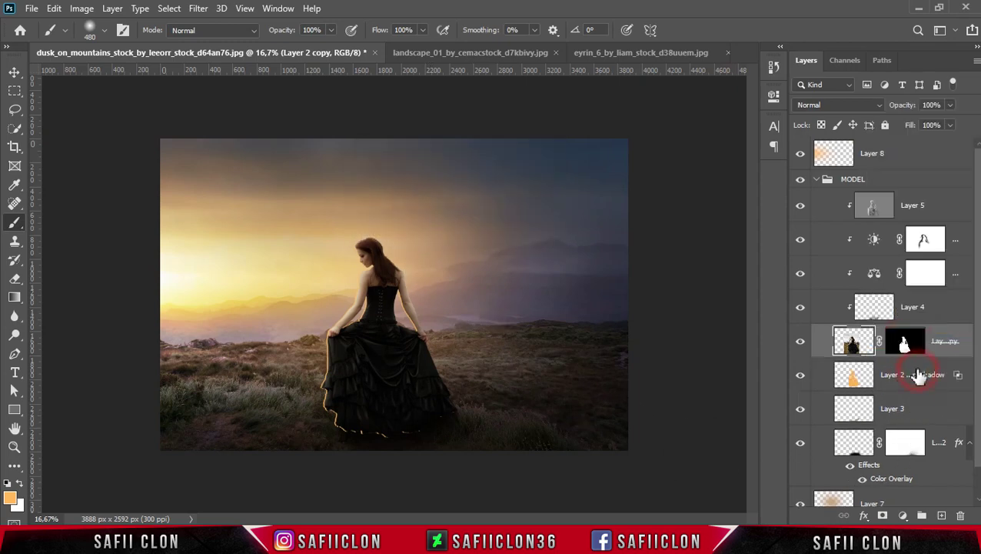
left_click(920, 374)
left_click(883, 515)
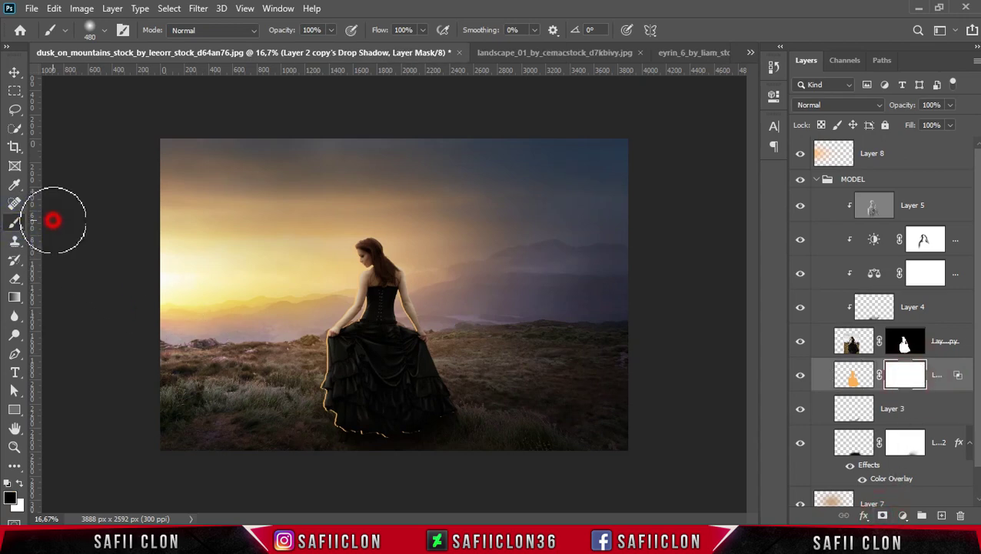
Step: Choose the regular brush and mask out the orange rim along the dress hem
right_click(15, 225)
left_click(65, 223)
left_click(104, 31)
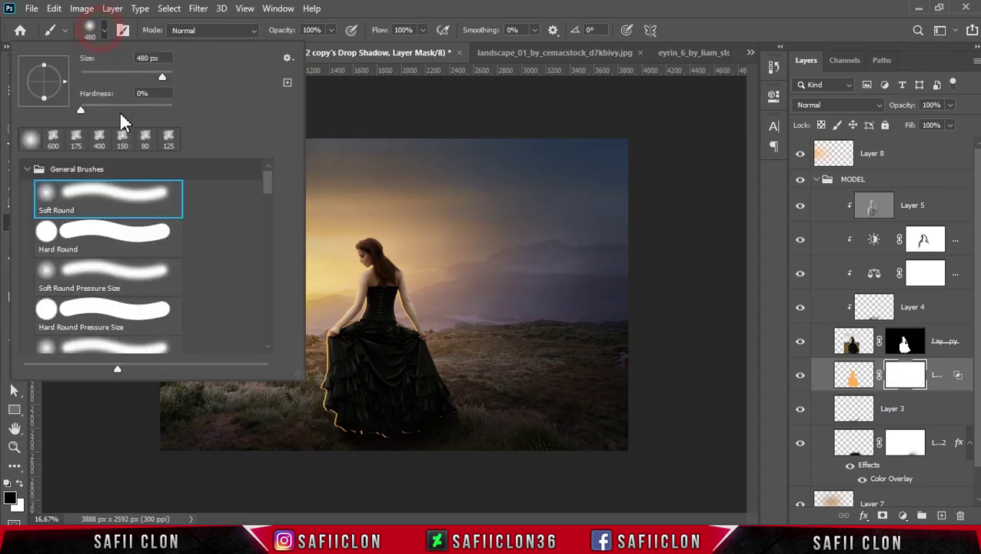
left_click(106, 32)
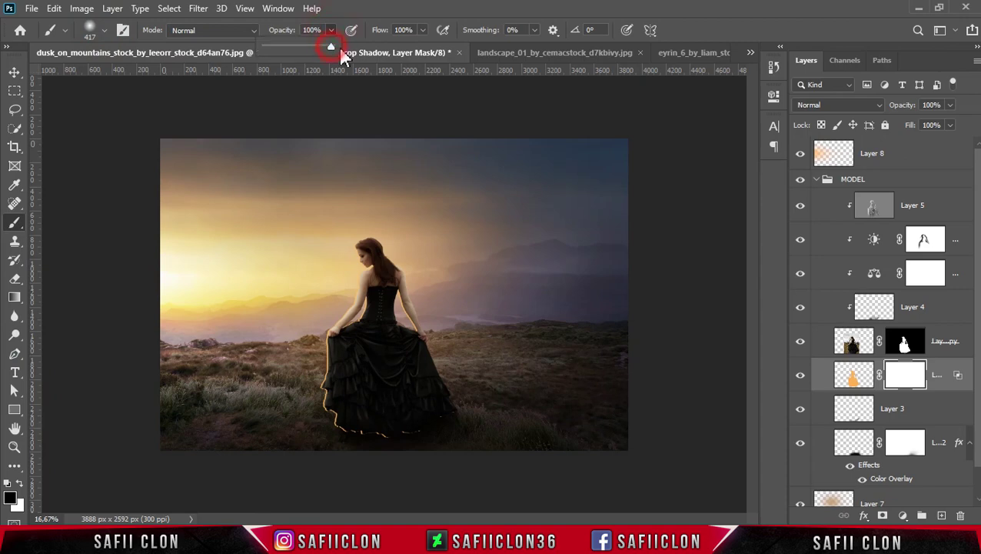
left_click_drag(344, 58, 357, 88)
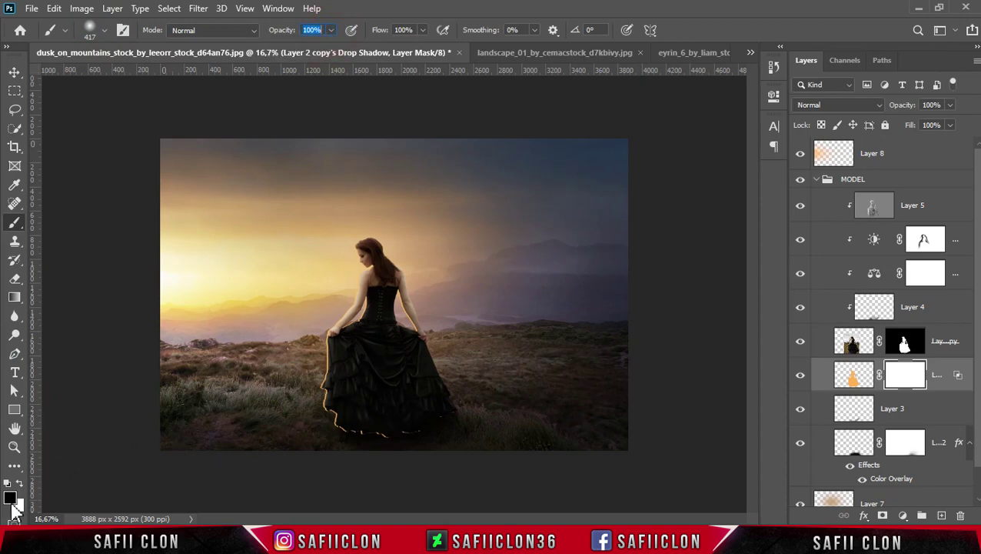
left_click_drag(377, 431, 447, 418)
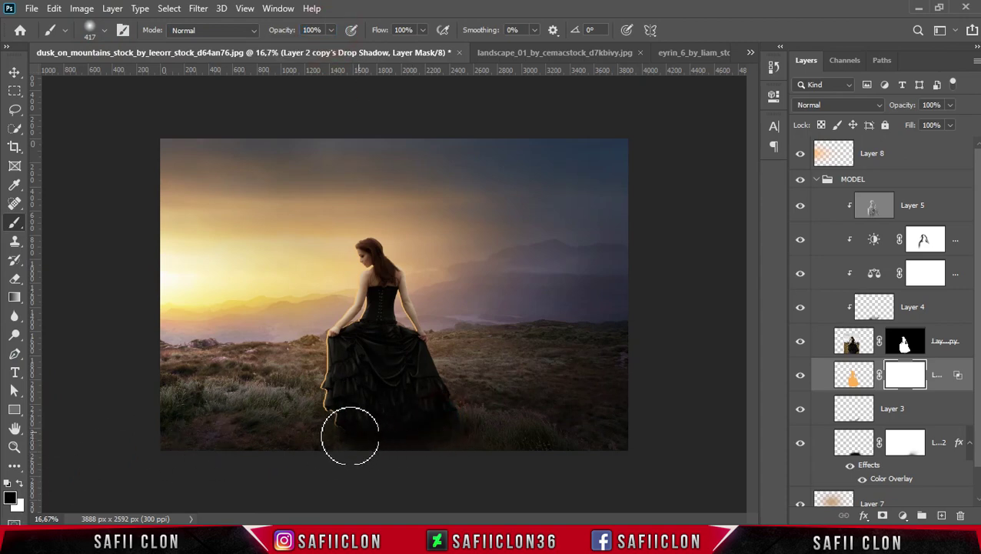
left_click_drag(344, 442, 377, 409)
Step: At 15% opacity, fade the rim at the left hem, dress edge and both hands
left_click(333, 30)
left_click_drag(276, 47, 274, 46)
scroll(385, 294, "up", 1)
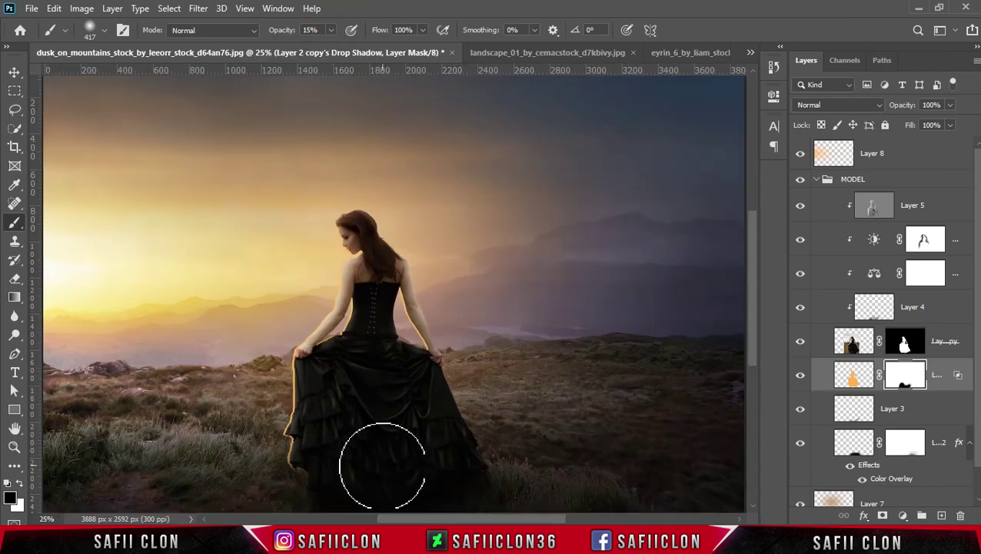
key("bracketleft")
key("bracketleft")
key("bracketleft")
left_click_drag(307, 462, 291, 474)
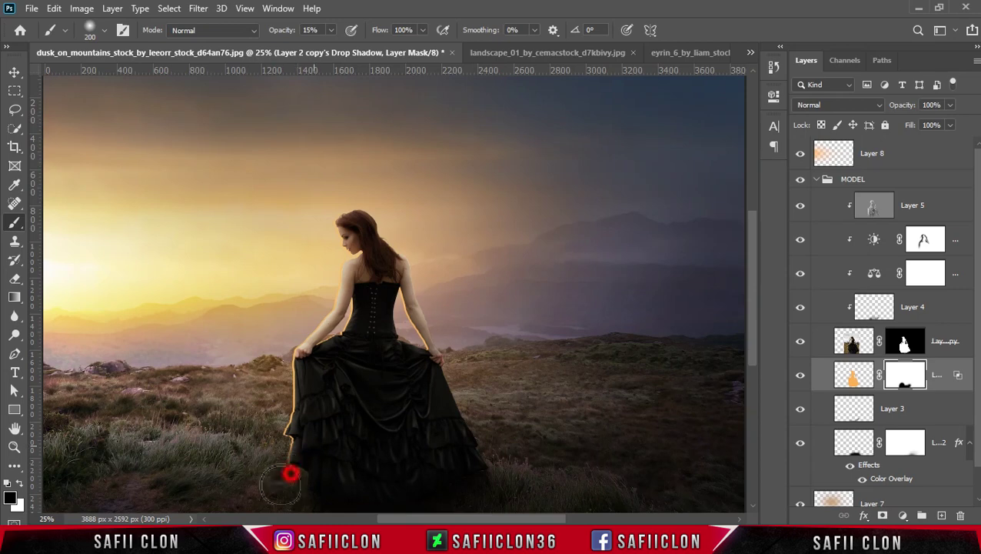
key("bracketleft")
key("bracketleft")
key("bracketleft")
mouse_move(306, 383)
left_mouse_down()
mouse_move(287, 412)
mouse_move(300, 400)
left_mouse_up()
left_click_drag(318, 344, 324, 351)
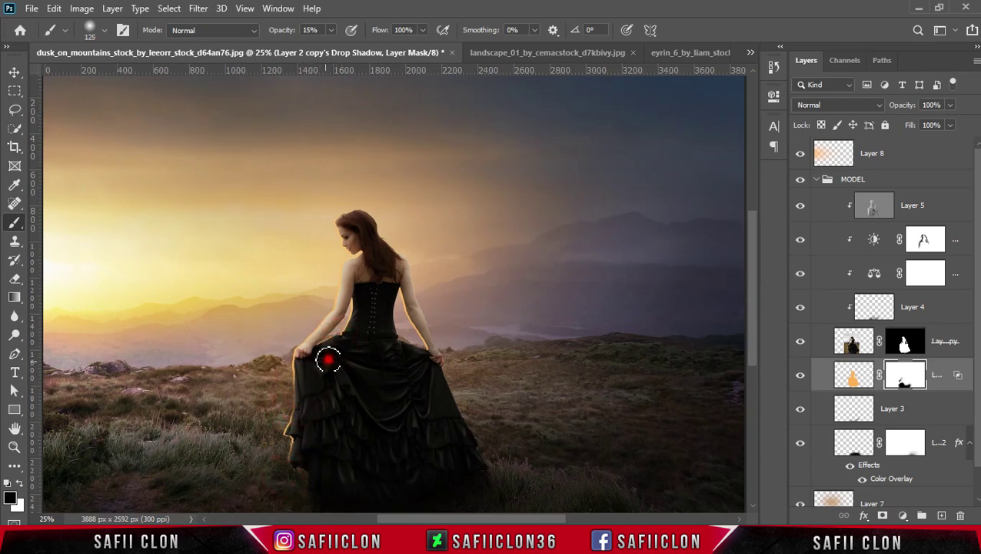
left_click_drag(419, 348, 486, 409)
Step: Refine the mask around the right hand and hem, restoring some rim on the skirt's left edge
key("bracketright")
key("bracketright")
left_click_drag(320, 454, 366, 401)
key("x")
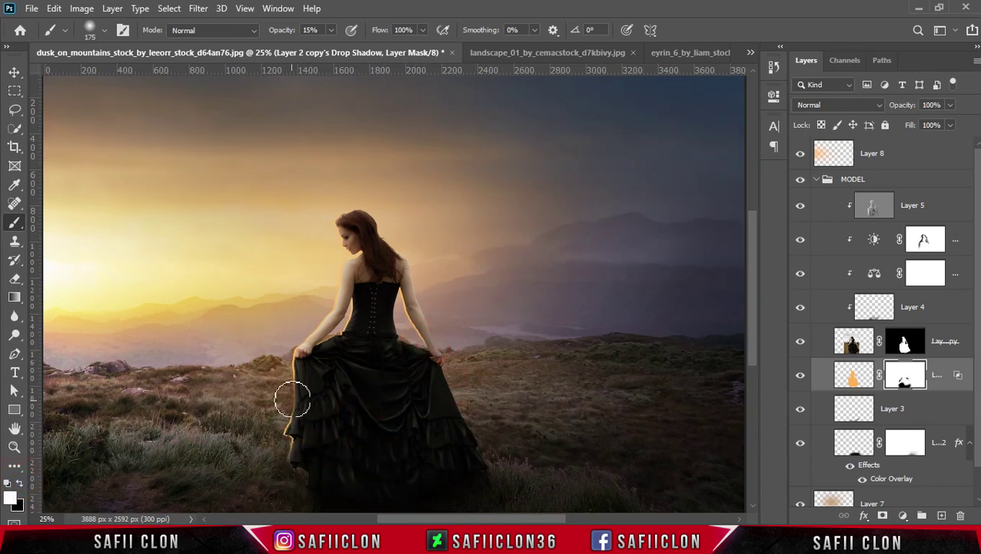
left_click_drag(303, 388, 300, 416)
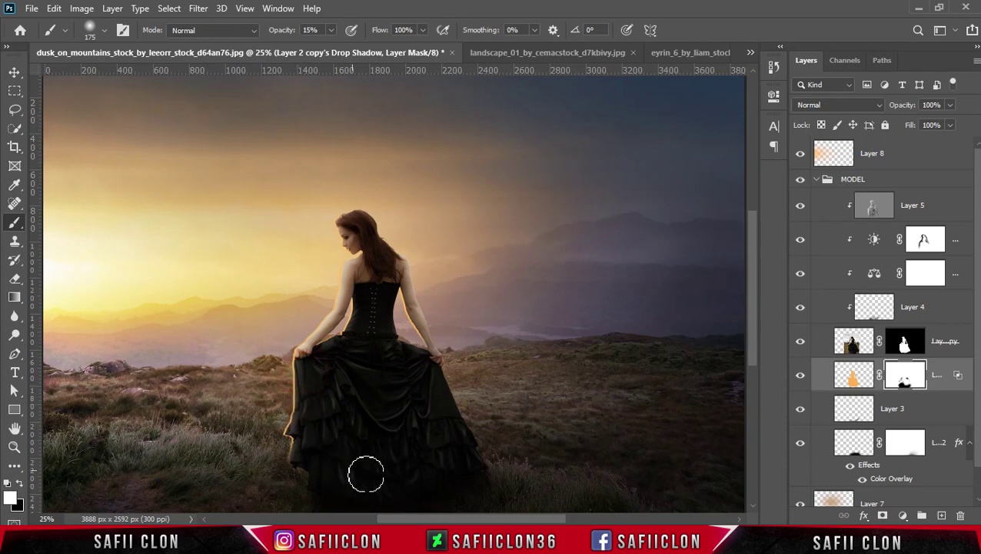
left_click(21, 482)
left_click_drag(290, 455, 305, 436)
key("ctrl+minus")
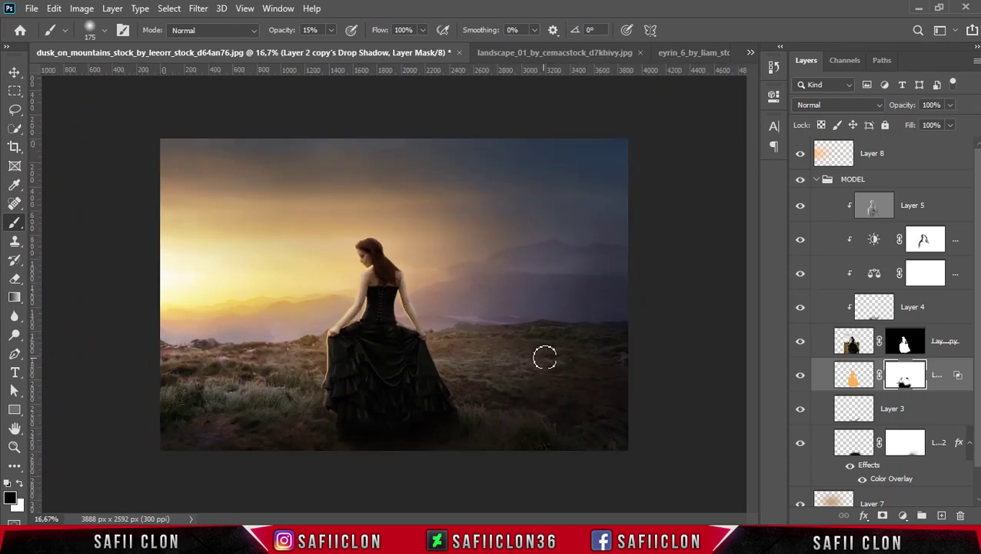
left_click(818, 180)
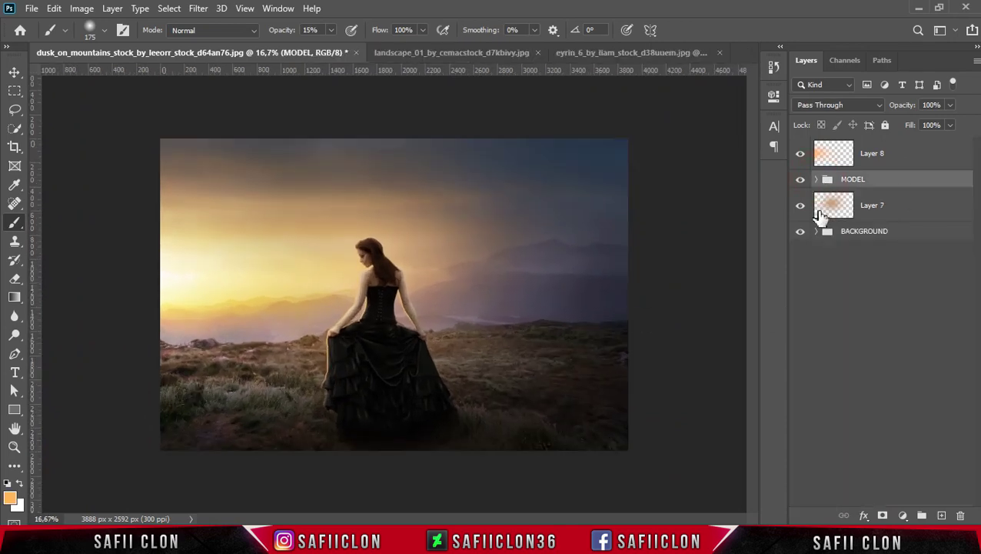
Step: Add an empty Layer 9 above Layer 7 and pick the CLOD 1 cloud brush
left_click(900, 222)
left_click(943, 516)
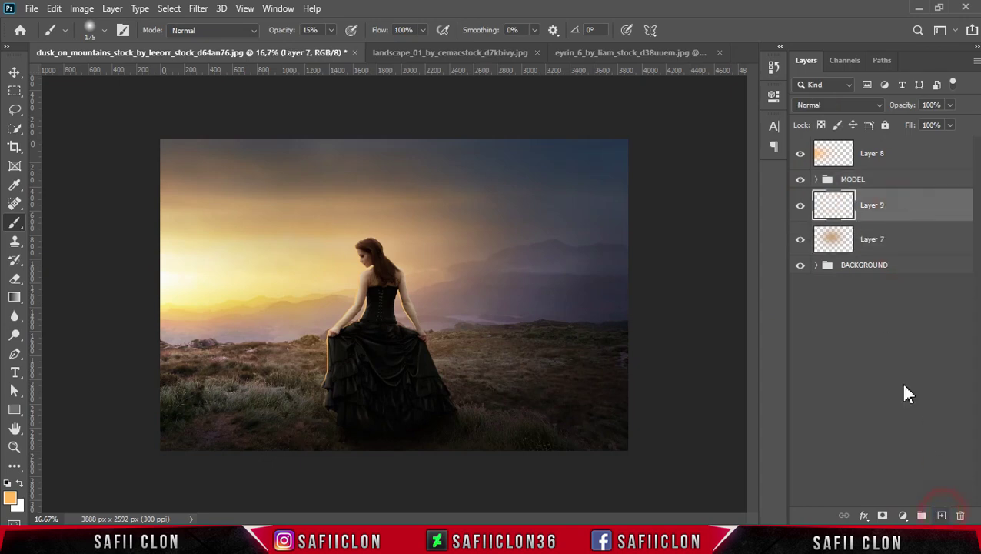
right_click(17, 220)
left_click(72, 223)
left_click(105, 31)
left_click_drag(271, 184, 274, 274)
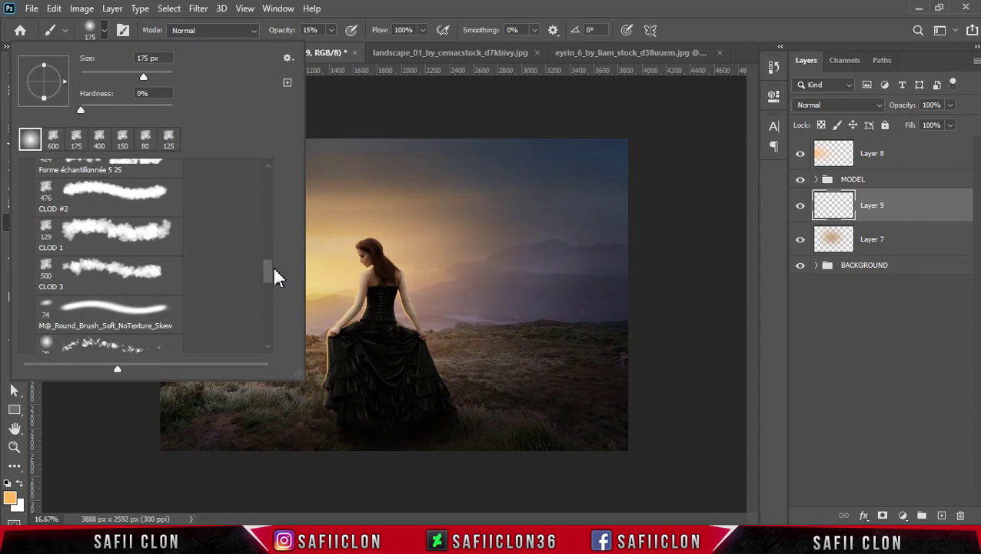
left_click(94, 235)
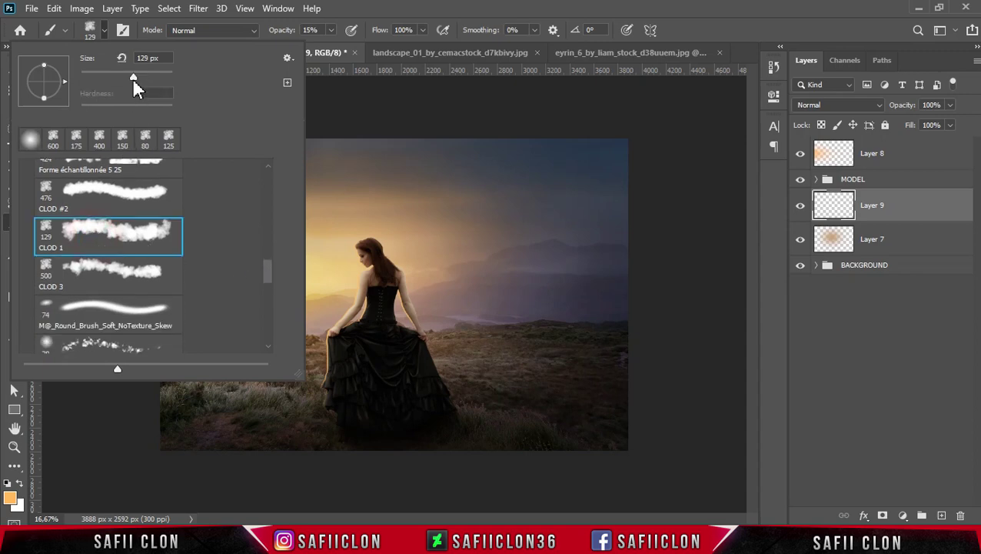
left_click(105, 32)
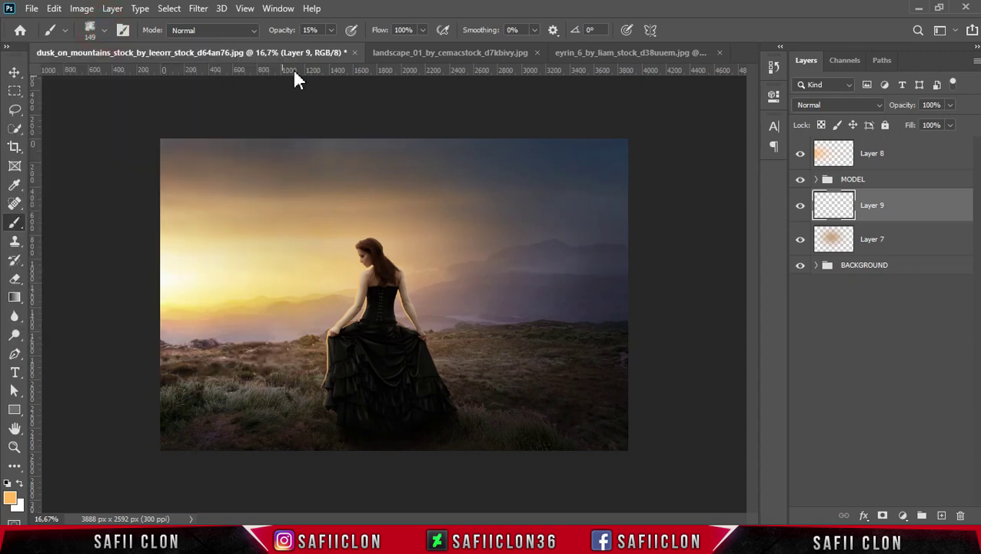
Step: Set the brush to 14% opacity with white as the foreground colour
left_click(332, 31)
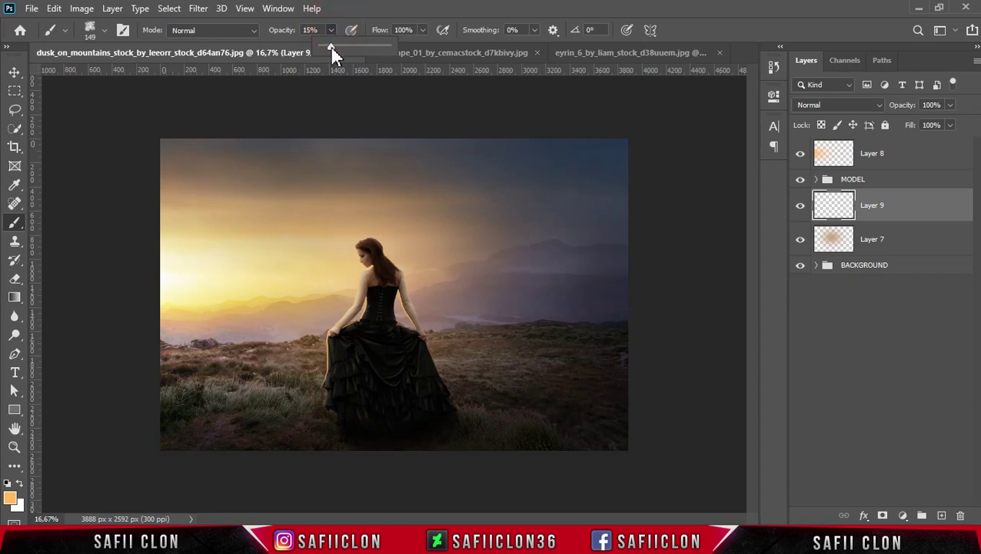
left_click(332, 29)
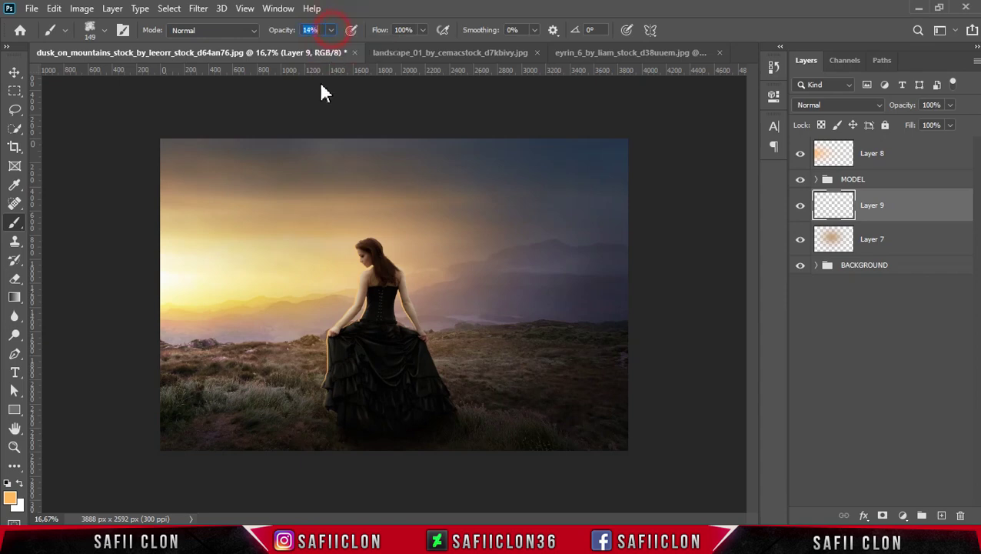
left_click(20, 483)
left_click(13, 499)
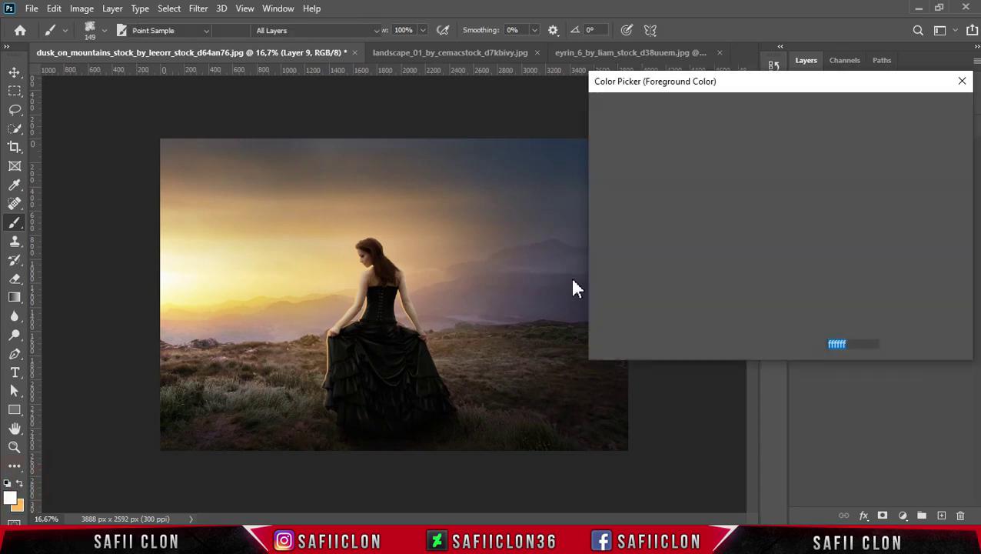
left_click(892, 114)
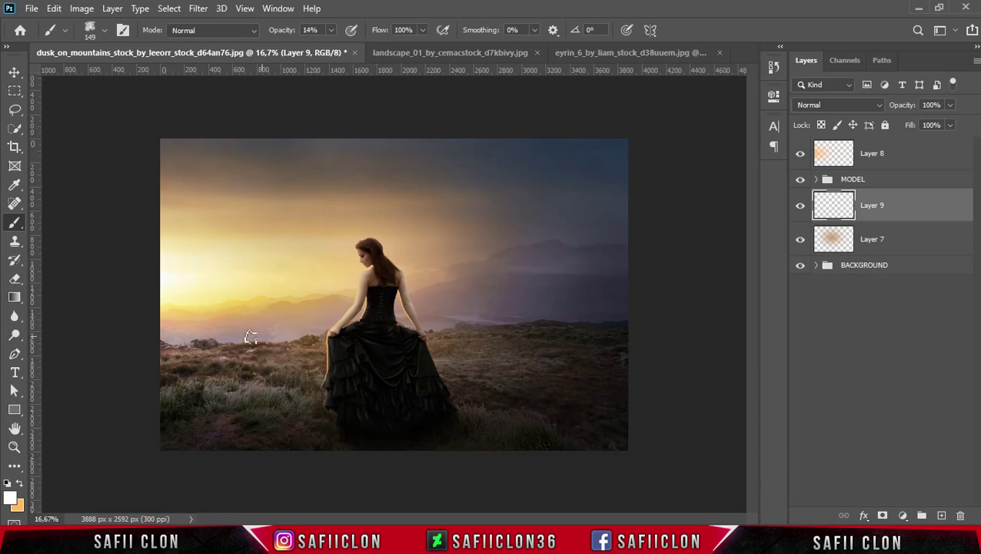
Step: Paint soft white haze along the horizon and over the lower-left foreground grass on Layer 9
key("bracketright")
key("bracketright")
left_click_drag(169, 343, 321, 337)
key("bracketright")
key("bracketright")
left_click_drag(146, 370, 197, 424)
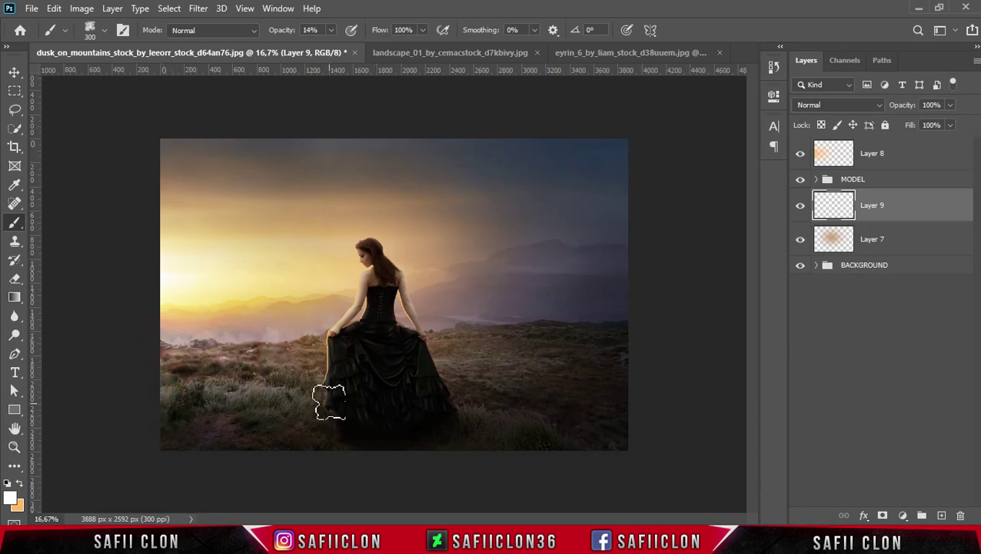
left_click_drag(508, 328, 635, 324)
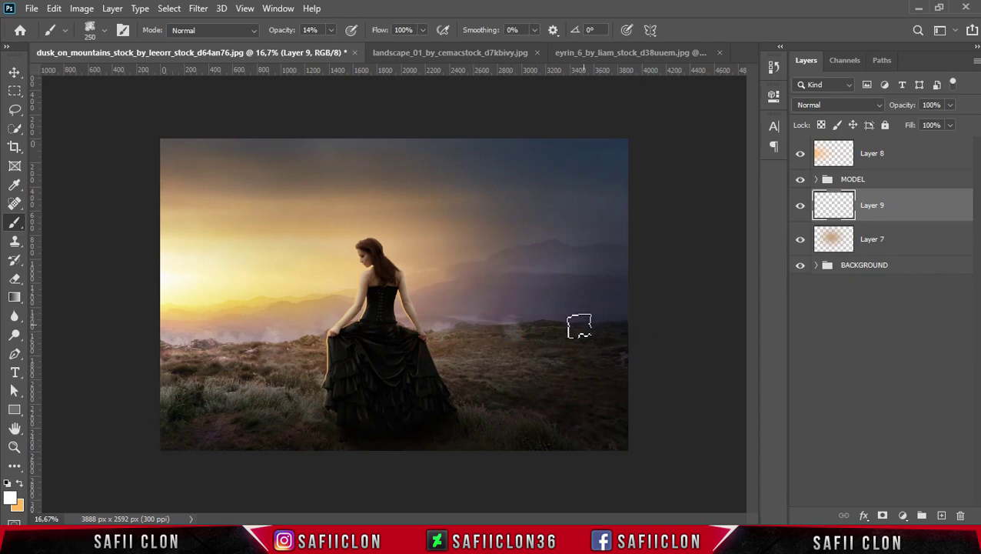
key("bracketleft")
key("bracketleft")
key("bracketleft")
mouse_move(572, 320)
left_mouse_down()
mouse_move(612, 322)
mouse_move(546, 327)
left_mouse_up()
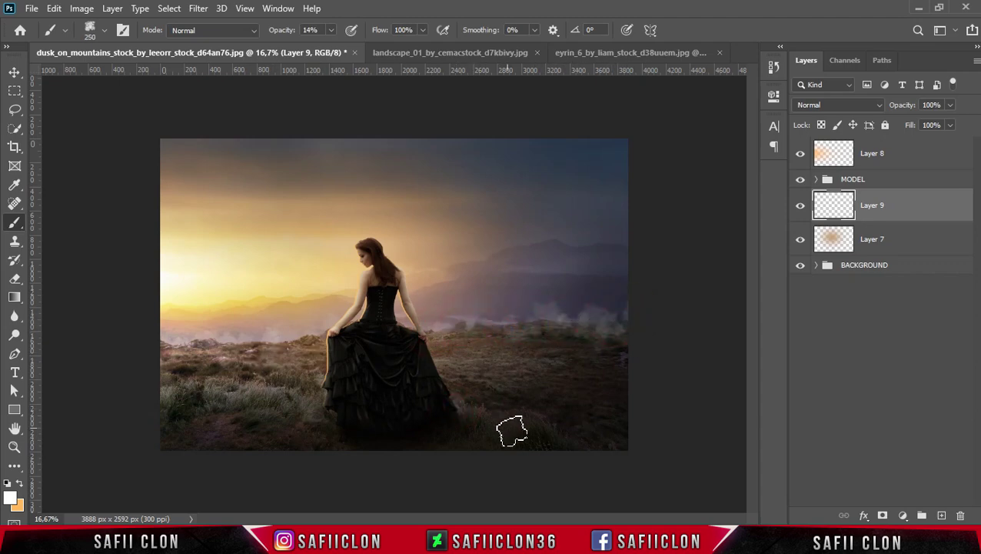
Step: Resize the brush to 400, compare Layer 9 hidden and shown, and dab more fog near the right edge
key("bracketright")
key("bracketright")
key("bracketright")
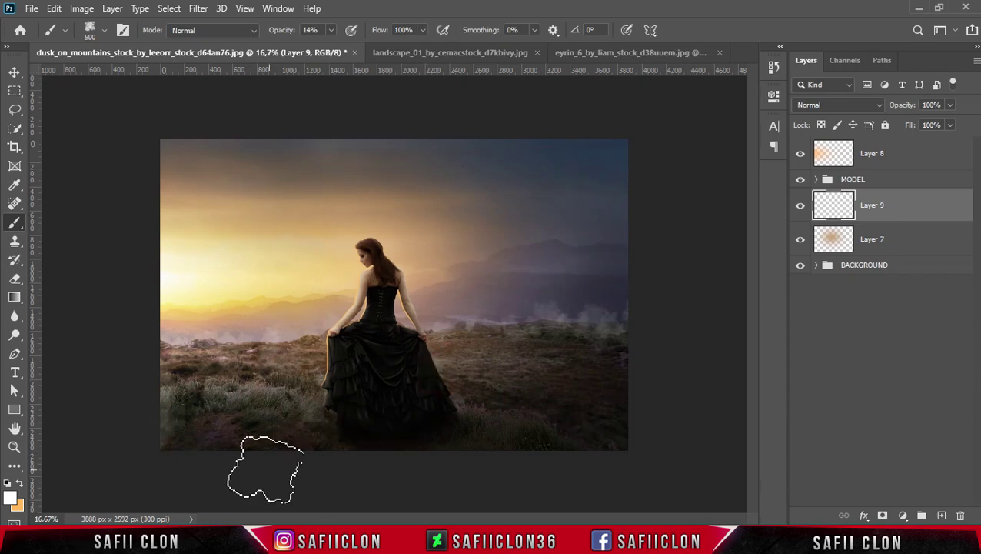
key("bracketleft")
key("bracketleft")
key("bracketleft")
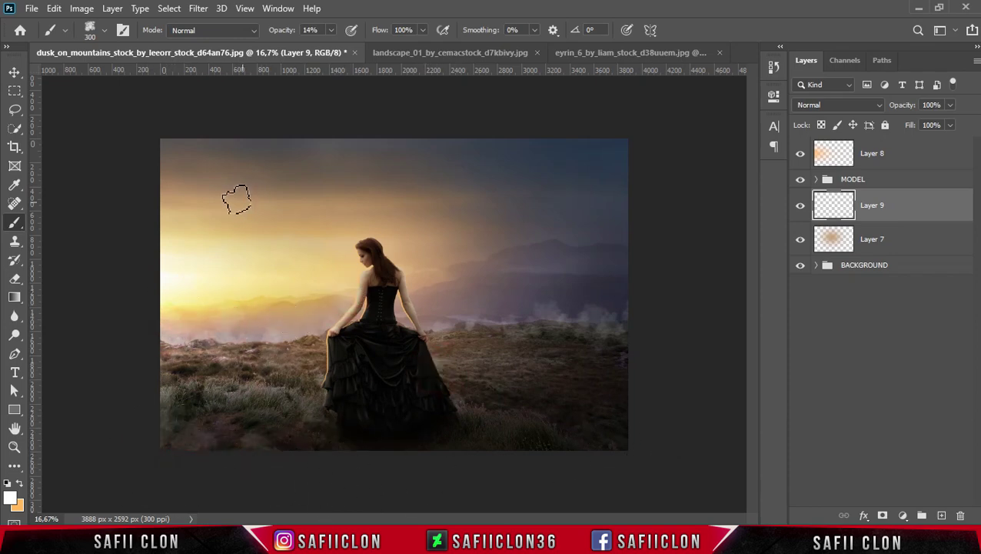
key("bracketright")
key("bracketright")
key("bracketright")
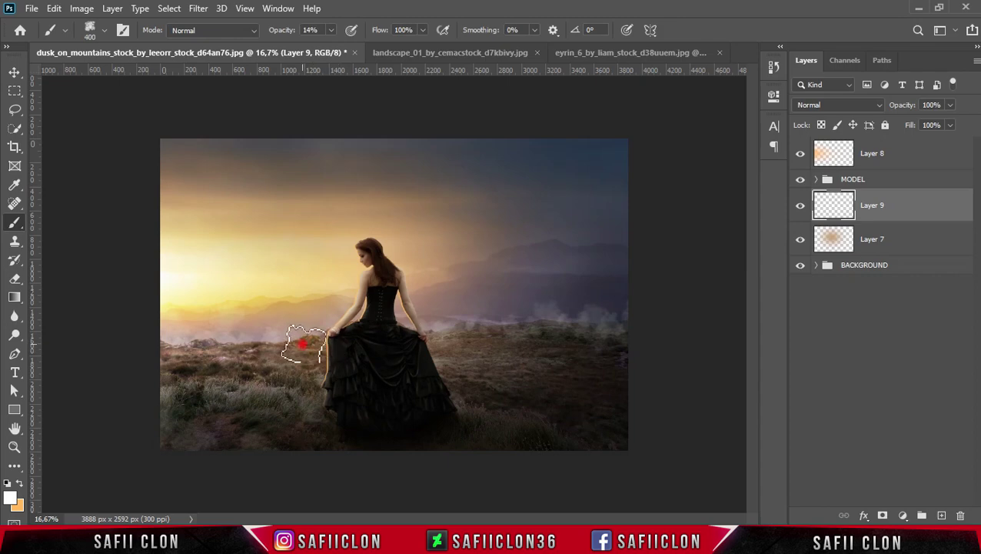
key("bracketright")
key("bracketright")
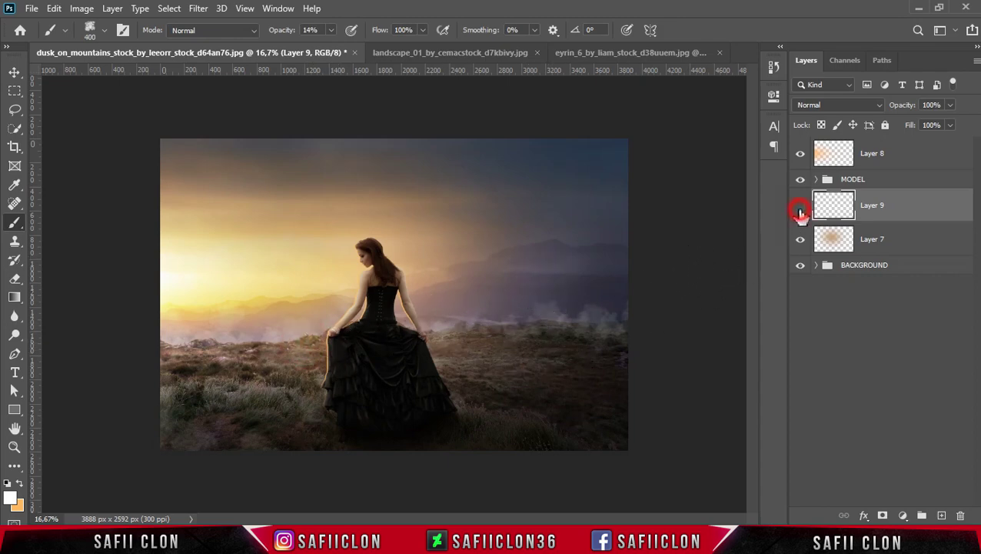
left_click(801, 207)
left_click(800, 207)
left_click(641, 307)
left_click(633, 299)
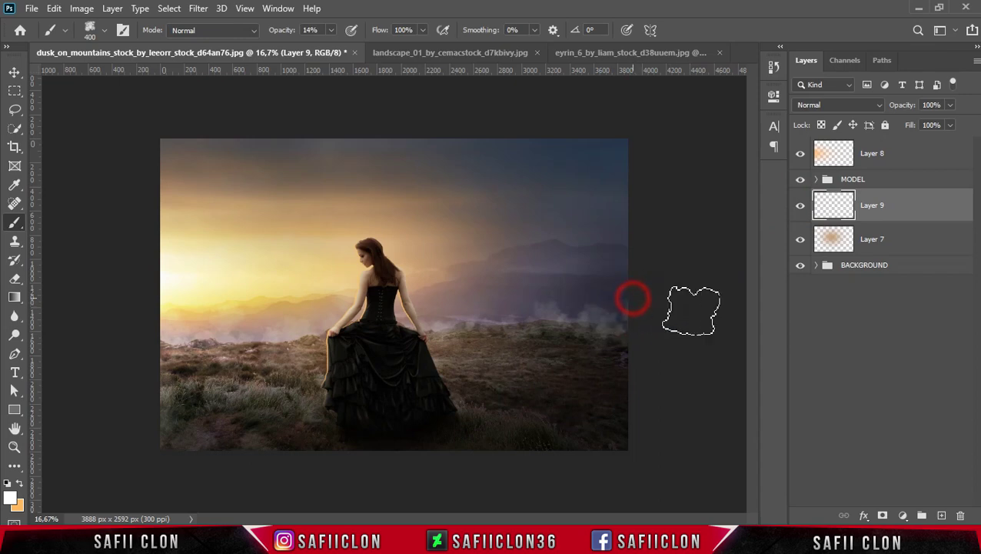
left_click(628, 295)
left_click(594, 291)
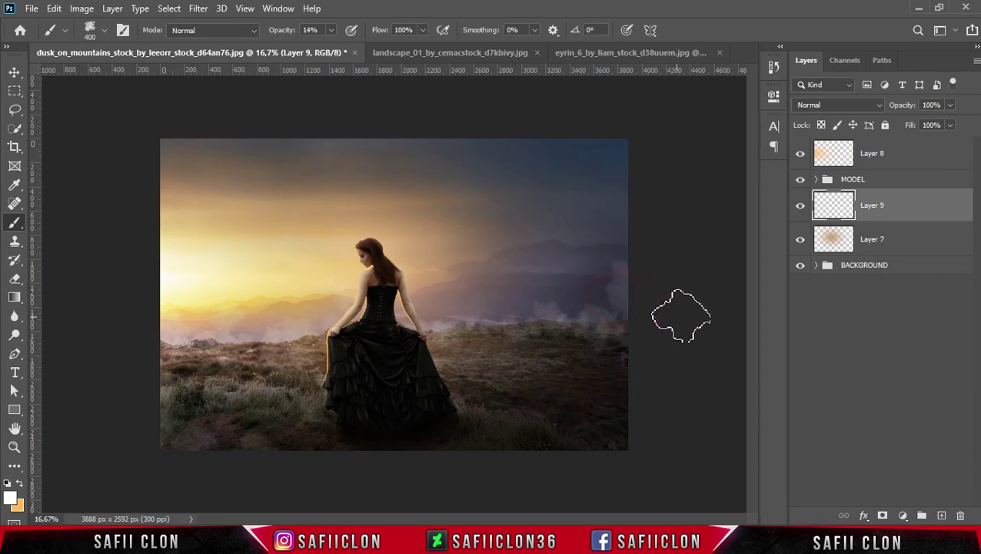
left_click(914, 154)
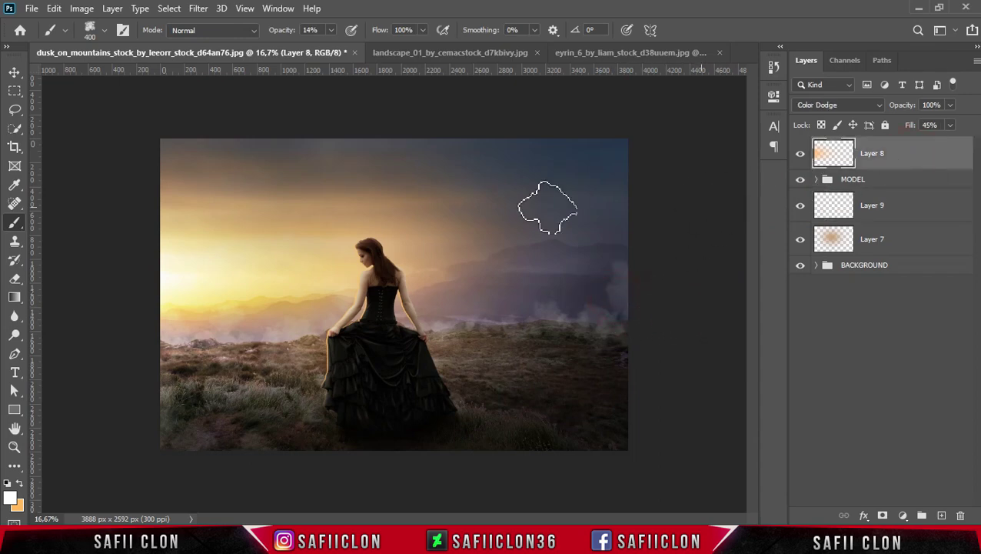
left_click(32, 9)
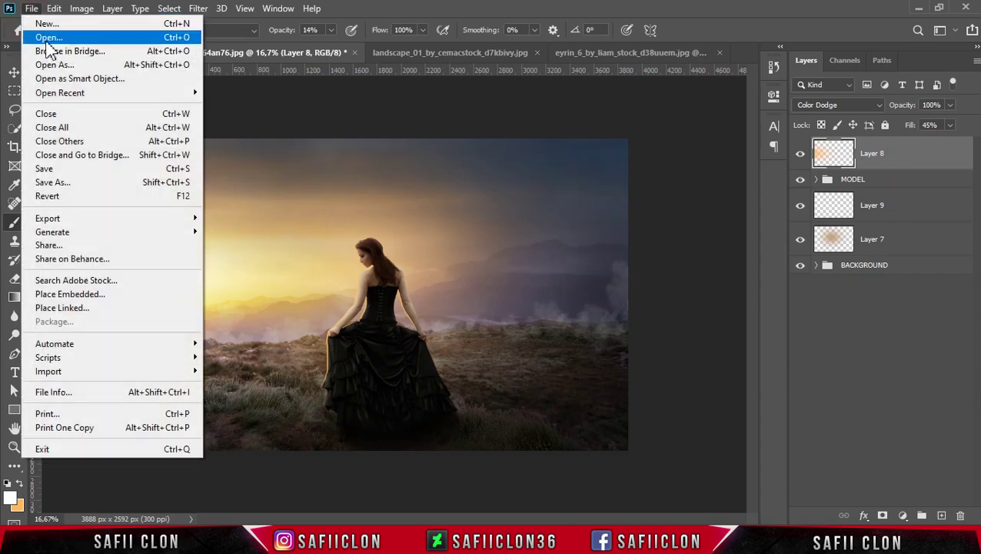
Step: Open color.jpg and drag its orange glow layer into the dusk composite as Layer 10
left_click(46, 36)
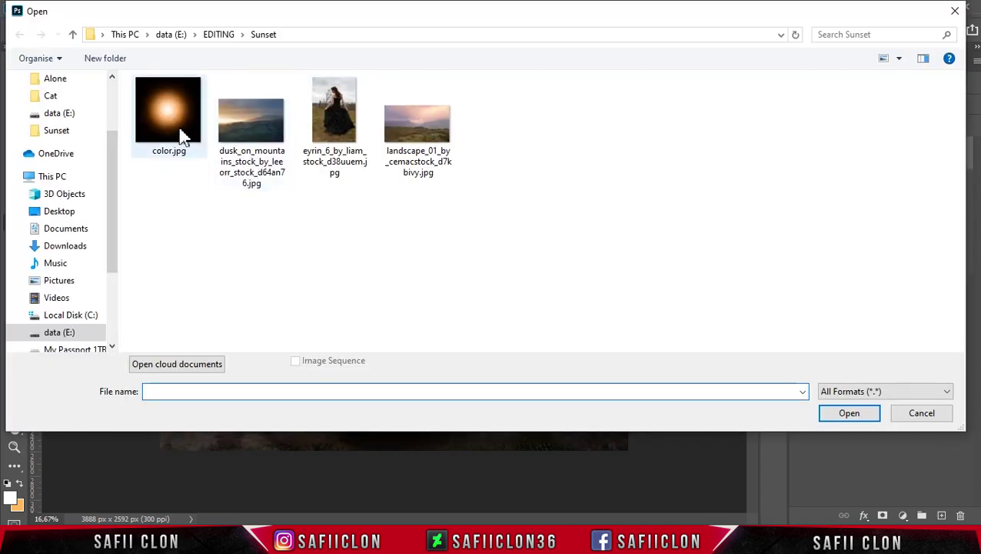
left_click(177, 127)
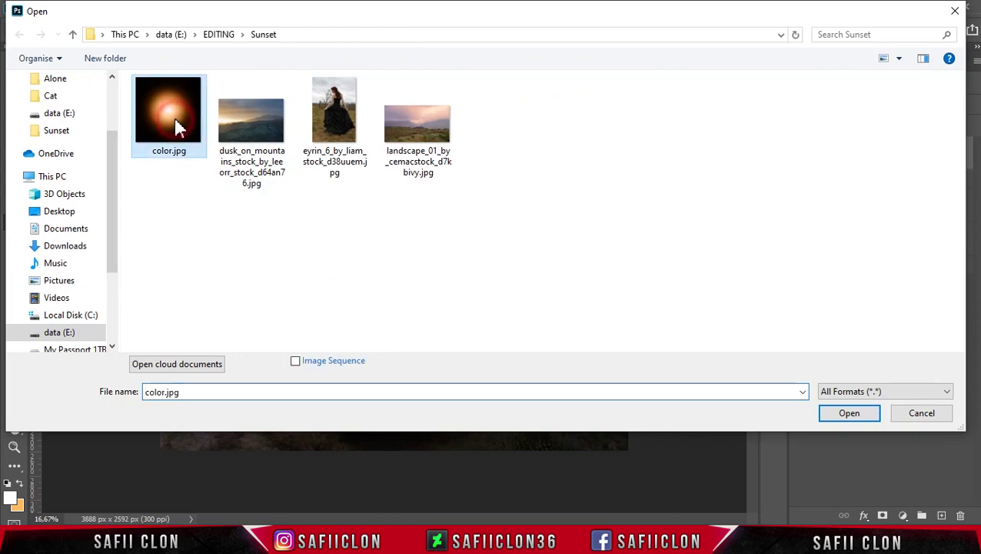
left_click(845, 413)
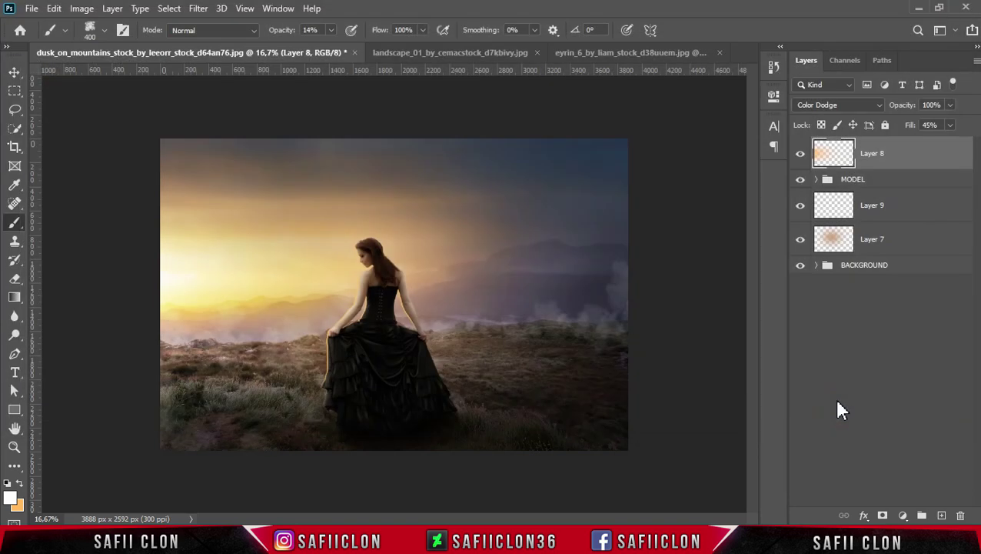
mouse_move(904, 166)
left_mouse_down()
mouse_move(232, 185)
mouse_move(121, 67)
left_mouse_up()
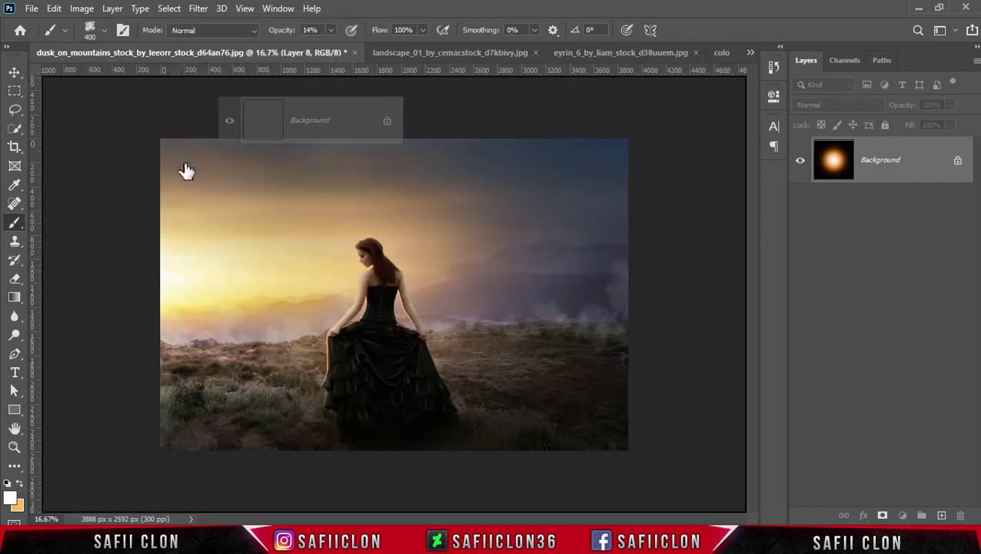
left_click_drag(121, 67, 272, 276)
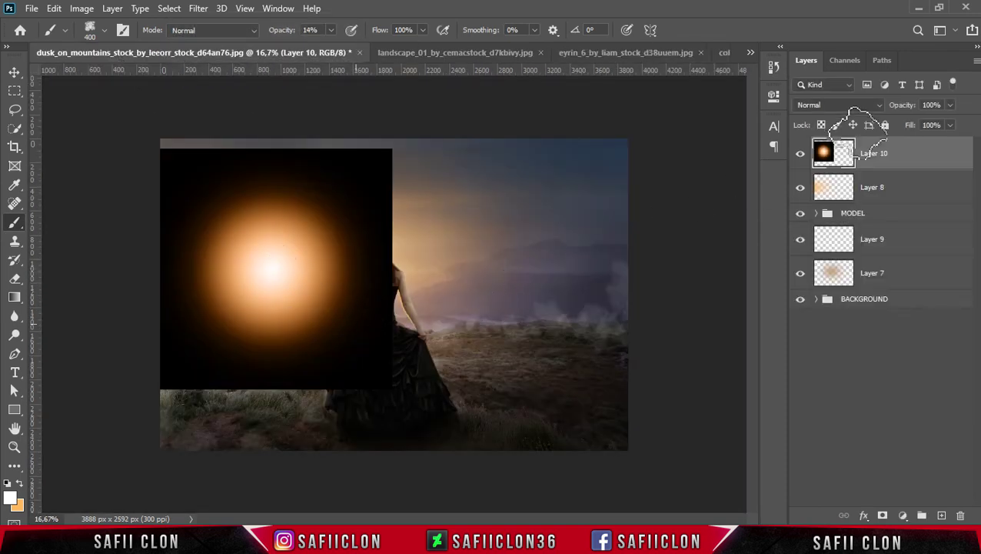
Step: Set Layer 10's blend mode to Screen
left_click(846, 105)
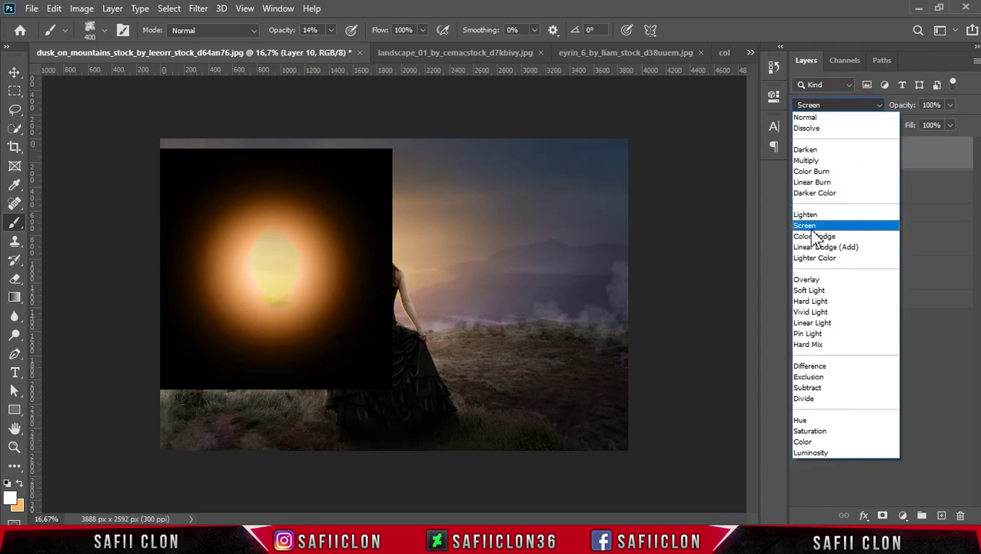
left_click(805, 225)
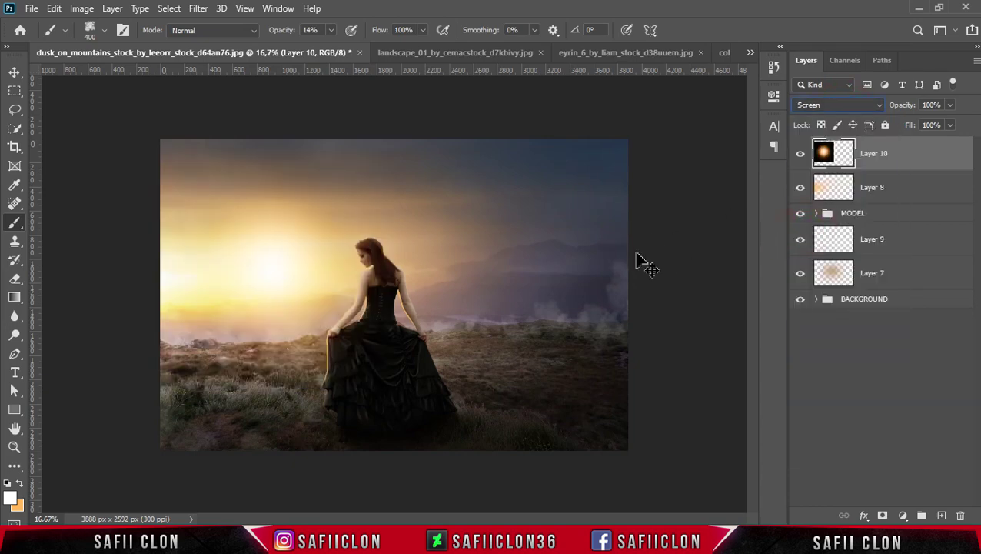
key("ctrl+minus")
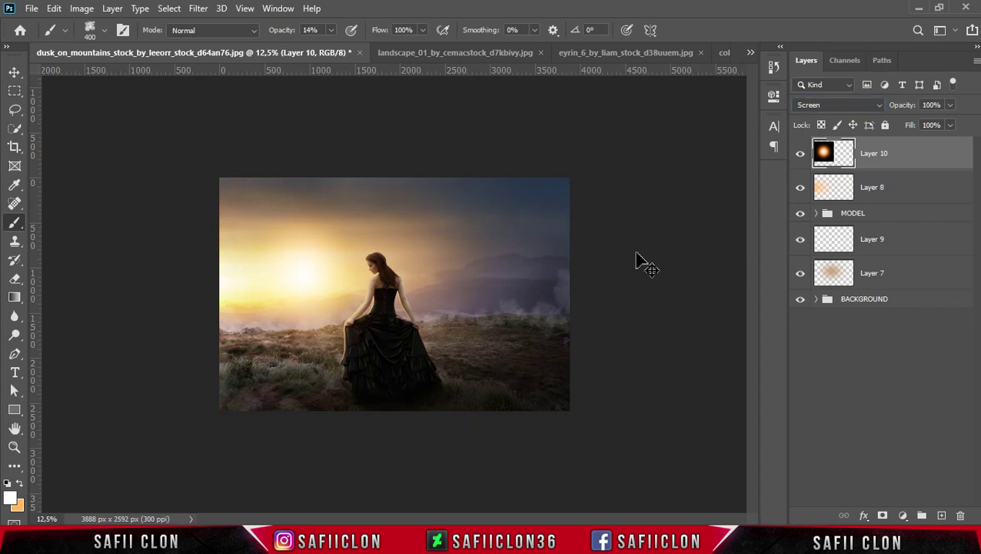
Step: Stretch the glow to about 661% × 200%, shift it left across the scene, and commit
key("ctrl+t")
left_click_drag(300, 267, 231, 266)
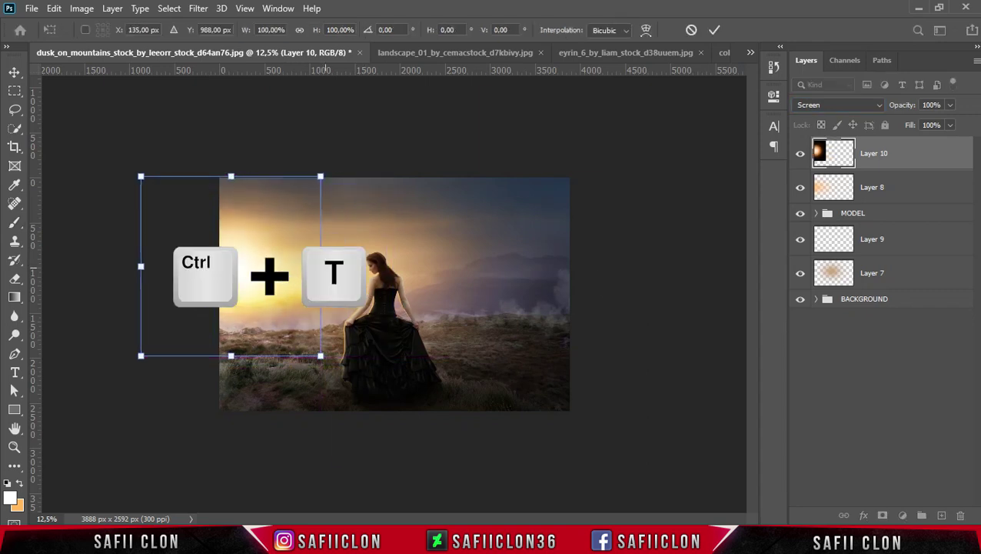
left_click_drag(321, 266, 431, 274)
left_click_drag(431, 175, 509, 121)
key("ctrl+minus")
mouse_move(469, 266)
left_mouse_down()
mouse_move(598, 266)
mouse_move(567, 274)
mouse_move(592, 282)
mouse_move(581, 282)
left_mouse_up()
left_click_drag(206, 389, 206, 397)
left_click_drag(268, 348, 245, 341)
left_click_drag(559, 274, 585, 281)
left_click_drag(449, 298, 439, 300)
left_click_drag(175, 390, 177, 395)
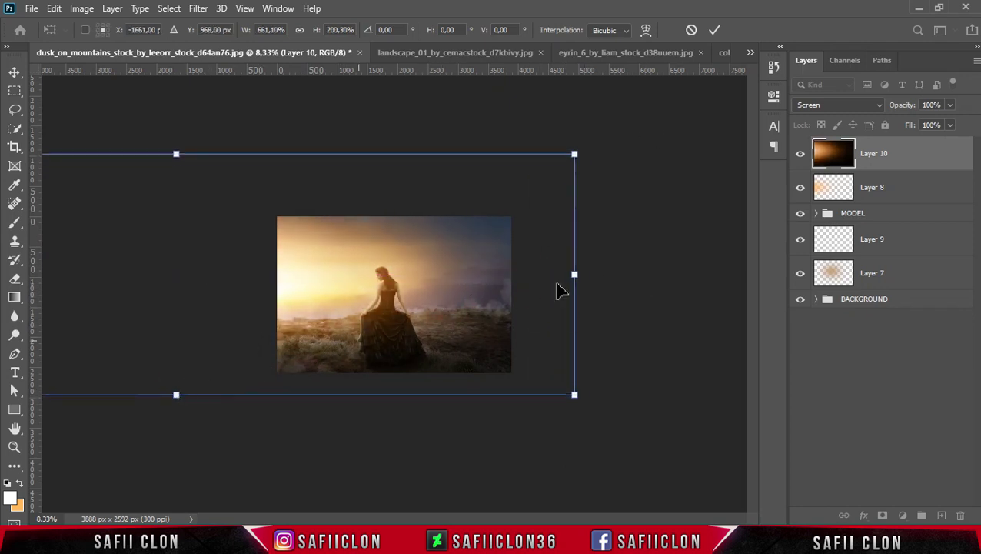
left_click(714, 31)
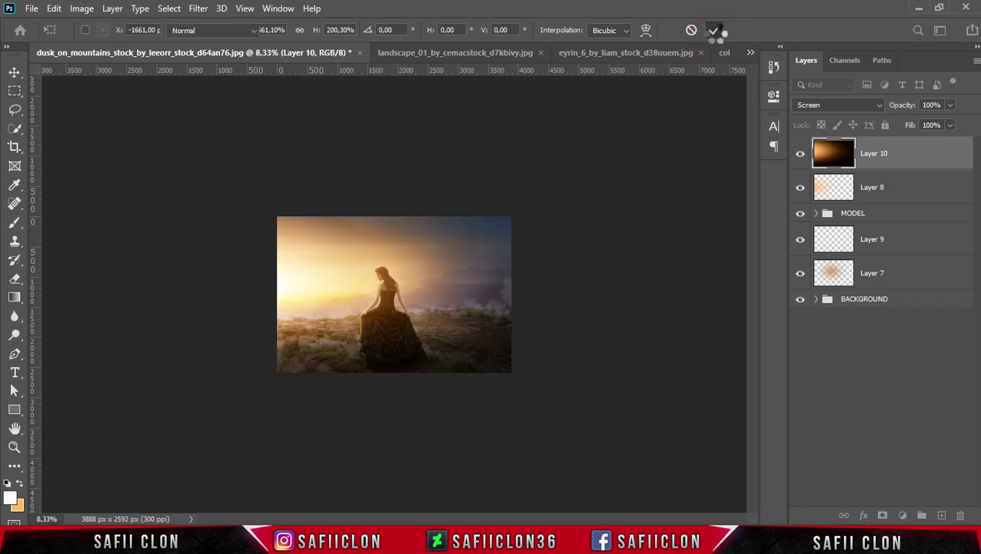
key("ctrl+plus")
key("ctrl+plus")
key("ctrl+plus")
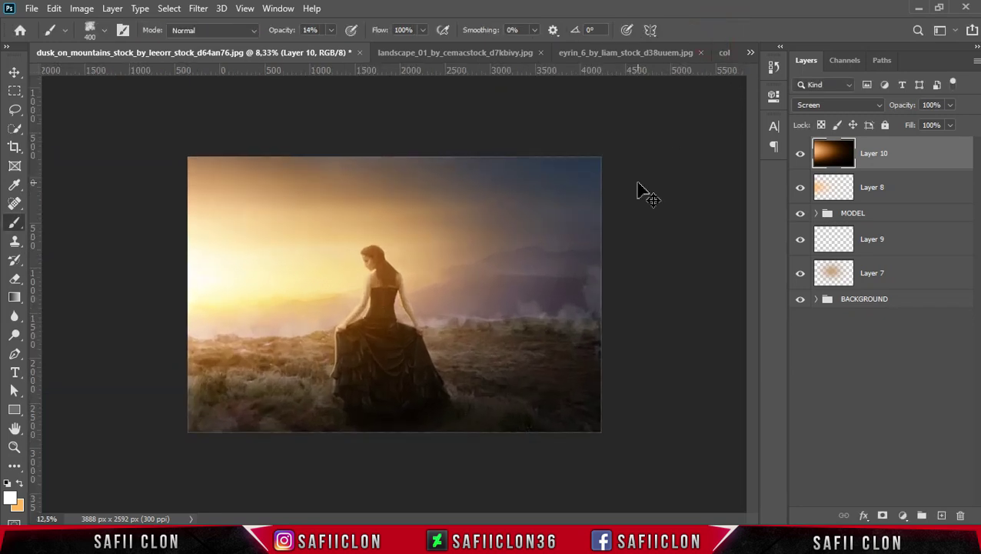
key("ctrl+minus")
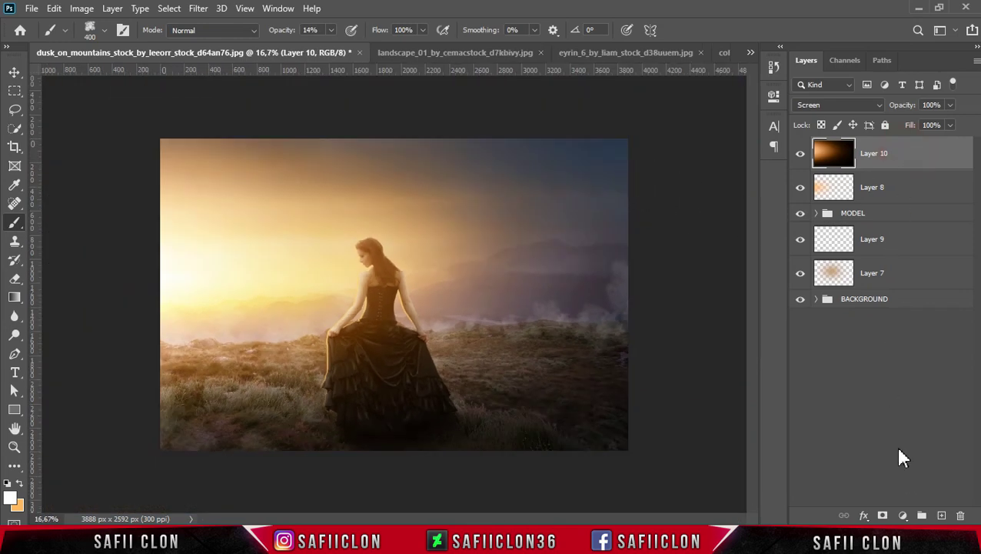
Step: Add a mask to Layer 10 and load the woman's outline from Layer 4's mask as a selection
left_click(884, 515)
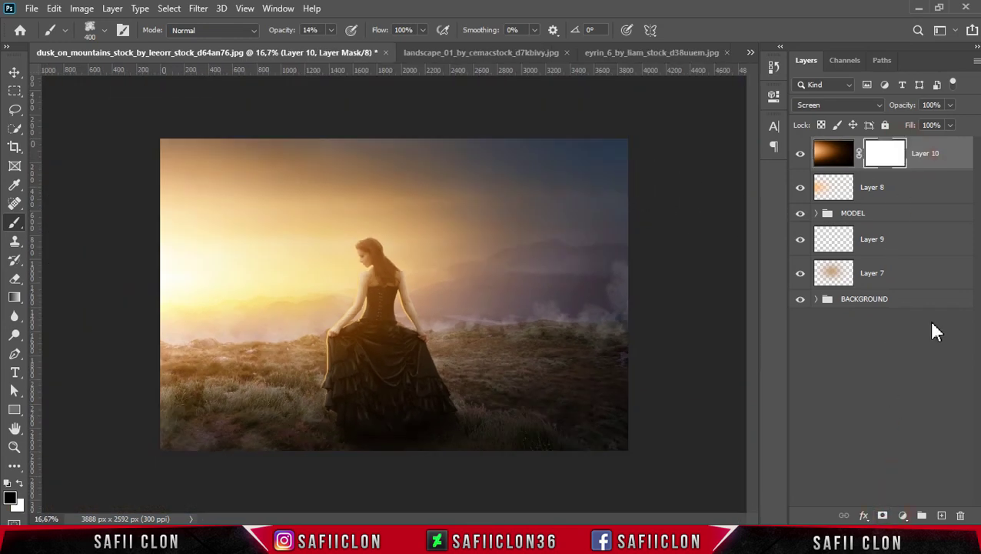
left_click(816, 214)
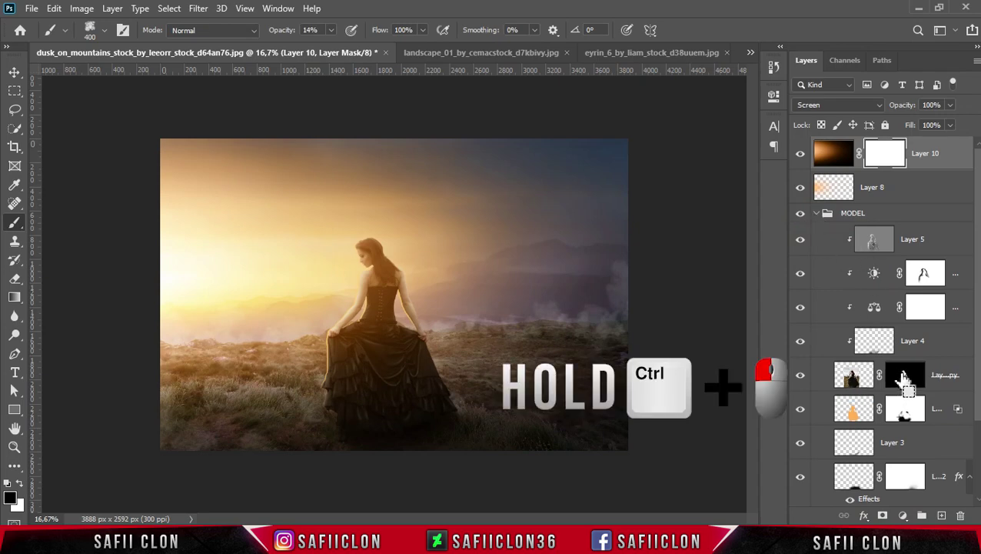
left_click(905, 374, "ctrl")
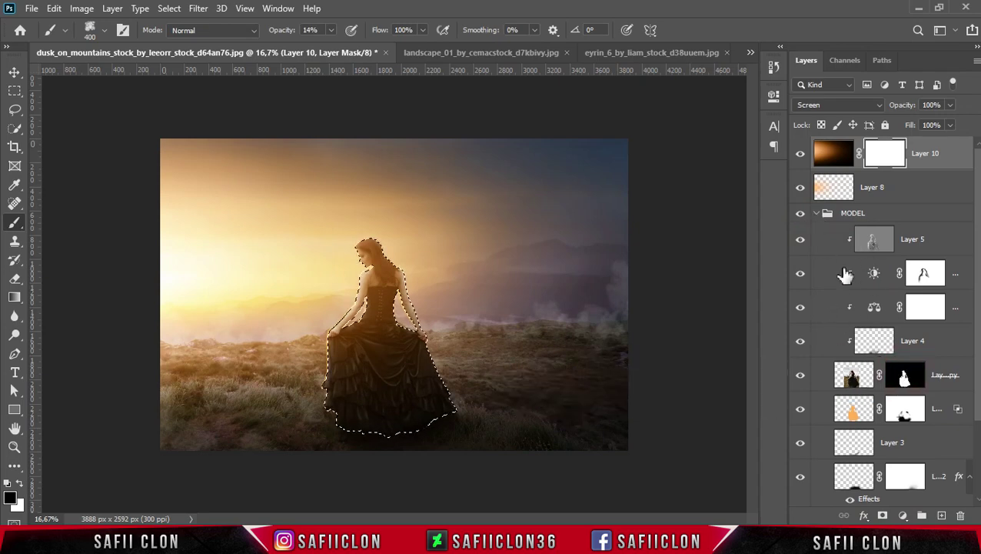
left_click(882, 151)
Step: Switch to a soft round brush at 9% opacity
right_click(14, 222)
left_click(52, 219)
left_click(102, 33)
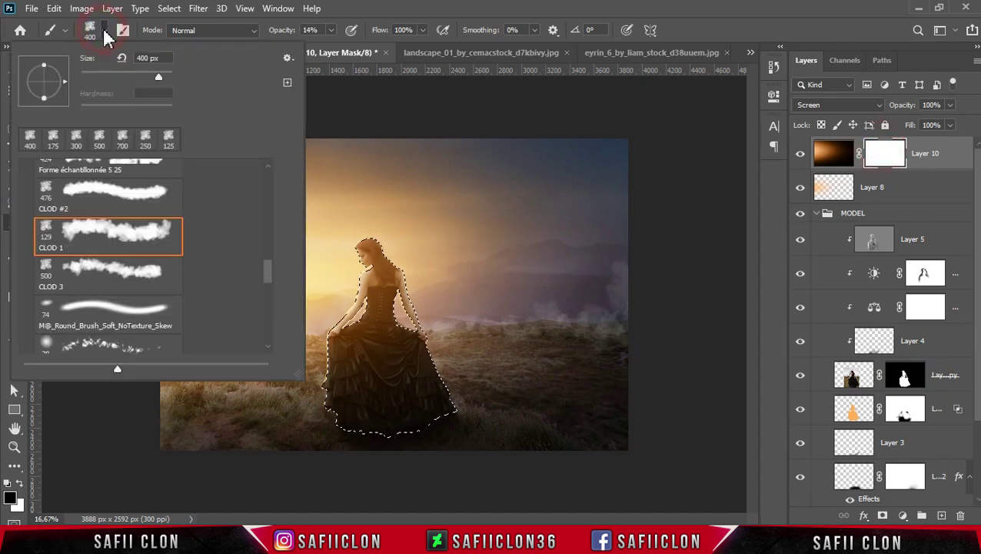
left_click_drag(269, 275, 271, 165)
left_click(127, 191)
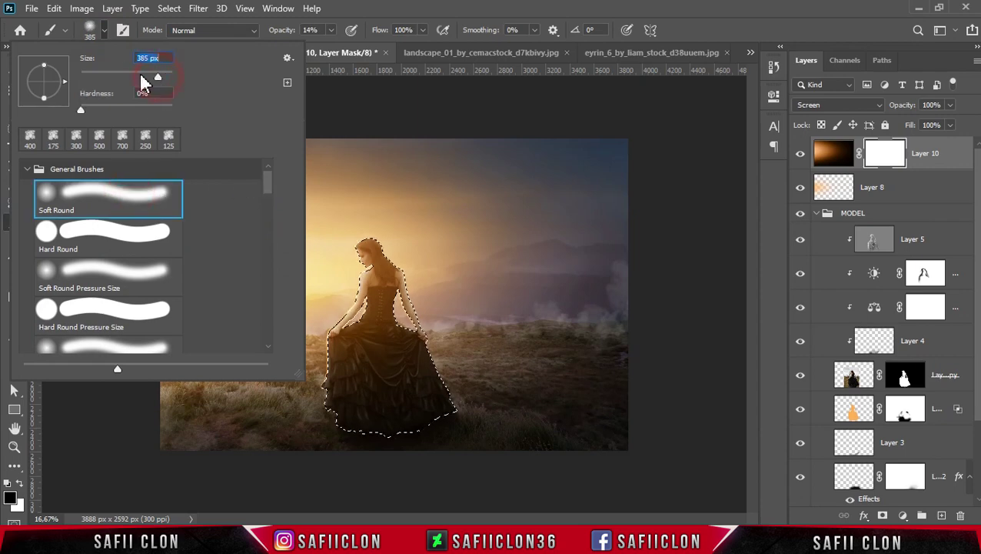
left_click(105, 34)
left_click(333, 30)
type("9")
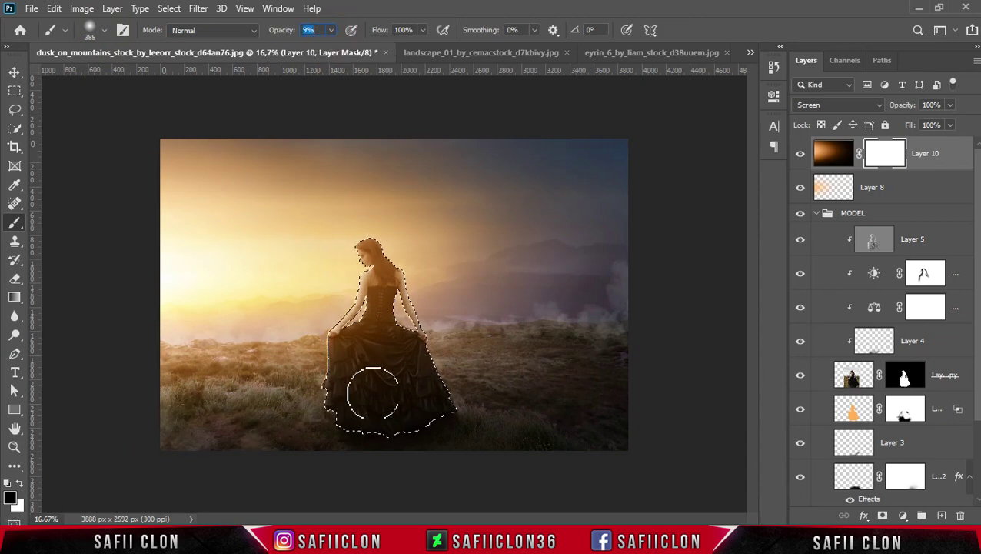
Step: Mask the glow off the woman's head, body and skirt, then deselect
left_click_drag(409, 300, 416, 284)
key("ctrl+plus")
key("bracketright")
key("bracketleft")
key("bracketleft")
key("bracketleft")
mouse_move(376, 204)
left_mouse_down()
mouse_move(386, 354)
mouse_move(415, 300)
left_mouse_up()
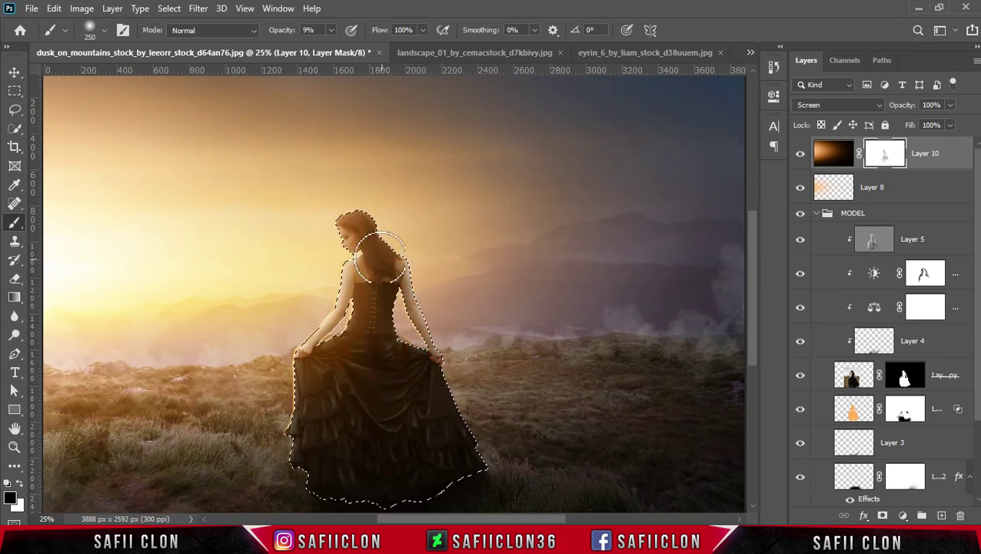
left_click_drag(415, 299, 357, 219)
key("bracketleft")
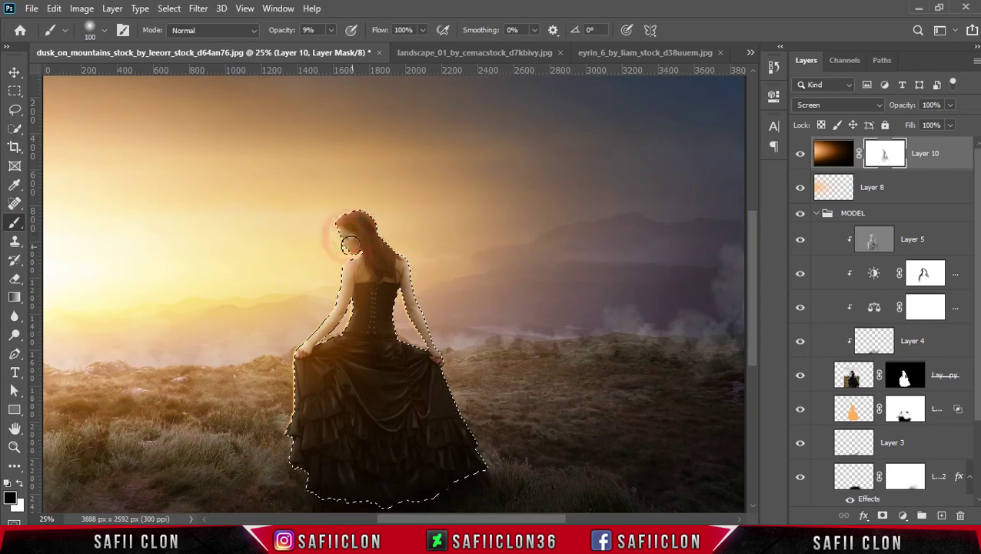
key("bracketright")
key("bracketright")
key("bracketright")
mouse_move(357, 383)
left_mouse_down()
mouse_move(343, 429)
mouse_move(394, 471)
mouse_move(367, 472)
mouse_move(486, 467)
left_mouse_up()
key("ctrl+minus")
left_click_drag(362, 351, 420, 374)
key("bracketleft")
key("bracketleft")
key("bracketleft")
left_click_drag(374, 280, 382, 256)
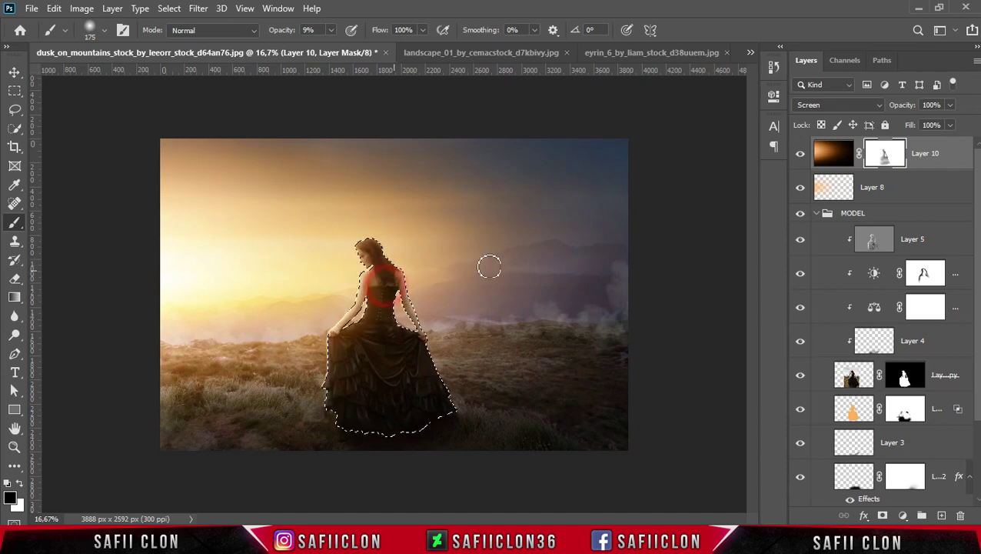
key("ctrl+d")
key("ctrl+d")
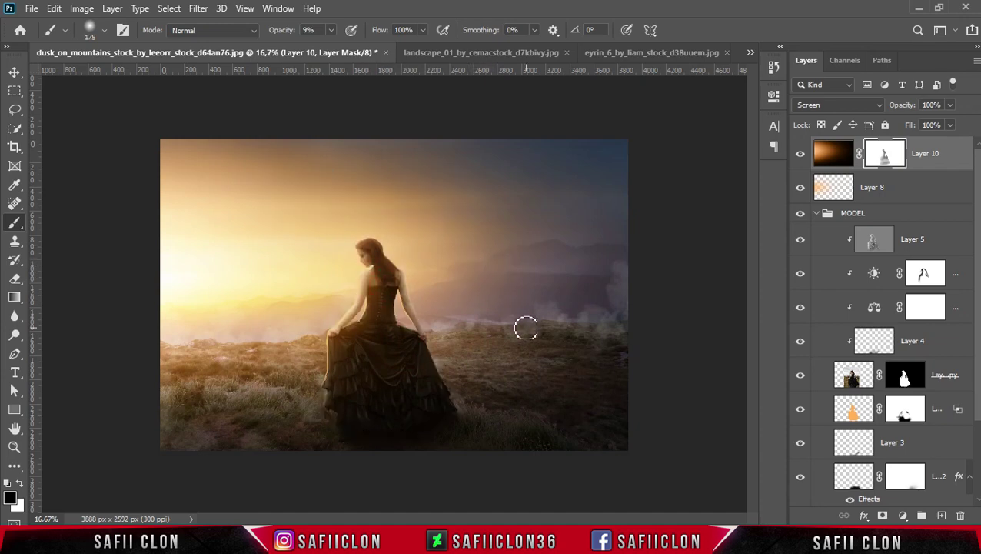
Step: Compare the glow layer hidden and shown, then set Layer 10's fill to 75%
left_click(802, 156)
left_click(802, 157)
left_click(954, 157)
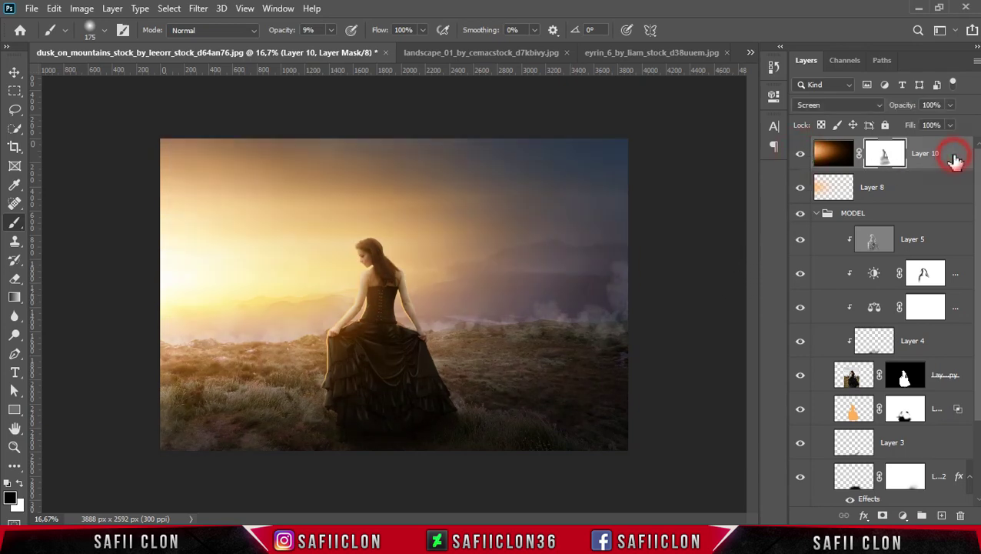
left_click(952, 126)
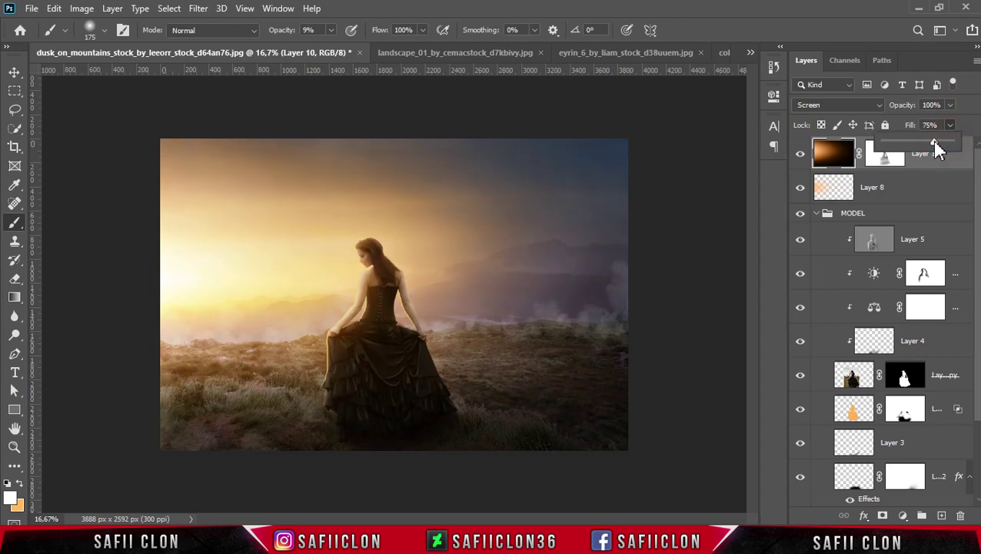
left_click(969, 131)
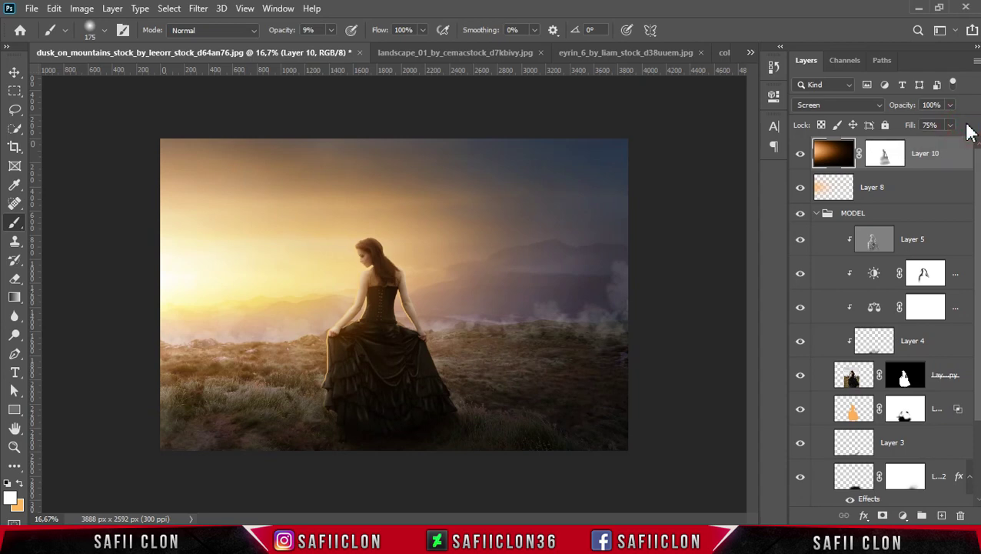
Step: Select Layer 8 and add a new empty Layer 11 above it
left_click(911, 190)
left_click(941, 515)
right_click(15, 222)
left_click(66, 223)
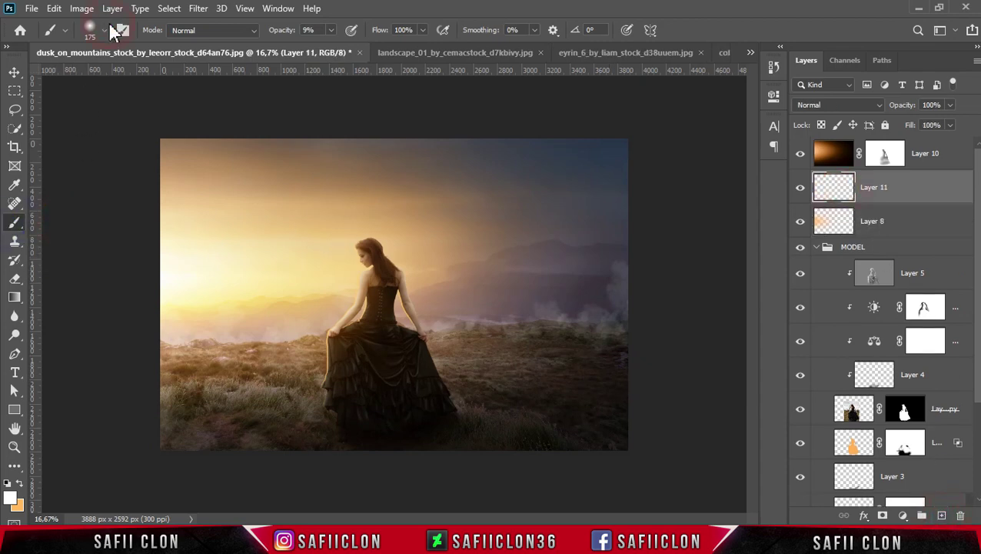
Step: Choose the CLOD 1 cloud brush at 12% opacity
left_click(105, 30)
left_click_drag(268, 185, 270, 273)
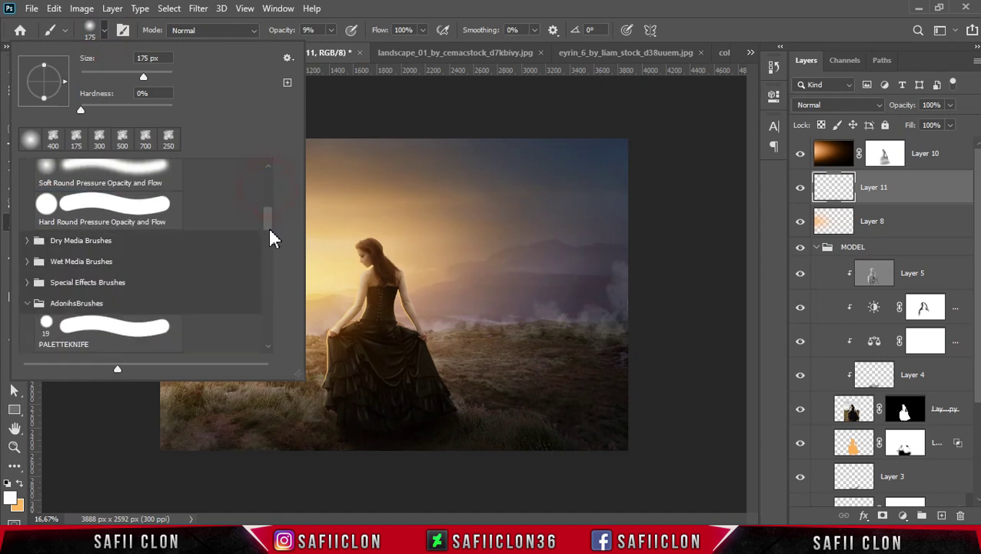
left_click(91, 253)
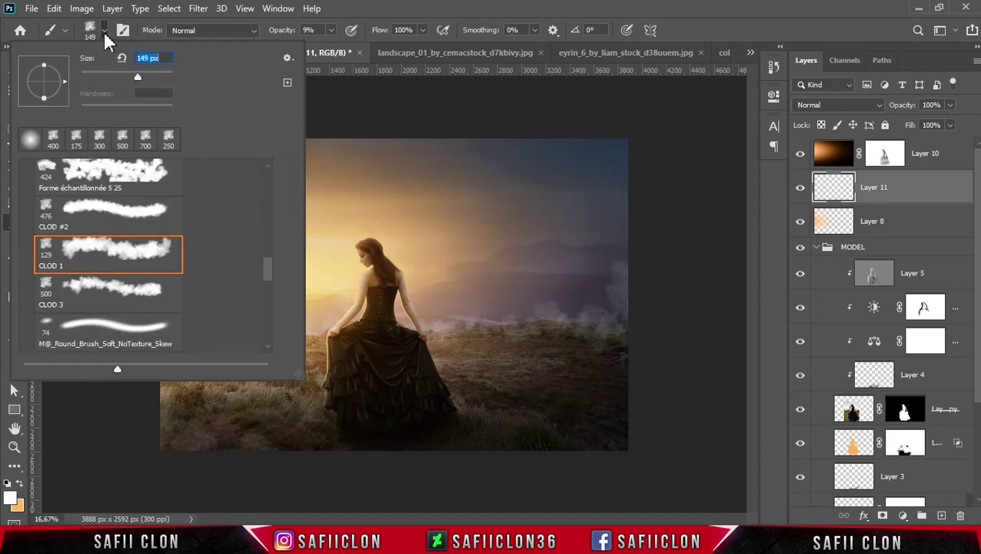
left_click(105, 32)
left_click(331, 30)
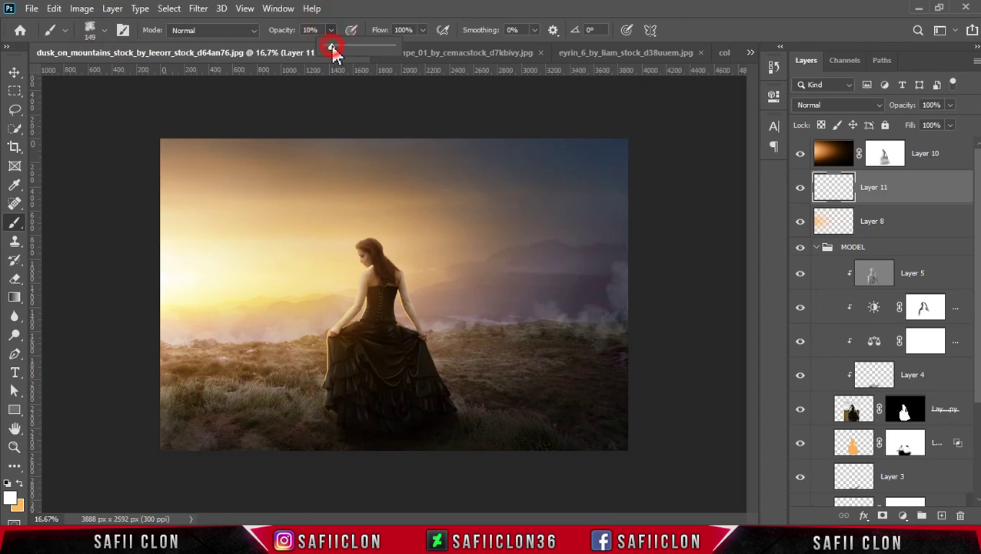
left_click(335, 30)
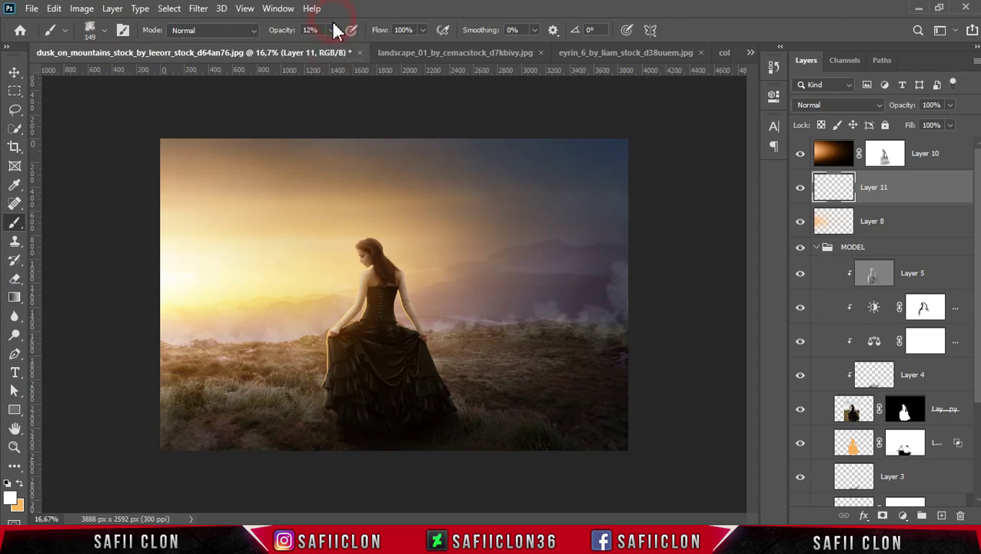
Step: Set the foreground colour to orange ec9c3e and the brush to size 250 at 15% opacity
left_click(20, 483)
left_click(11, 499)
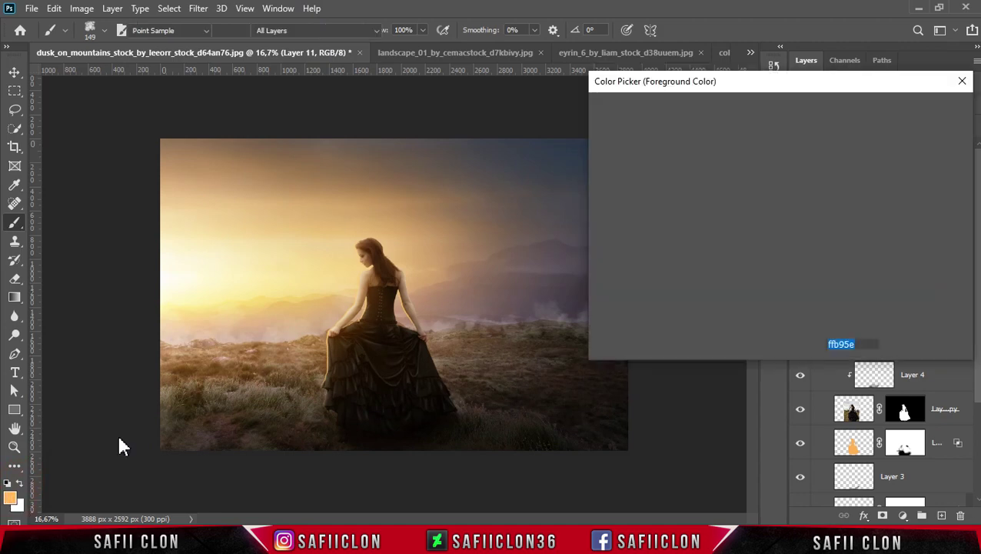
type("e")
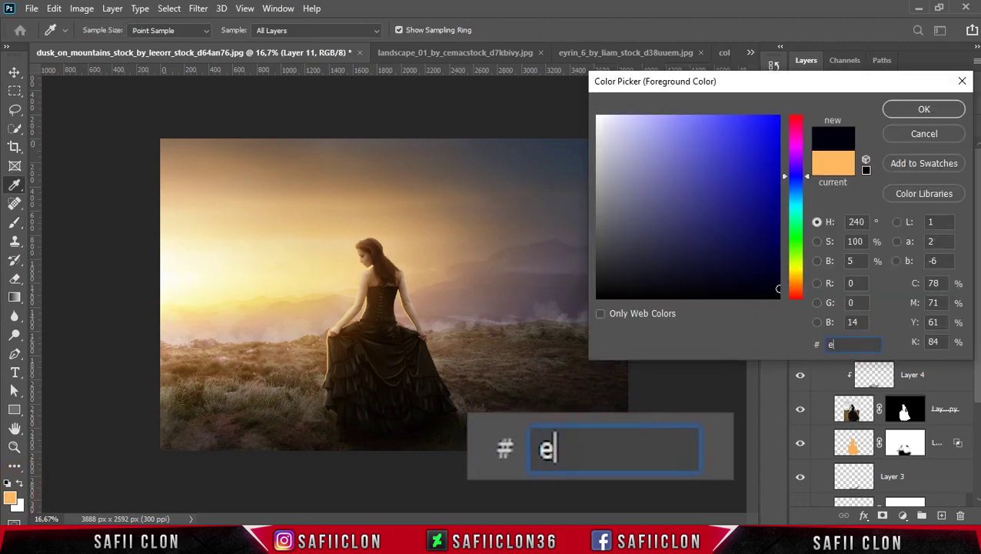
type("c9")
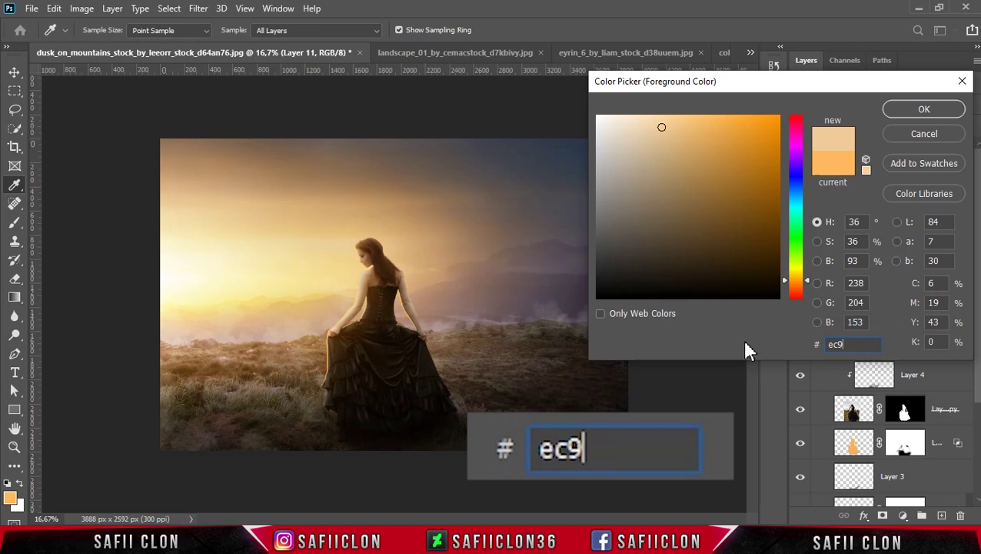
type("c3e")
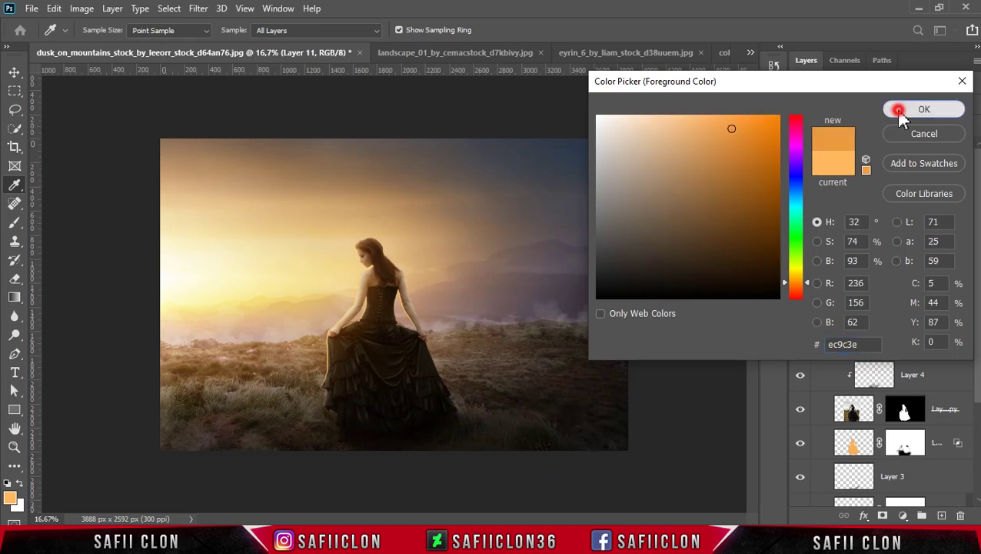
left_click(900, 112)
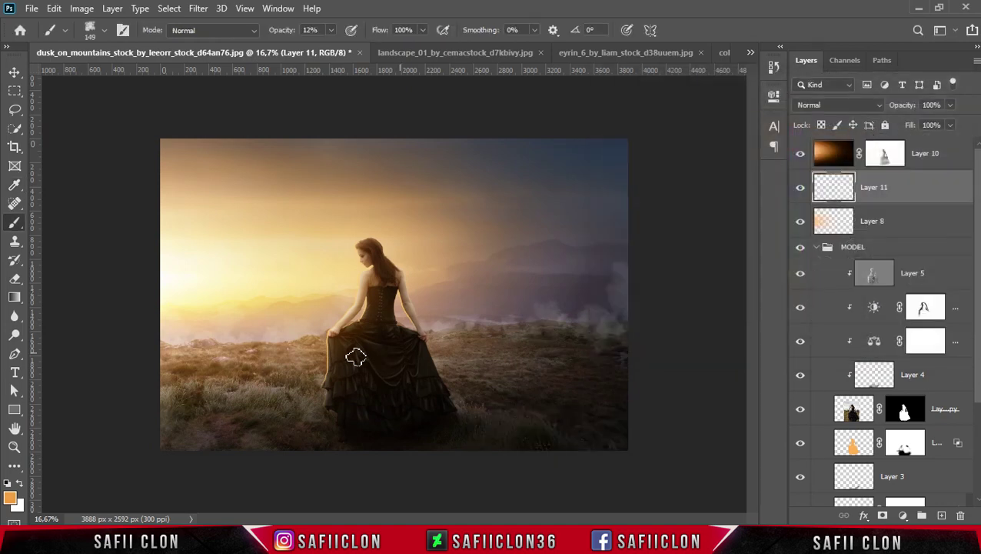
left_click_drag(196, 342, 223, 339)
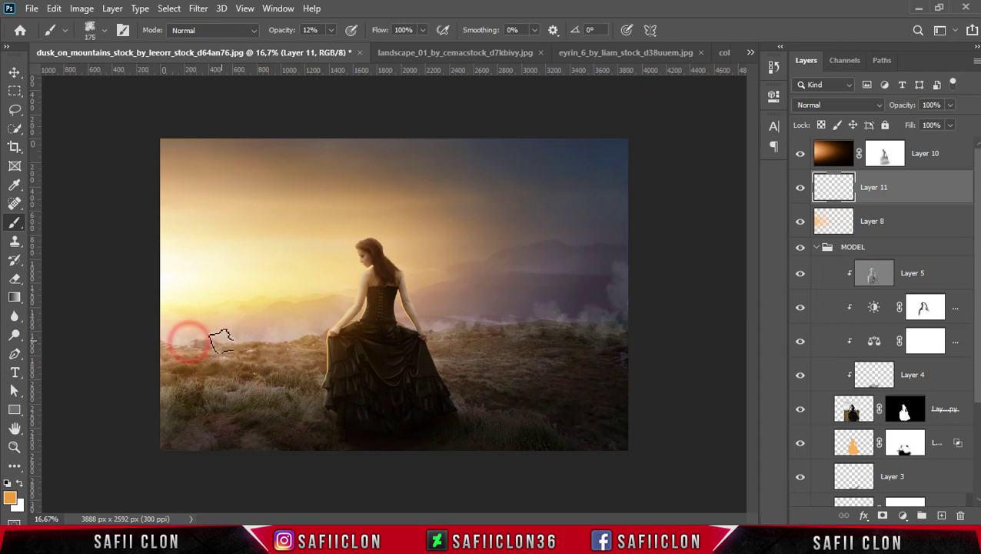
left_click(331, 30)
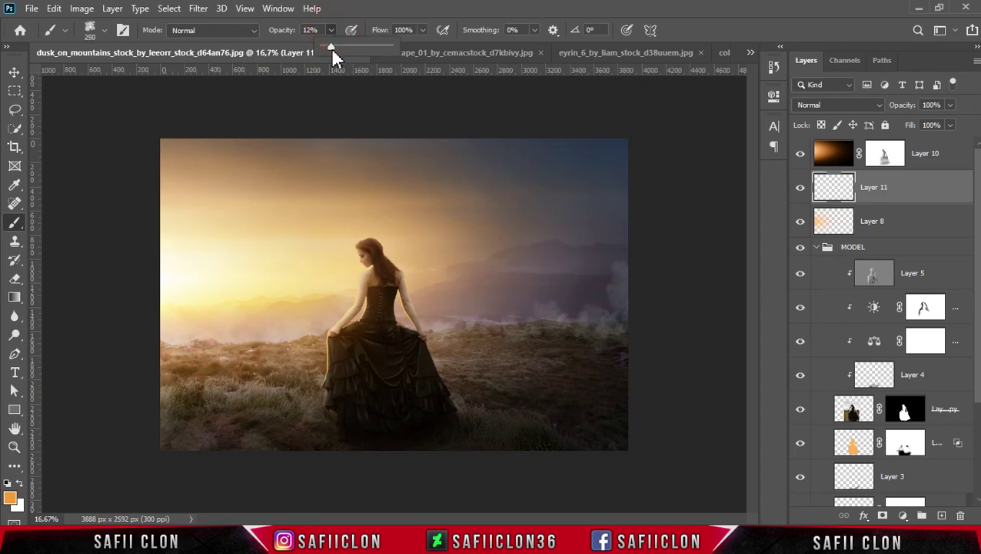
left_click(324, 397)
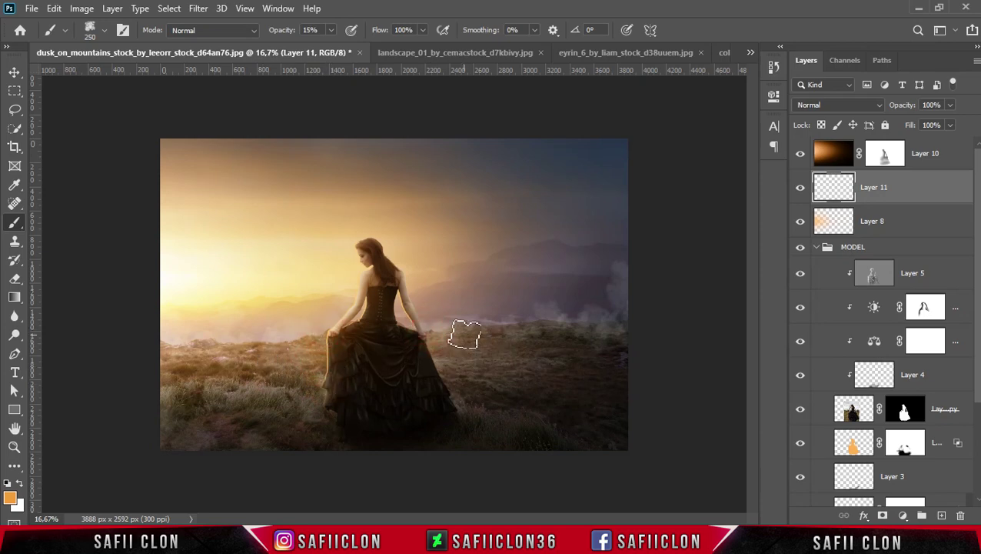
Step: Paint warm orange glow along the horizon, lower grass, left edge, woman's head, dress and right hills
left_click_drag(460, 329, 479, 329)
left_click_drag(432, 358, 339, 424)
left_click(158, 380)
left_click(355, 245)
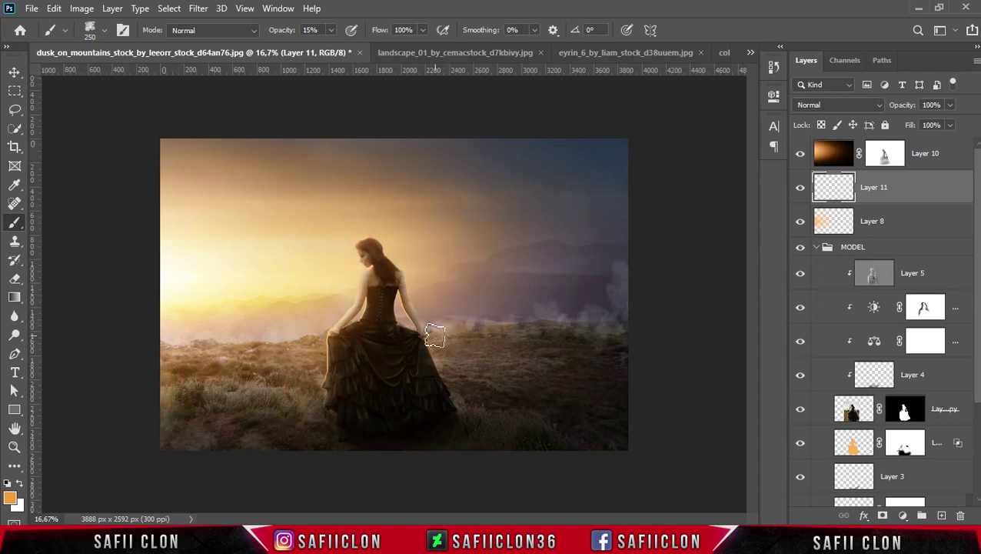
key("bracketright")
key("bracketright")
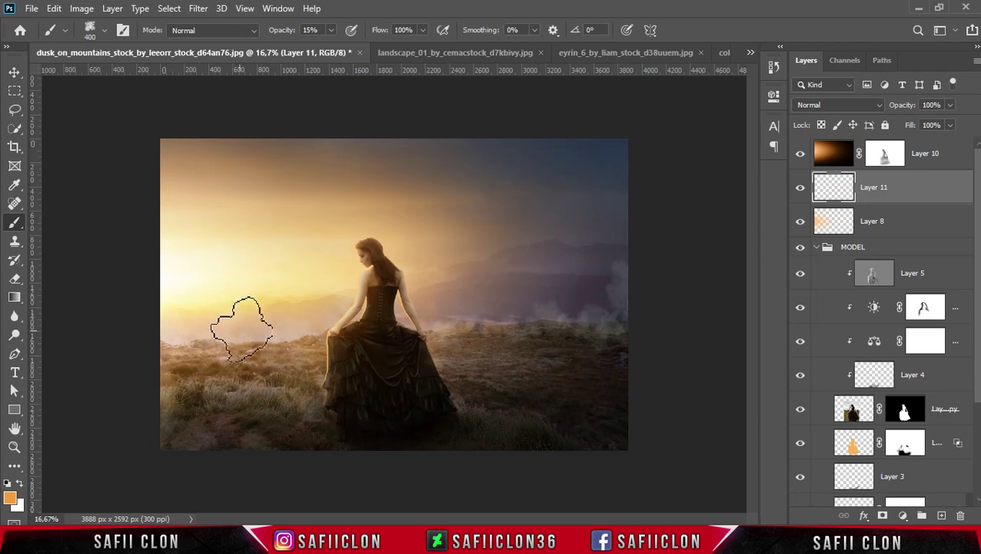
left_click(311, 328)
key("bracketright")
key("bracketright")
key("bracketright")
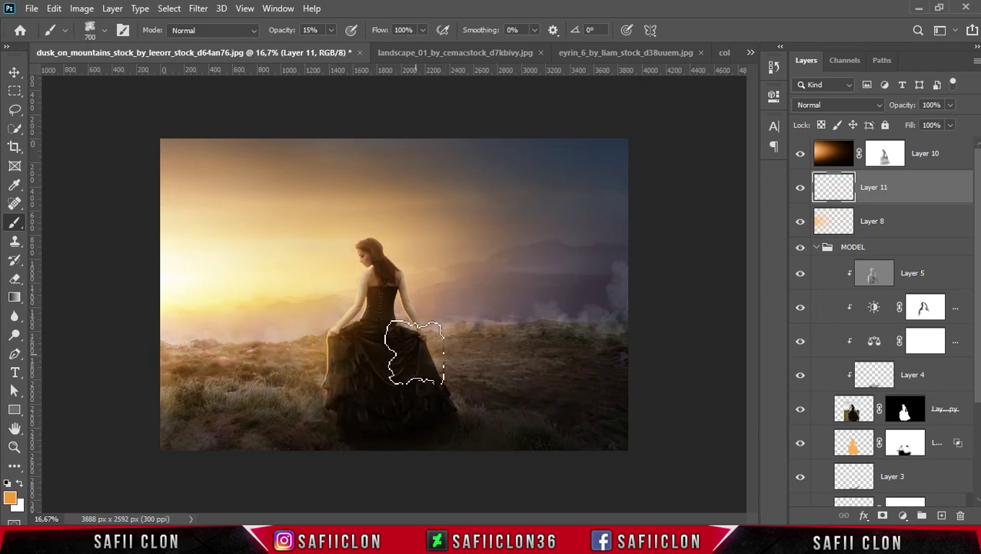
left_click(454, 302)
Step: Add more warm glow left of the woman, in the left sky, on the right hills and left-edge grass
key("bracketleft")
key("bracketleft")
key("bracketleft")
left_click(274, 300)
left_click(165, 188)
key("bracketright")
key("bracketright")
key("bracketright")
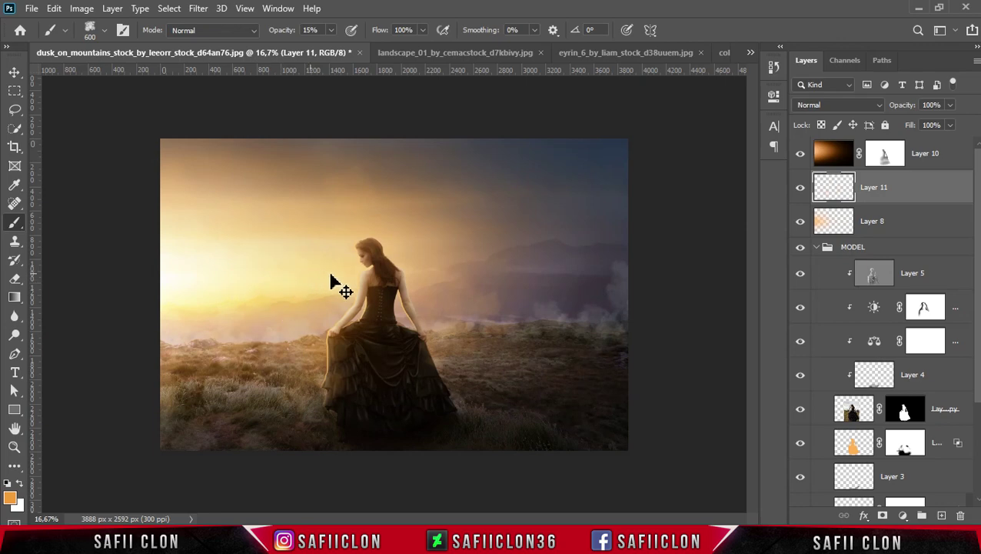
key("bracketleft")
key("bracketleft")
key("bracketleft")
left_click(556, 323)
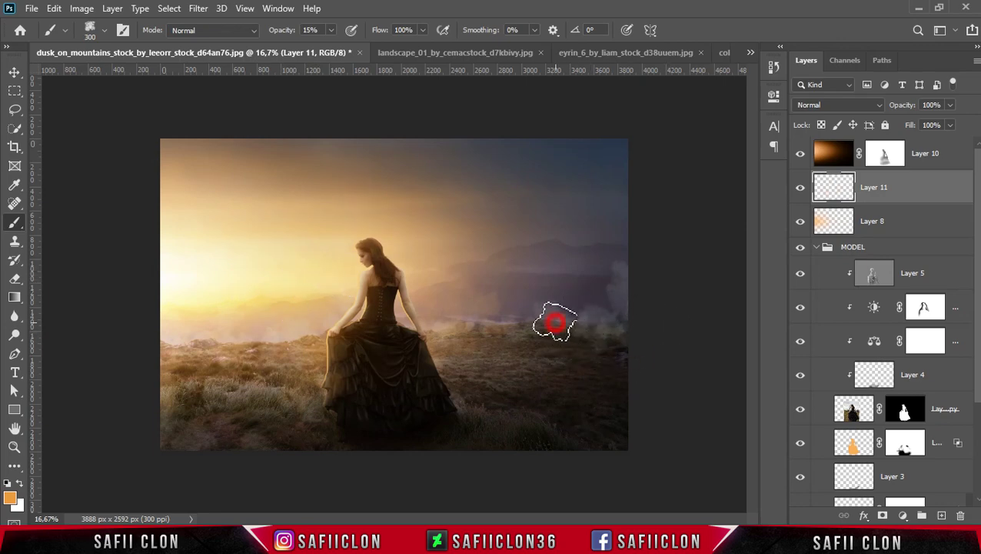
left_click(516, 332)
left_click_drag(450, 350, 223, 346)
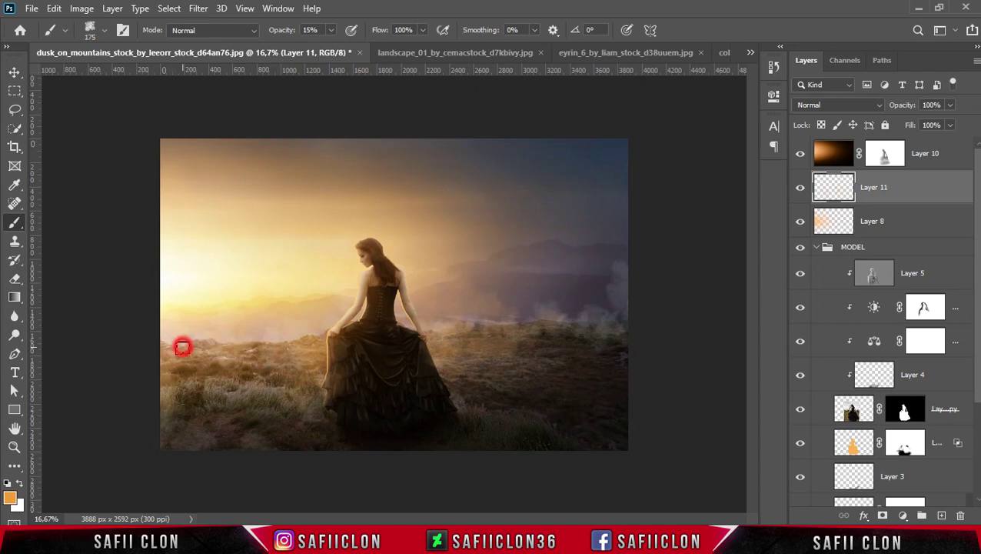
left_click_drag(183, 347, 149, 363)
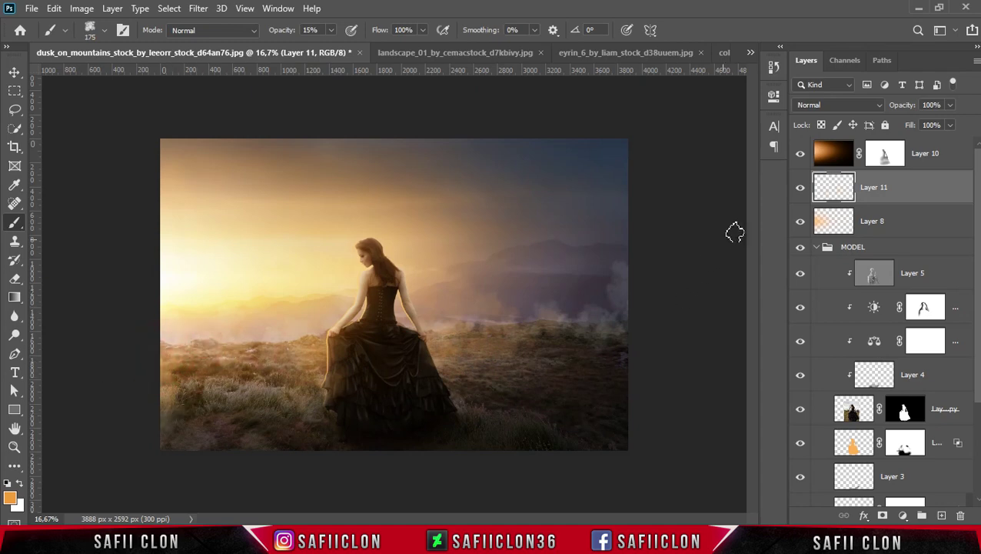
Step: Toggle Layer 11's visibility to compare the glow, then select Layer 10
left_click(801, 188)
left_click(800, 188)
left_click(801, 188)
left_click(801, 189)
left_click(939, 163)
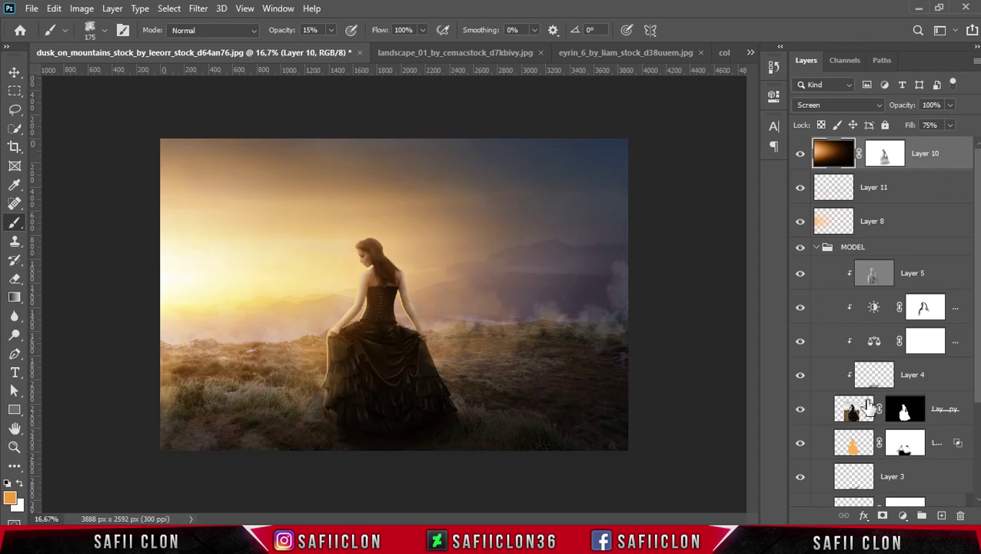
left_click(904, 516)
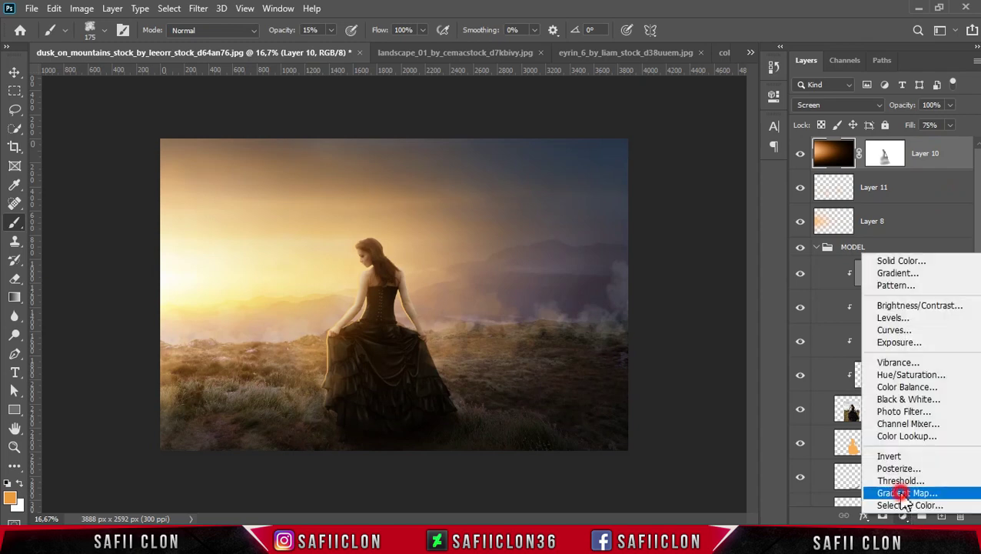
Step: Add a Gradient Map adjustment layer starting from the Black, White preset
left_click(905, 496)
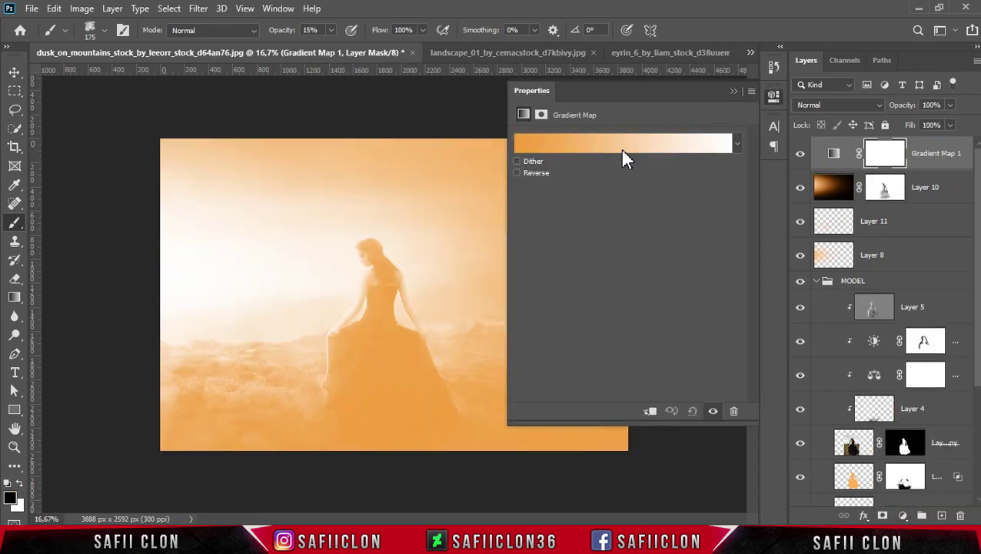
left_click(618, 146)
left_click(635, 144)
left_click(698, 167)
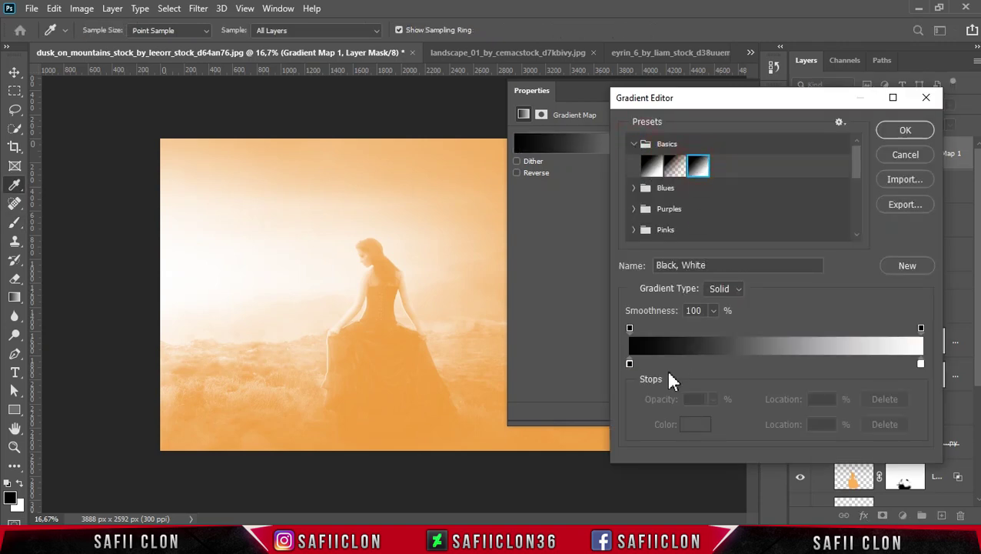
Step: Set the gradient's dark stop to brown #461102
left_click(629, 365)
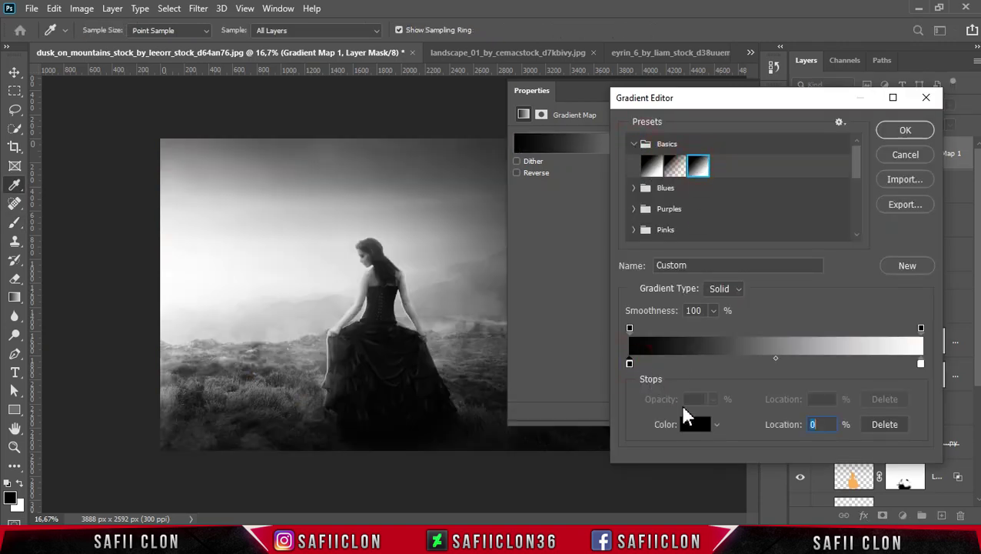
left_click(696, 427)
double_click(850, 343)
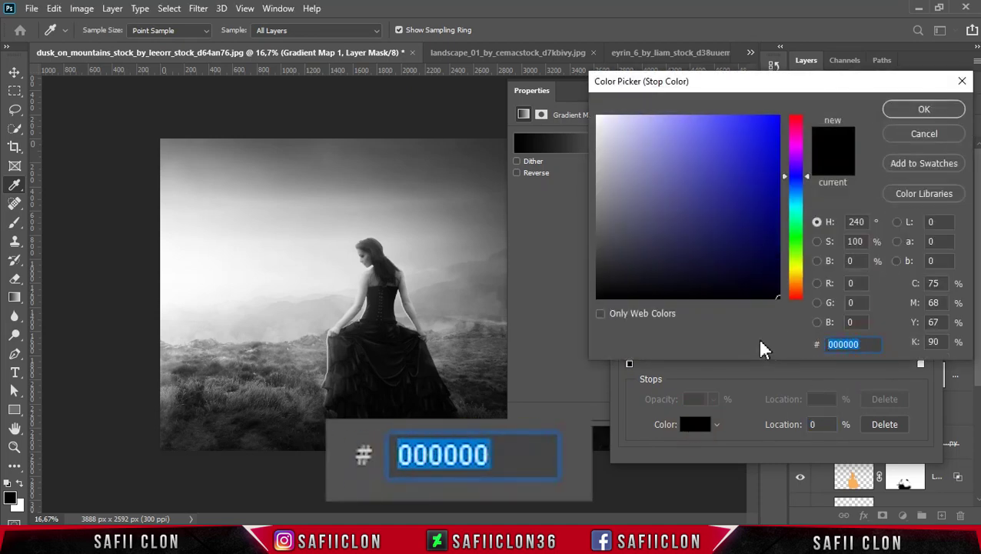
type("46")
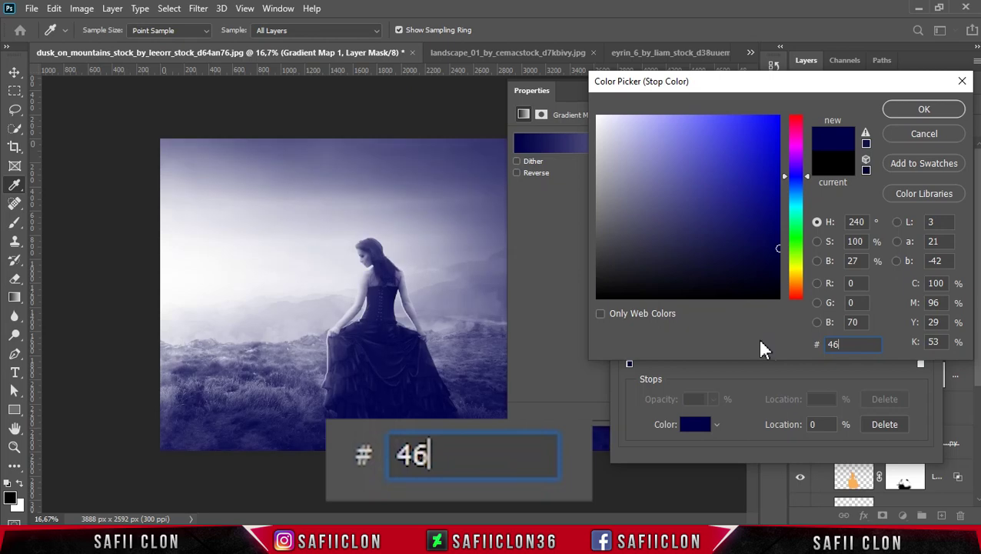
type("11102")
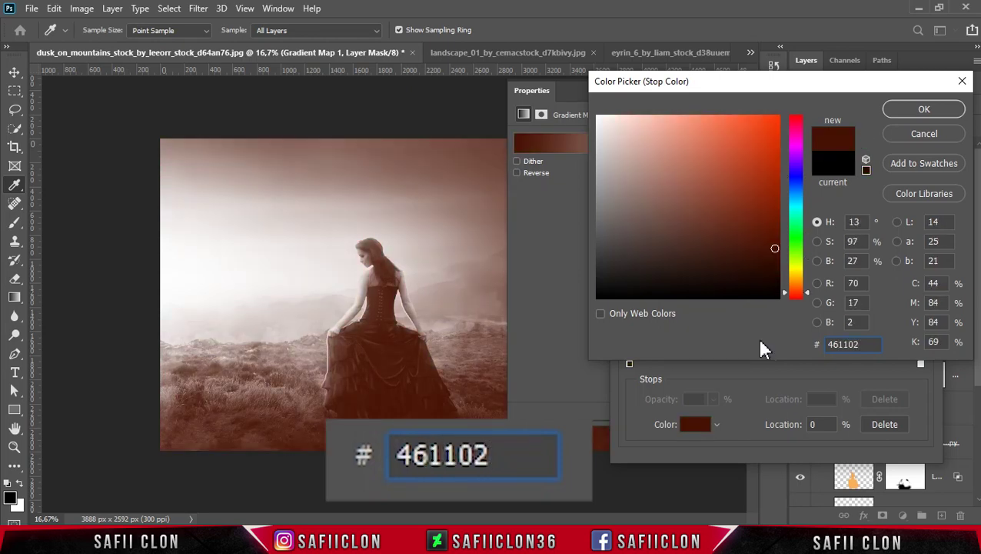
double_click(846, 344)
left_click(917, 113)
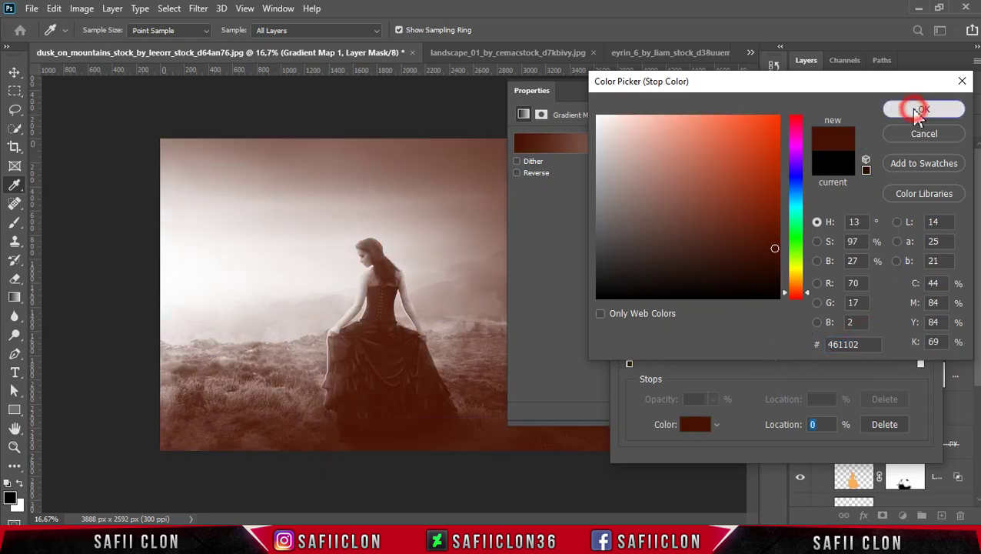
Step: Set the light stop to pale gold #fddc83 and accept the gradient
left_click(920, 364)
left_click(696, 425)
double_click(854, 344)
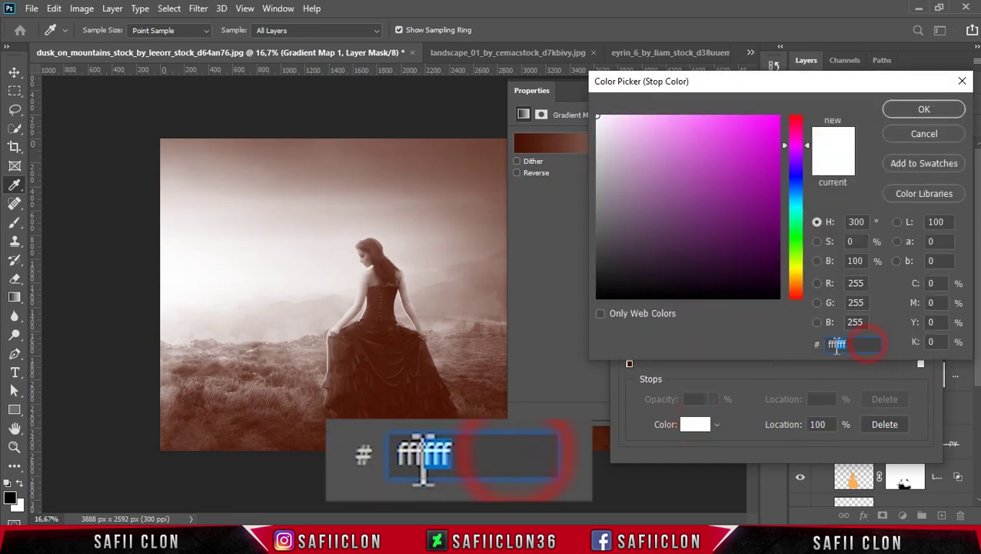
type("f")
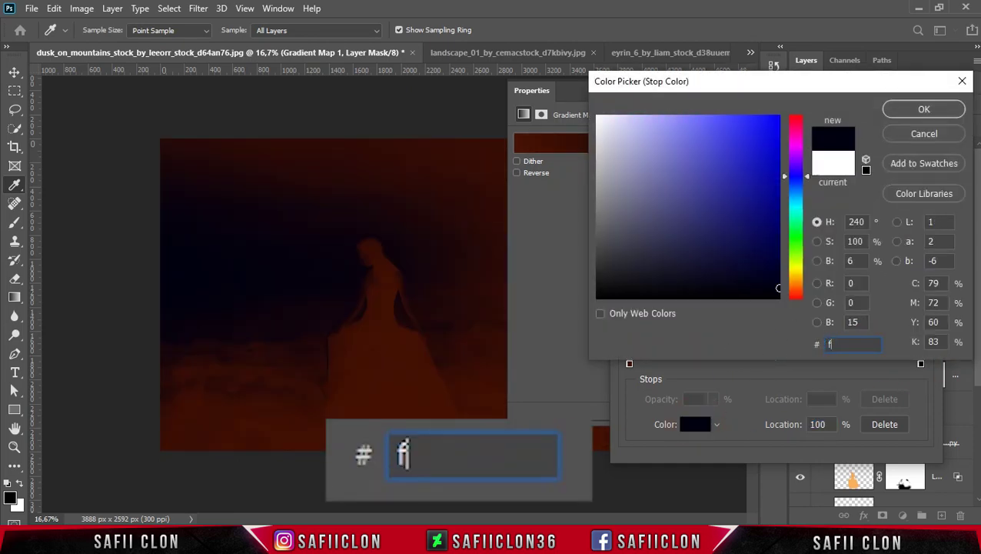
type("ddc")
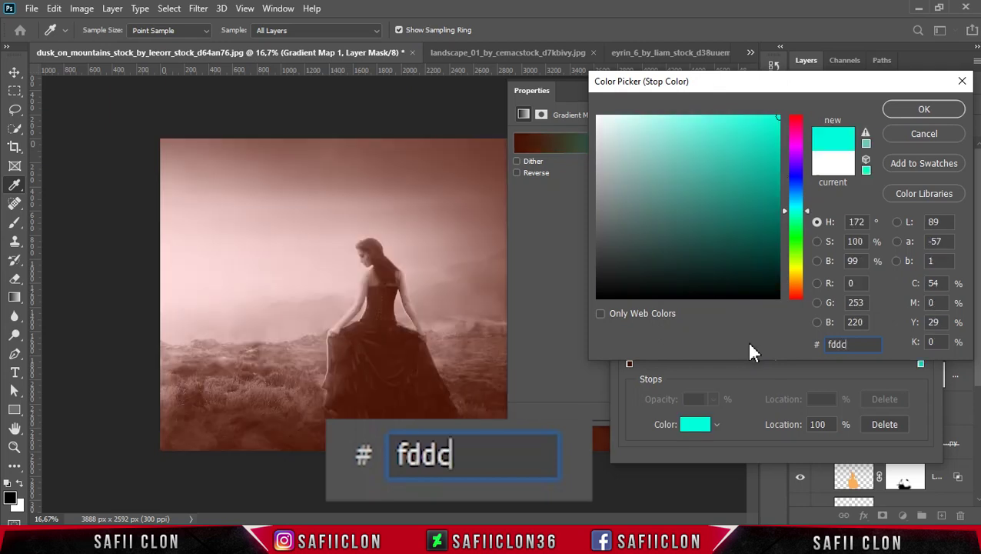
type("83")
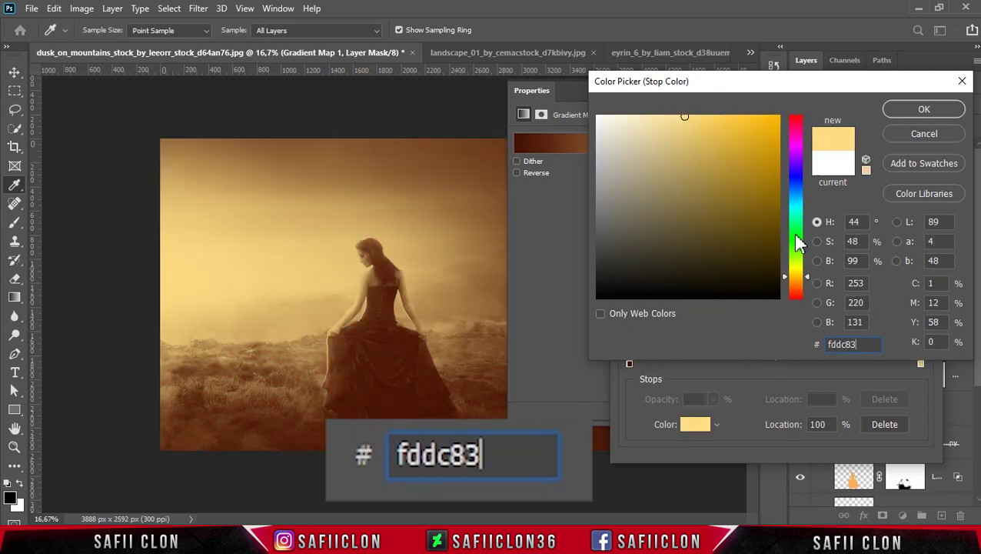
left_click(925, 110)
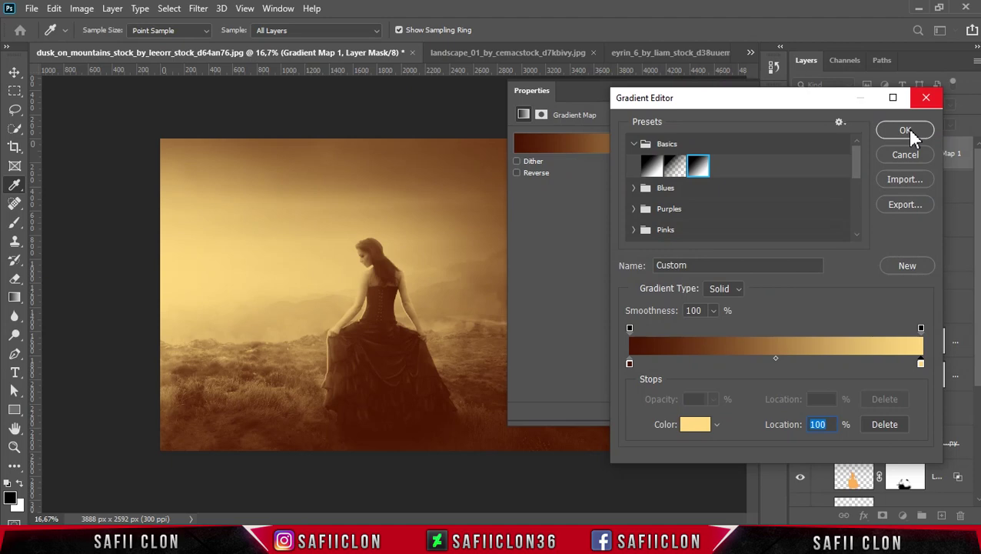
left_click(907, 129)
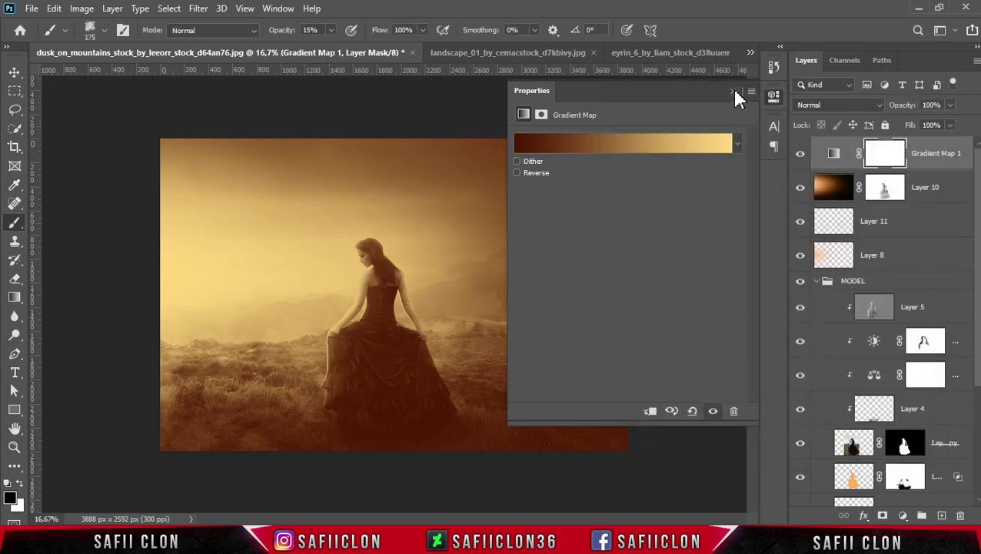
left_click(733, 91)
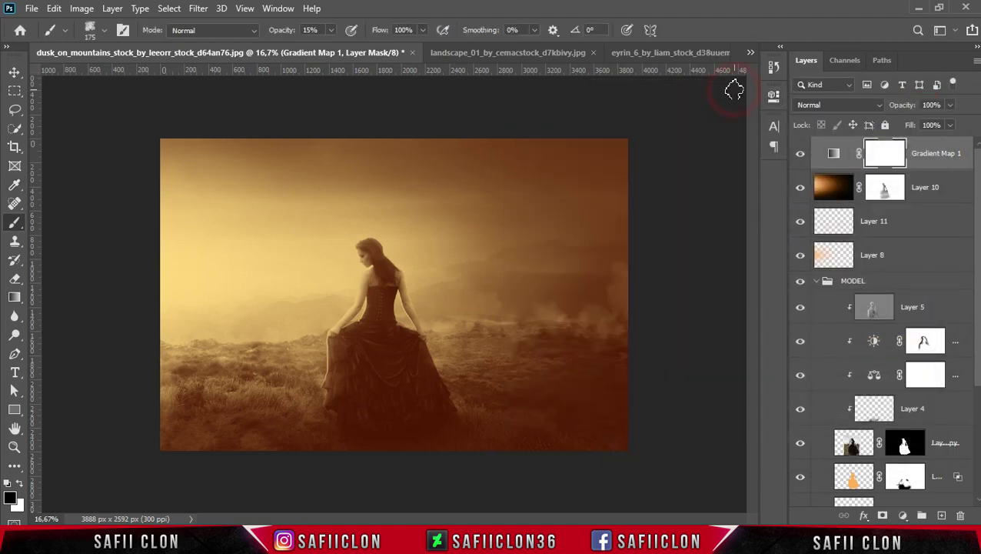
Step: Blend Gradient Map 1 in Linear Light and drag its opacity down
left_click(842, 106)
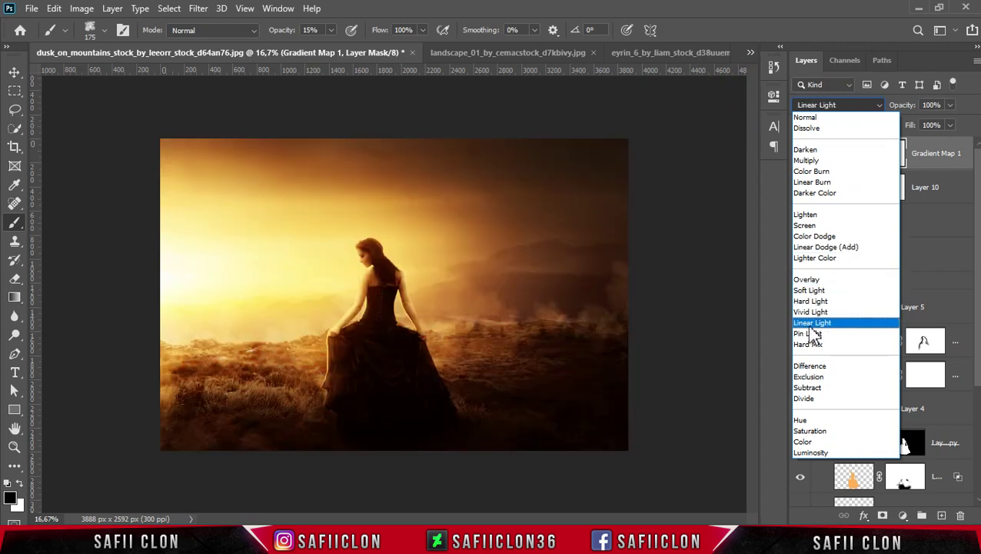
left_click(812, 324)
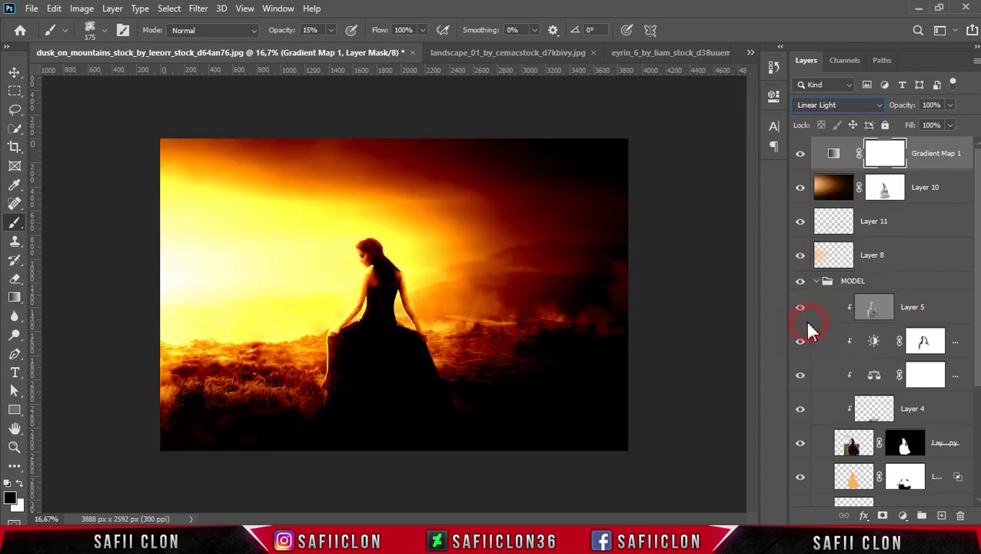
left_click(950, 106)
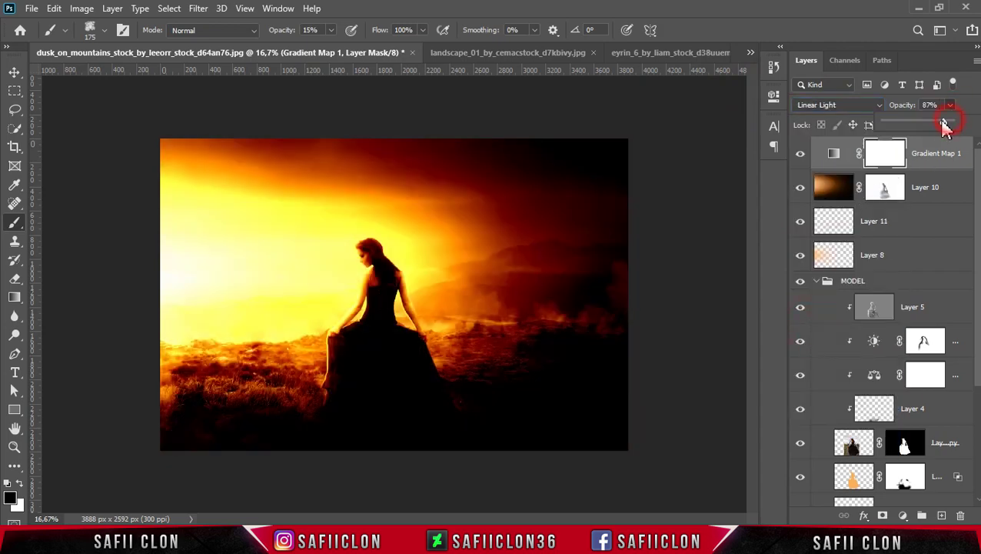
left_click_drag(945, 124, 932, 127)
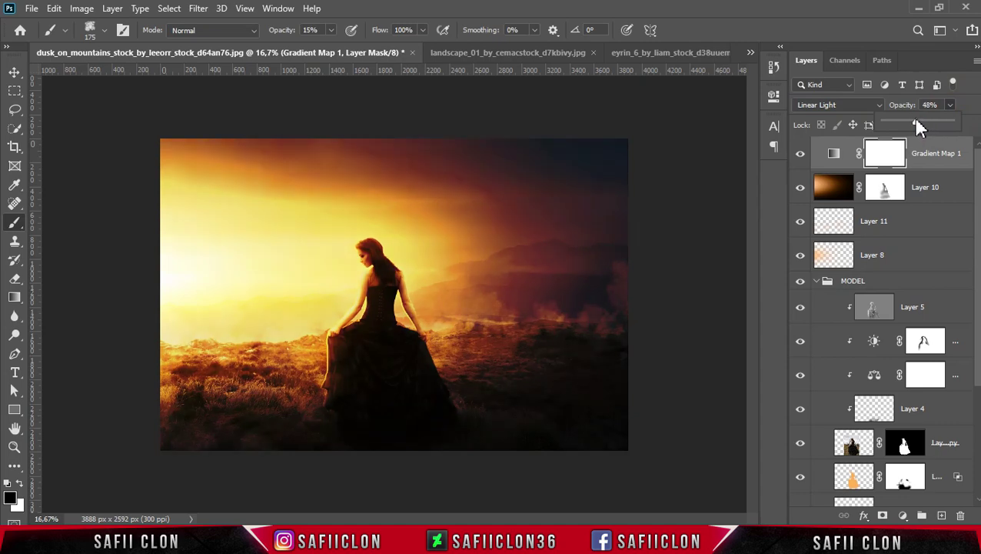
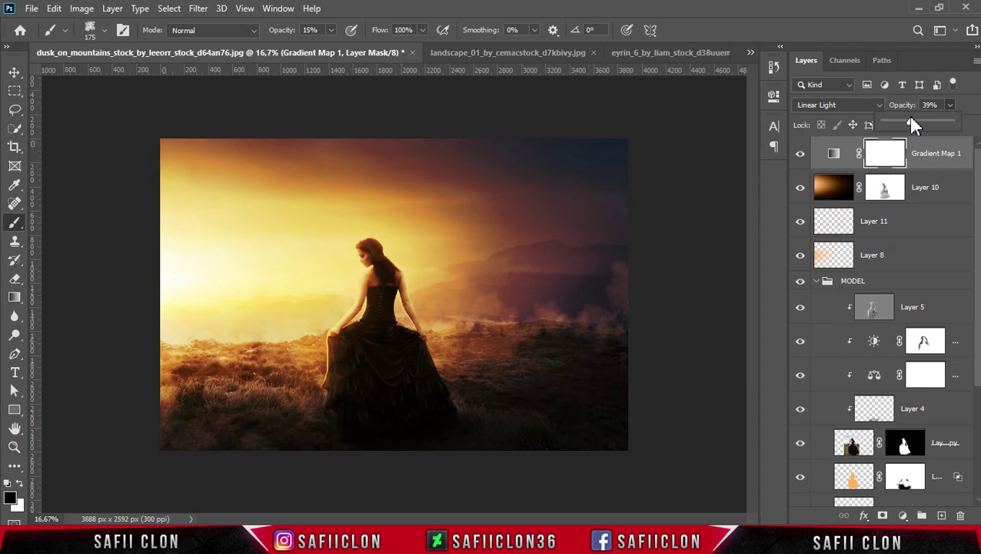
Step: Set Gradient Map 1 to 37% opacity, compare it on and off, then select Layer 5
left_click(966, 112)
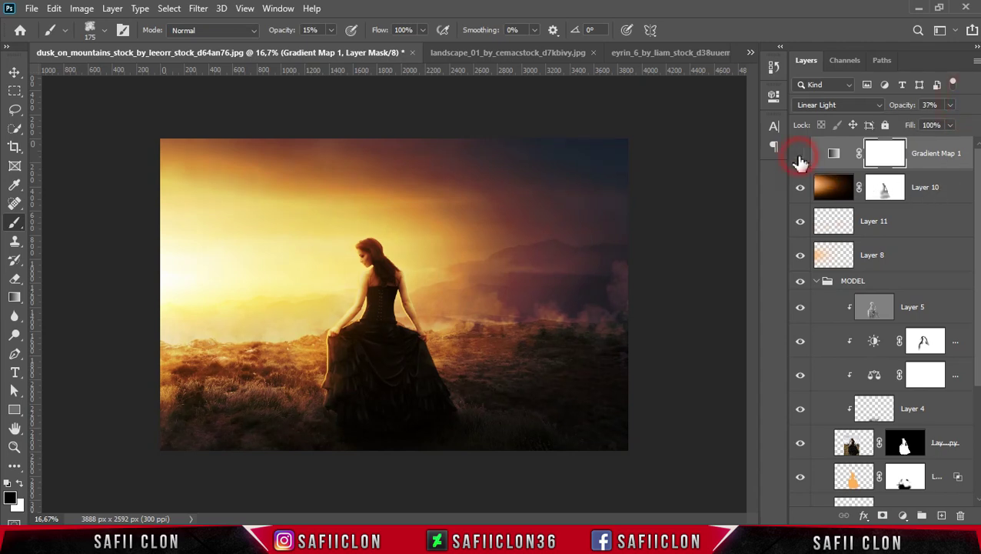
left_click(800, 154)
left_click(931, 316)
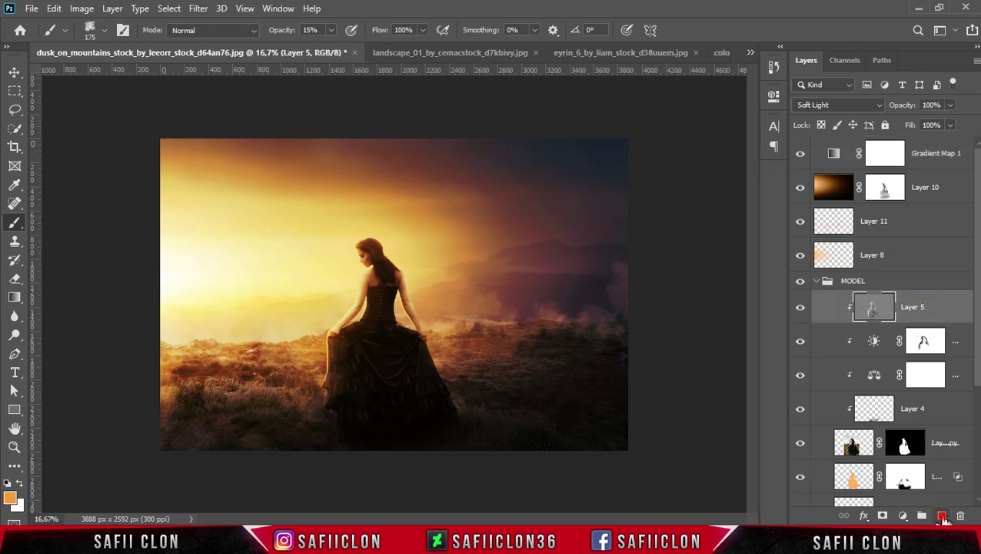
Step: Add a new Layer 12 clipped to the model's Layer 5
left_click(943, 515)
right_click(912, 309)
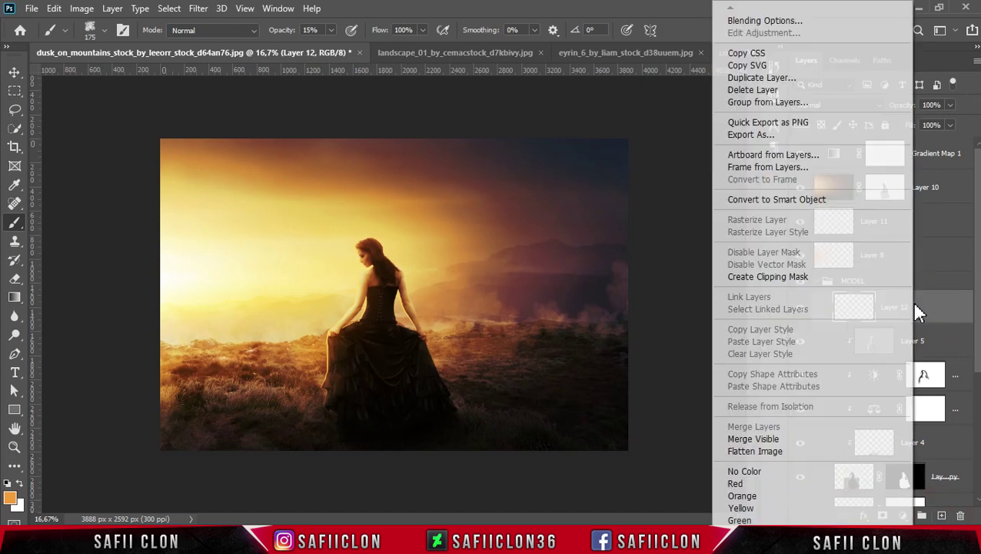
left_click(766, 277)
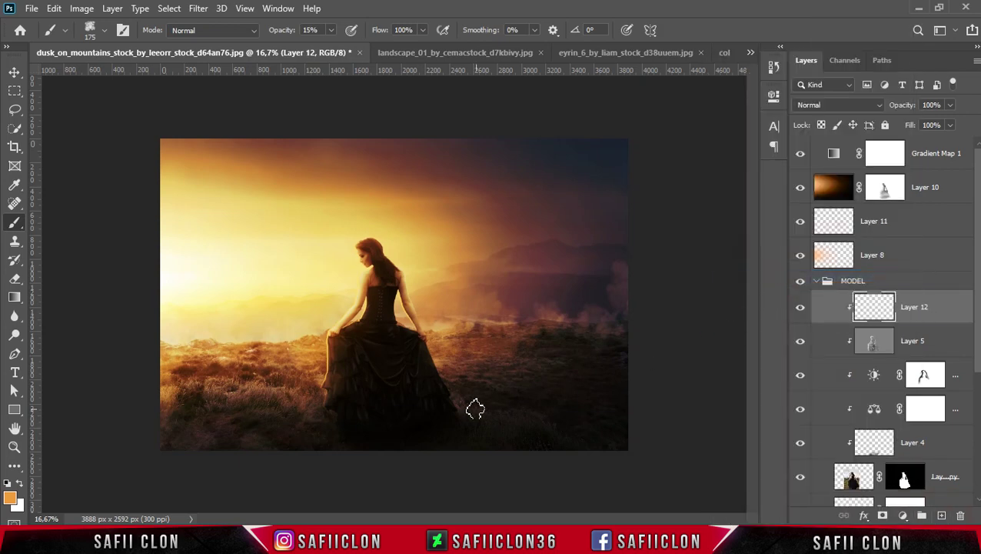
Step: Set up a 183 px Soft Round brush at 16% opacity with an orange colour
right_click(23, 224)
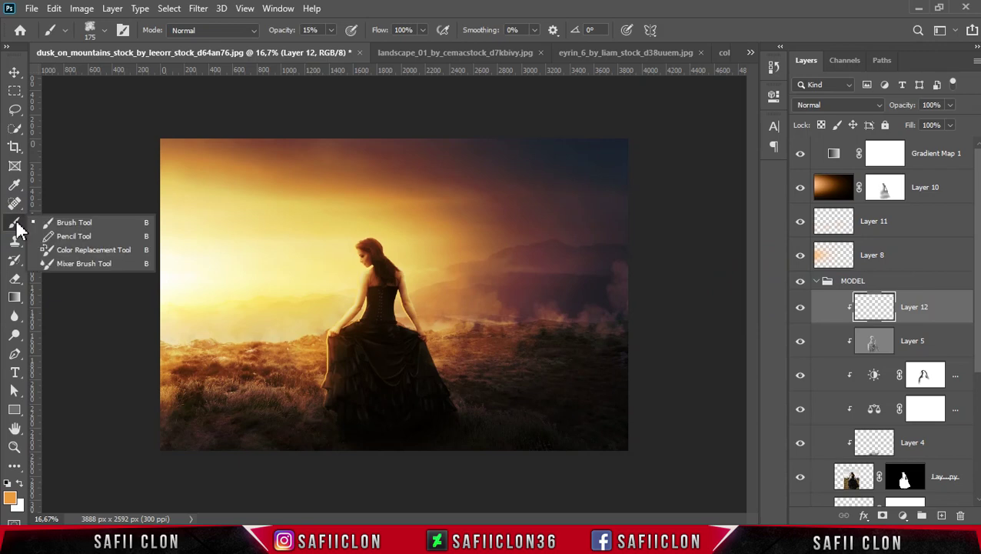
left_click(54, 223)
left_click(105, 31)
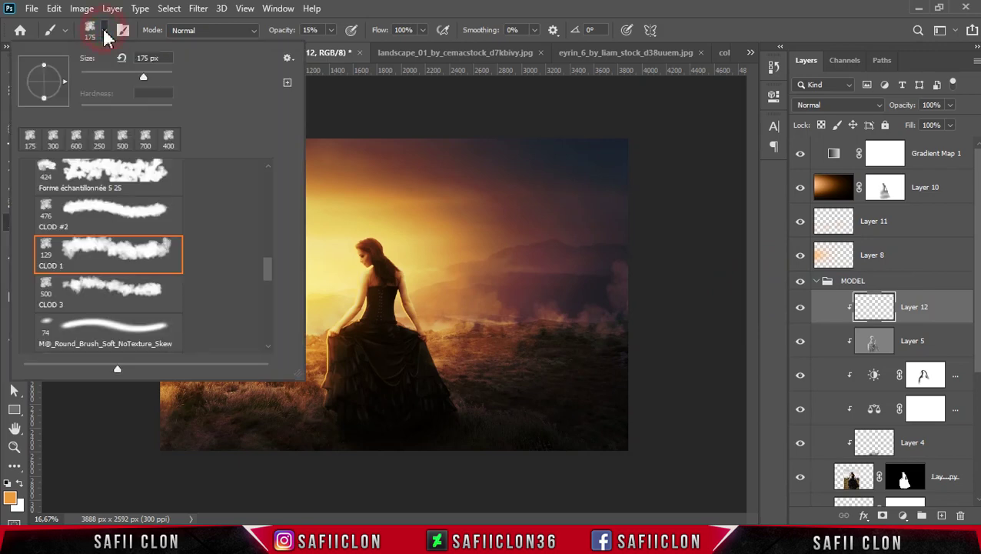
left_click_drag(265, 265, 265, 171)
left_click(131, 200)
left_click_drag(146, 78, 149, 78)
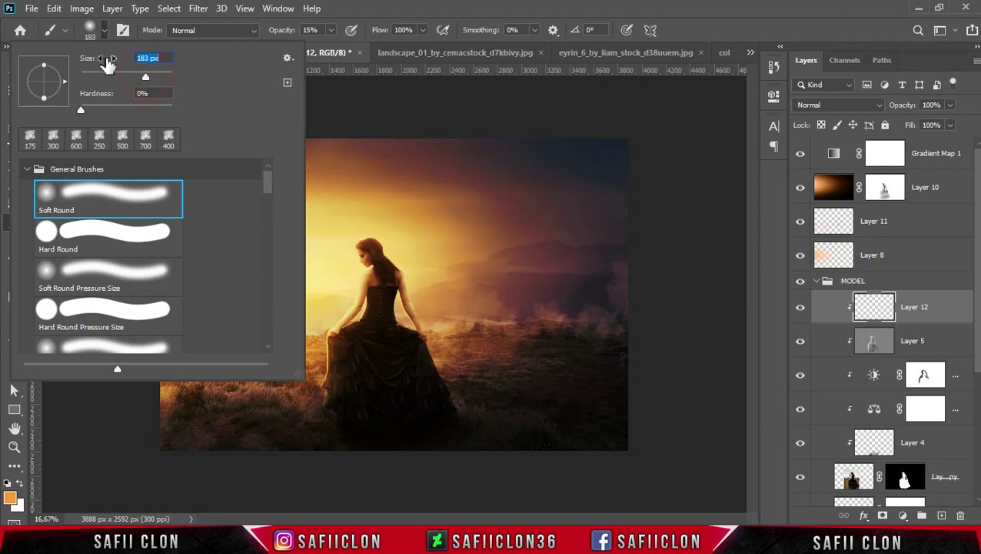
key("Return")
left_click(331, 31)
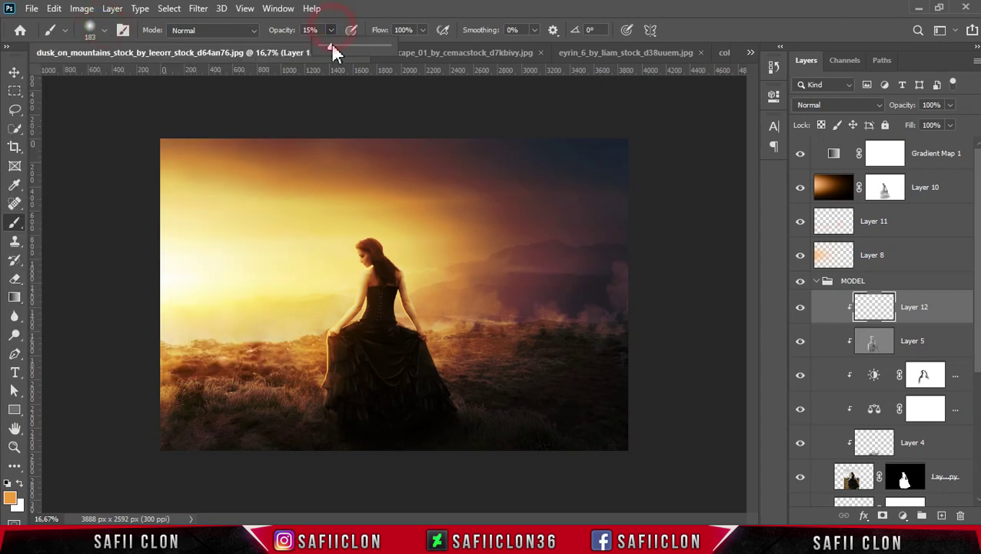
left_click_drag(331, 44, 338, 44)
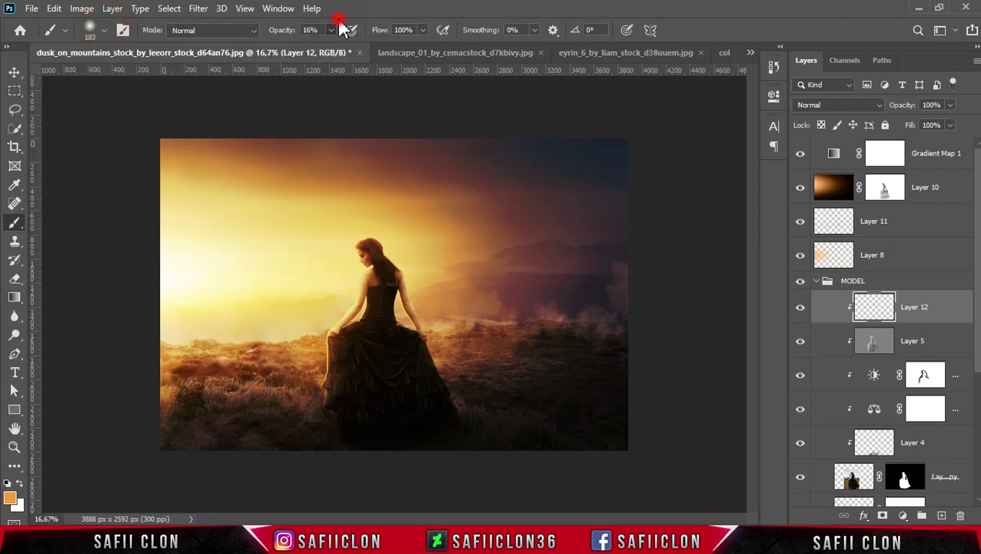
left_click(13, 498)
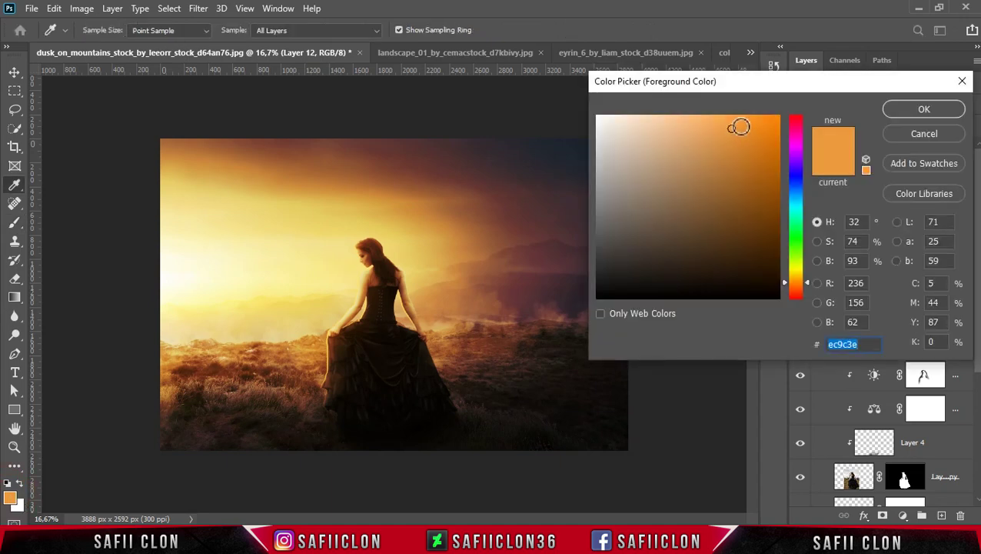
left_click(924, 107)
Step: Paint soft orange light along the dress edge and the woman's waist
key("ctrl+plus")
left_click_drag(288, 356, 272, 427)
key("bracketleft")
key("bracketleft")
key("bracketleft")
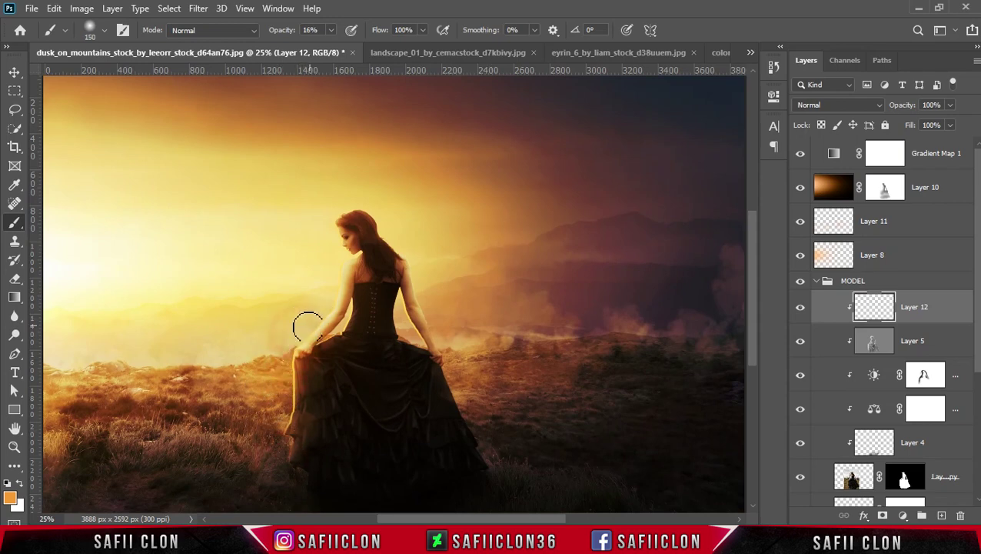
key("bracketleft")
left_click(431, 320)
key("bracketleft")
key("bracketleft")
key("bracketleft")
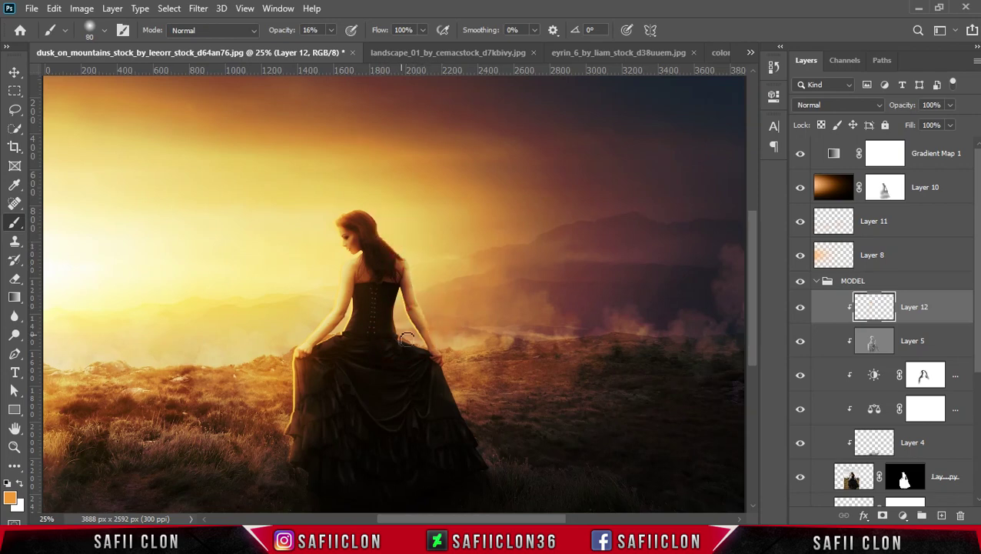
key("bracketleft")
key("ctrl+minus")
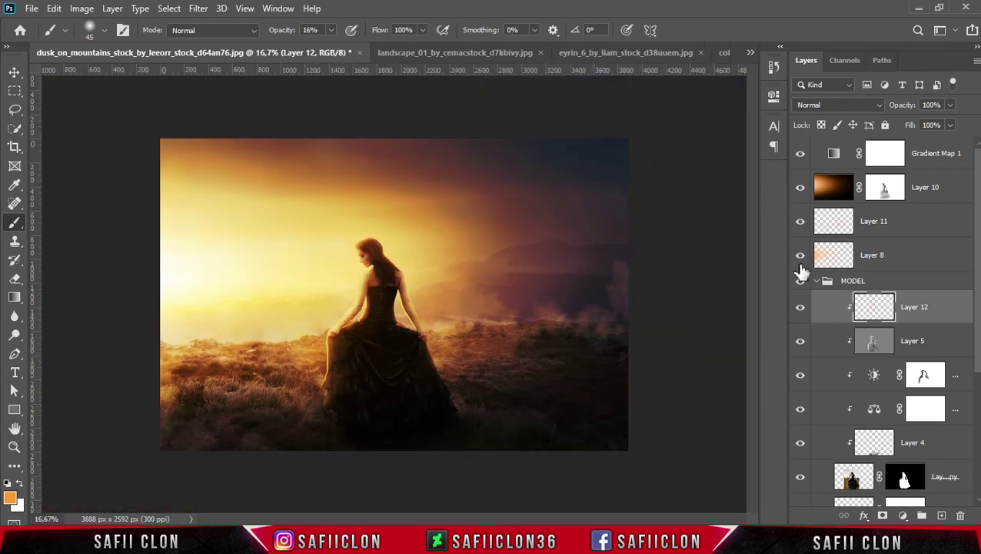
Step: Toggle Layers 12, 10 and 8 off and on to compare their effects
left_click(801, 307)
left_click(801, 307)
left_click(960, 193)
left_click(800, 189)
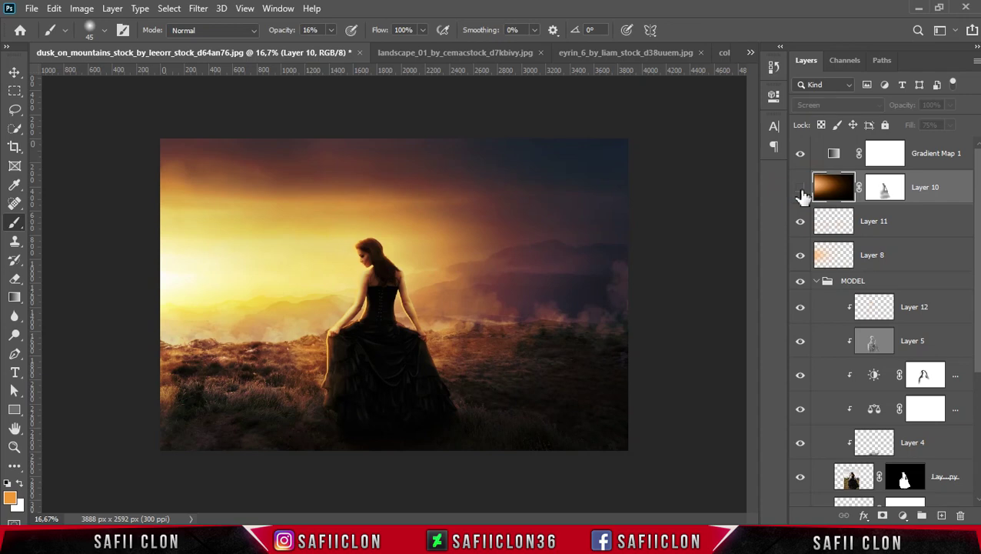
left_click(801, 189)
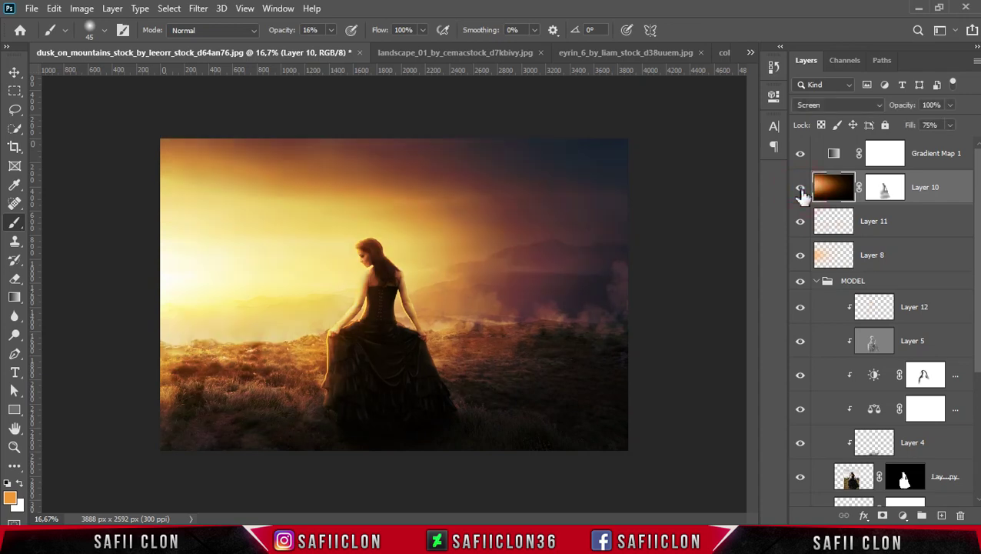
left_click(800, 255)
left_click(800, 258)
Step: Lower Layer 8's fill to 30% and Gradient Map 1's opacity to 33%
left_click(927, 259)
left_click(951, 125)
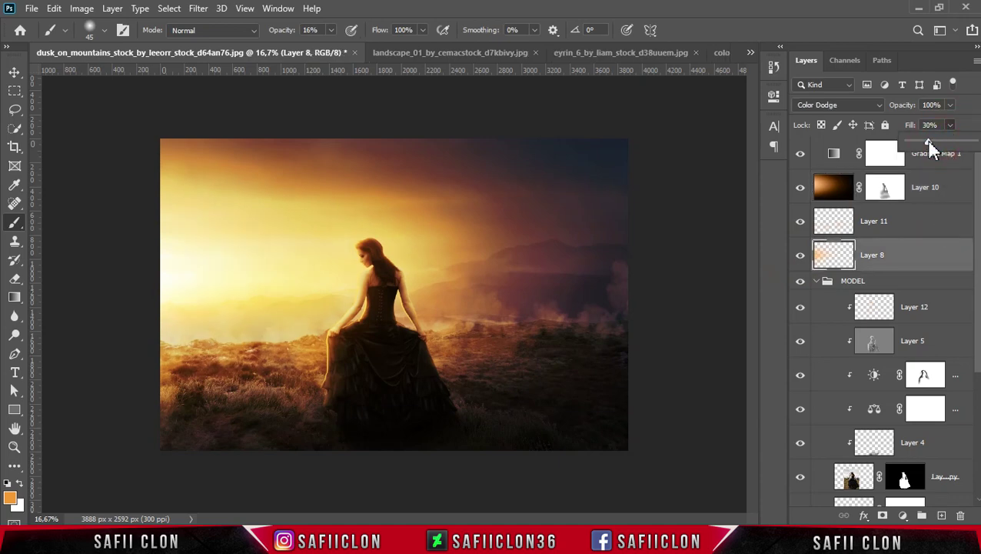
left_click(953, 156)
left_click(943, 157)
left_click(951, 105)
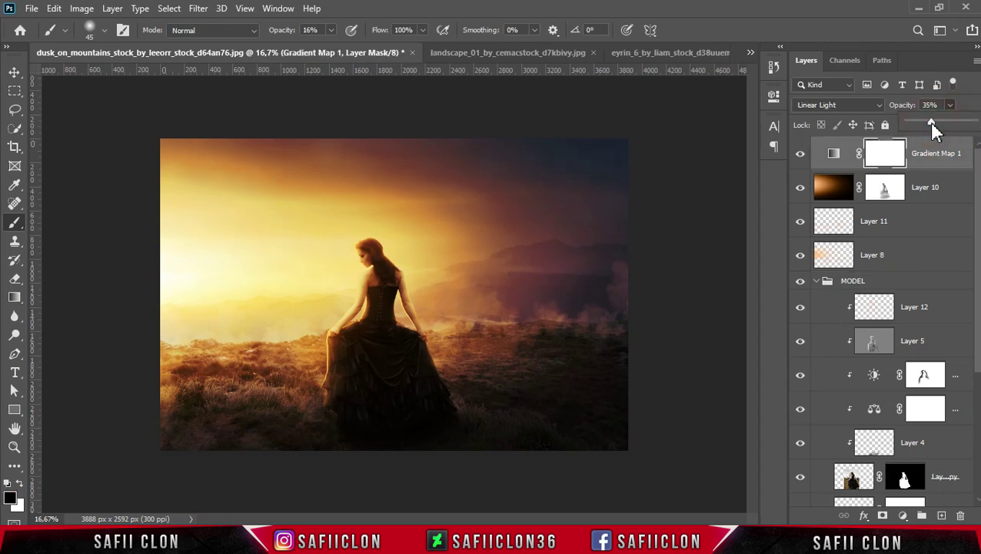
left_click(952, 105)
Step: Target the Gradient Map 1 mask with a 75 px Soft Round brush at 16% opacity
left_click(877, 153)
right_click(19, 224)
left_click(48, 223)
left_click(102, 31)
left_click(92, 192)
left_click_drag(108, 79, 116, 80)
left_click(330, 31)
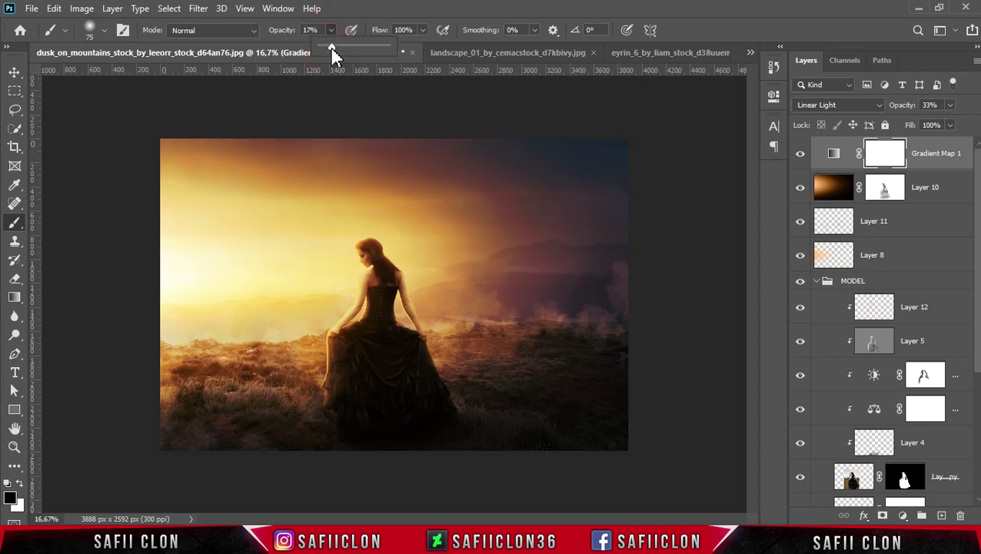
left_click_drag(331, 46, 330, 33)
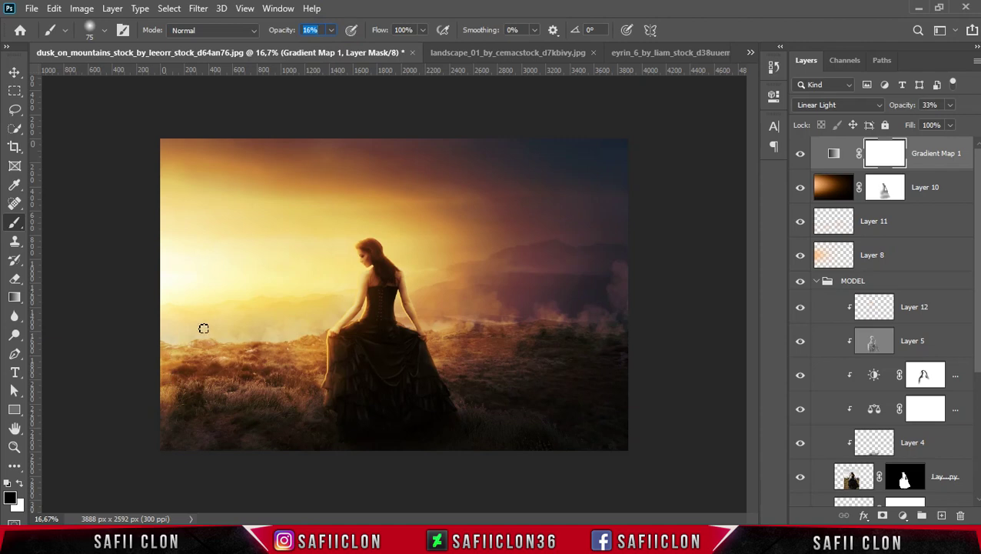
Step: Paint black on the gradient map mask around the head, shoulders and lower-right ground
key("bracketright")
key("bracketright")
left_click_drag(354, 265, 361, 258)
key("ctrl+plus")
left_click_drag(369, 242, 382, 267)
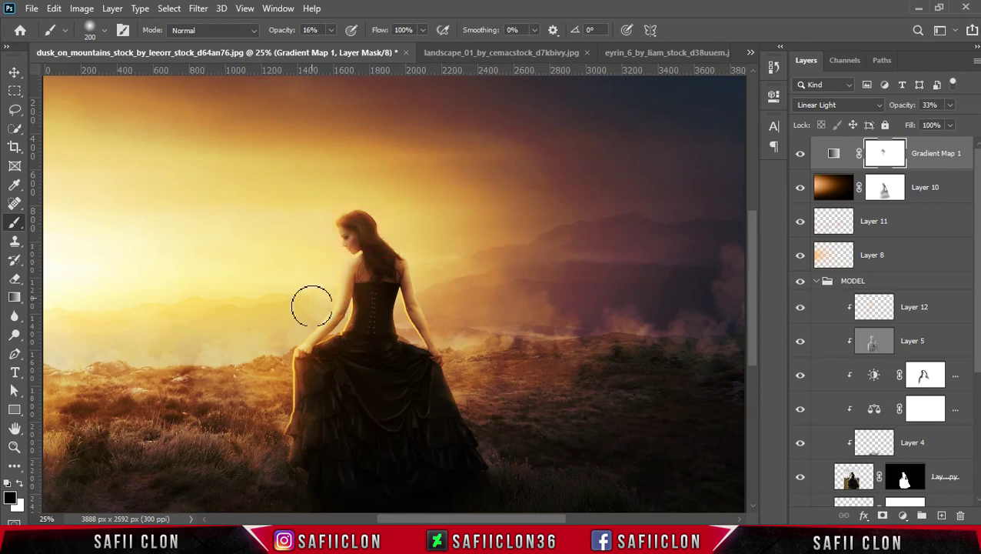
left_click_drag(307, 302, 413, 322)
key("bracketright")
key("bracketright")
key("bracketright")
left_click_drag(177, 283, 219, 164)
left_click_drag(147, 357, 307, 351)
scroll(460, 471, "down", 1)
scroll(460, 470, "right", 1)
left_click_drag(529, 356, 576, 390)
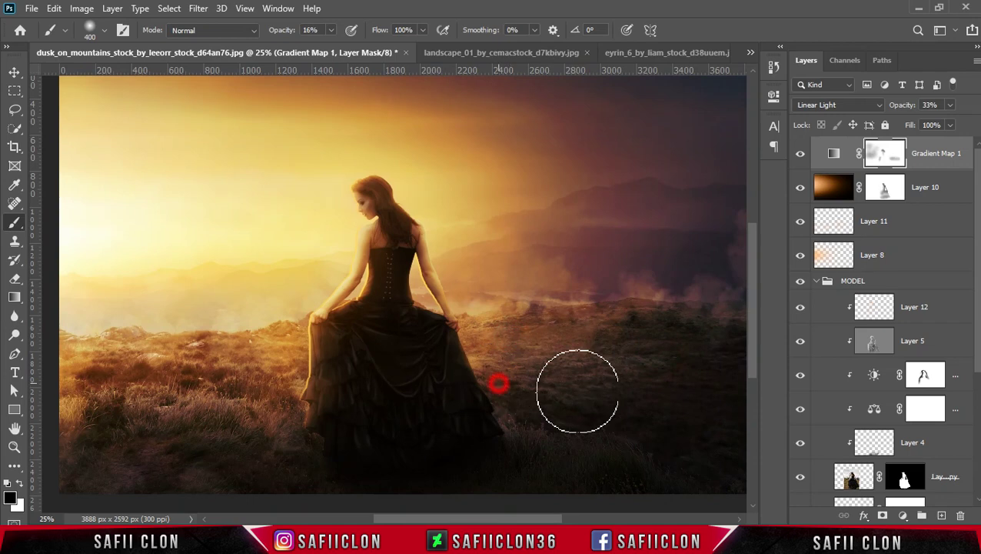
key("ctrl+minus")
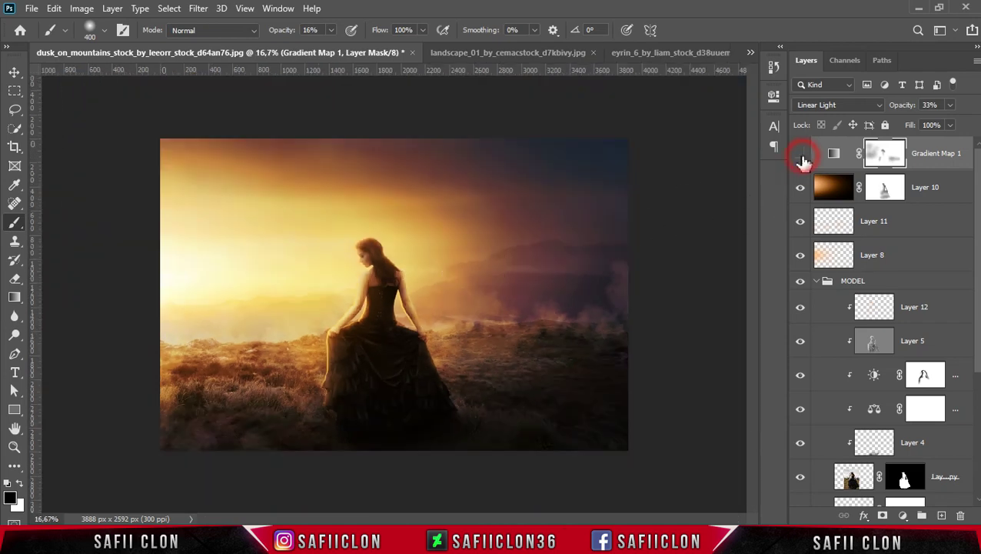
Step: Compare the gradient map on and off, then stamp all visible layers into a new layer
left_click(799, 154)
left_click(800, 153)
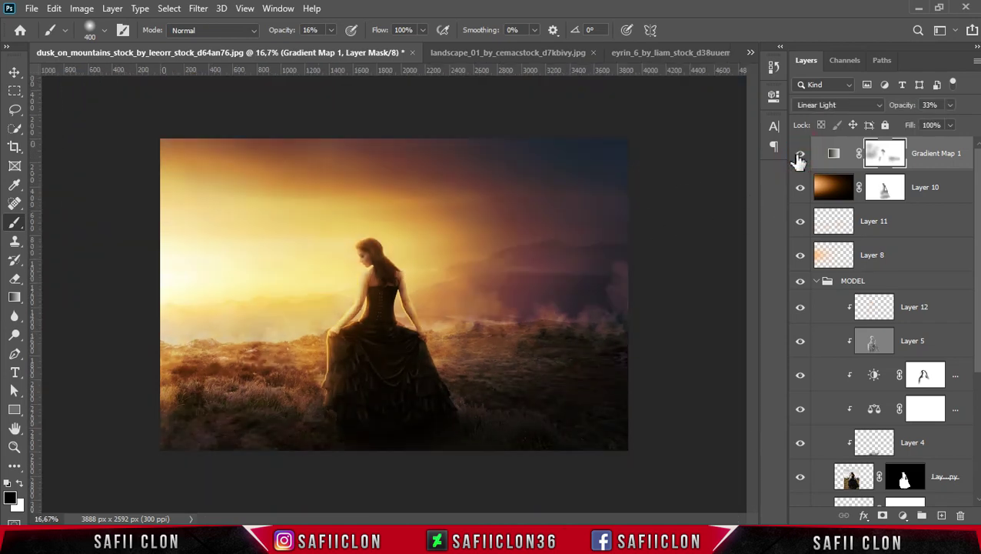
left_click(941, 152)
key("ctrl+shift+alt+e")
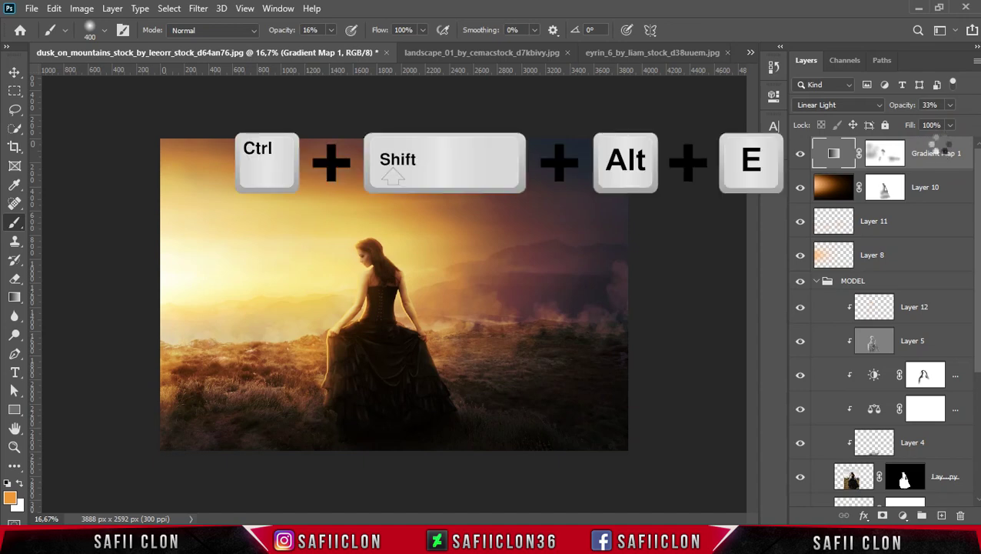
Step: Convert merged Layer 13 to a Smart Object and open the Camera Raw Filter
right_click(906, 155)
left_click(749, 199)
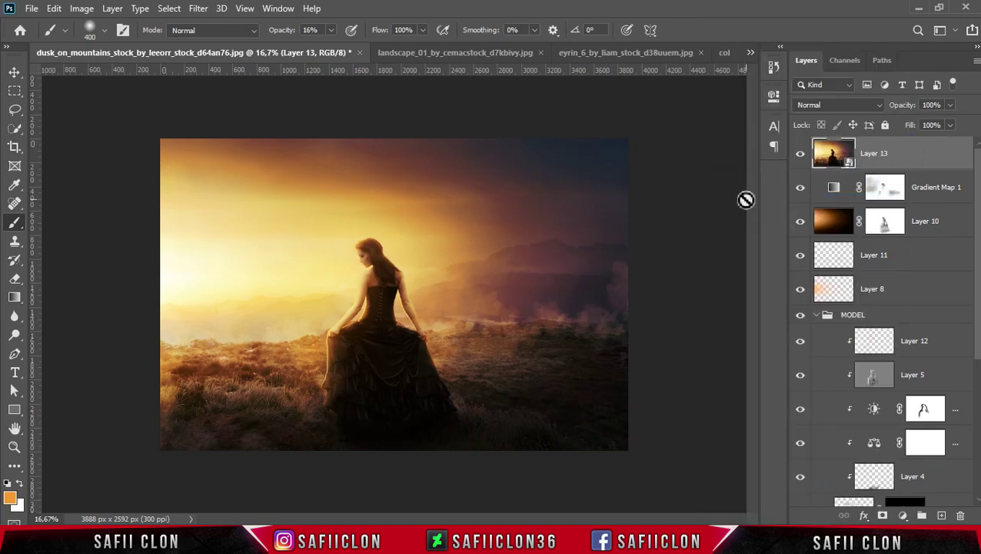
left_click(198, 9)
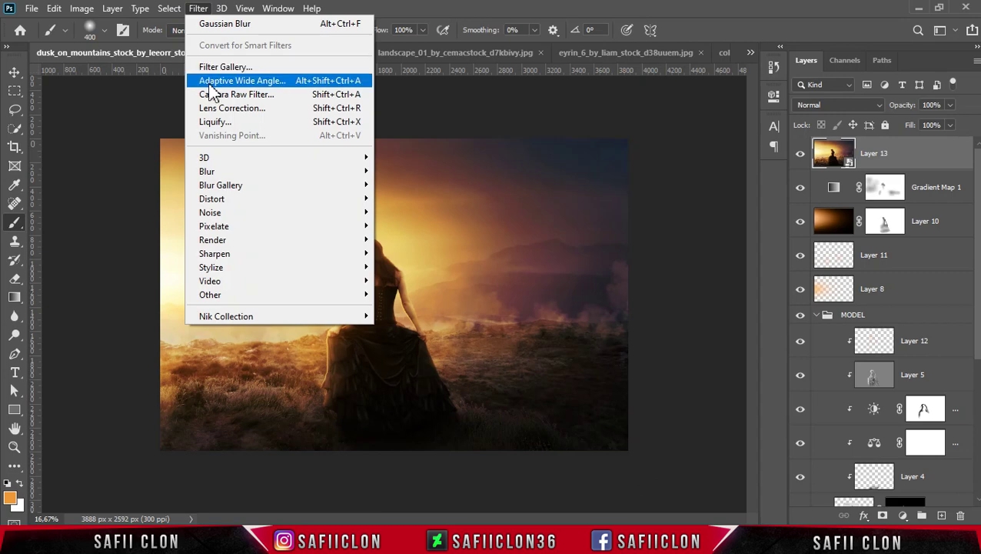
left_click(229, 96)
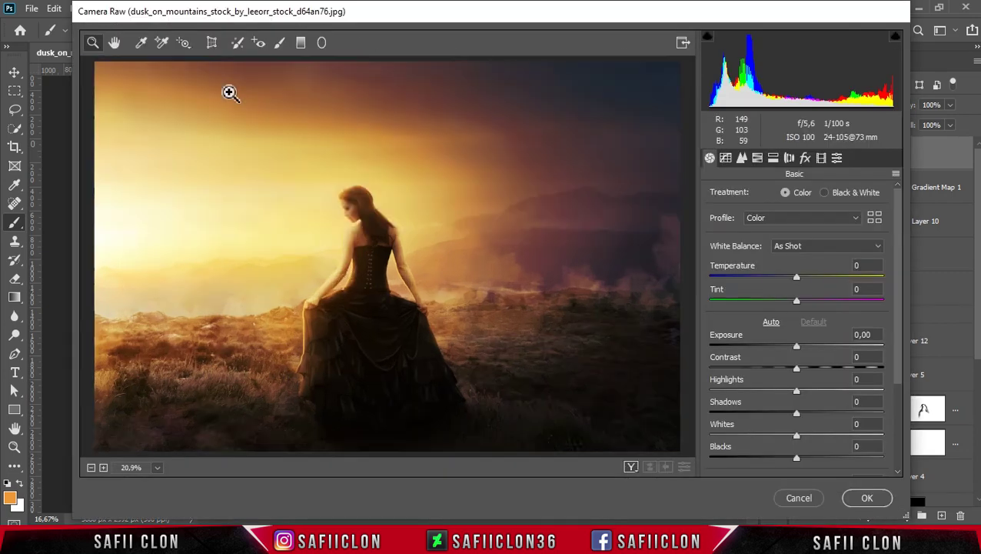
Step: Set Basic to Highlights +19, Shadows +23, Texture +11, Clarity +20 and Vibrance +17
left_click_drag(900, 263, 900, 313)
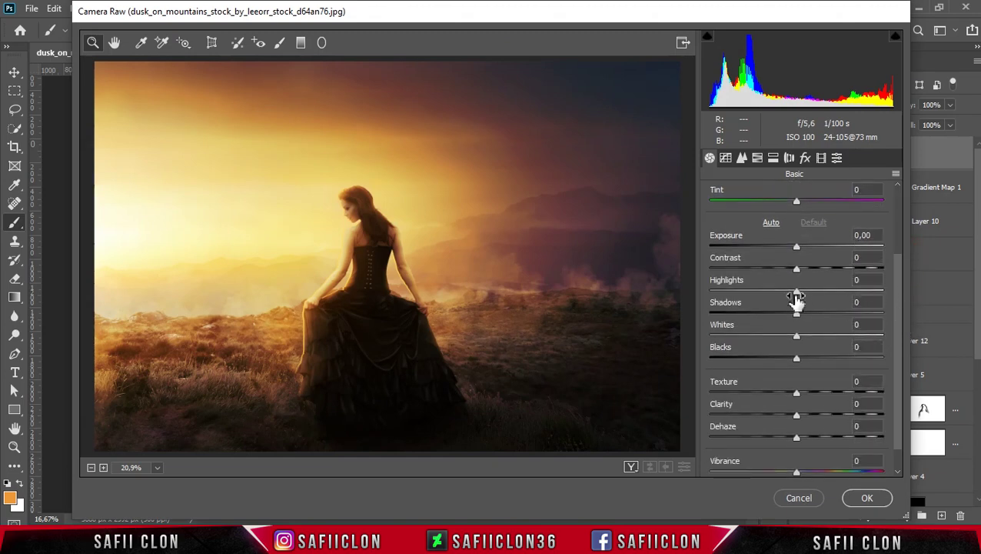
left_click_drag(798, 296, 816, 299)
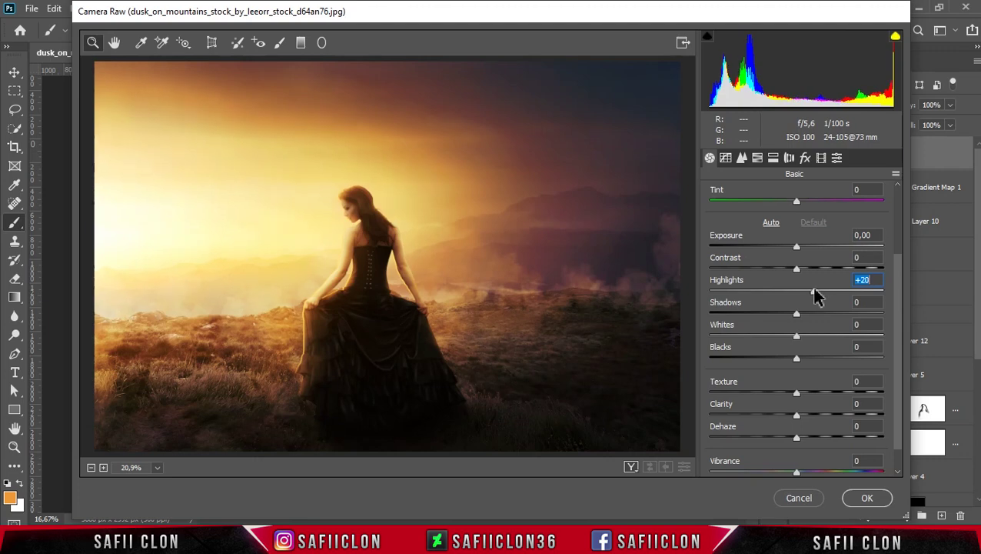
left_click_drag(798, 313, 821, 319)
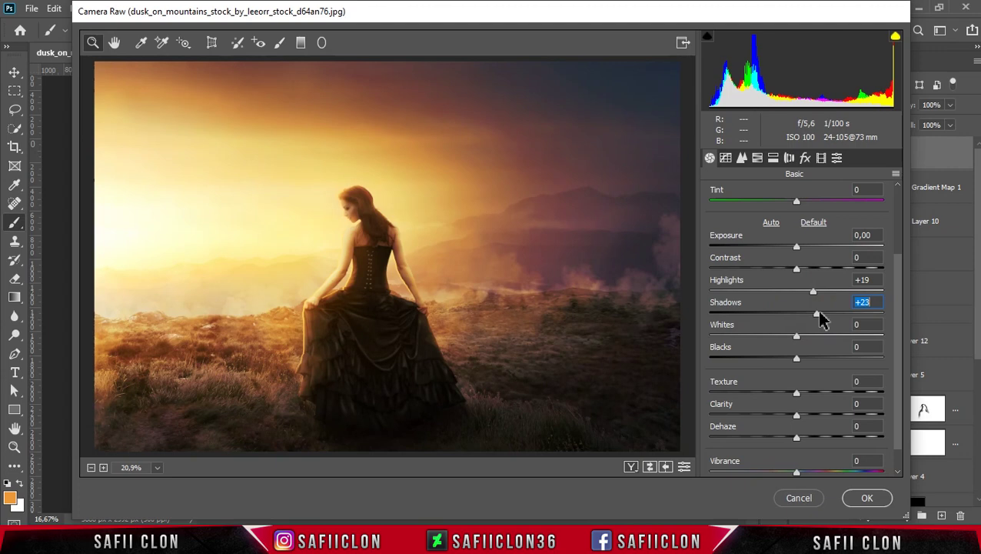
left_click_drag(896, 346, 896, 373)
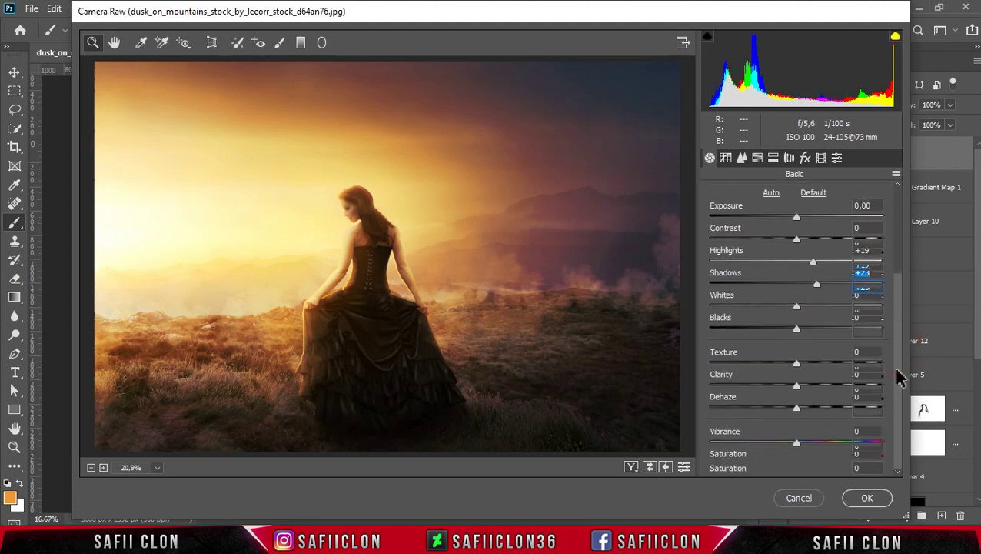
left_click_drag(796, 363, 817, 386)
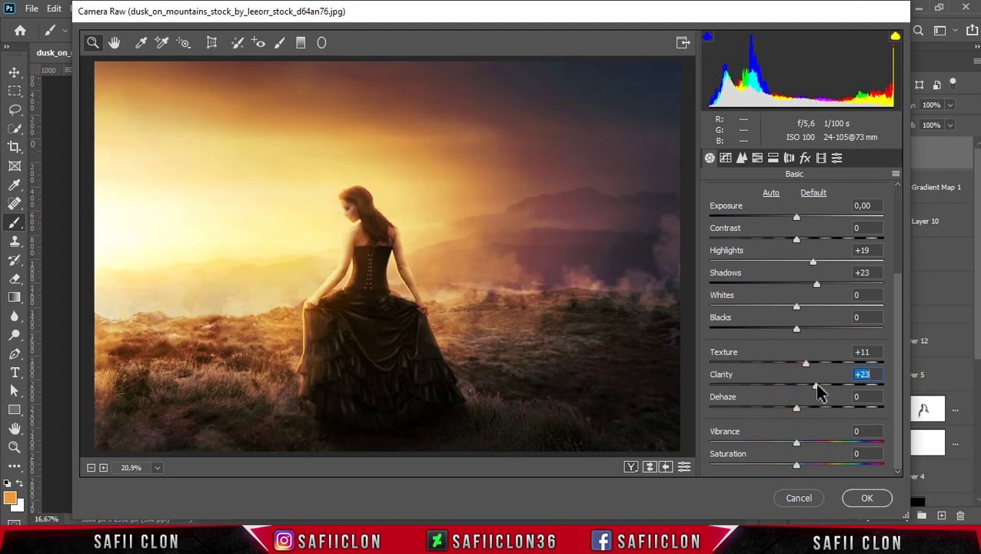
left_click_drag(799, 444, 813, 444)
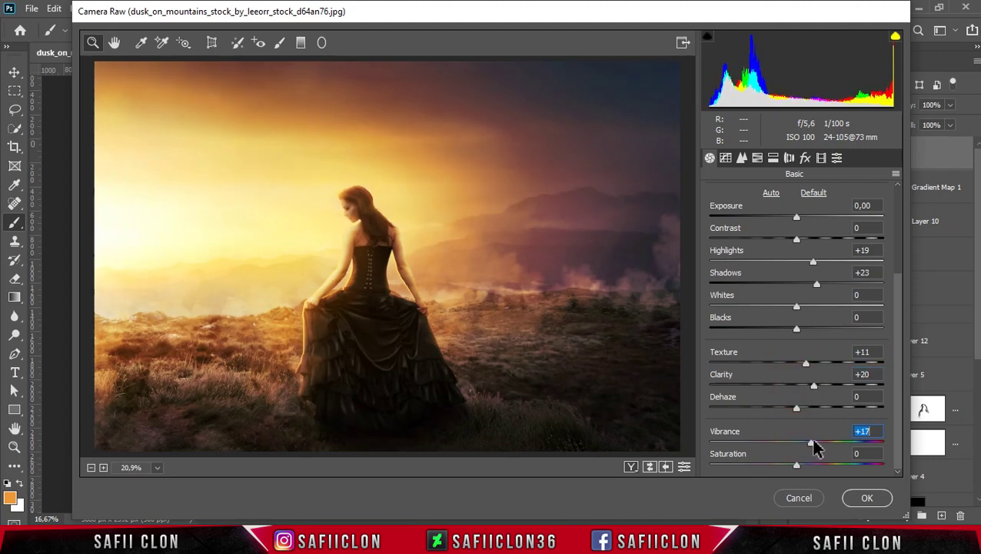
left_click(725, 158)
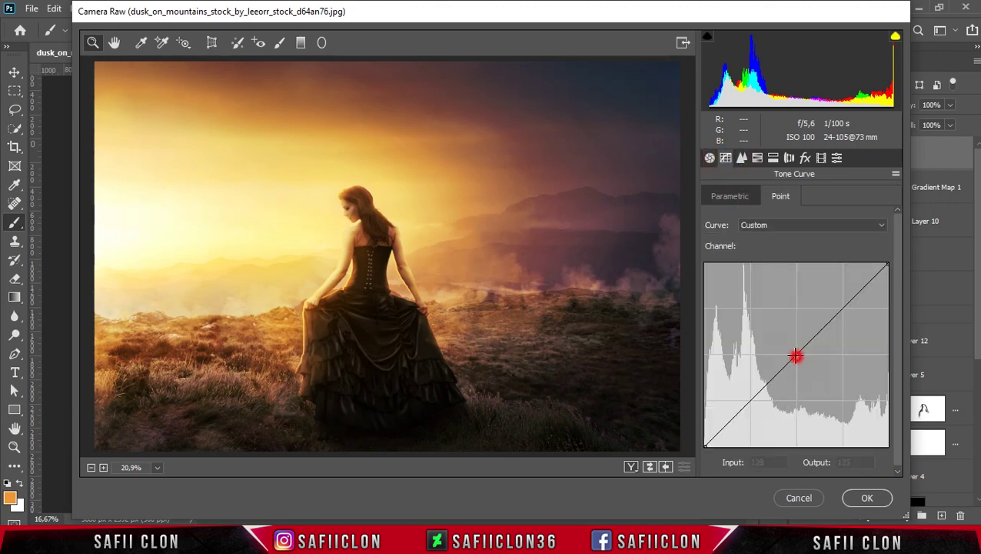
Step: Add a tone curve midpoint at input 121, output 125
left_click(795, 355)
left_click(762, 463)
type("125")
left_click(850, 462)
type("1")
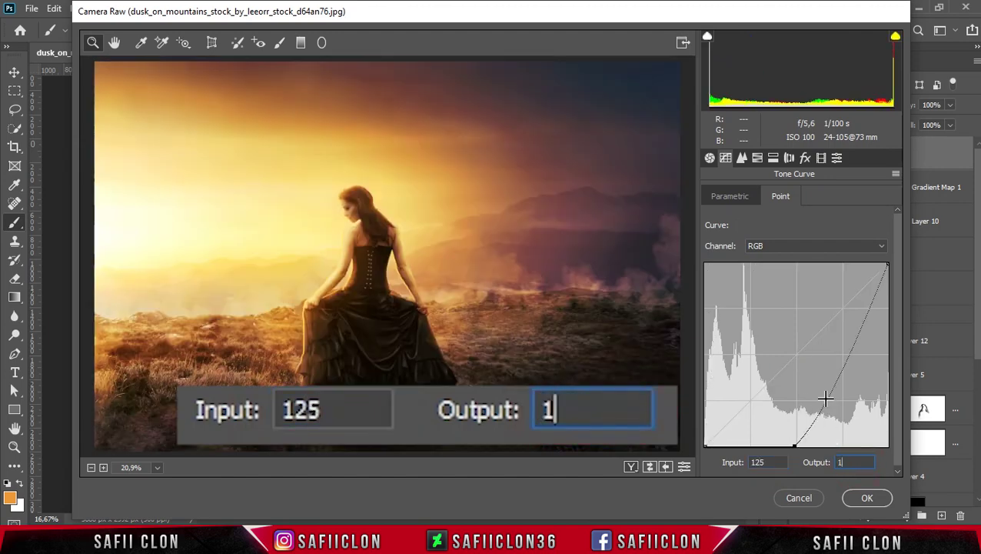
type("25")
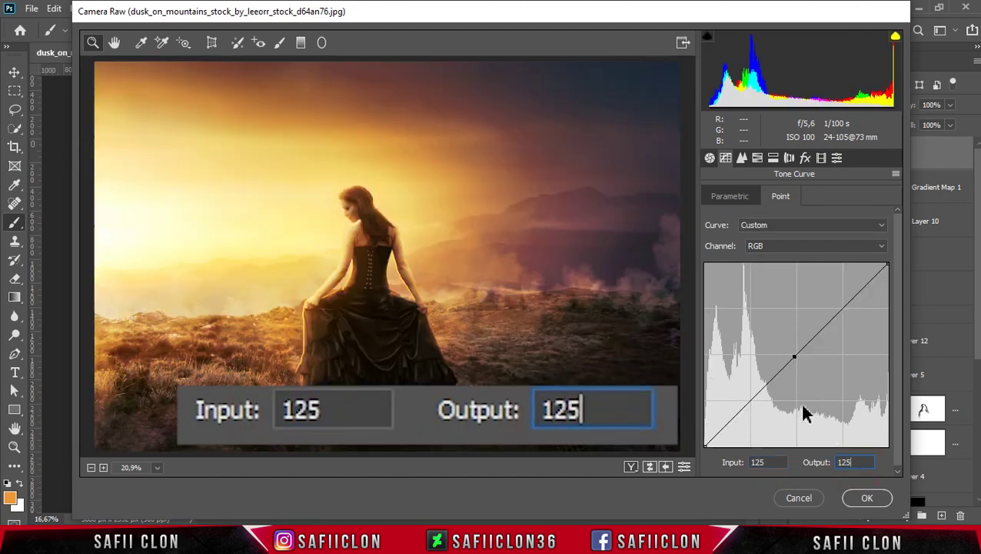
left_click(757, 463)
type("121")
left_click(846, 462)
type("125")
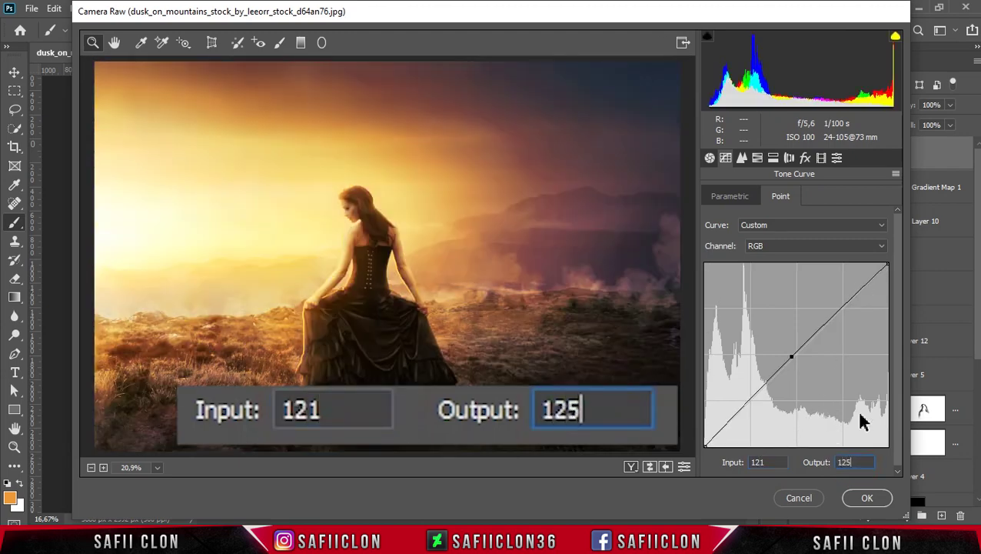
Step: Add a shadow point at 64/59 and lift the black point output to 11
left_click(748, 399)
left_click(753, 463)
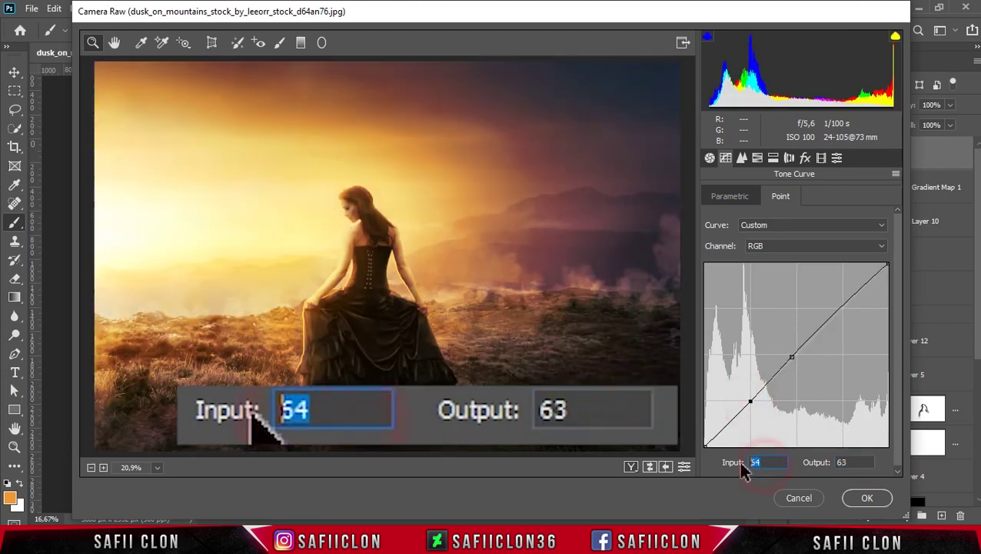
type("64")
left_click(846, 462)
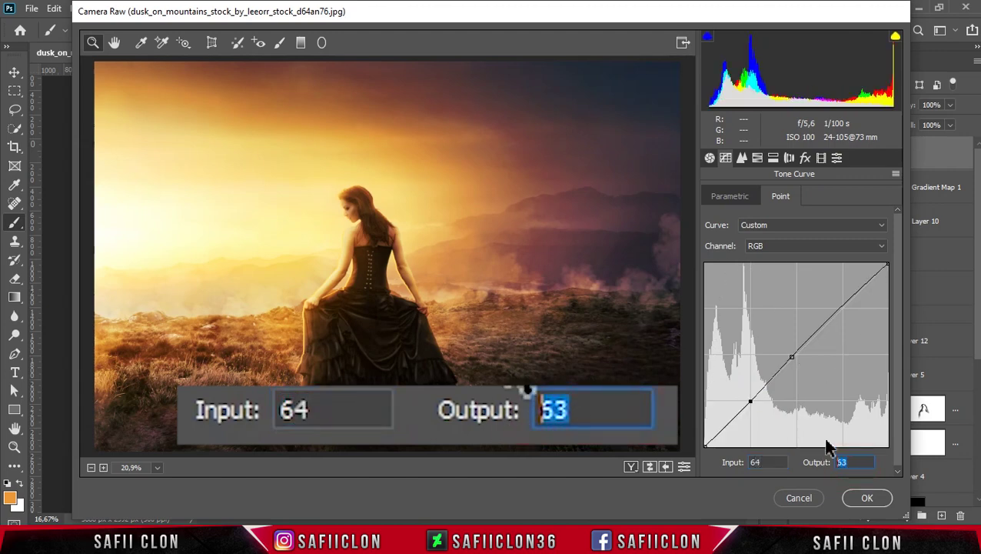
type("59")
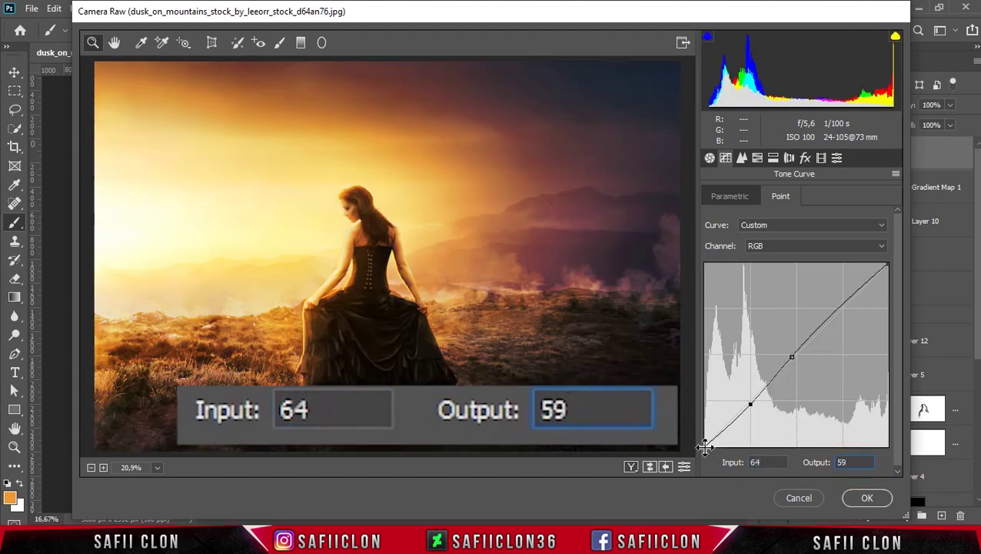
left_click(705, 444)
left_click(761, 462)
left_click(836, 461)
type("1")
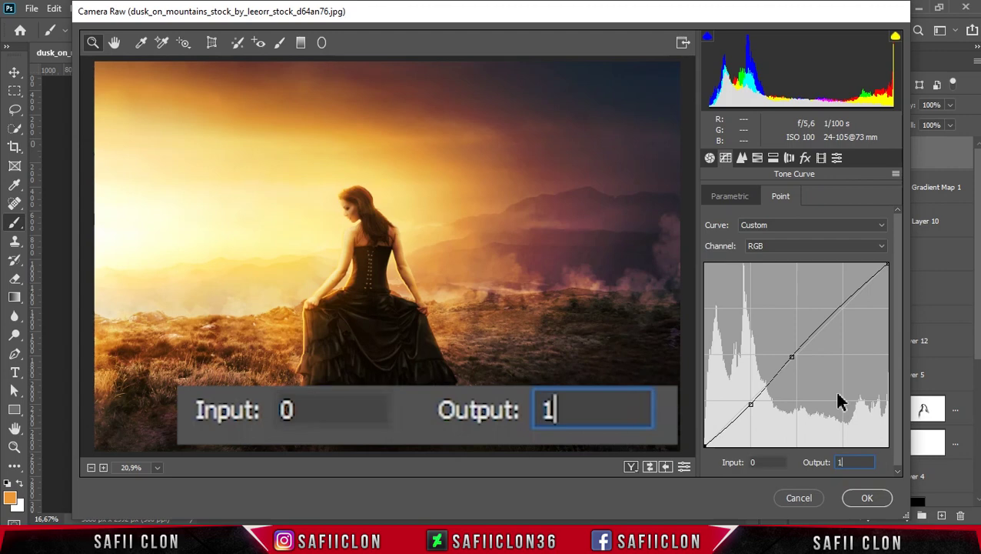
type("1")
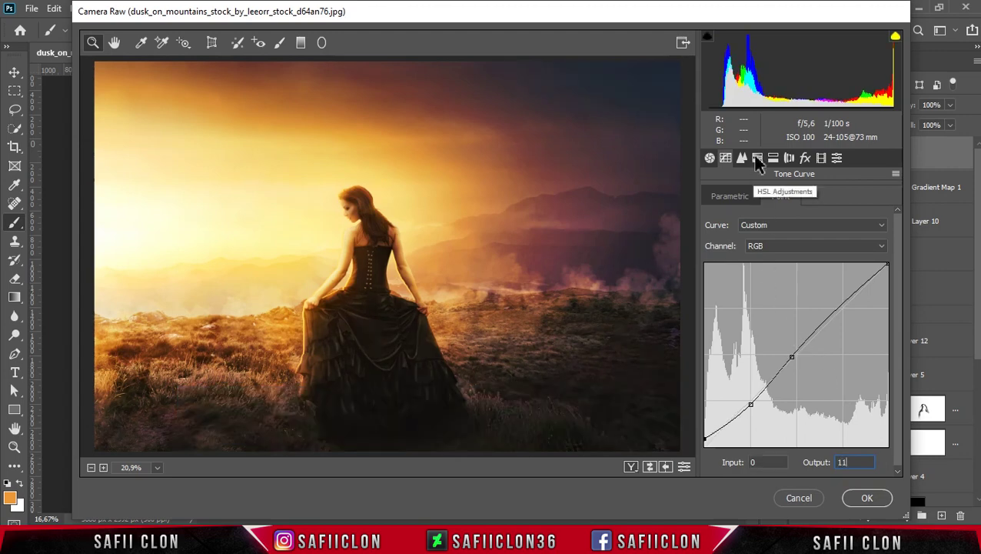
left_click(758, 158)
left_click(718, 197)
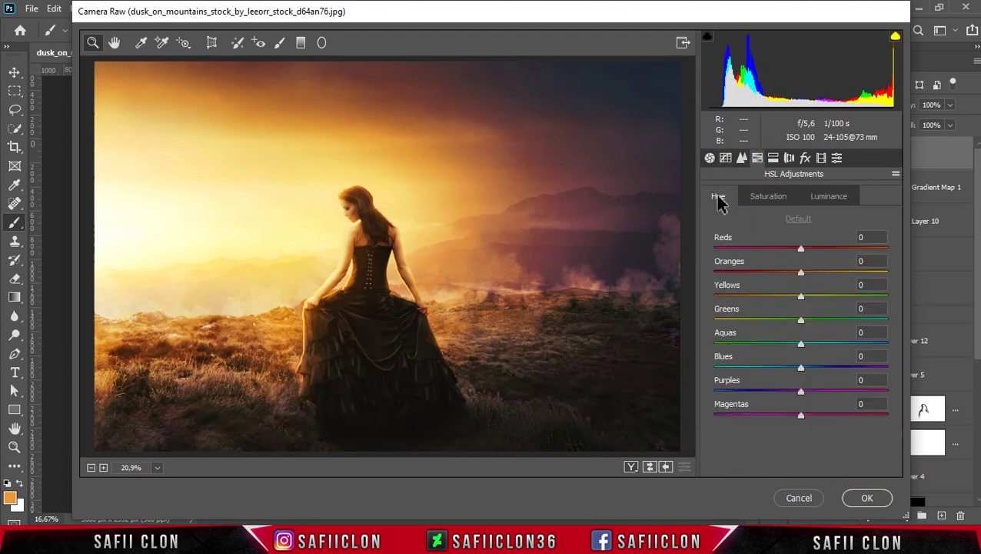
Step: Set hues Yellows -38, Blues -30, Purples -7 and luminance Blues -37, Purples -18
left_click_drag(801, 297, 768, 297)
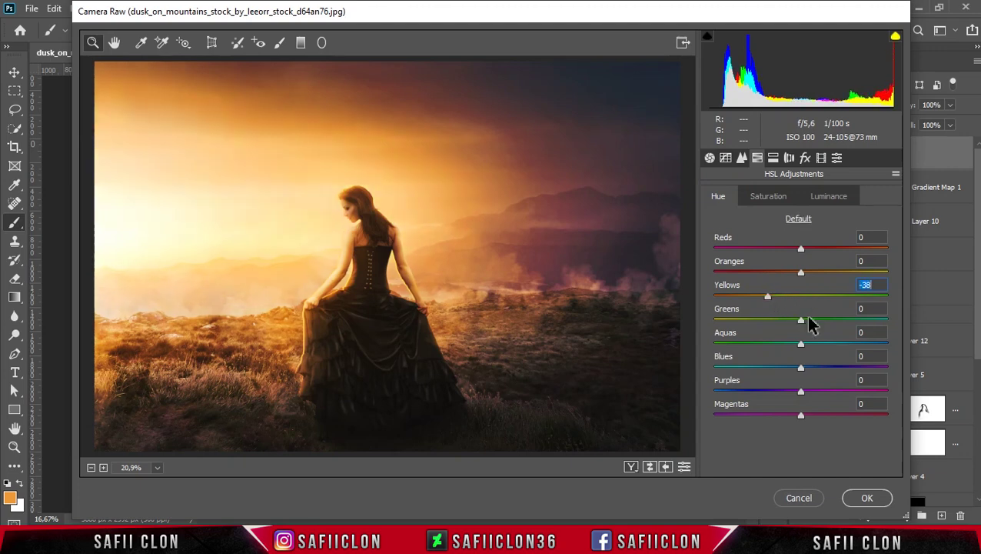
left_click_drag(801, 367, 773, 369)
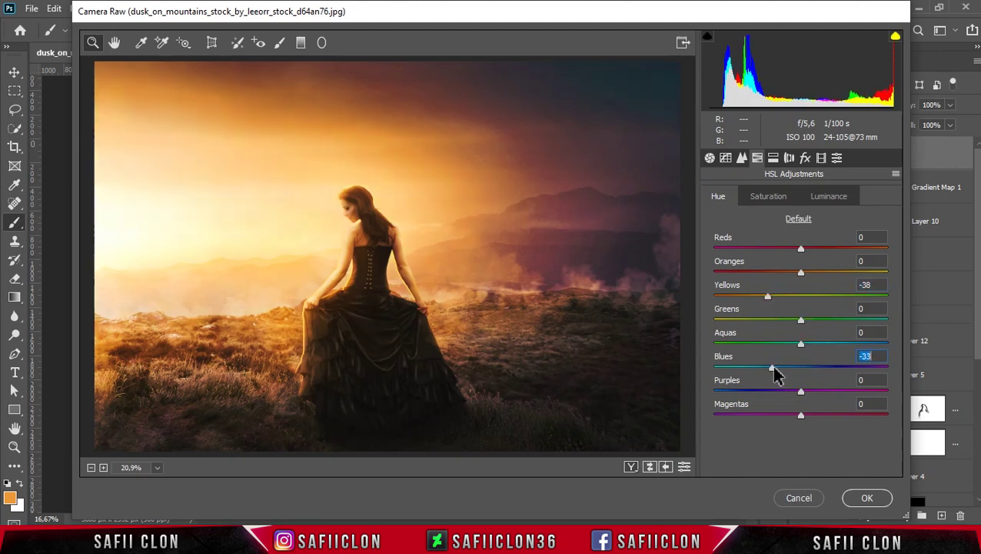
left_click_drag(800, 391, 795, 392)
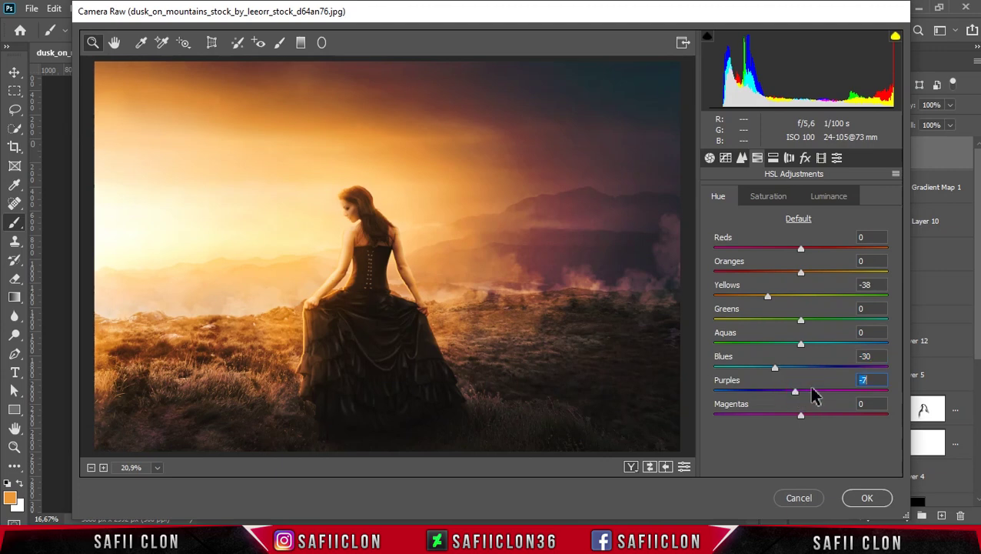
left_click(829, 196)
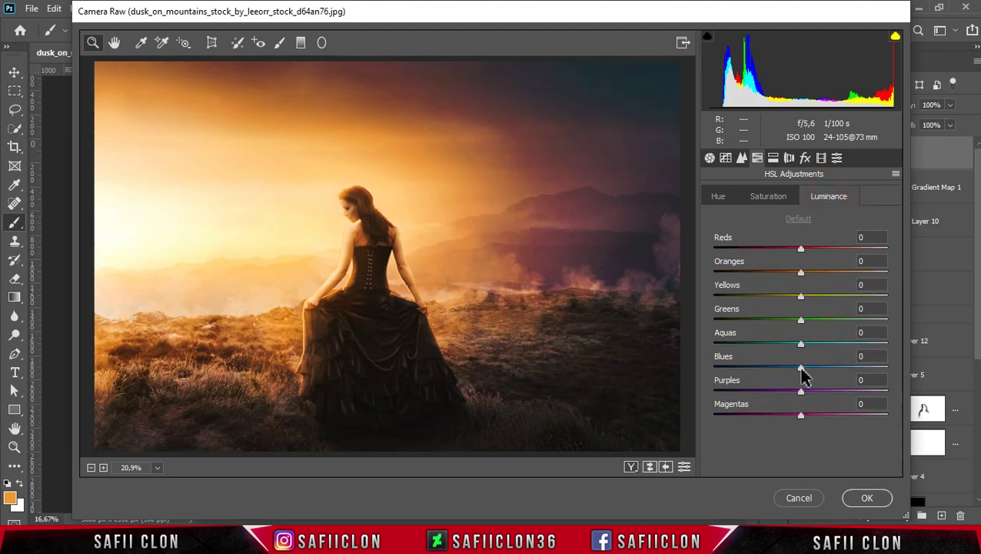
mouse_move(800, 372)
left_mouse_down()
mouse_move(769, 372)
mouse_move(785, 392)
left_mouse_up()
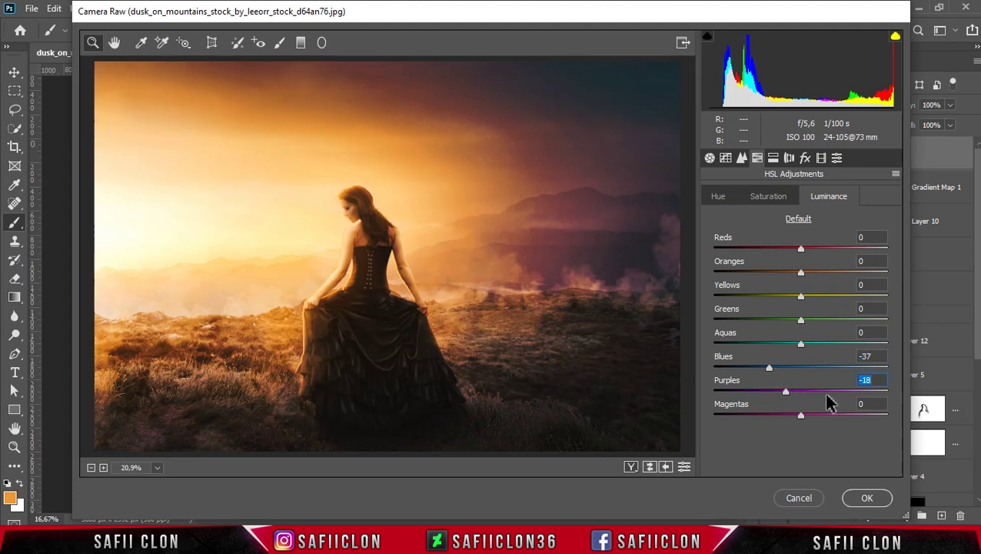
left_click(773, 158)
Step: Split-tone highlights to hue 62, saturation 22 and shadows to hue 321, saturation 20
mouse_move(715, 214)
left_mouse_down()
mouse_move(748, 216)
mouse_move(752, 240)
left_mouse_up()
left_click_drag(718, 328, 802, 328)
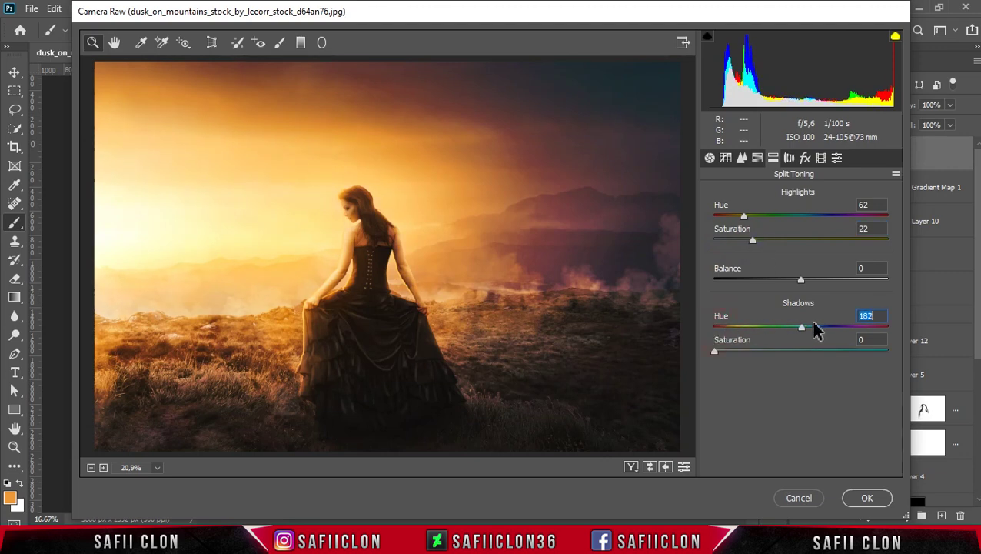
left_click_drag(861, 330, 872, 330)
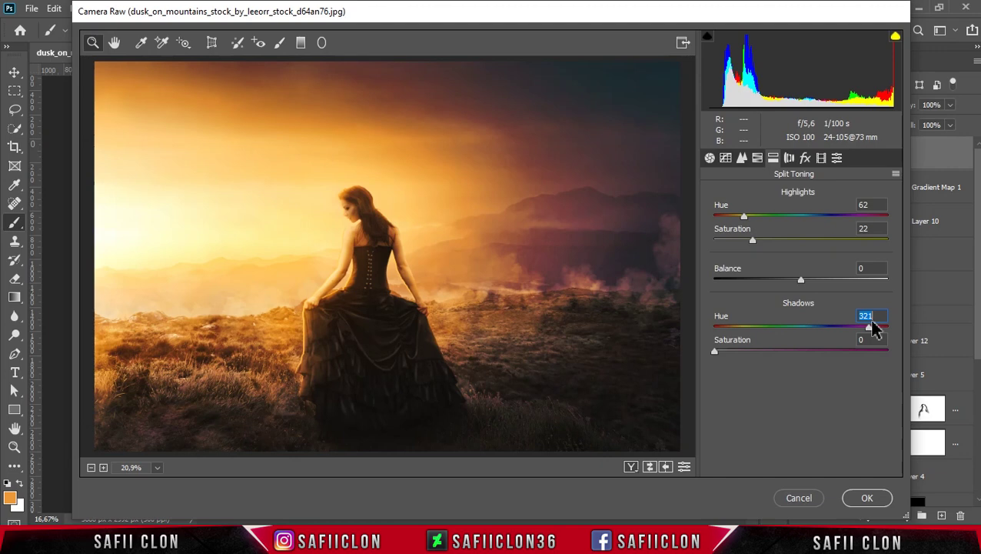
left_click_drag(714, 352, 746, 352)
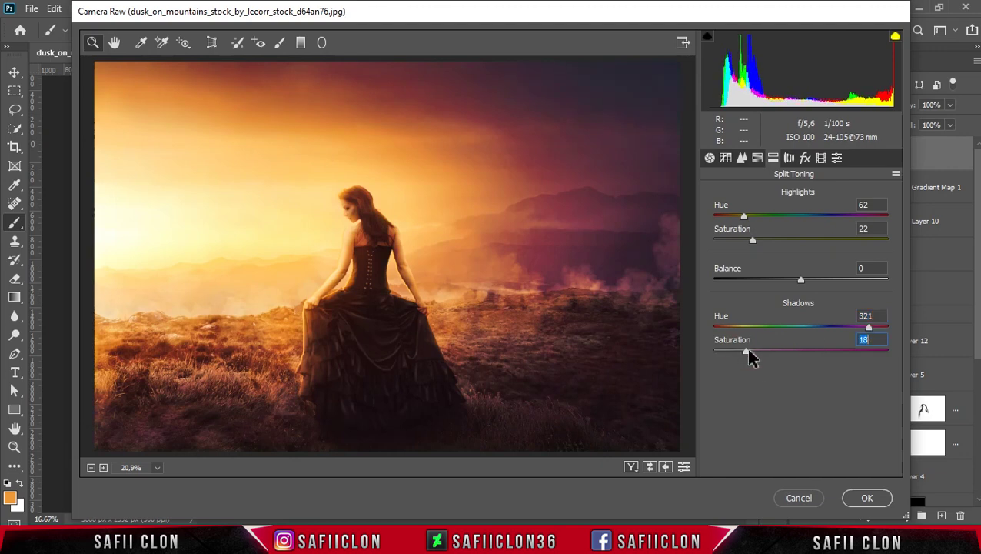
Step: Set calibration Green Primary Hue to +9 and Blue Primary Saturation to +30
left_click(821, 157)
left_click_drag(801, 364, 806, 368)
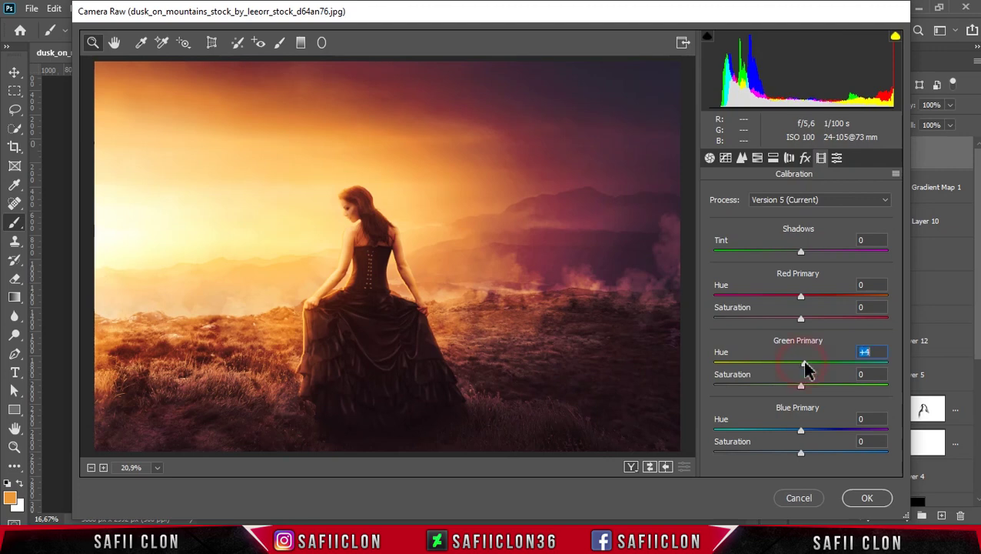
left_click_drag(801, 453, 826, 455)
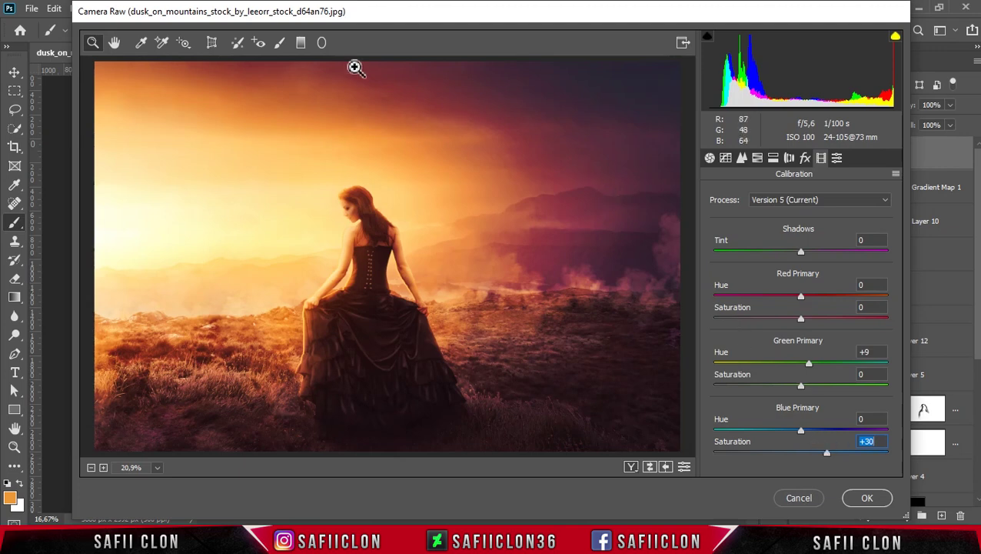
left_click(321, 43)
Step: Draw a radial filter ellipse and fit it around the woman and sun glow
left_click_drag(283, 203, 419, 267)
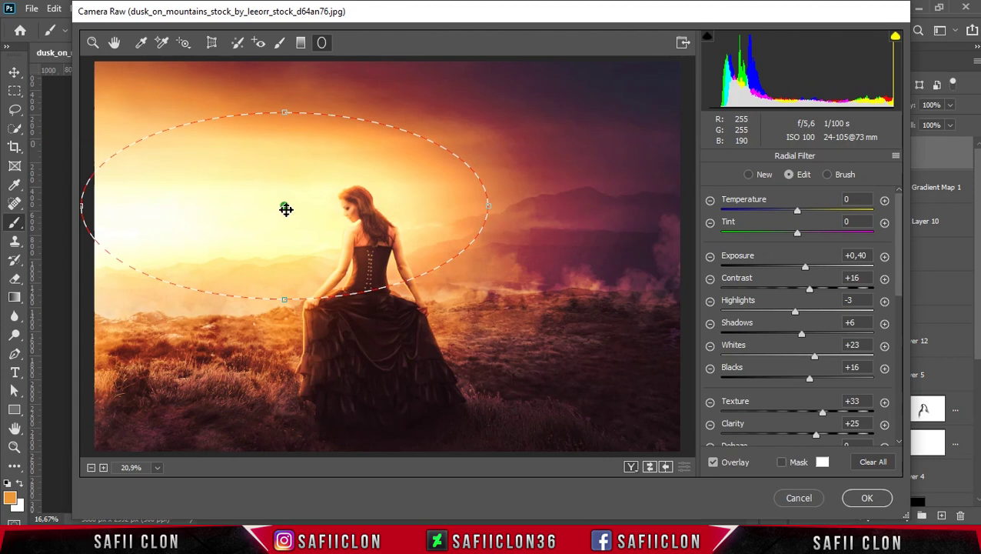
left_click_drag(284, 208, 350, 228)
mouse_move(347, 323)
left_mouse_down()
mouse_move(351, 331)
mouse_move(442, 280)
left_mouse_up()
left_click_drag(151, 233, 181, 236)
mouse_move(313, 248)
left_mouse_down()
mouse_move(328, 248)
mouse_move(271, 243)
left_mouse_up()
left_click_drag(147, 229, 179, 230)
left_click_drag(251, 246, 275, 260)
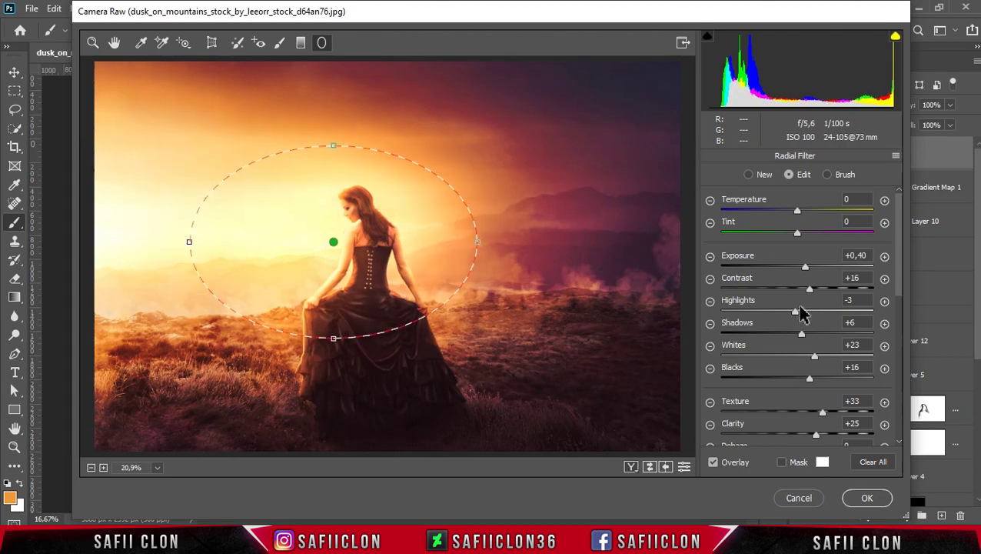
Step: Inside the ellipse set Exposure +0.35, Highlights -11, Shadows +8, Clarity +37, Feather 50
left_click(805, 269)
left_click_drag(805, 269, 804, 269)
left_click_drag(795, 312, 793, 313)
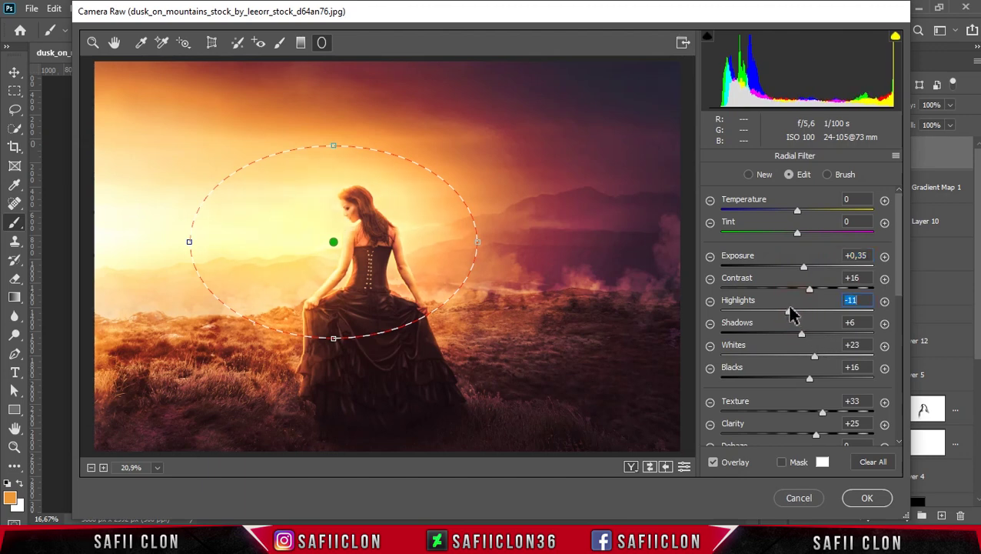
scroll(900, 301, "down", 2)
left_click_drag(848, 281, 806, 298)
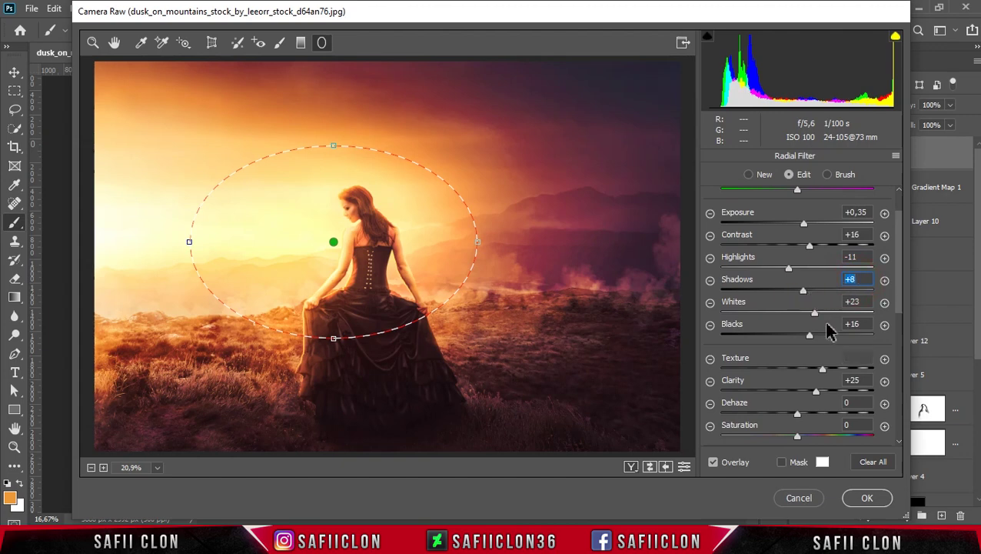
left_click_drag(817, 391, 826, 395)
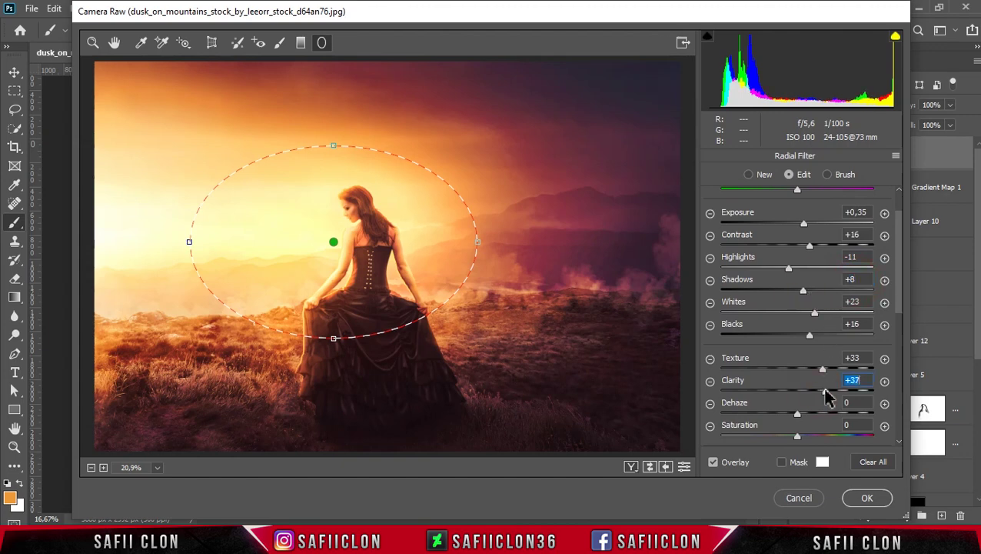
scroll(904, 377, "down", 3)
scroll(905, 417, "down", 5)
scroll(905, 418, "down", 1)
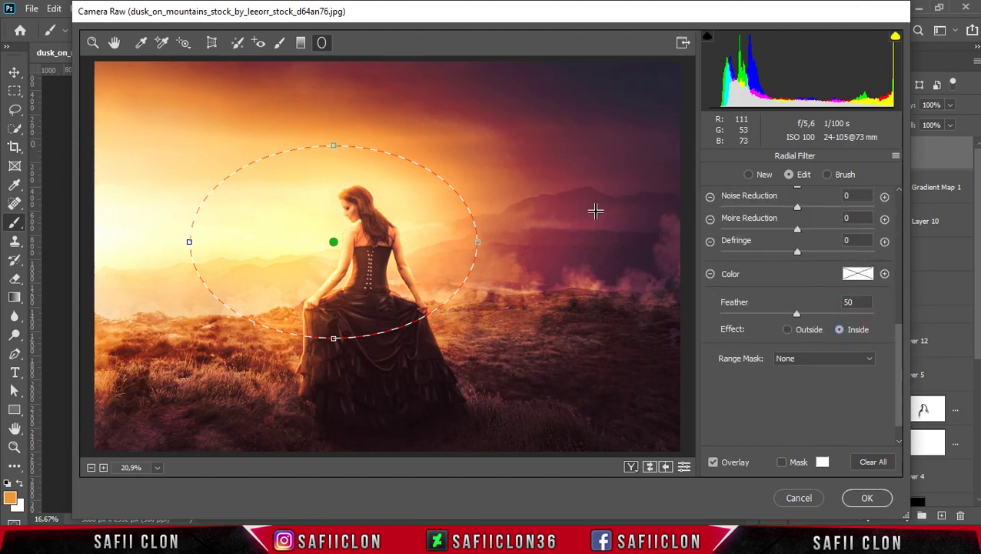
left_click(92, 43)
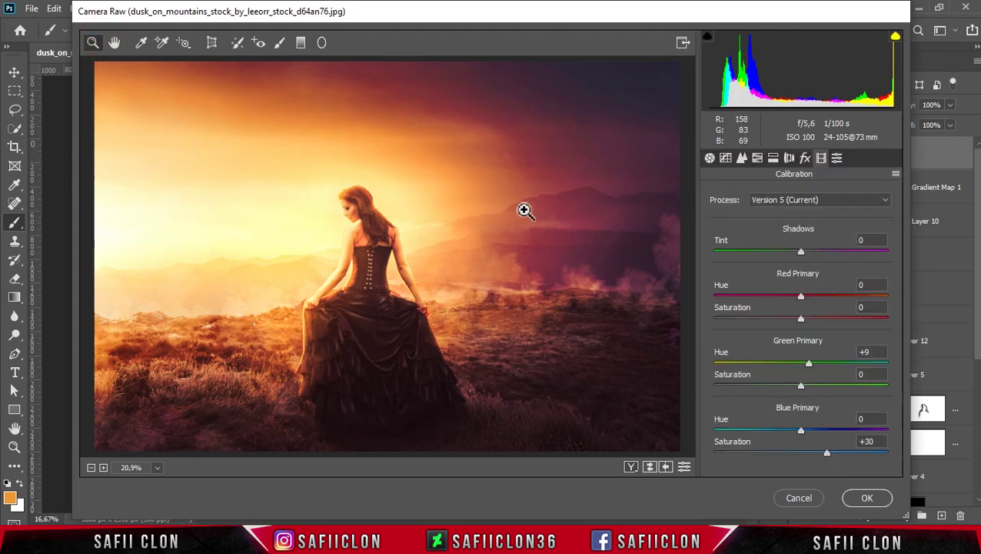
Step: Apply the Camera Raw adjustments to Layer 13 and launch Color Efex Pro 4 on it
left_click(866, 500)
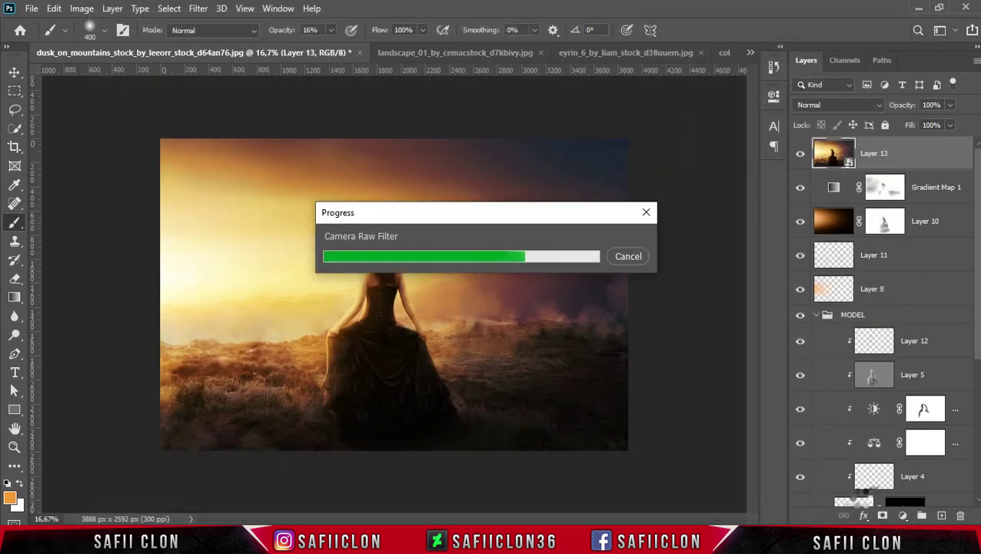
left_click(907, 157)
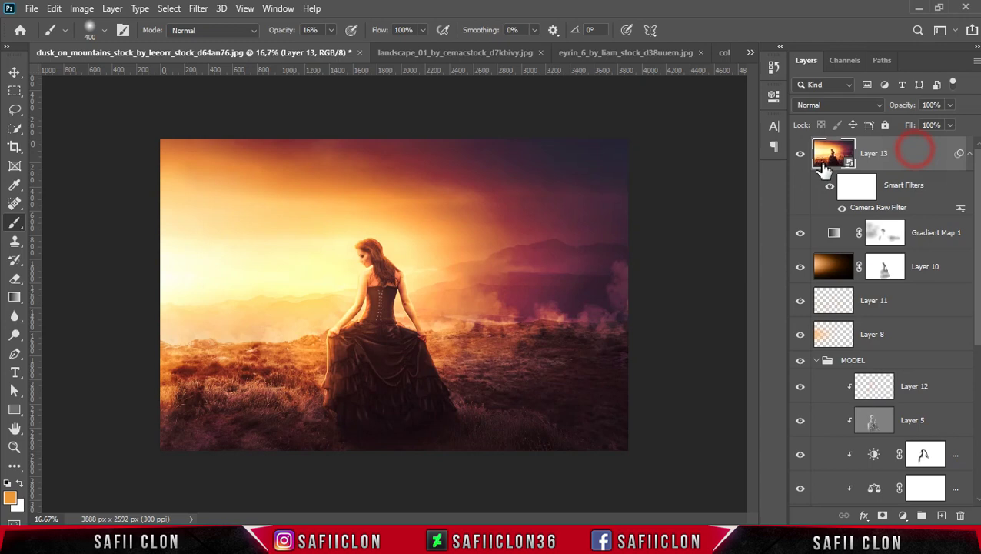
left_click(199, 8)
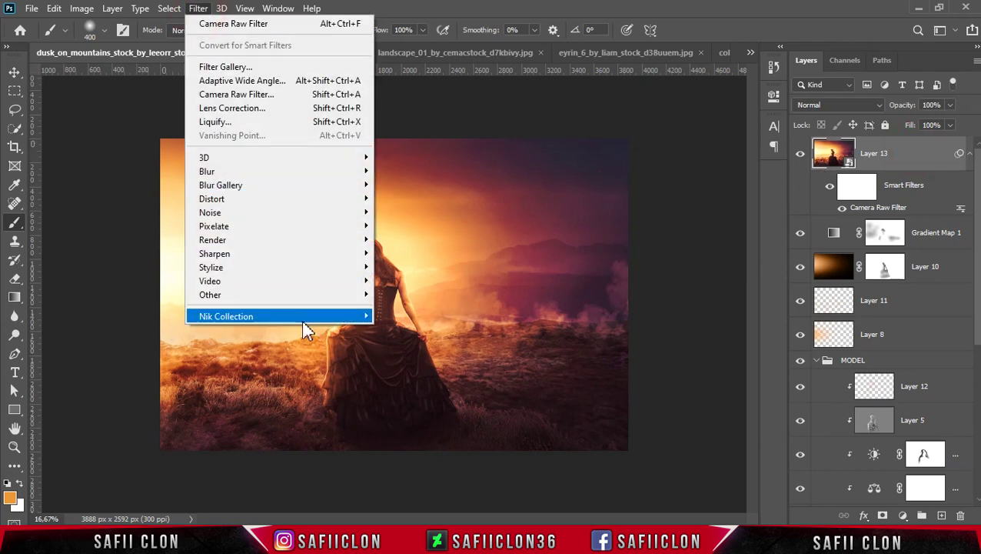
mouse_move(226, 316)
left_click(439, 331)
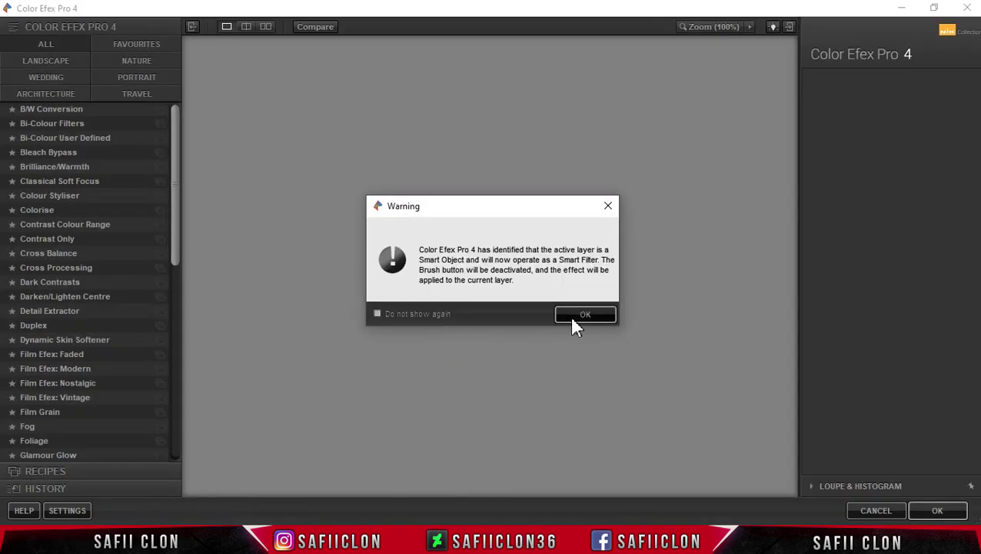
Step: Dismiss the warning and apply Detail Extractor at about 12% with 22% detail contrast
left_click(572, 318)
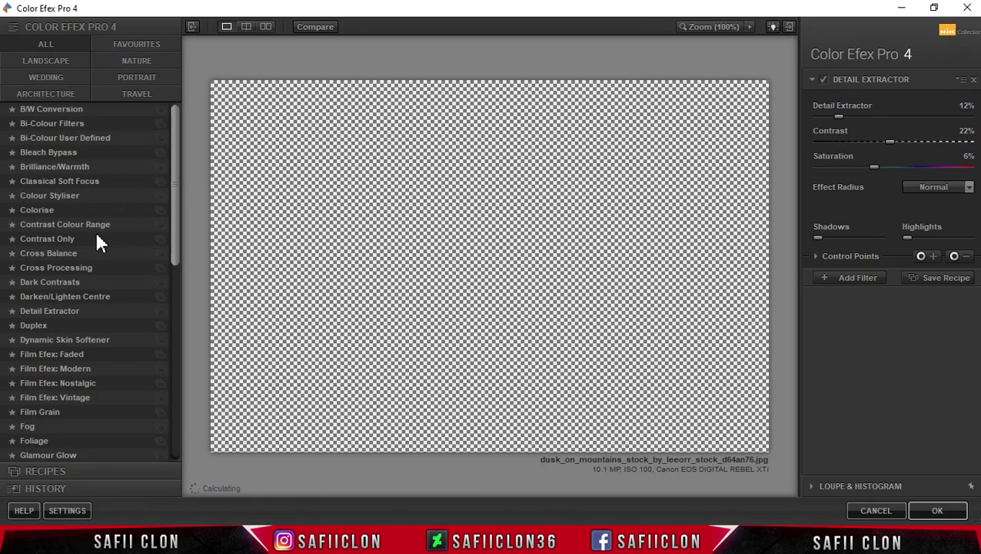
left_click(50, 311)
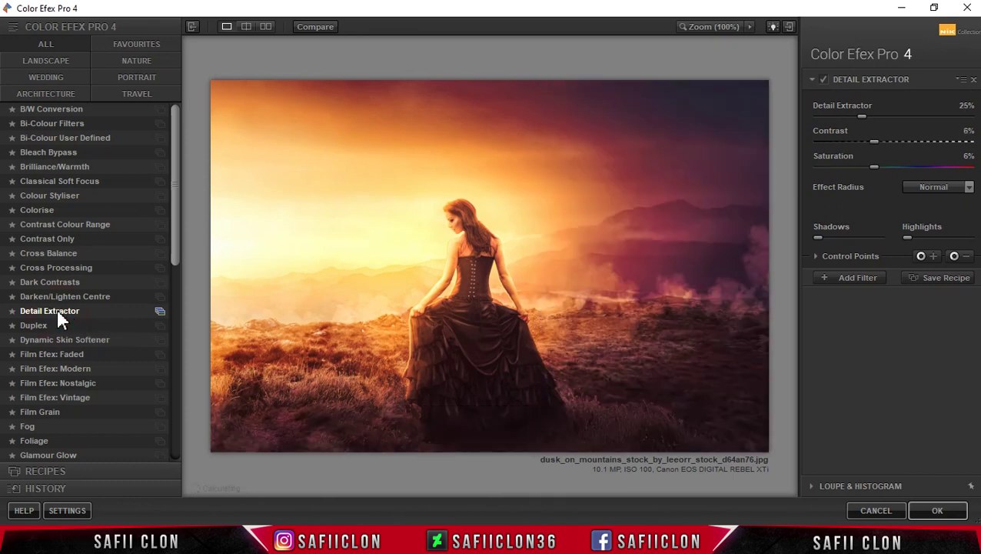
mouse_move(862, 117)
left_mouse_down()
mouse_move(842, 120)
mouse_move(891, 143)
left_mouse_up()
left_click_drag(891, 142, 891, 145)
left_click(824, 259)
left_click(902, 289)
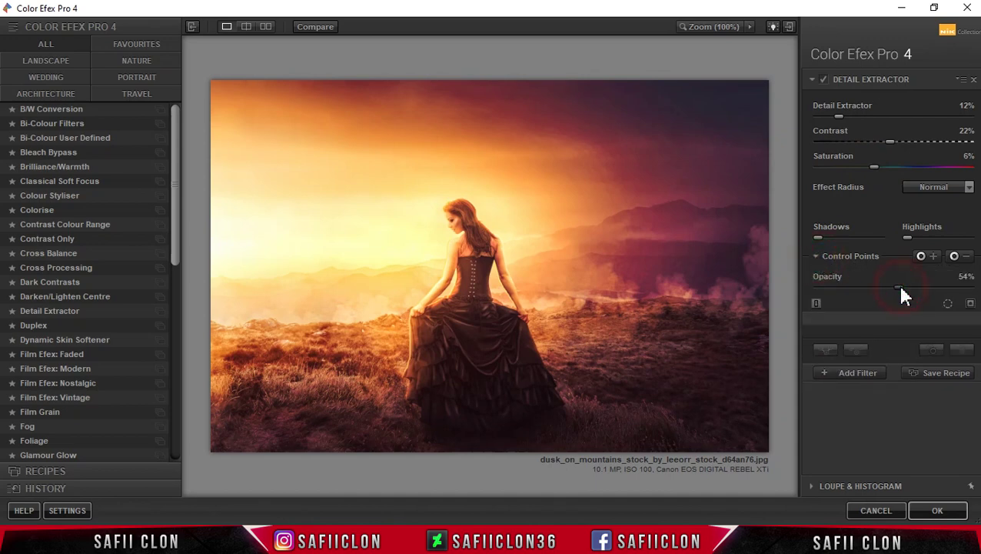
Step: Add a Cross Processing filter using method C04 at 34% strength, then add another empty slot
left_click(849, 373)
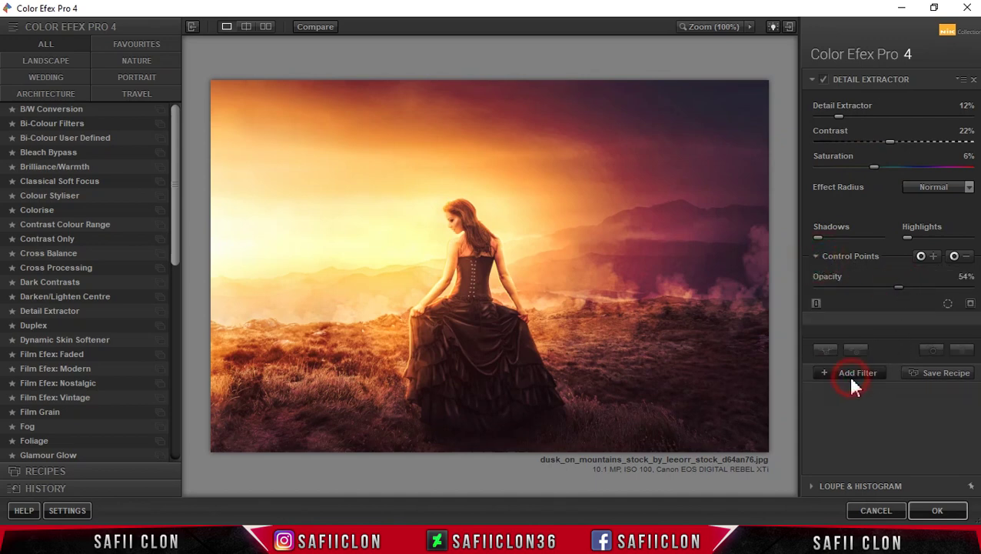
left_click(54, 270)
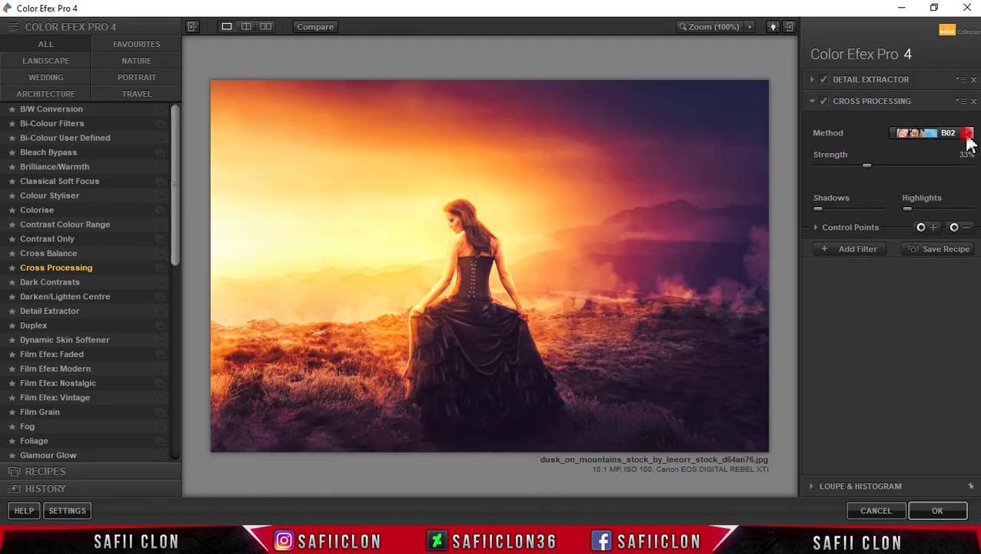
left_click(969, 133)
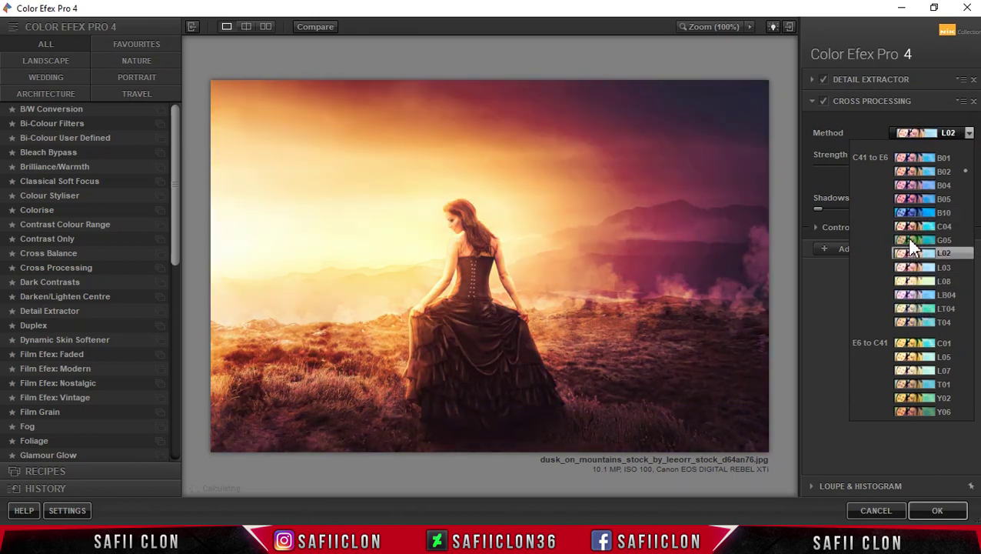
left_click(909, 226)
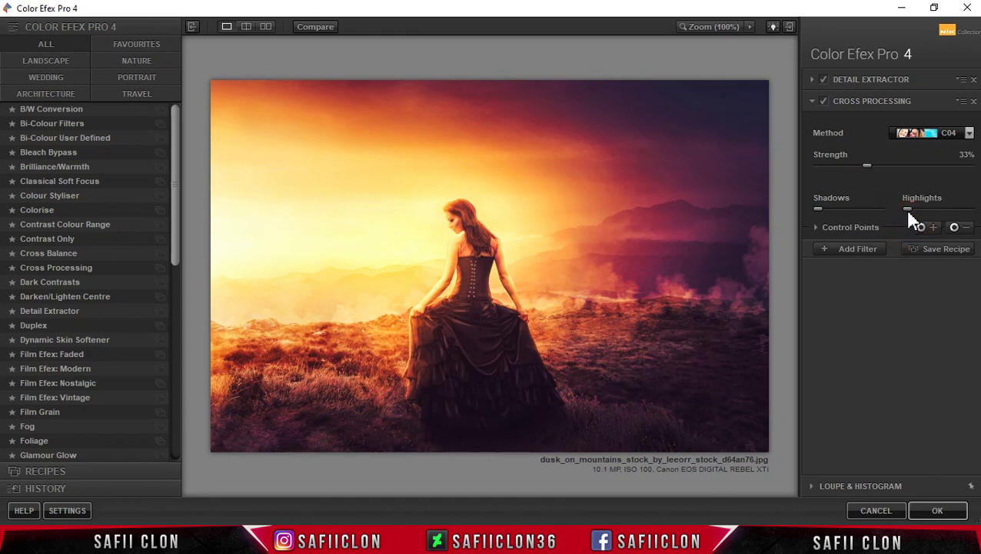
left_click_drag(867, 171, 878, 168)
left_click(858, 248)
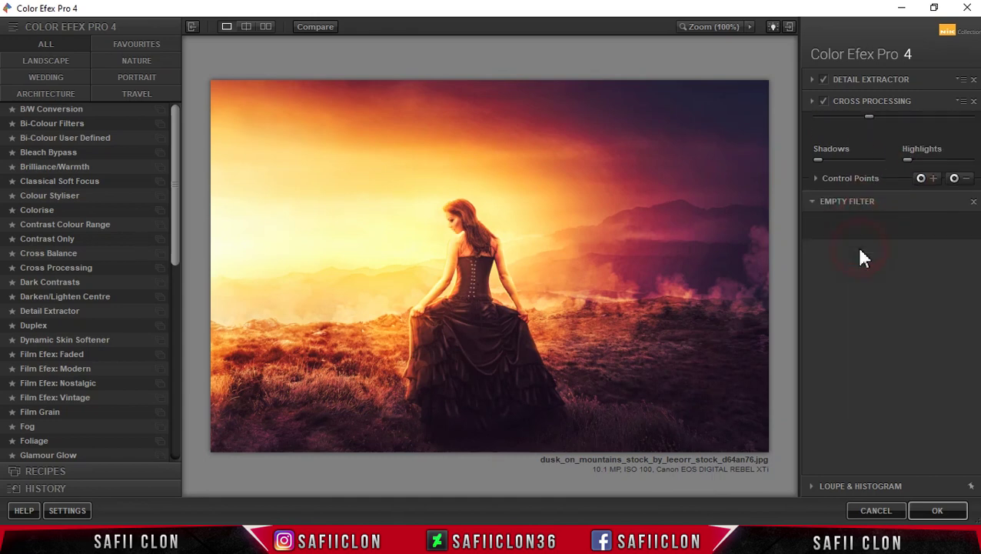
Step: Add Brilliance/Warmth with 6% warmth and 15% perceptual saturation, then fill the next slot with Film Grain
left_click(43, 166)
left_click(42, 167)
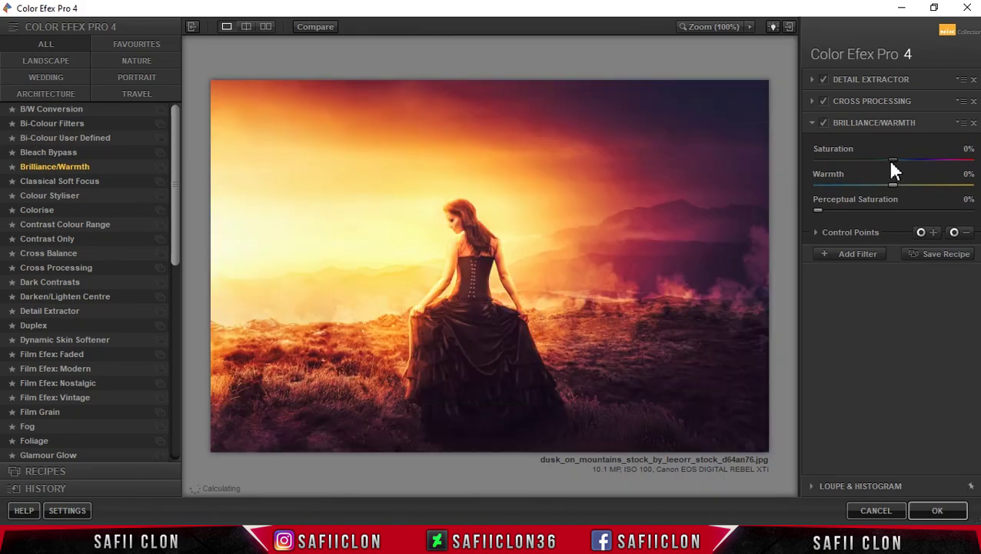
left_click_drag(894, 187, 898, 187)
left_click_drag(818, 210, 855, 215)
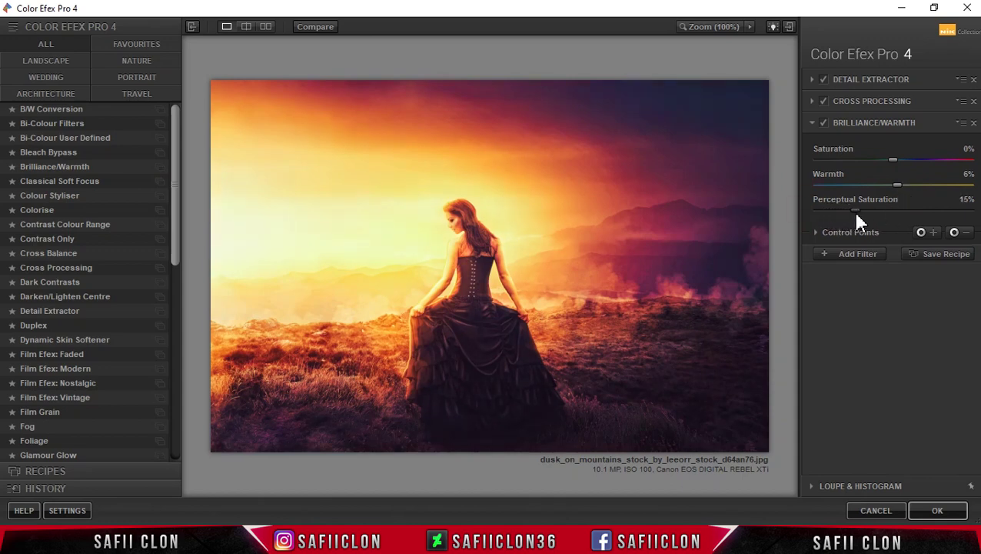
left_click(846, 254)
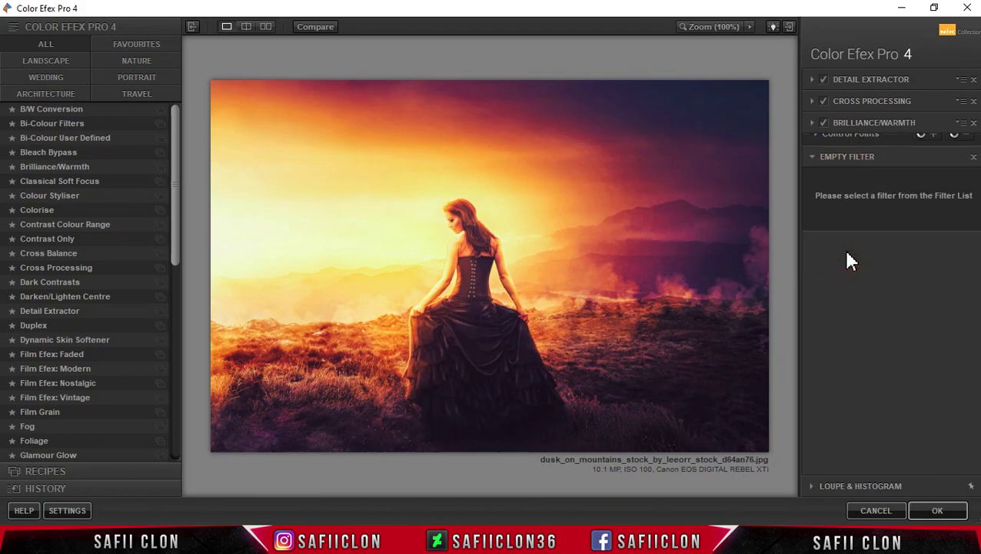
left_click(41, 413)
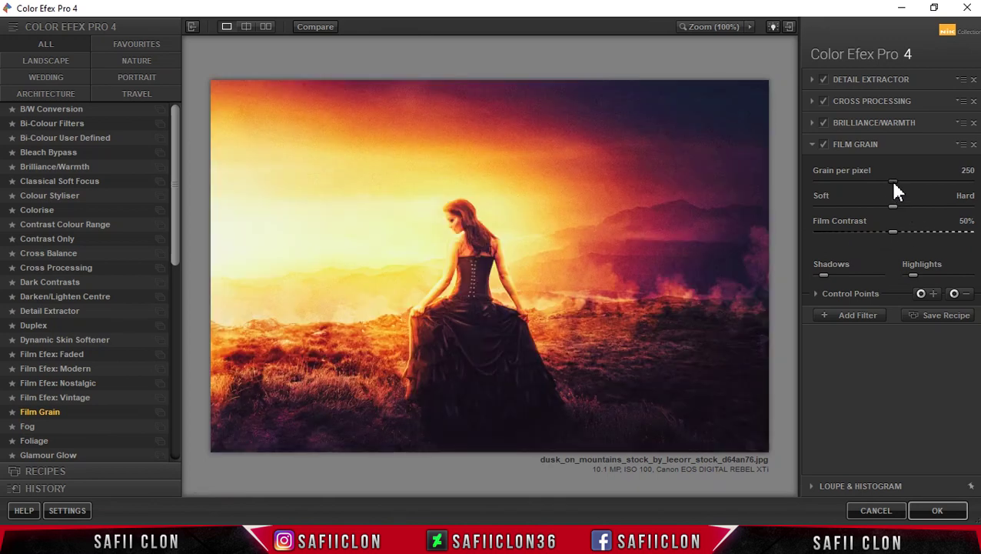
Step: Set Film Grain to 402 grain per pixel, 28% film contrast and 26% shadows, then add a slot
left_click_drag(894, 182, 939, 182)
left_click_drag(893, 231, 867, 233)
left_click_drag(827, 276, 844, 274)
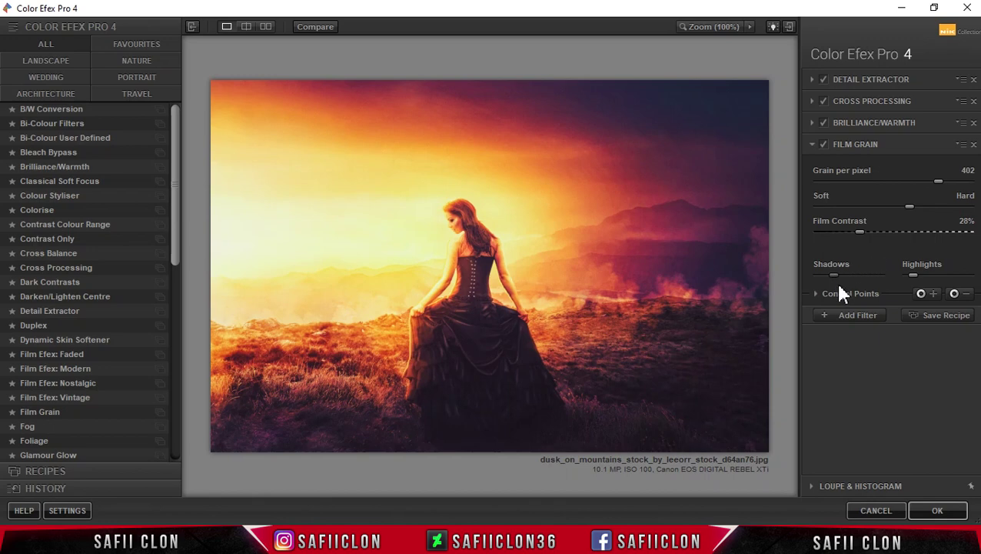
left_click(854, 315)
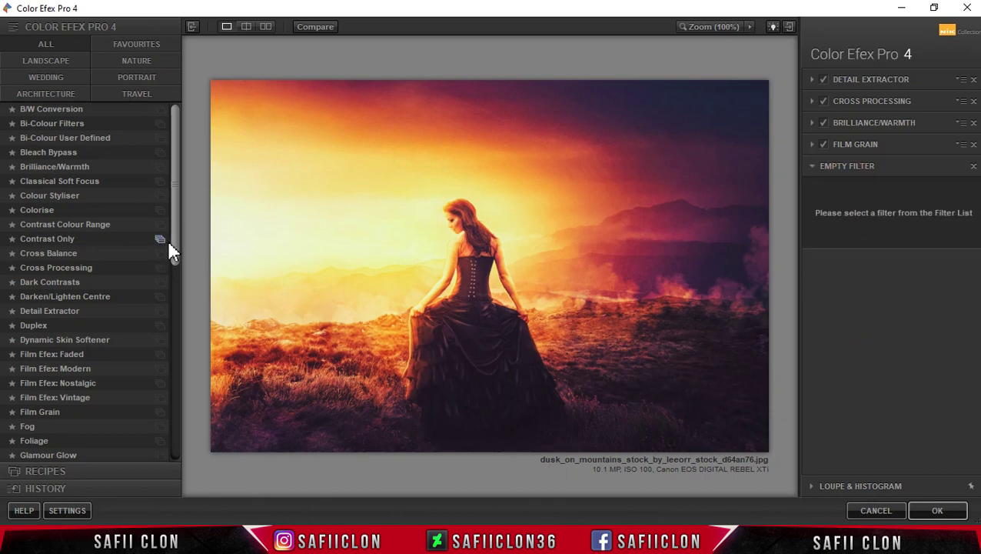
Step: Put Photo Styliser in the new slot using the Cool Silver family, variation 2
left_click_drag(174, 254, 179, 342)
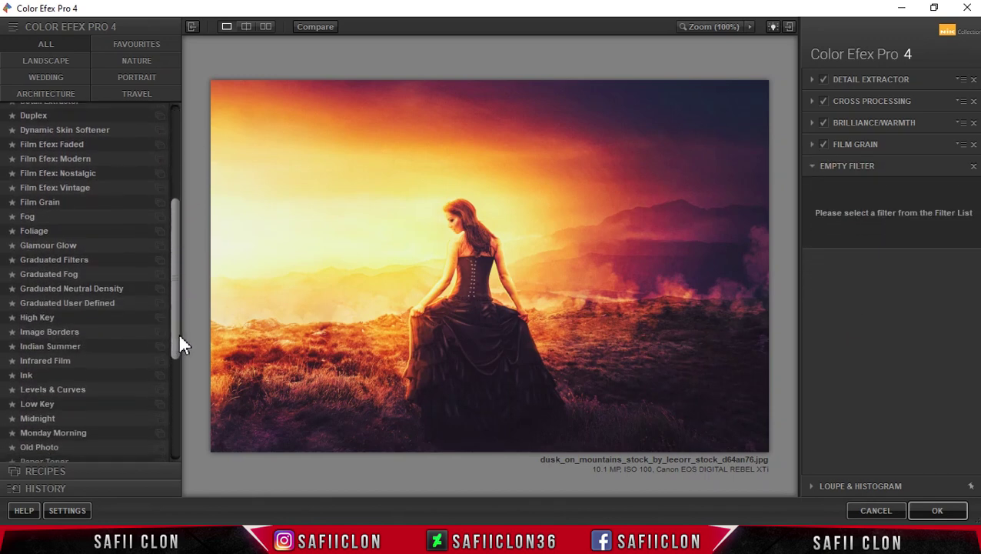
left_click_drag(174, 307, 169, 377)
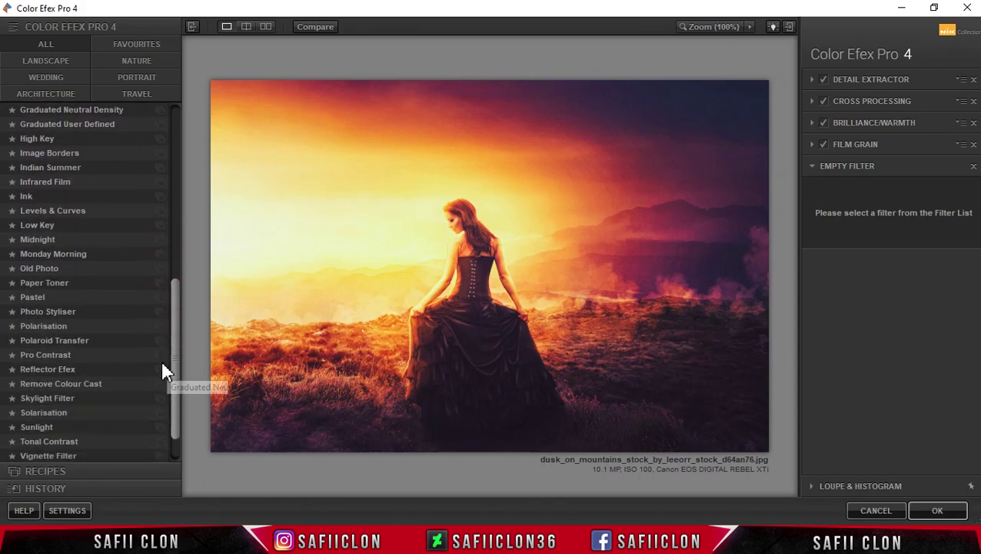
left_click(50, 312)
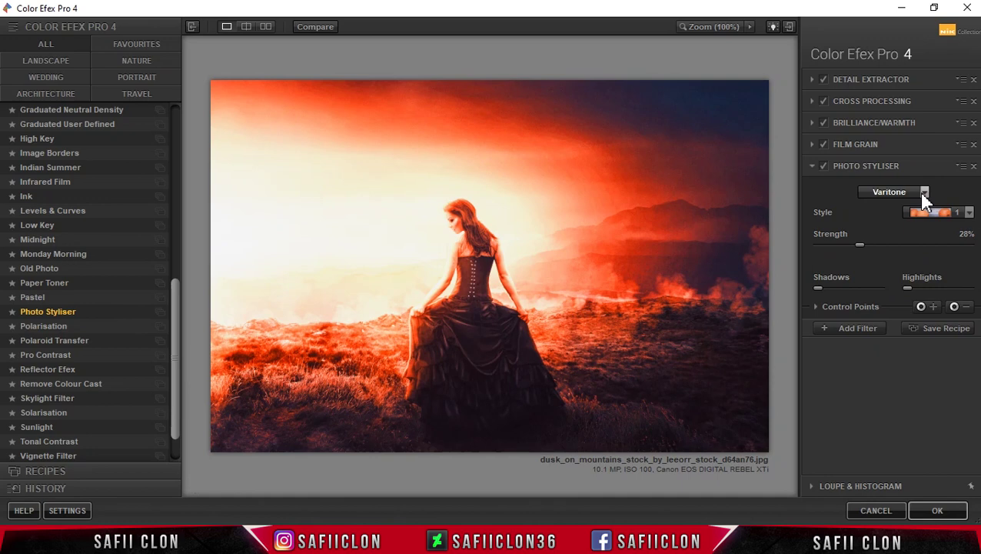
left_click(923, 192)
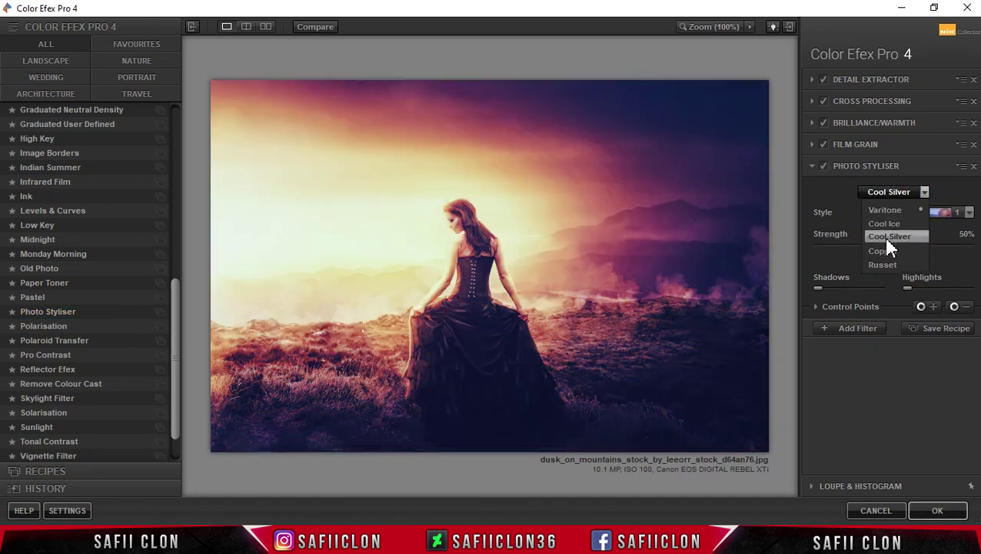
left_click(884, 237)
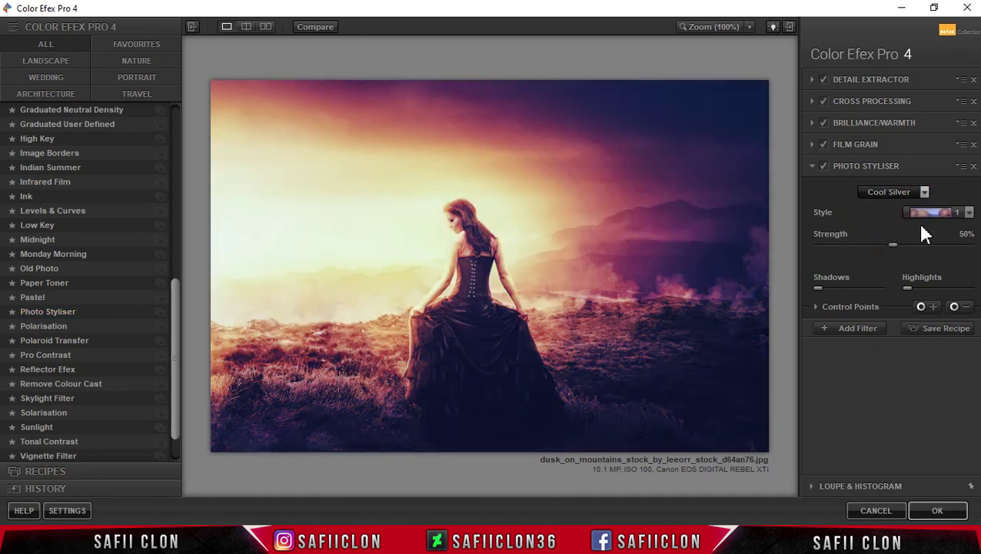
left_click(969, 214)
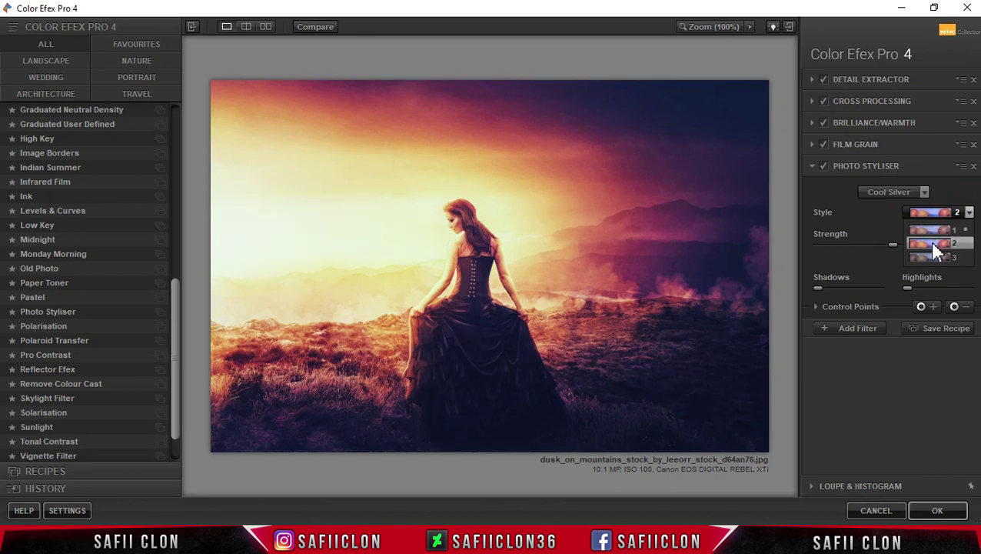
left_click(935, 249)
Step: Lower the Photo Styliser strength to 33% and opacity to 44%, then add an empty slot
left_click(890, 244)
left_click_drag(873, 252, 867, 246)
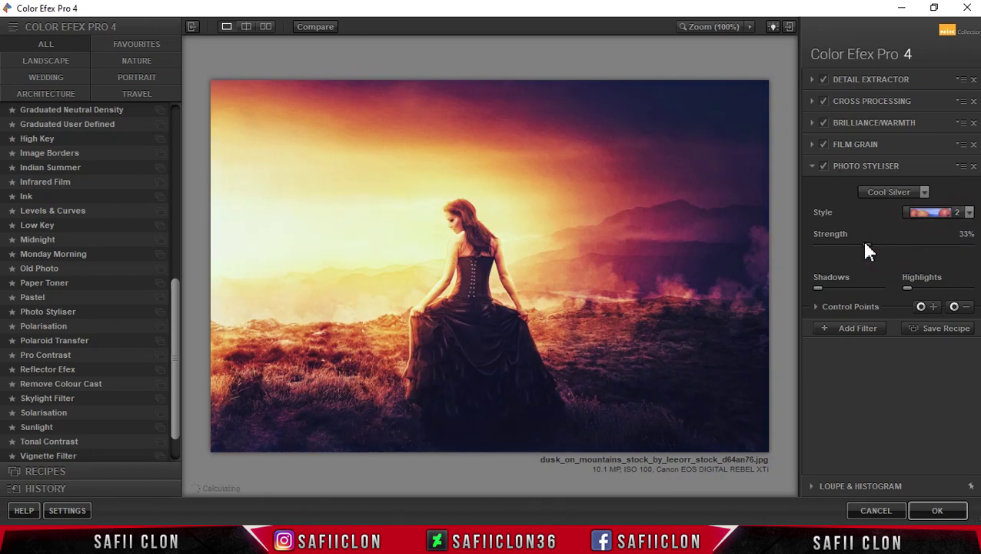
left_click(816, 306)
left_click_drag(968, 338, 882, 337)
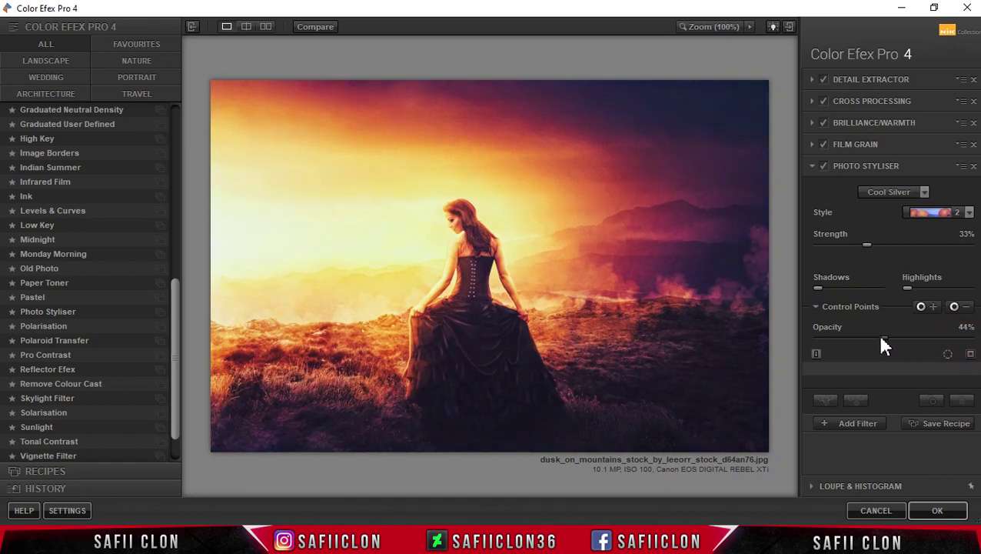
left_click(873, 423)
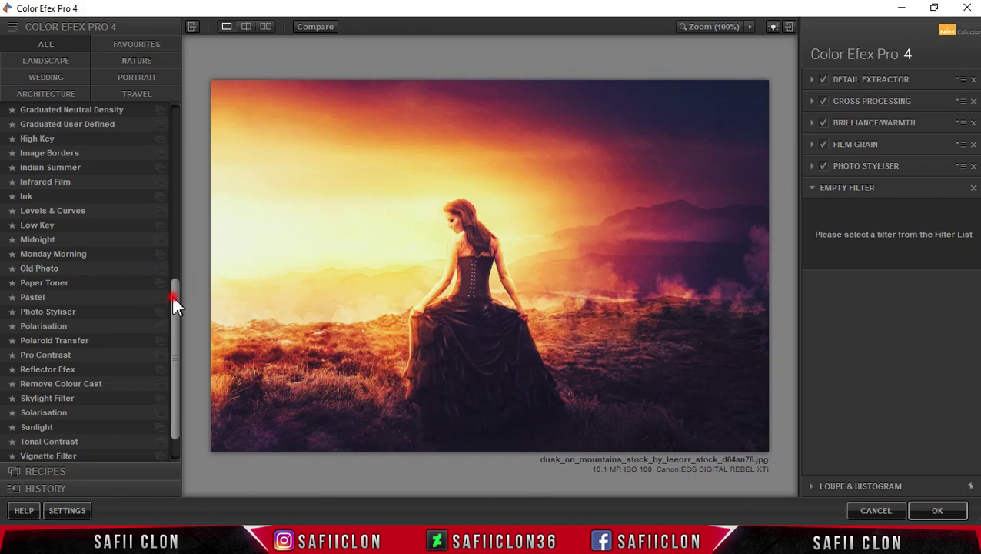
Step: Fill the new slot with Cross Processing, previewing methods before settling on L02
left_click_drag(173, 295, 175, 142)
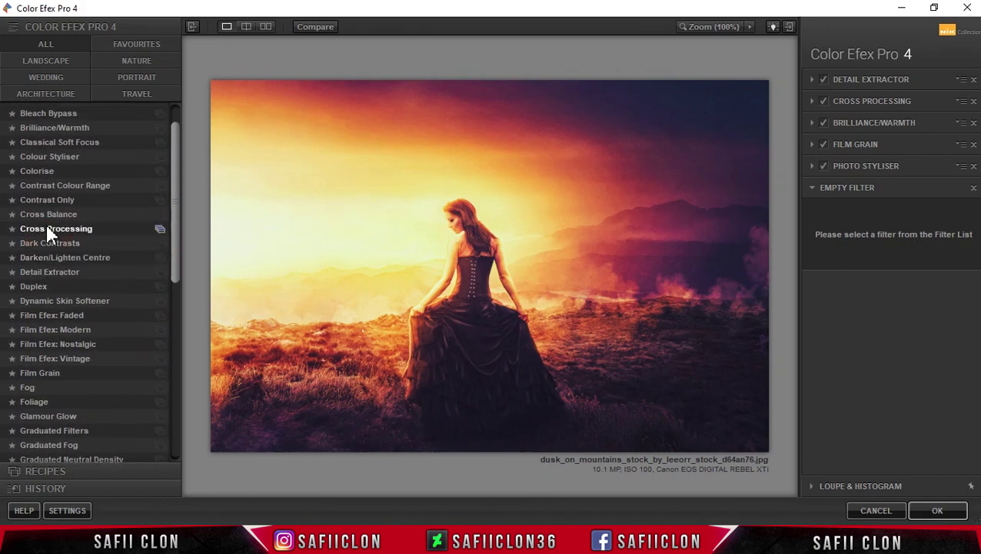
left_click(47, 225)
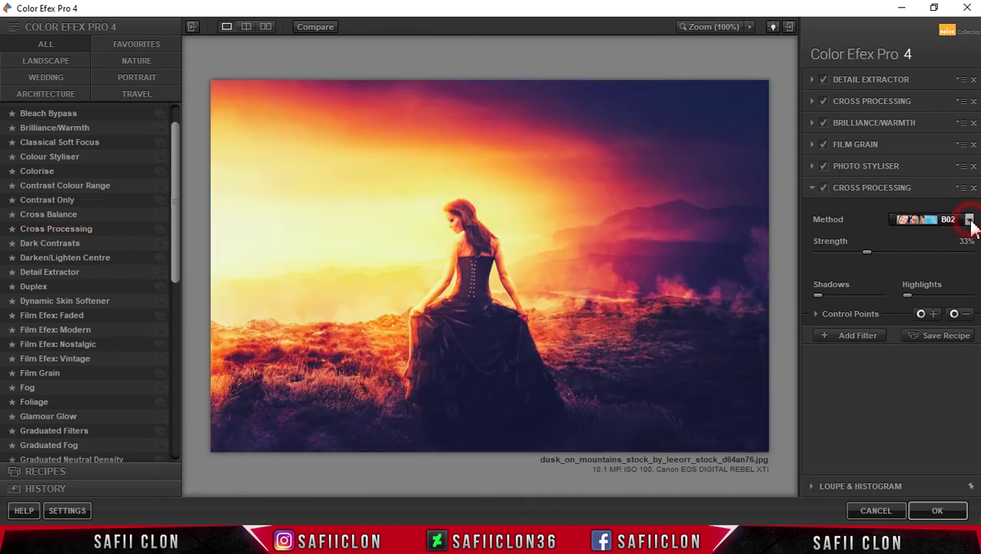
left_click(969, 220)
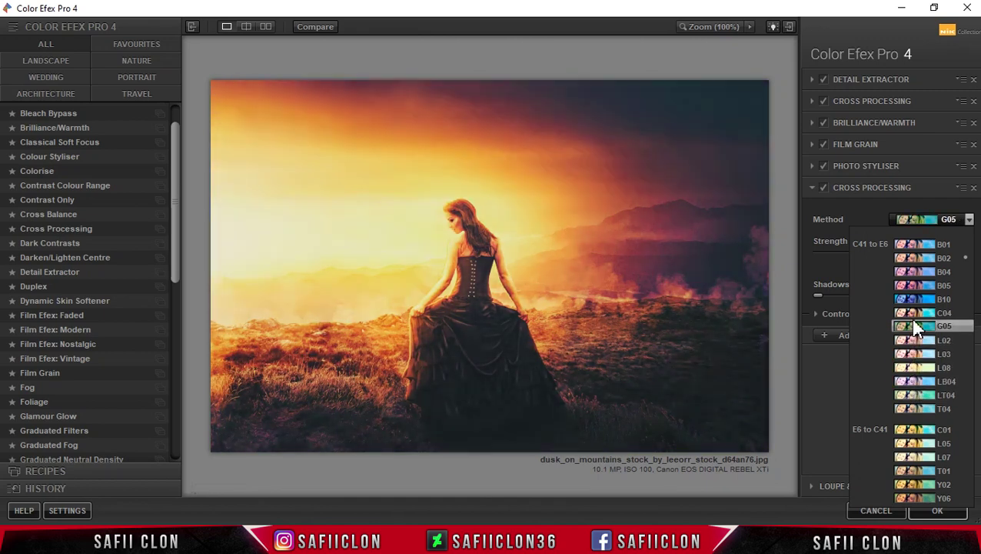
key("Up")
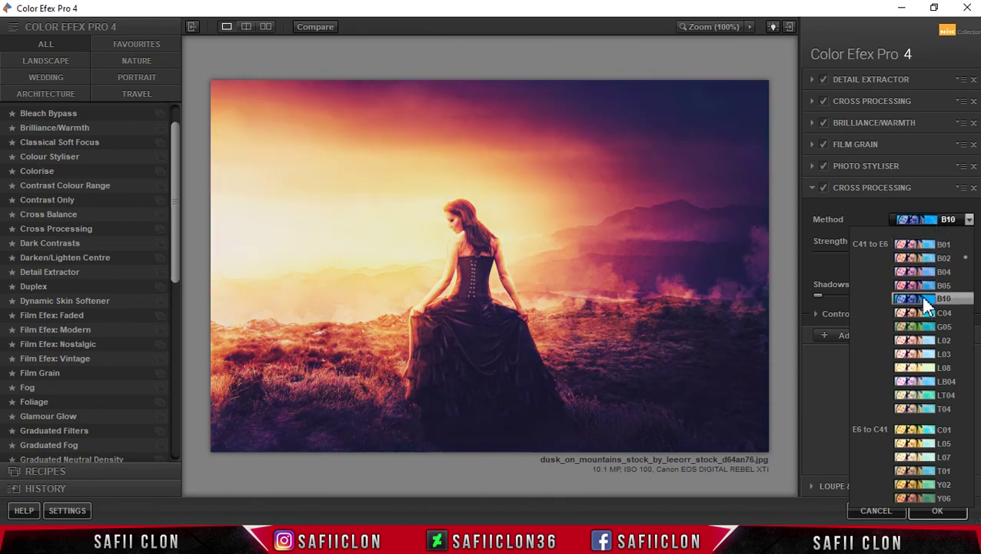
left_click(915, 340)
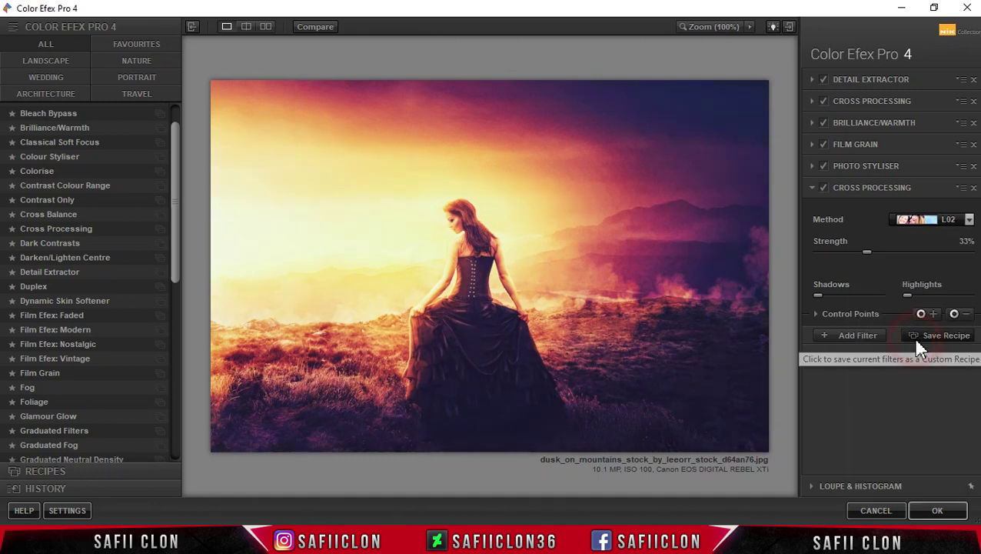
Step: Set Cross Processing strength to about 25% with brighter highlights and apply the stack to Layer 13
left_click_drag(871, 256, 859, 260)
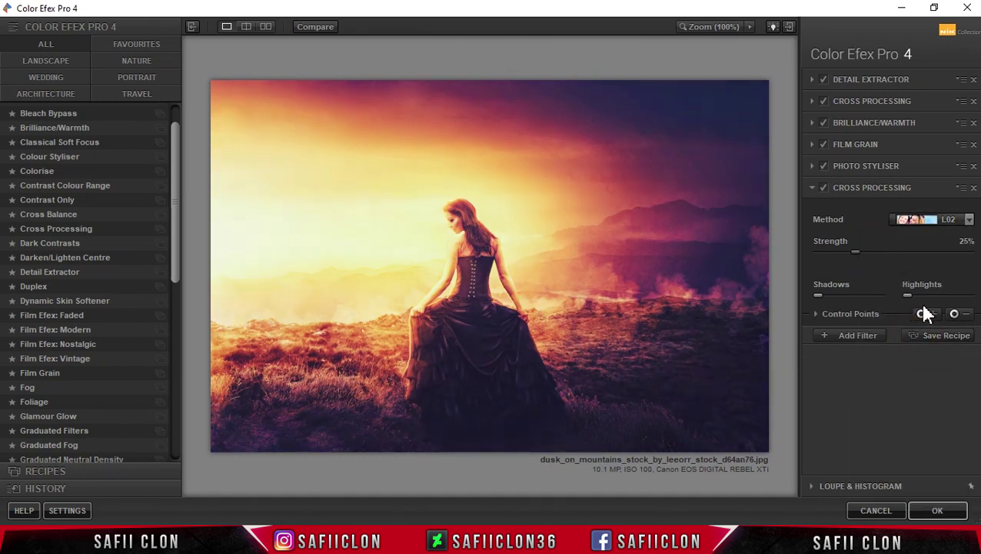
mouse_move(916, 297)
left_mouse_down()
mouse_move(926, 305)
mouse_move(920, 297)
left_mouse_up()
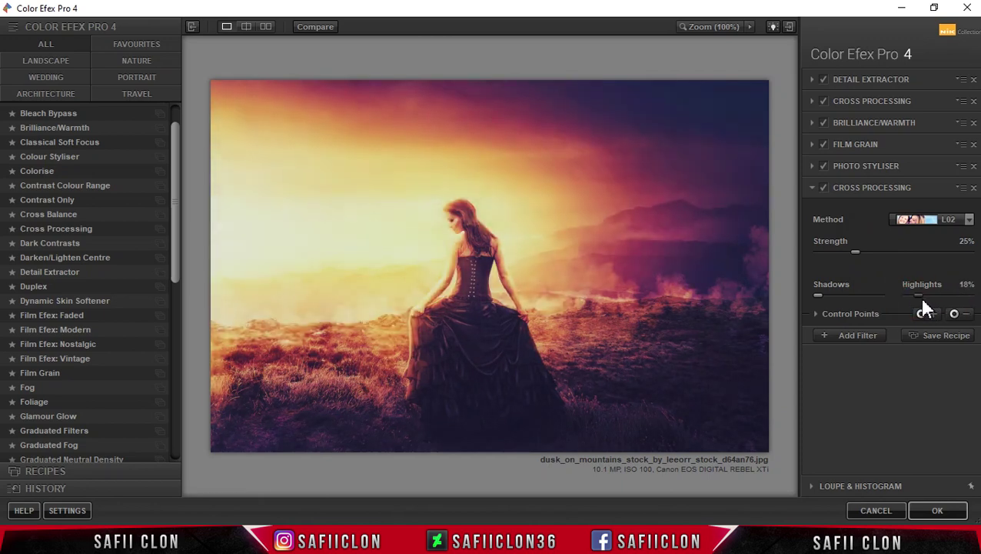
left_click(815, 315)
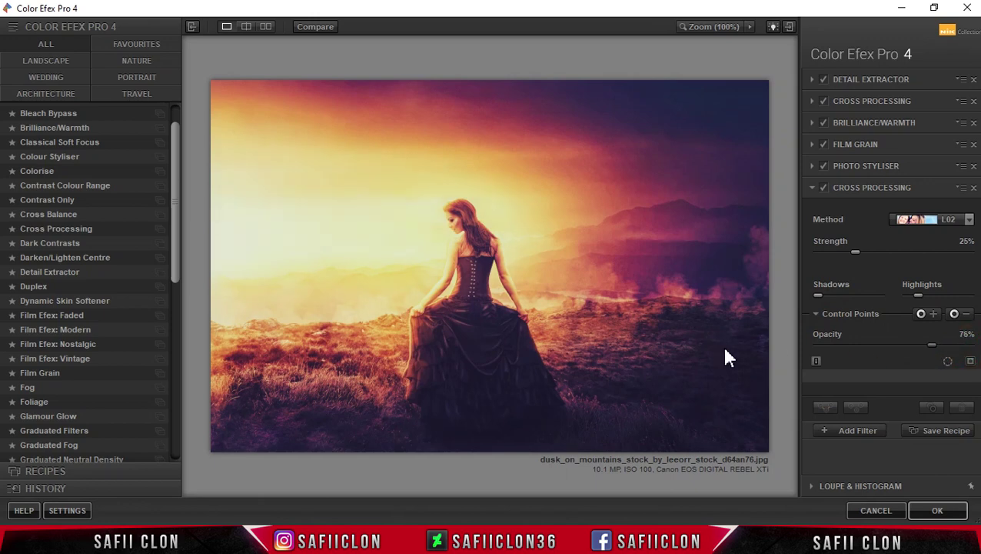
left_click(920, 513)
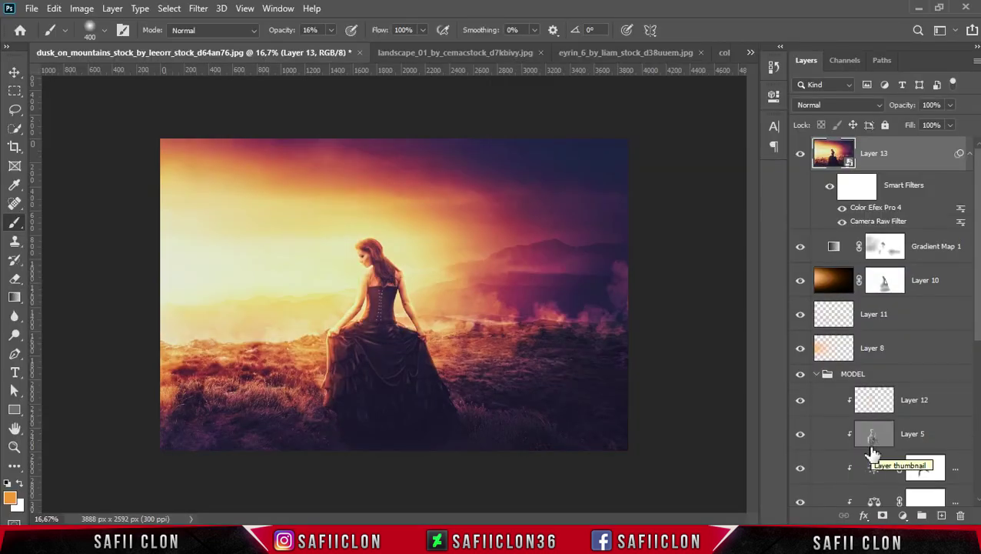
Step: Compare the image with and without Layer 13's grading, zooming in and out to inspect it
left_click(801, 153)
left_click(801, 154)
left_click(802, 155)
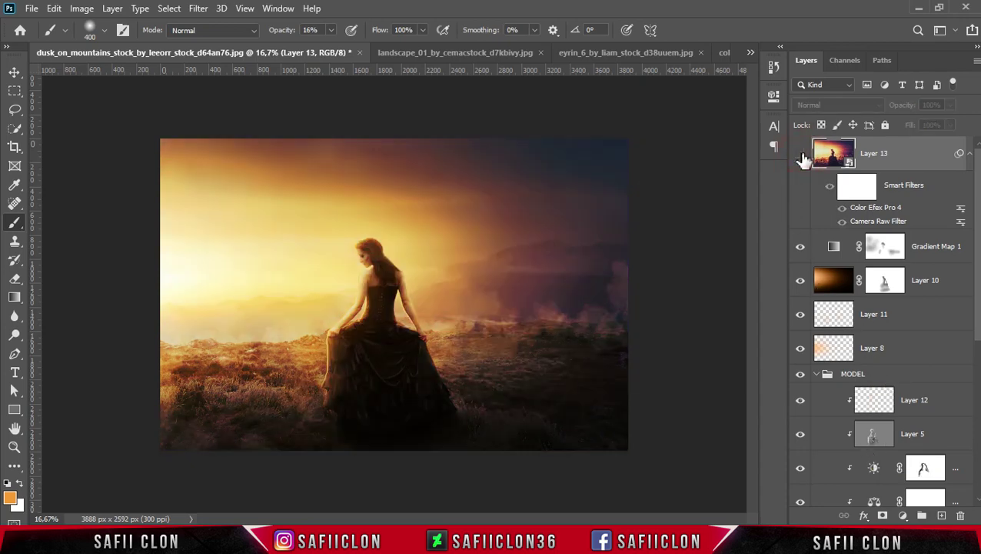
left_click(801, 155)
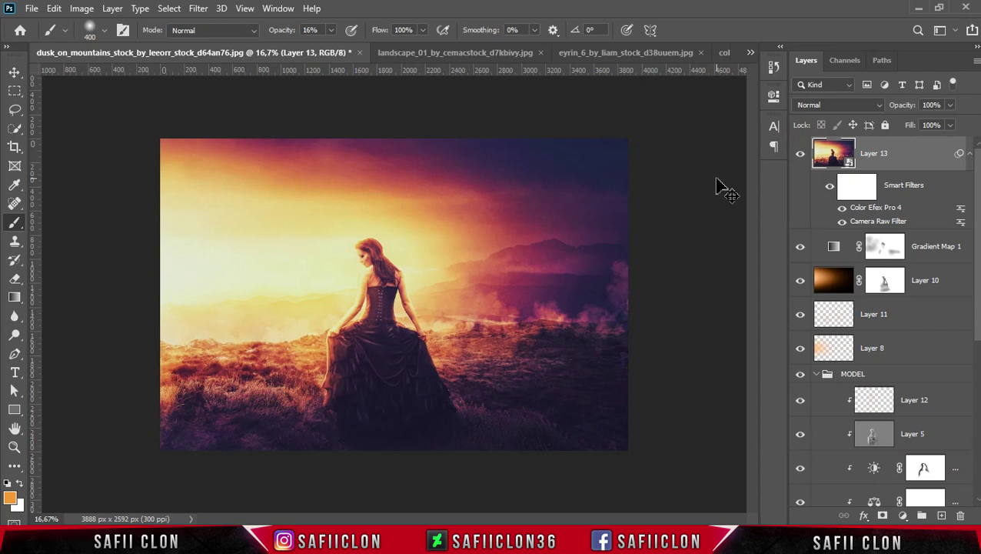
key("ctrl+plus")
key("ctrl+plus")
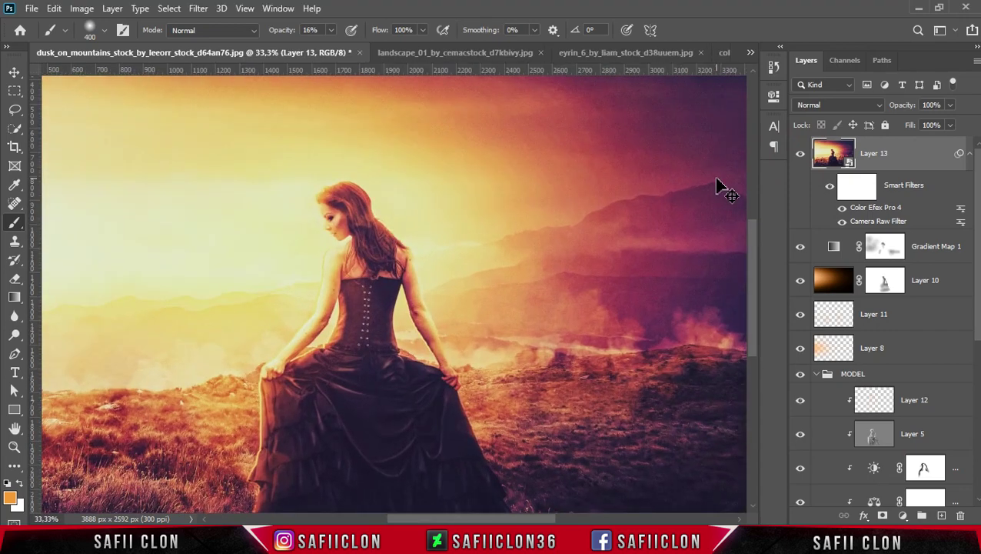
key("ctrl+minus")
key("ctrl+minus")
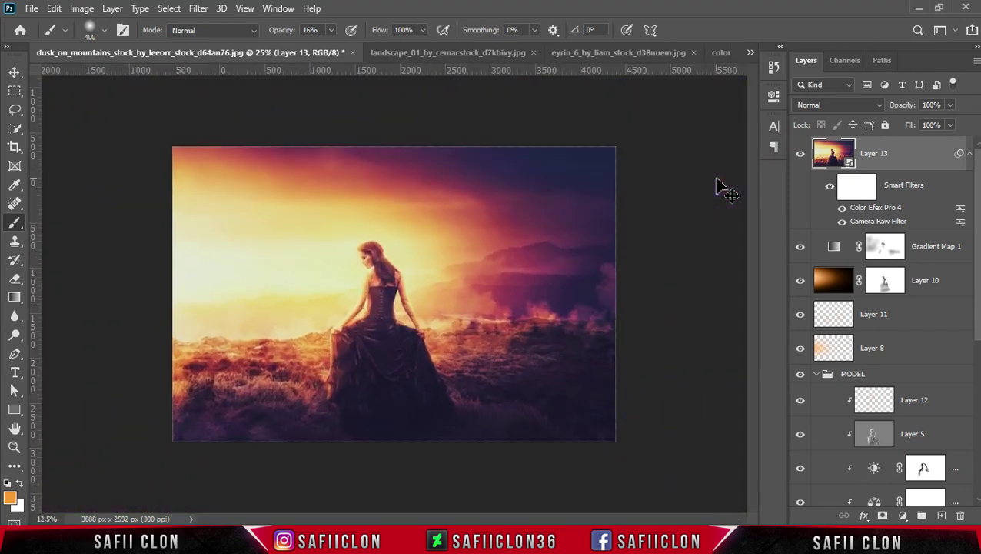
key("ctrl+plus")
key("ctrl+plus")
key("ctrl+minus")
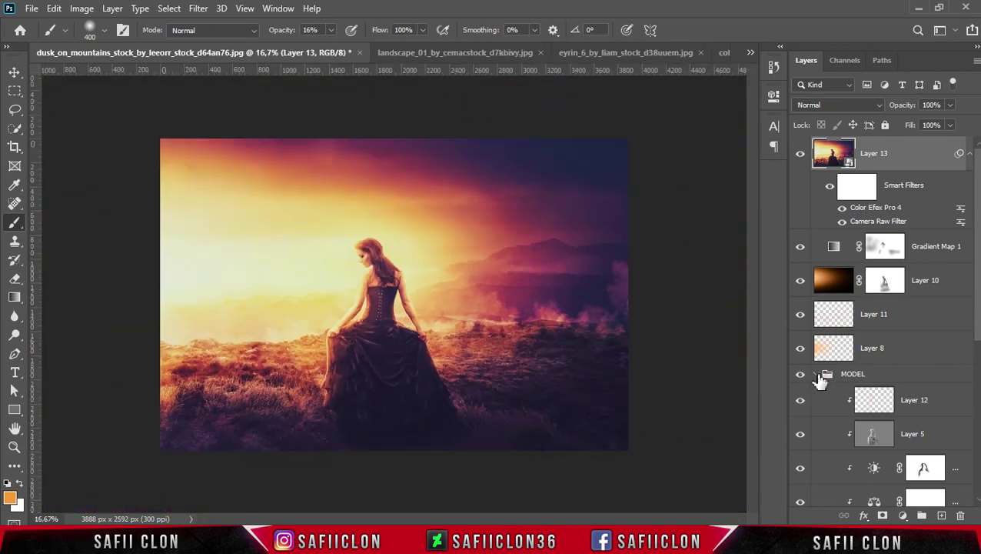